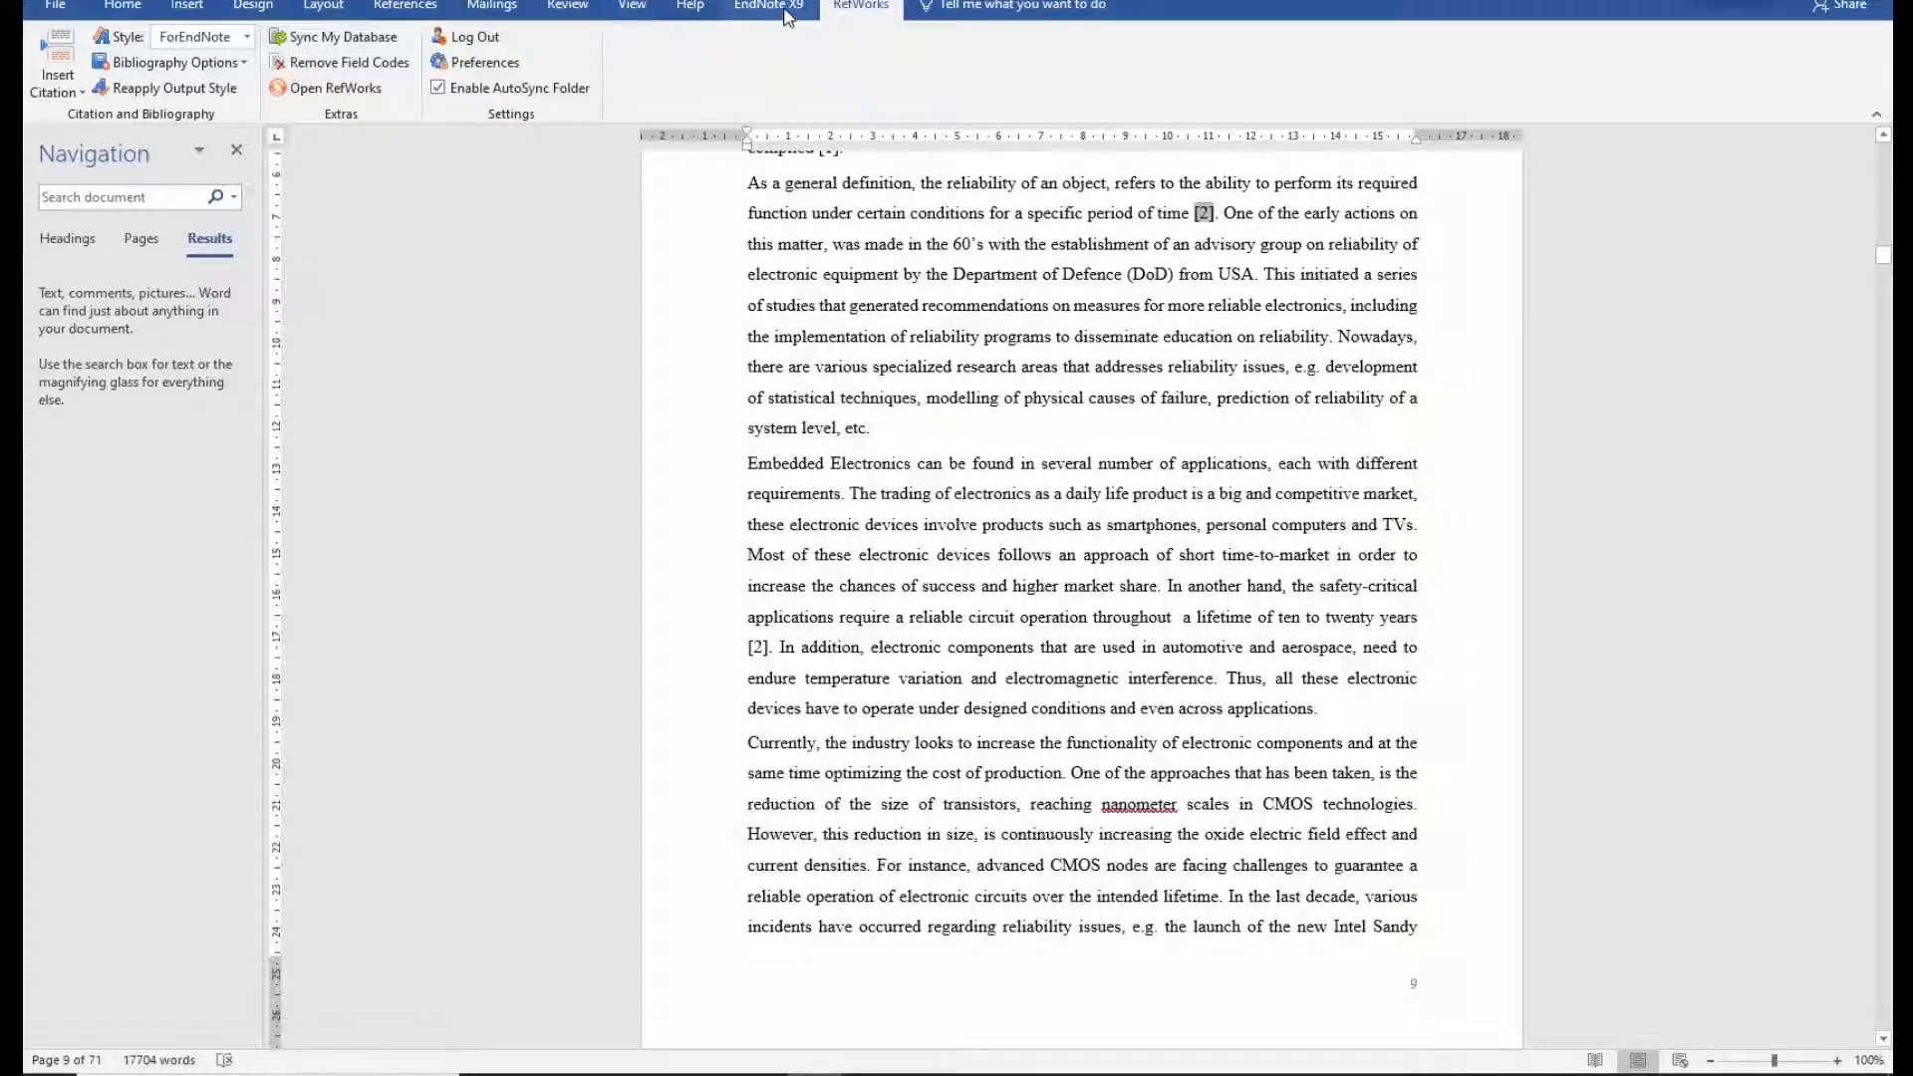
# Switch between the EndNote X9 and RefWorks ribbons, then open the RefWorks Style dropdown.
pyautogui.click(785, 10)
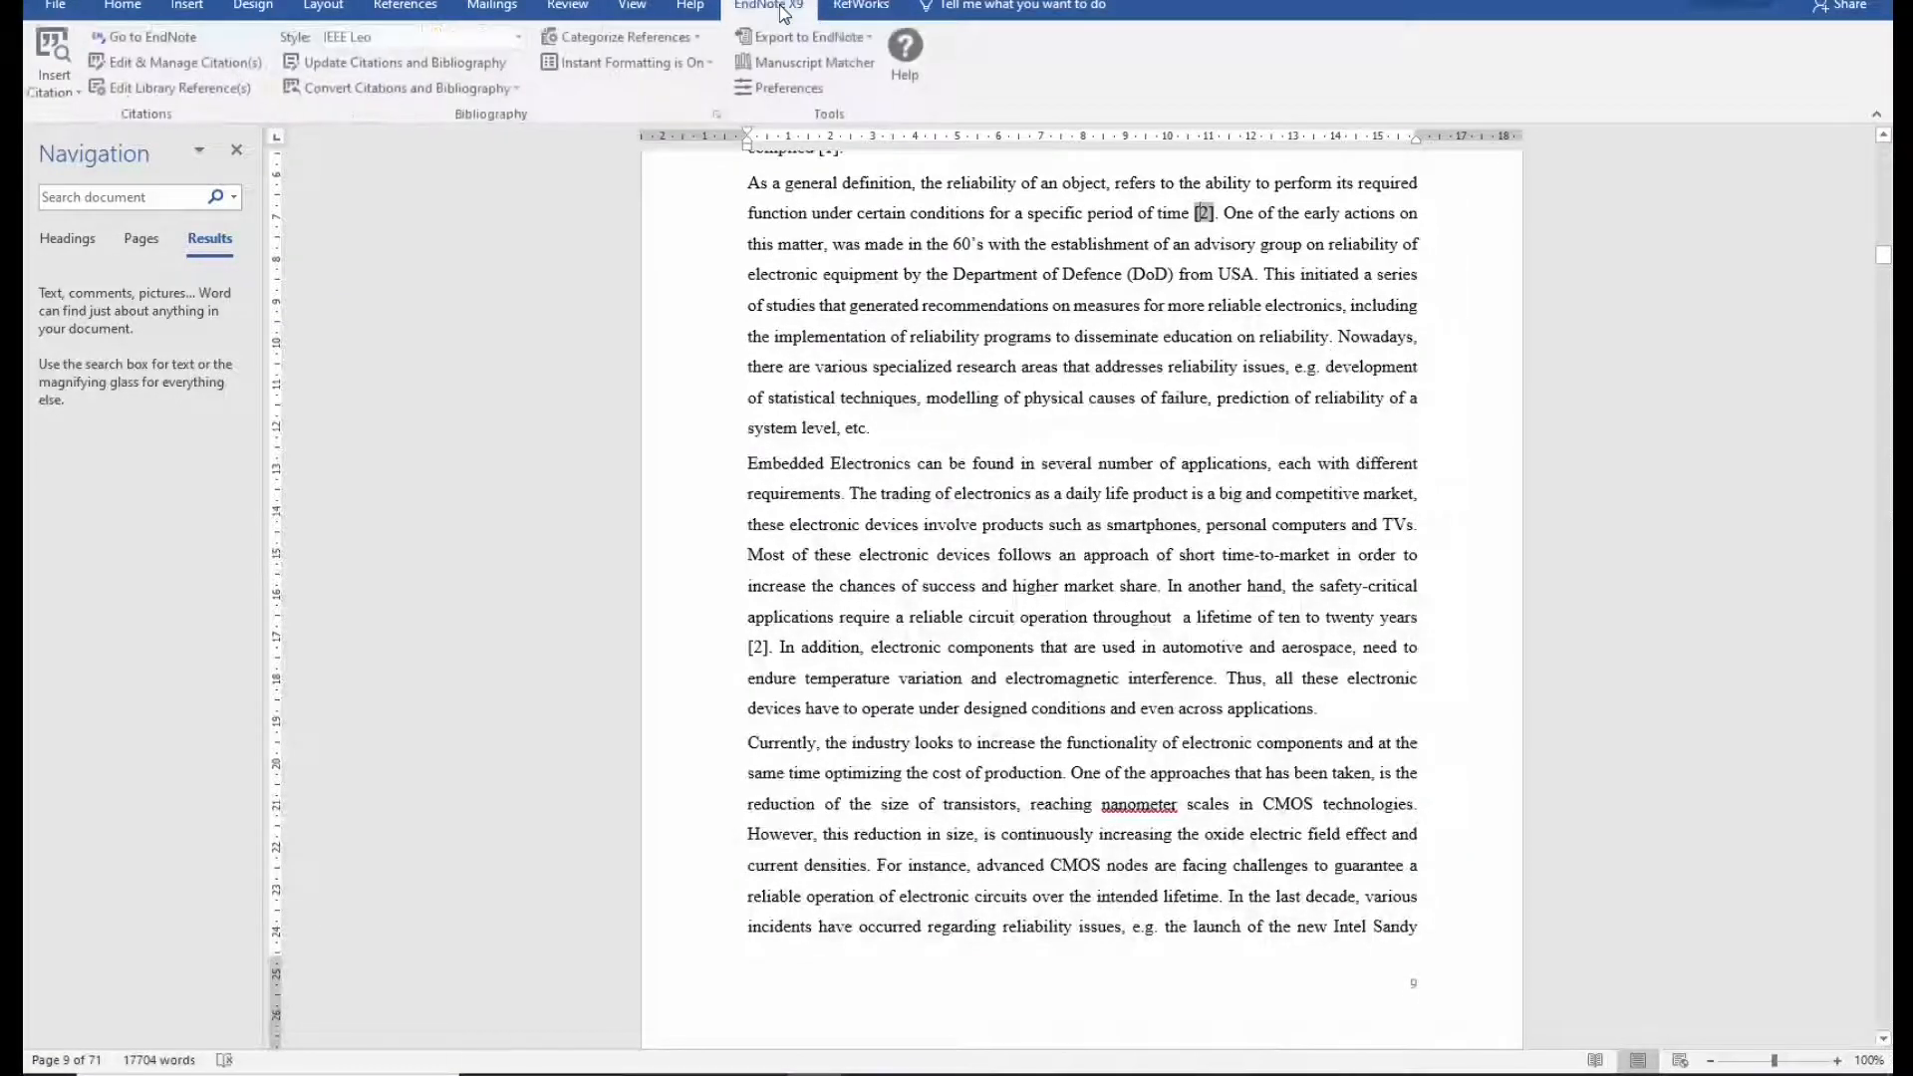
pyautogui.click(854, 10)
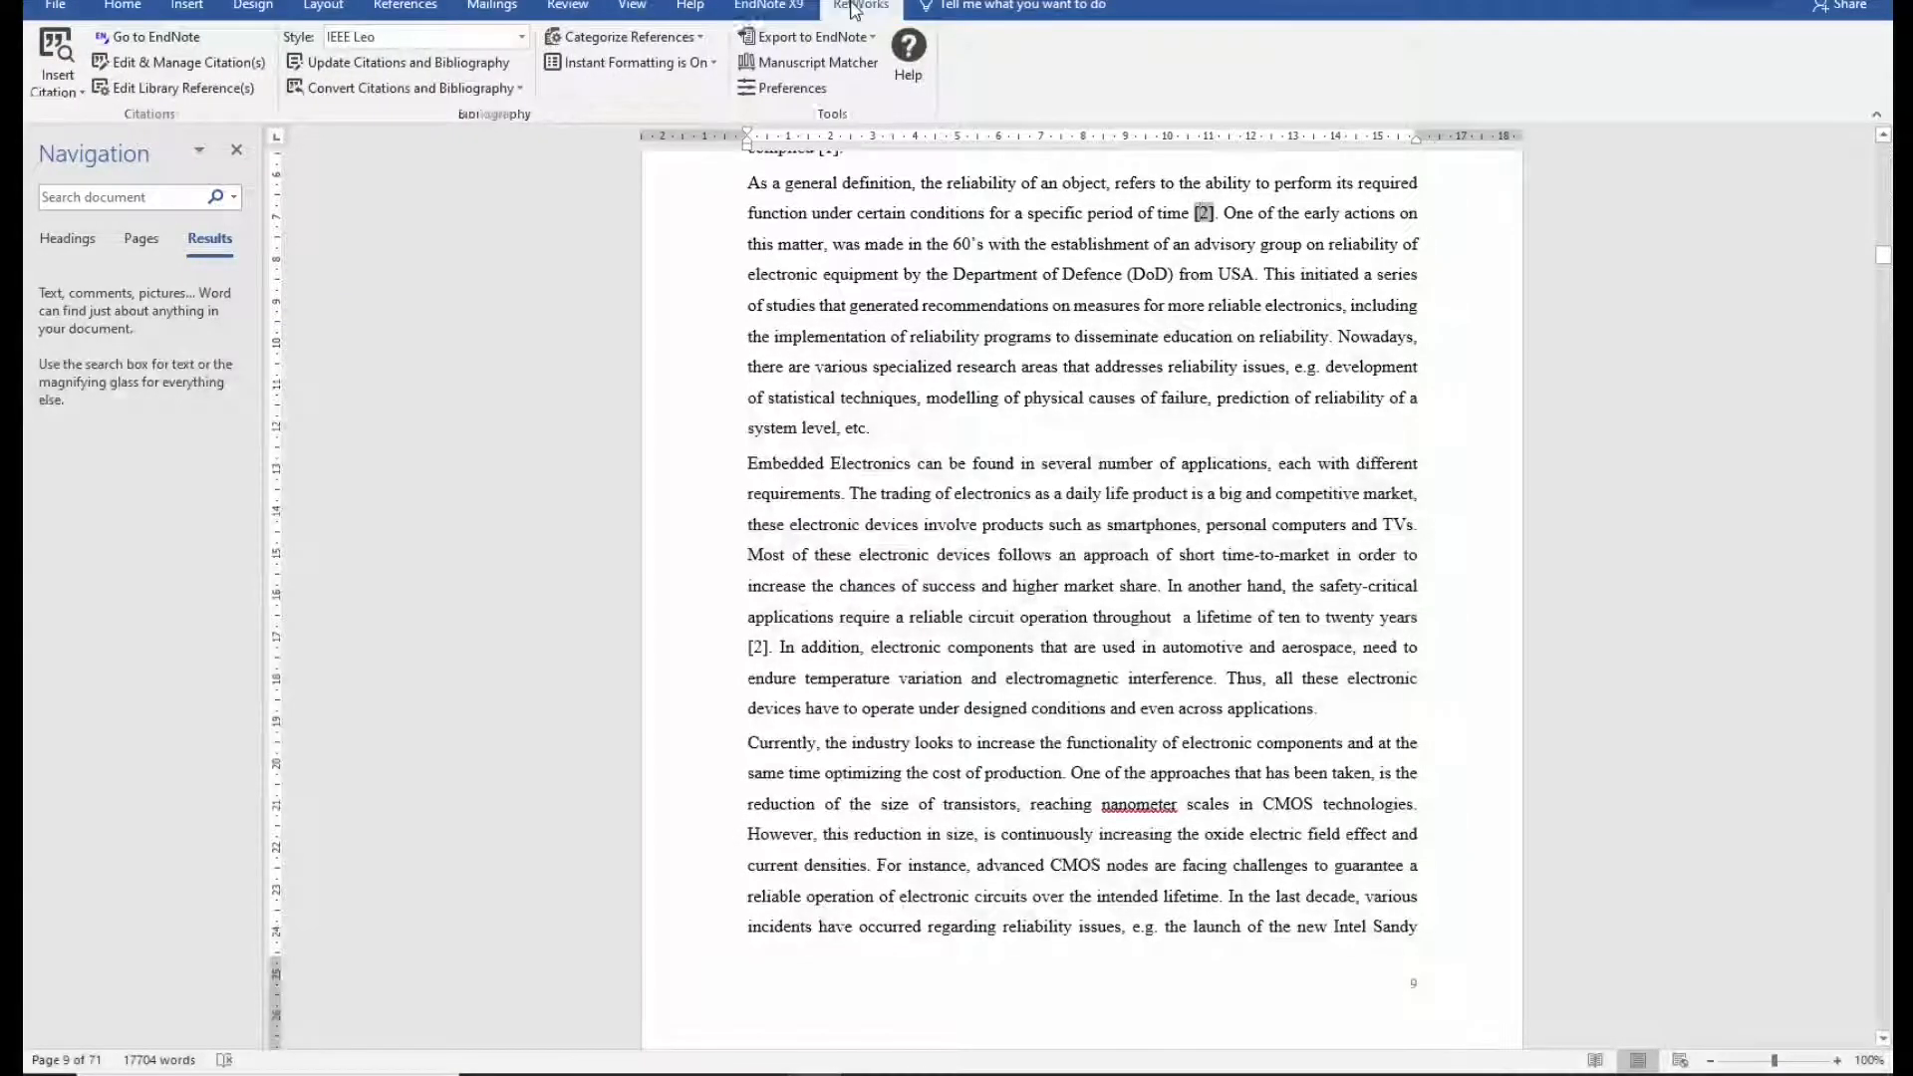
pyautogui.click(750, 10)
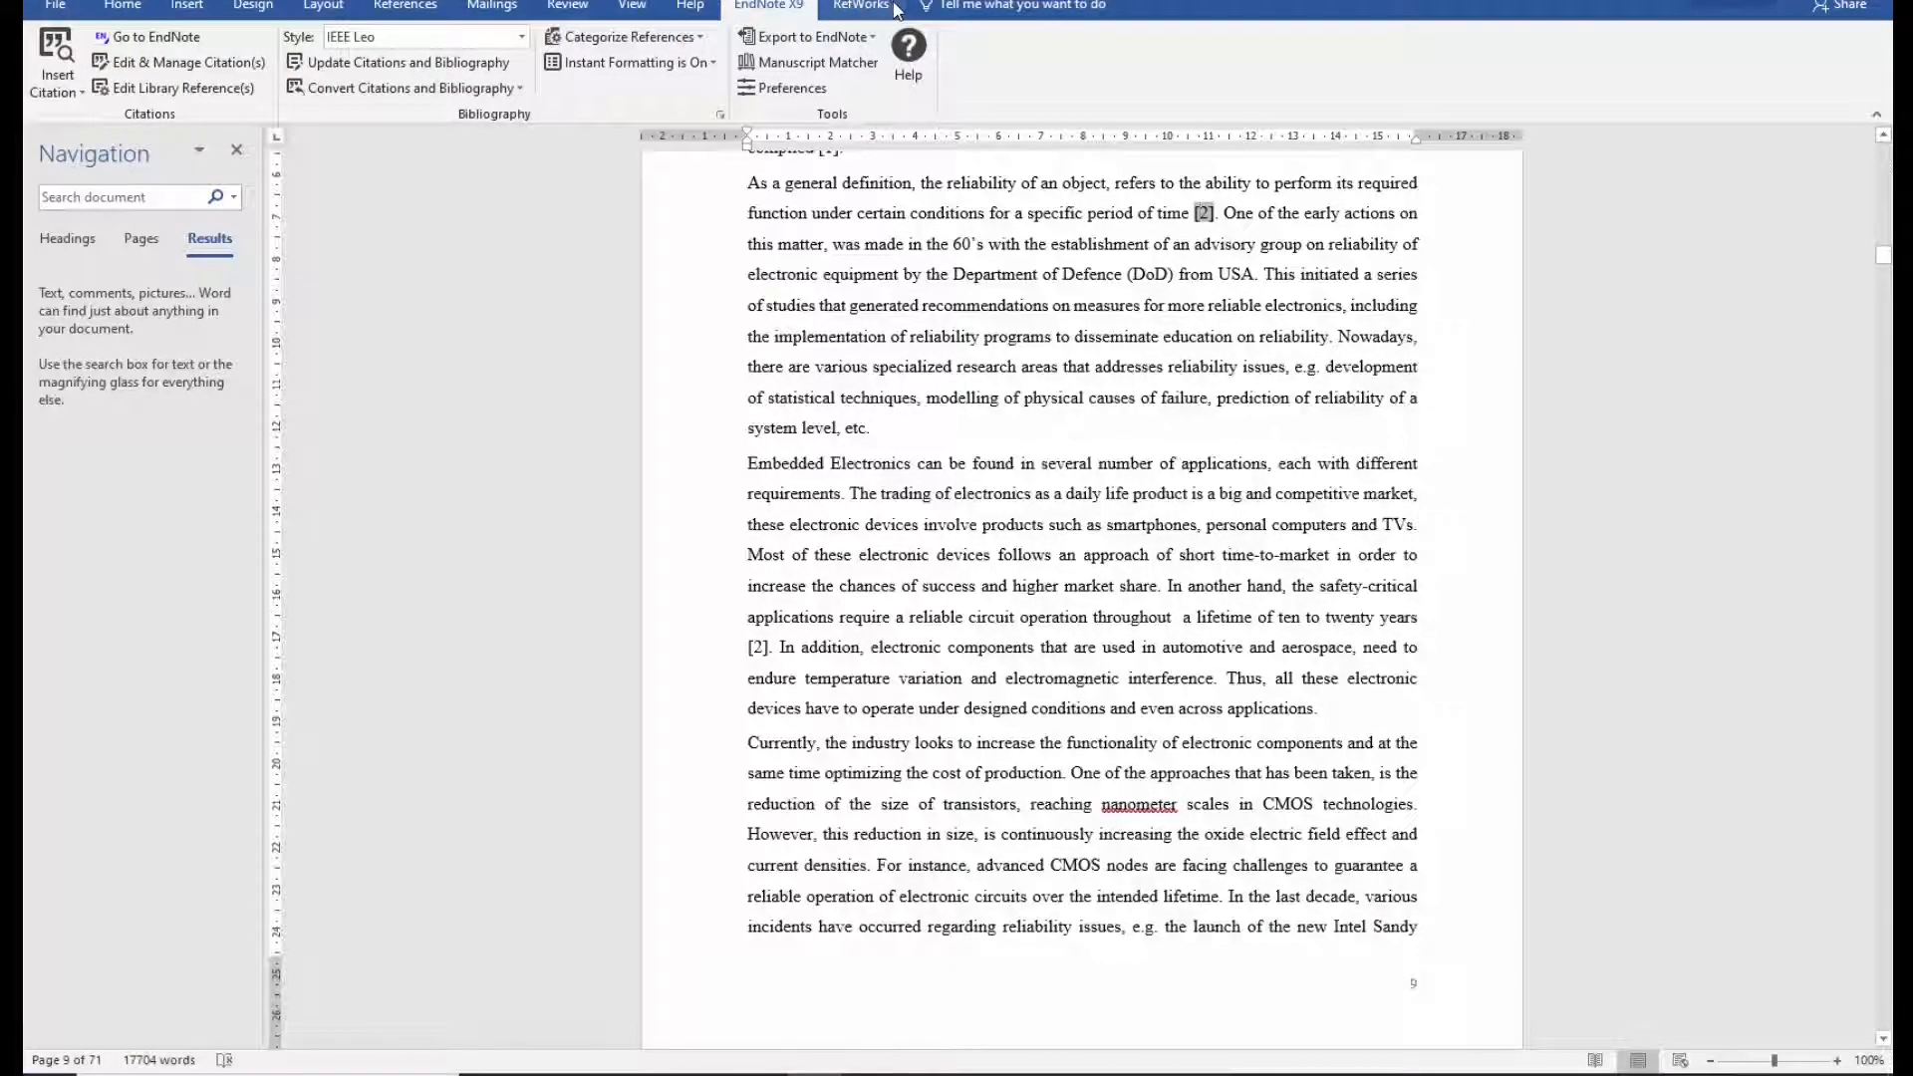
pyautogui.click(859, 10)
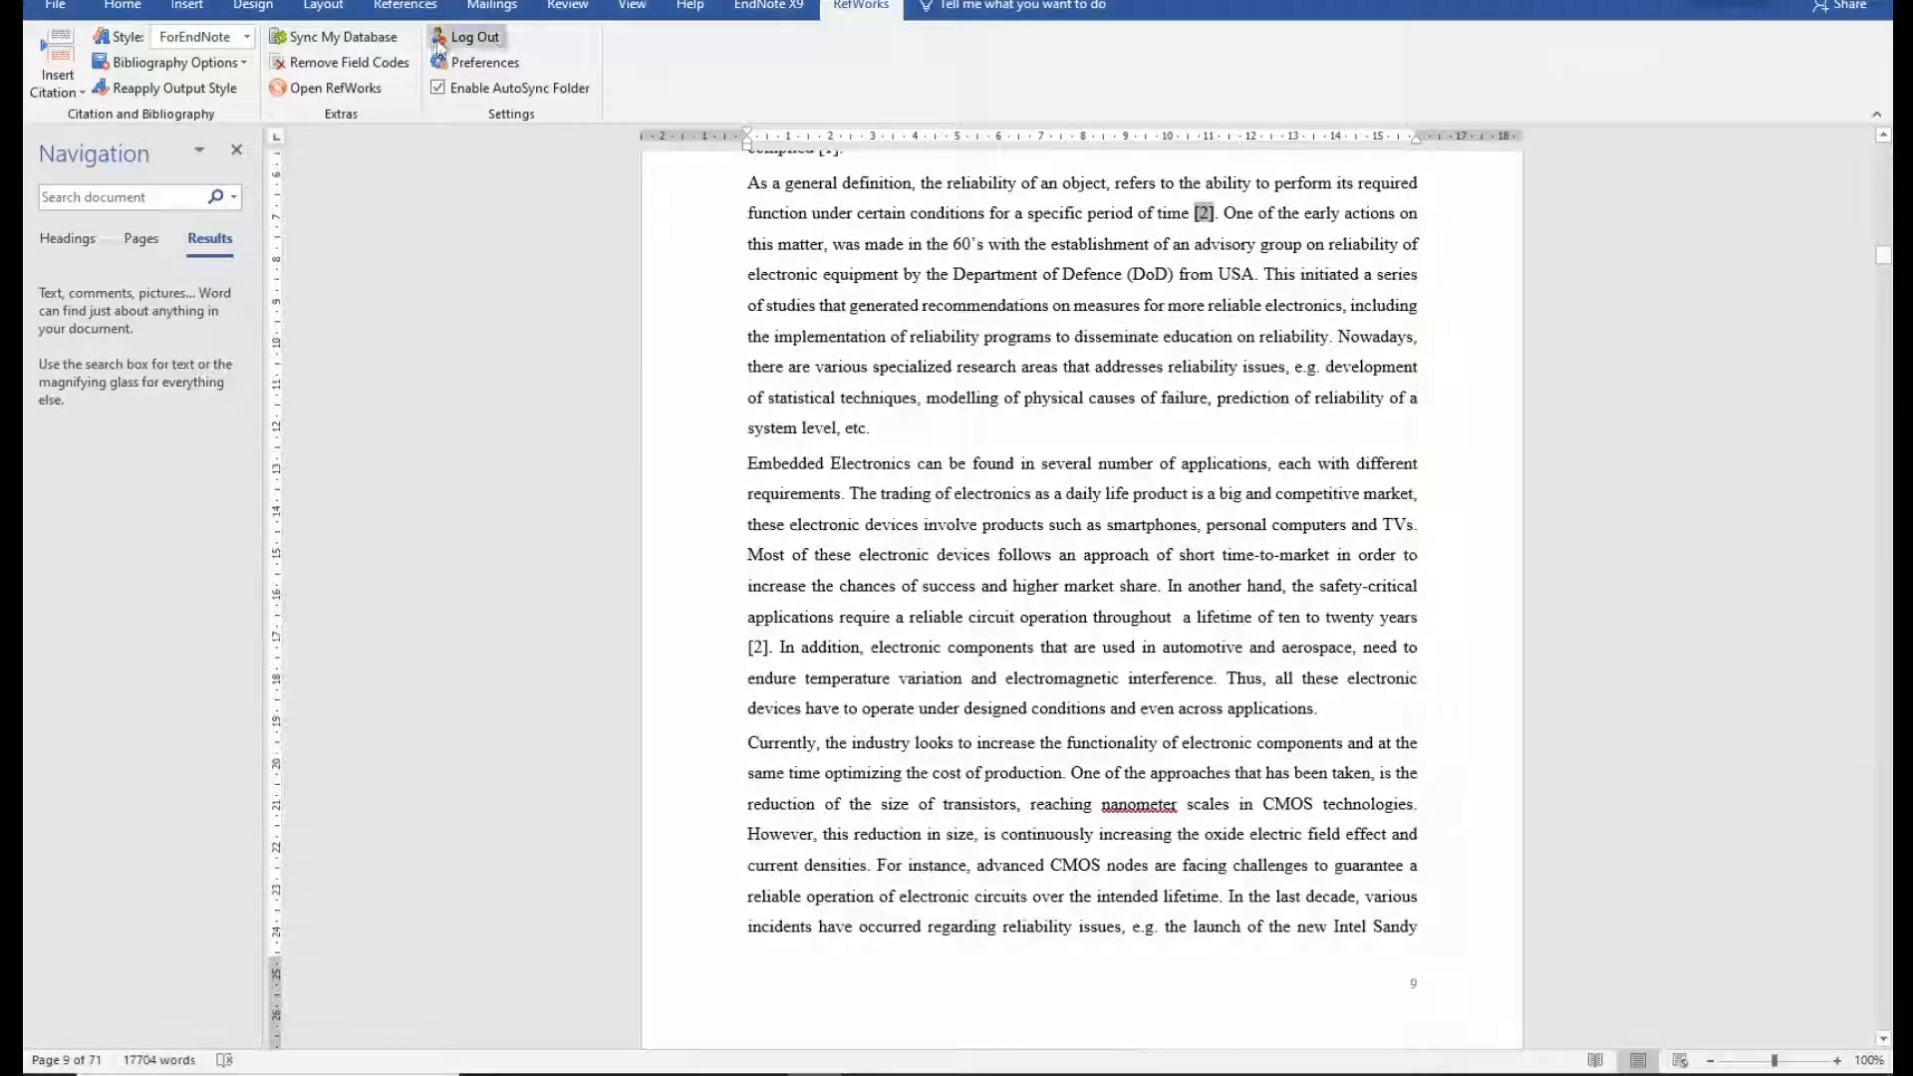
pyautogui.click(247, 38)
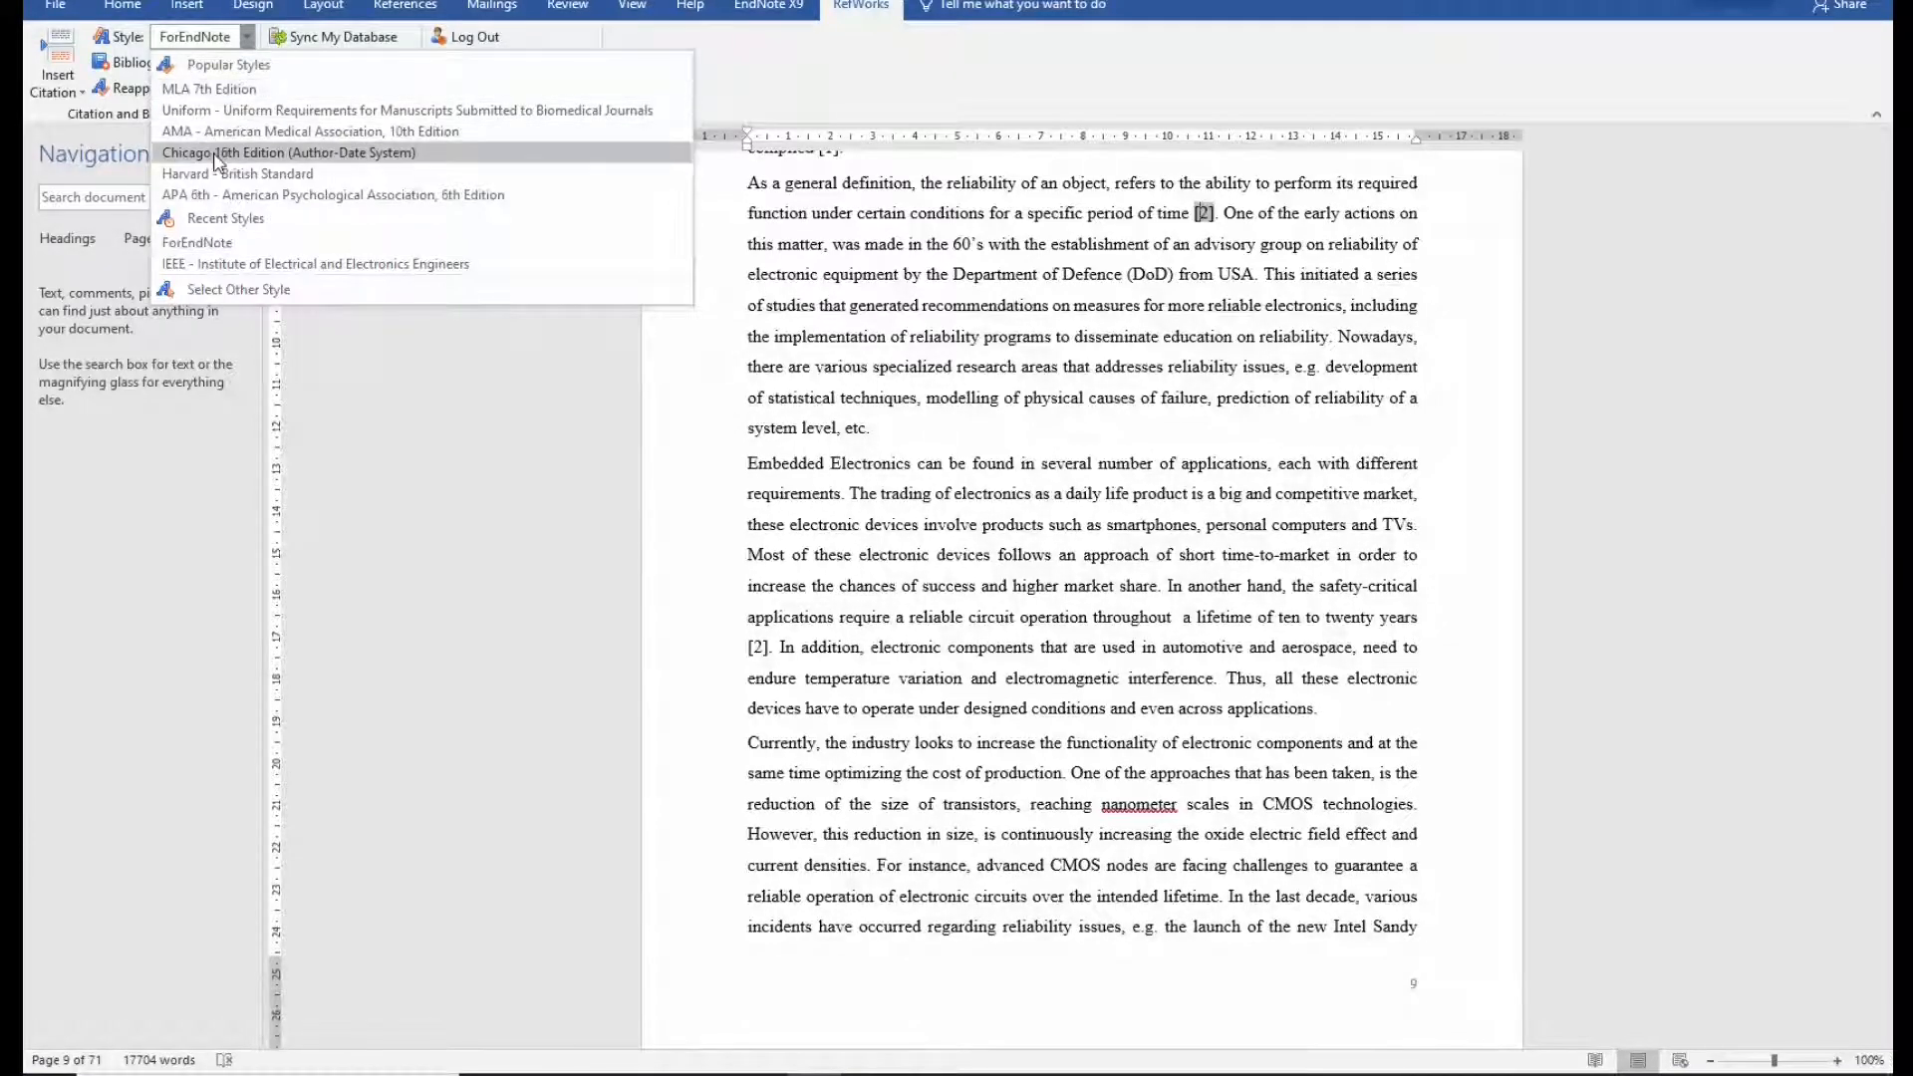
# Apply the IEEE style in Word, then open Bibliography > Output Style Editor in RefWorks.
pyautogui.click(214, 267)
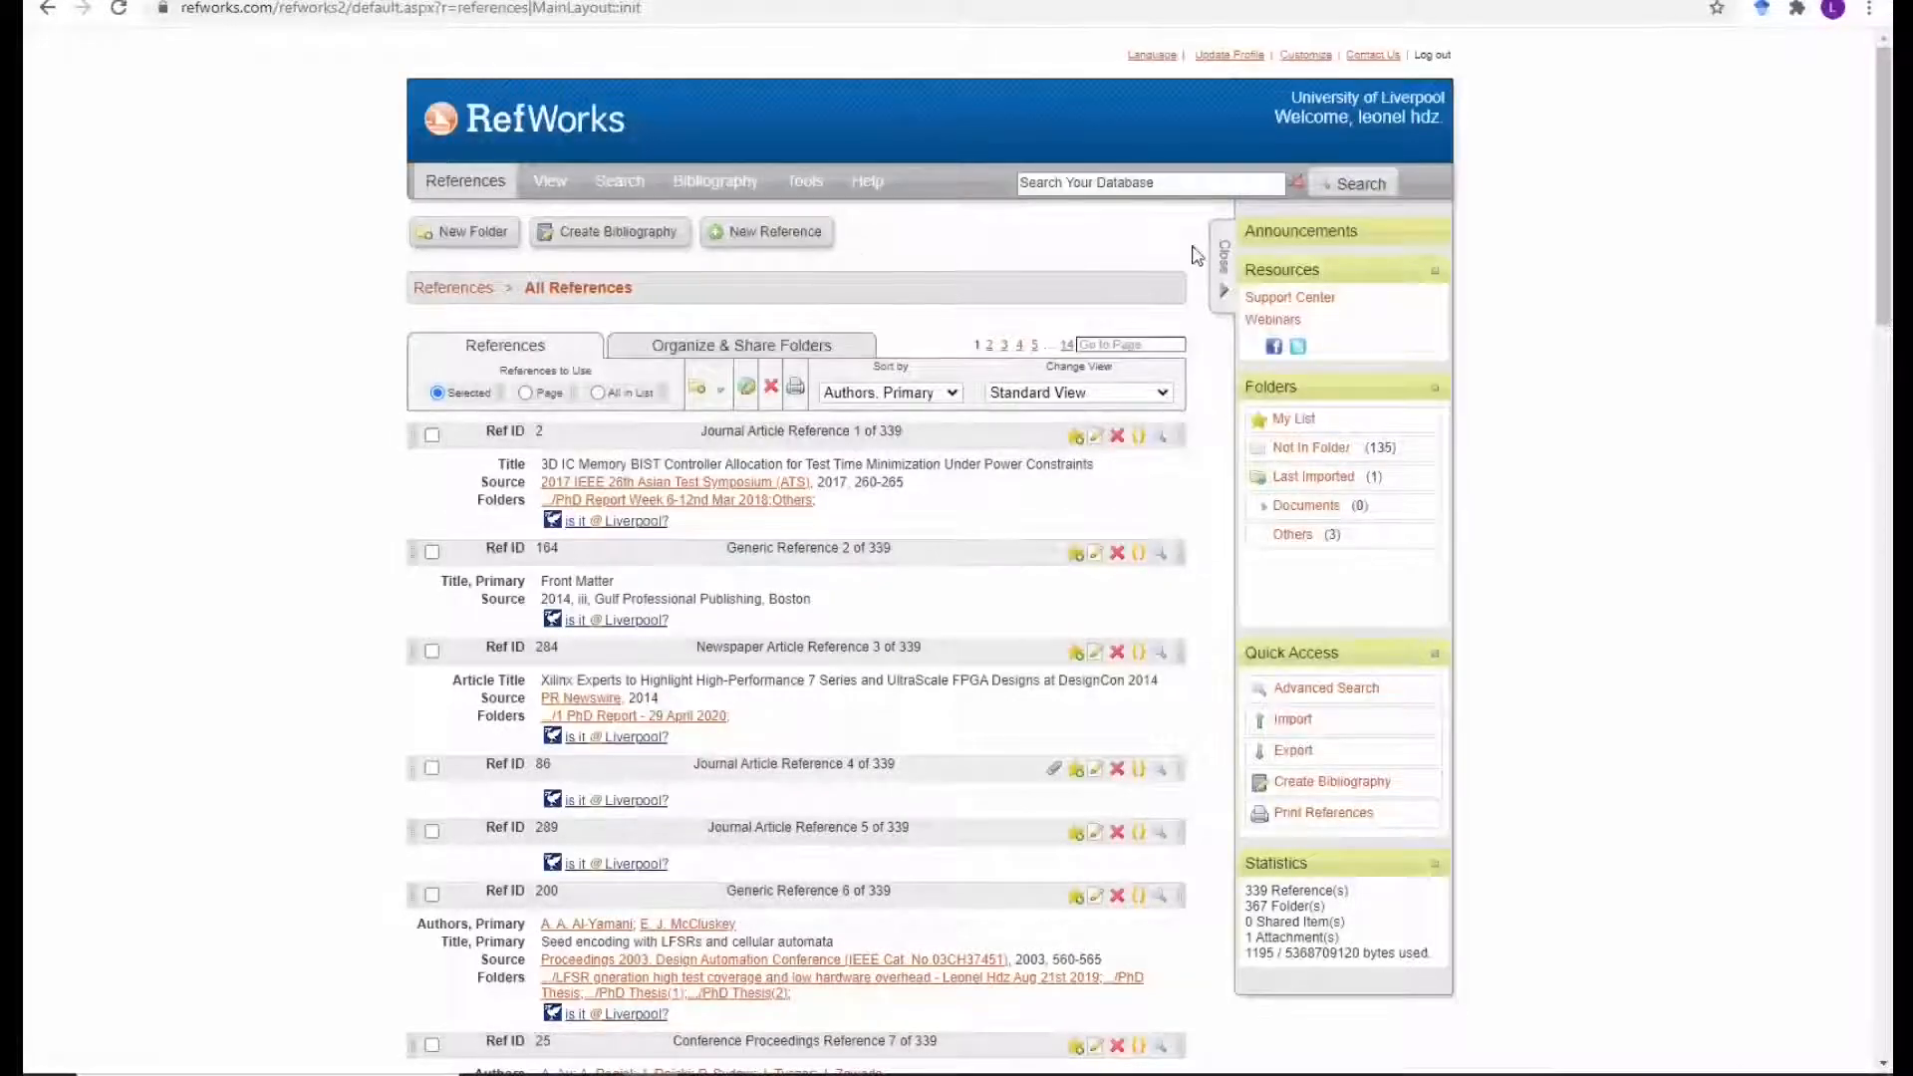
pyautogui.click(716, 181)
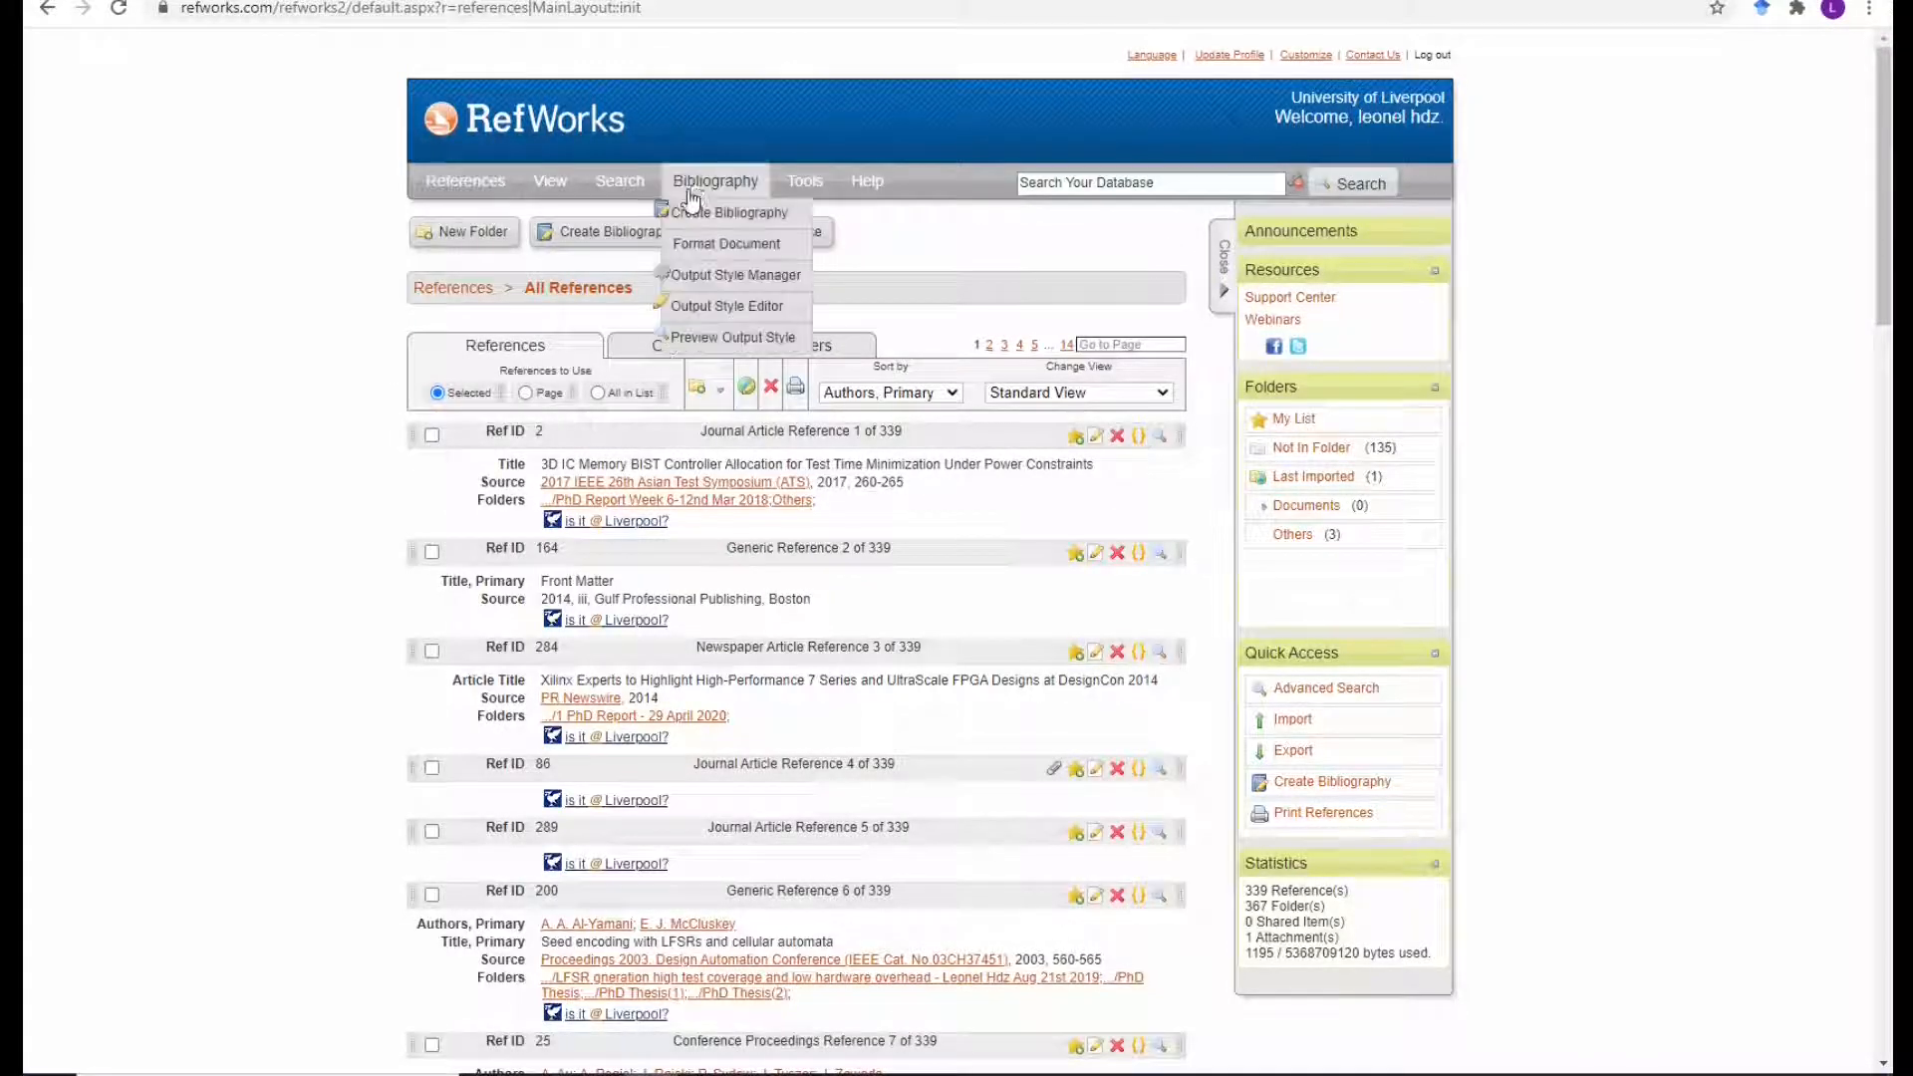
pyautogui.click(714, 311)
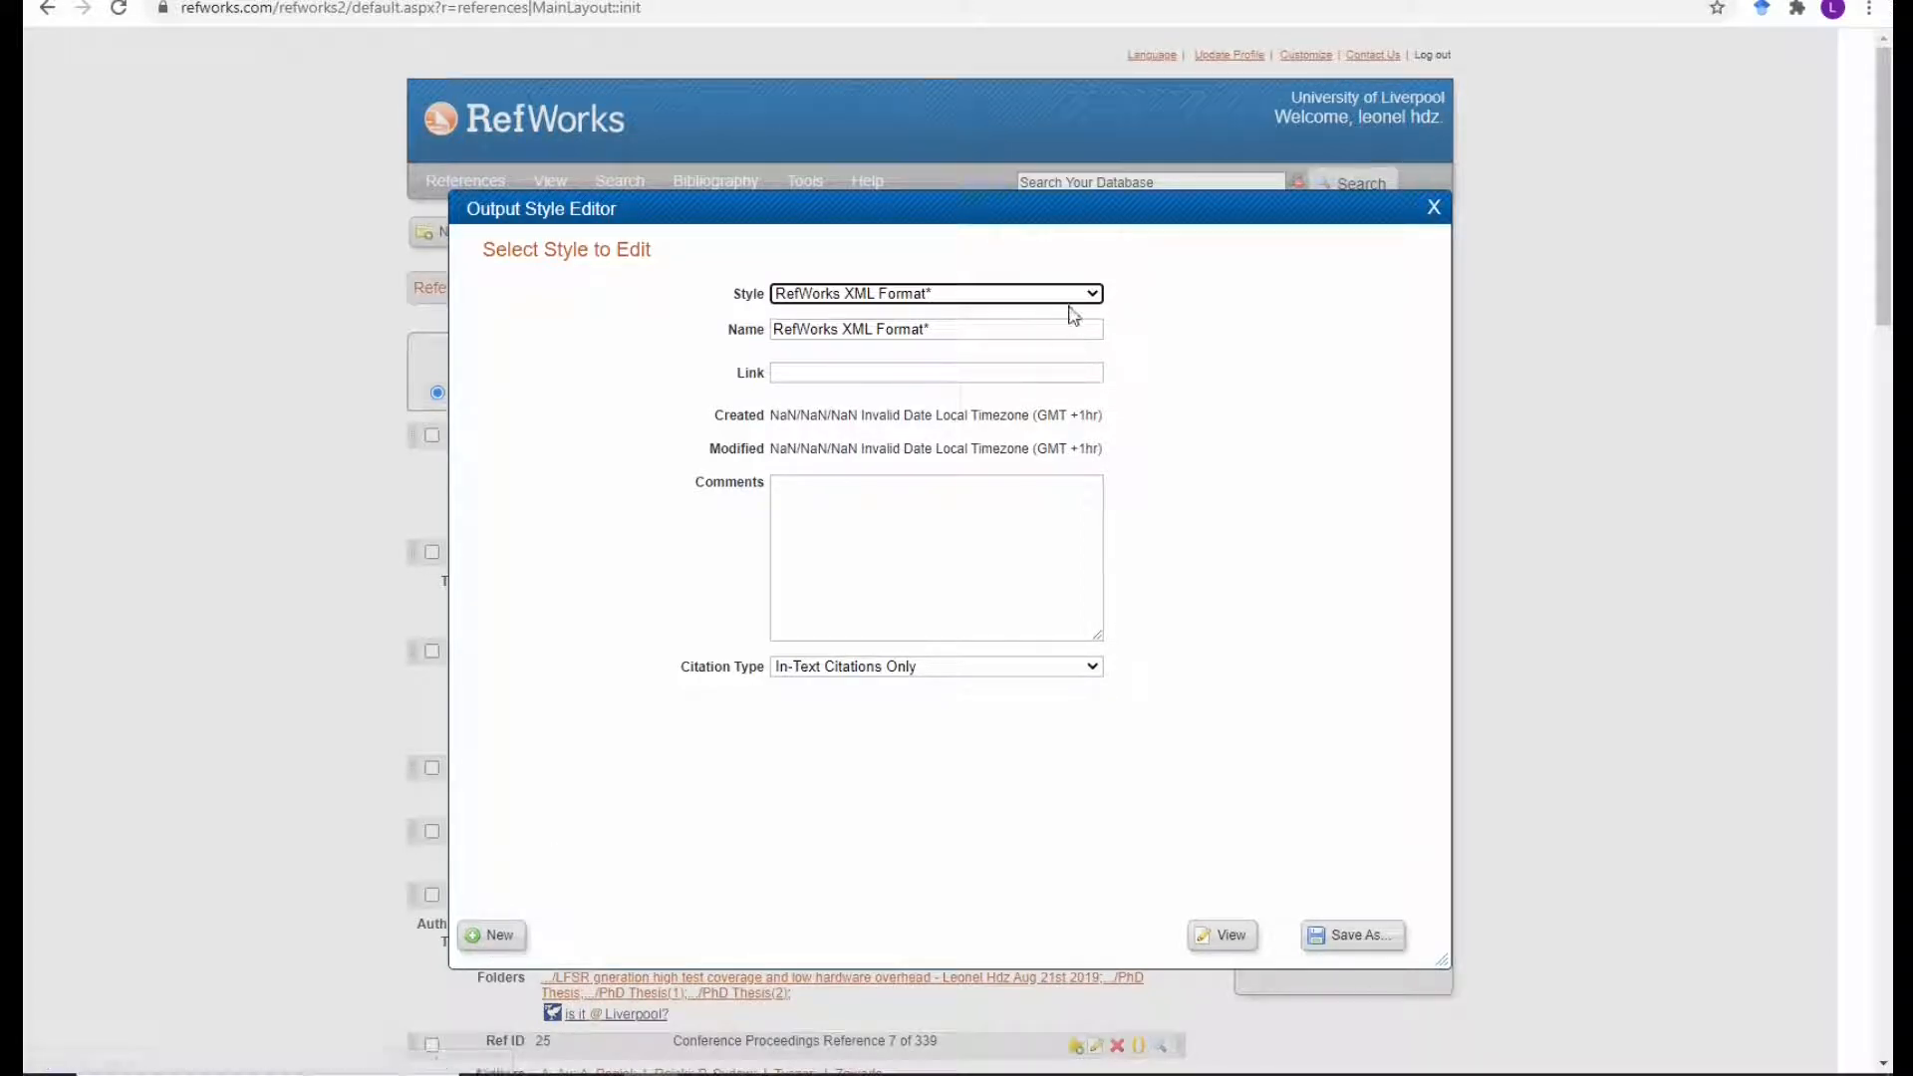
# Start a new blank style and load APA 5th - American Psychological Association, 5th Edition.
pyautogui.click(491, 935)
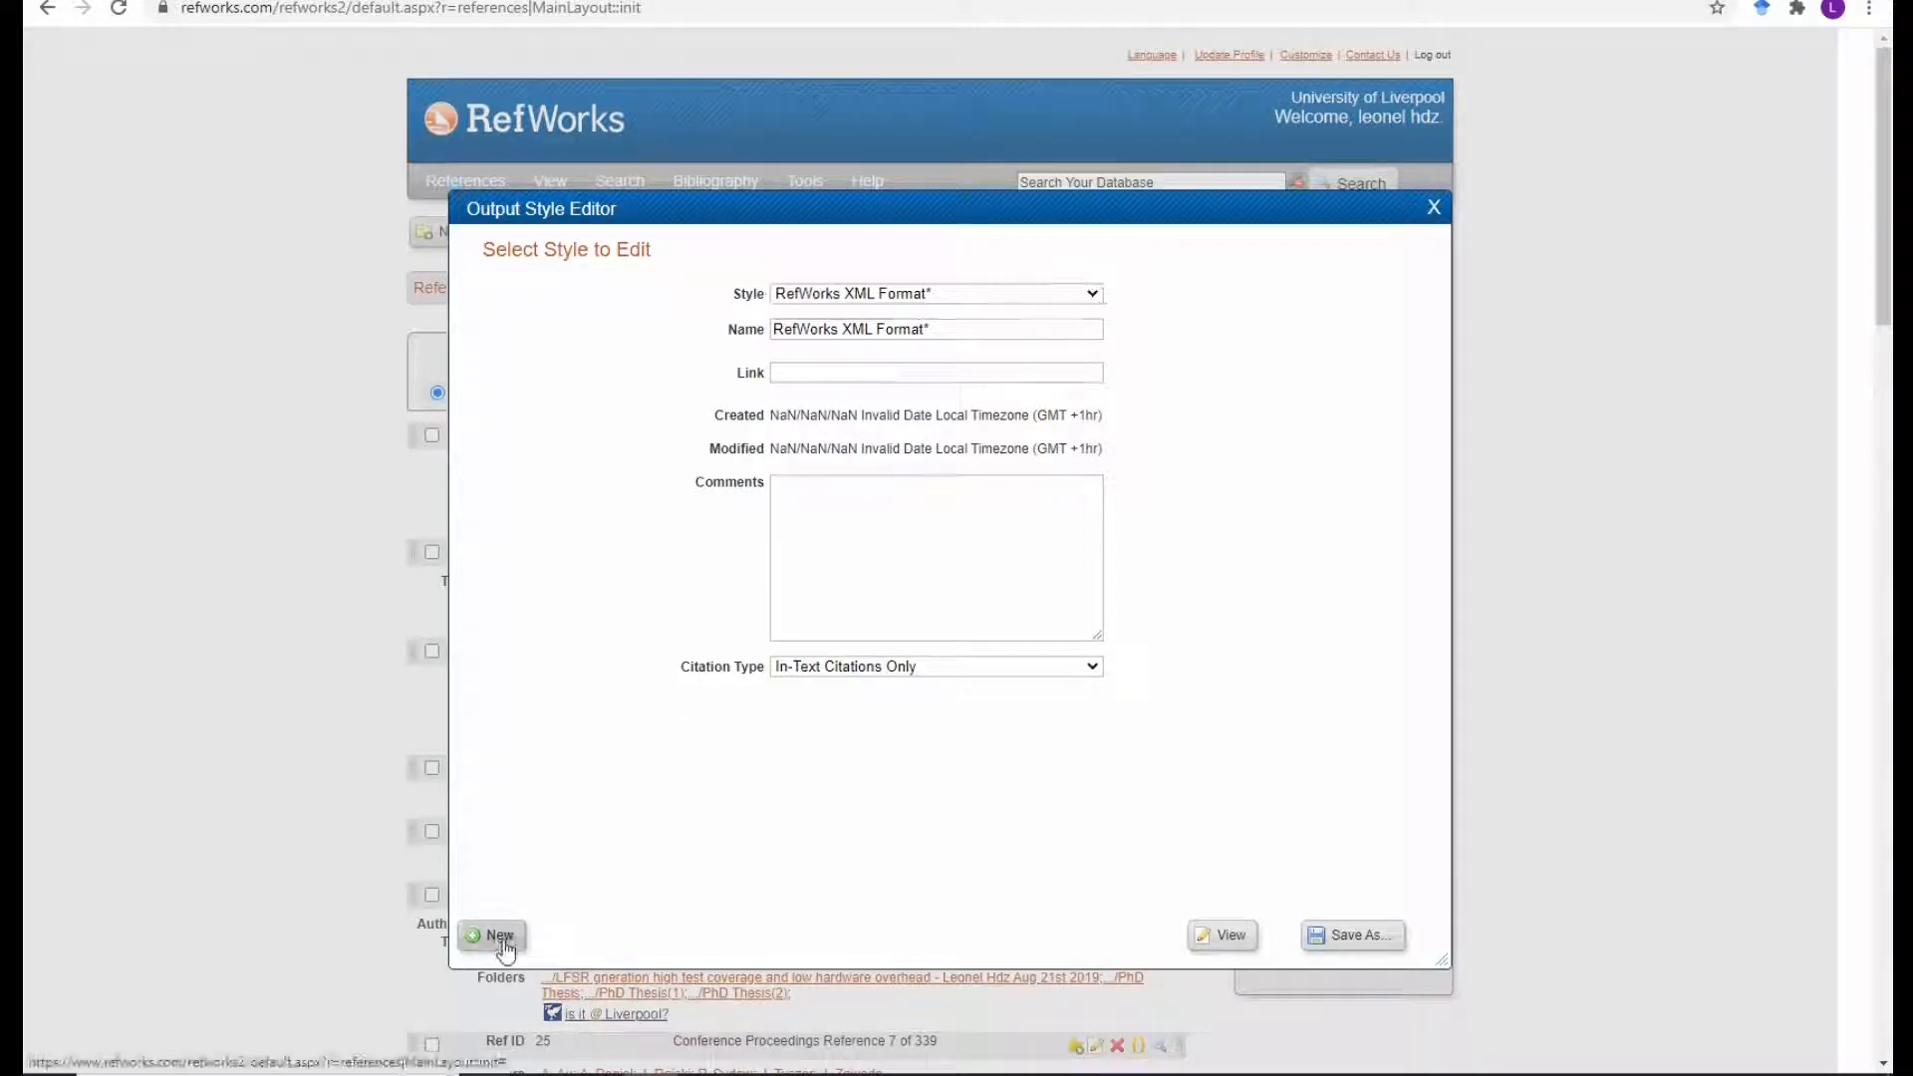
pyautogui.click(1067, 303)
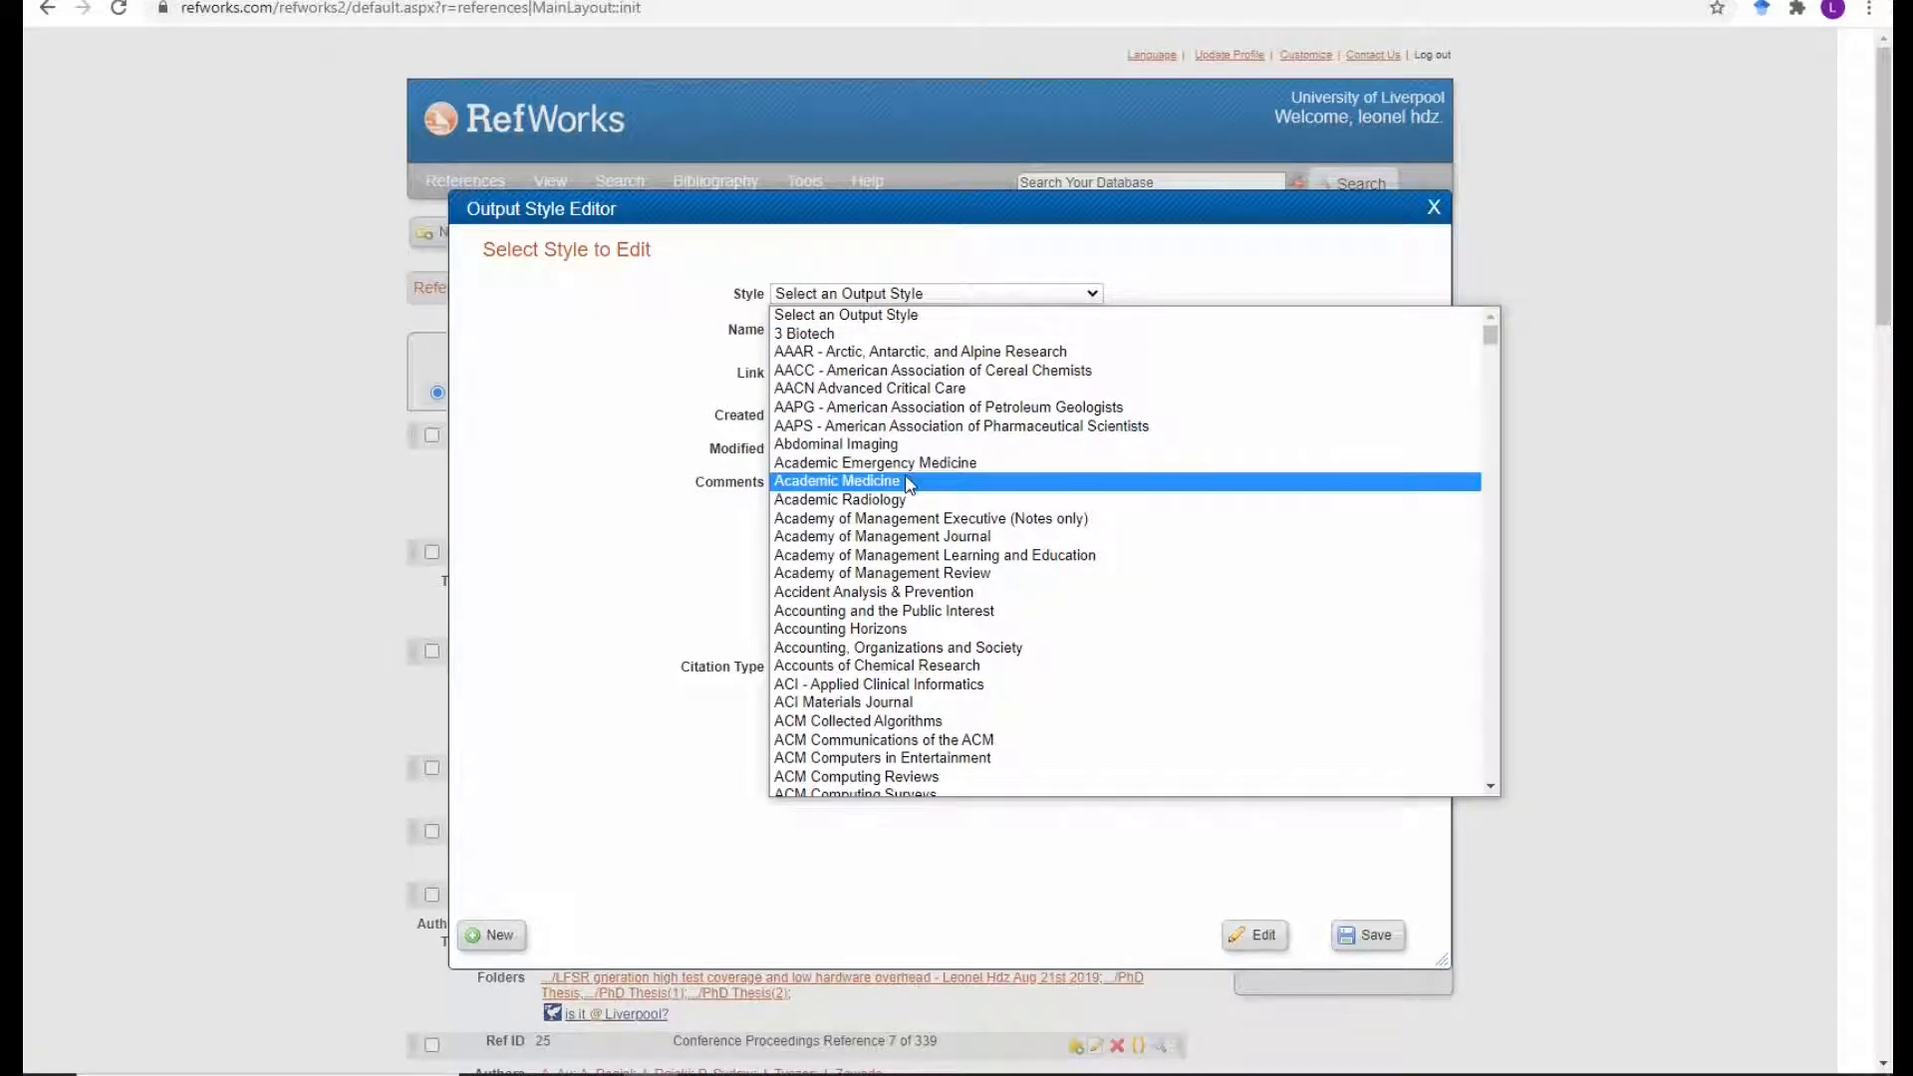
pyautogui.write('apa')
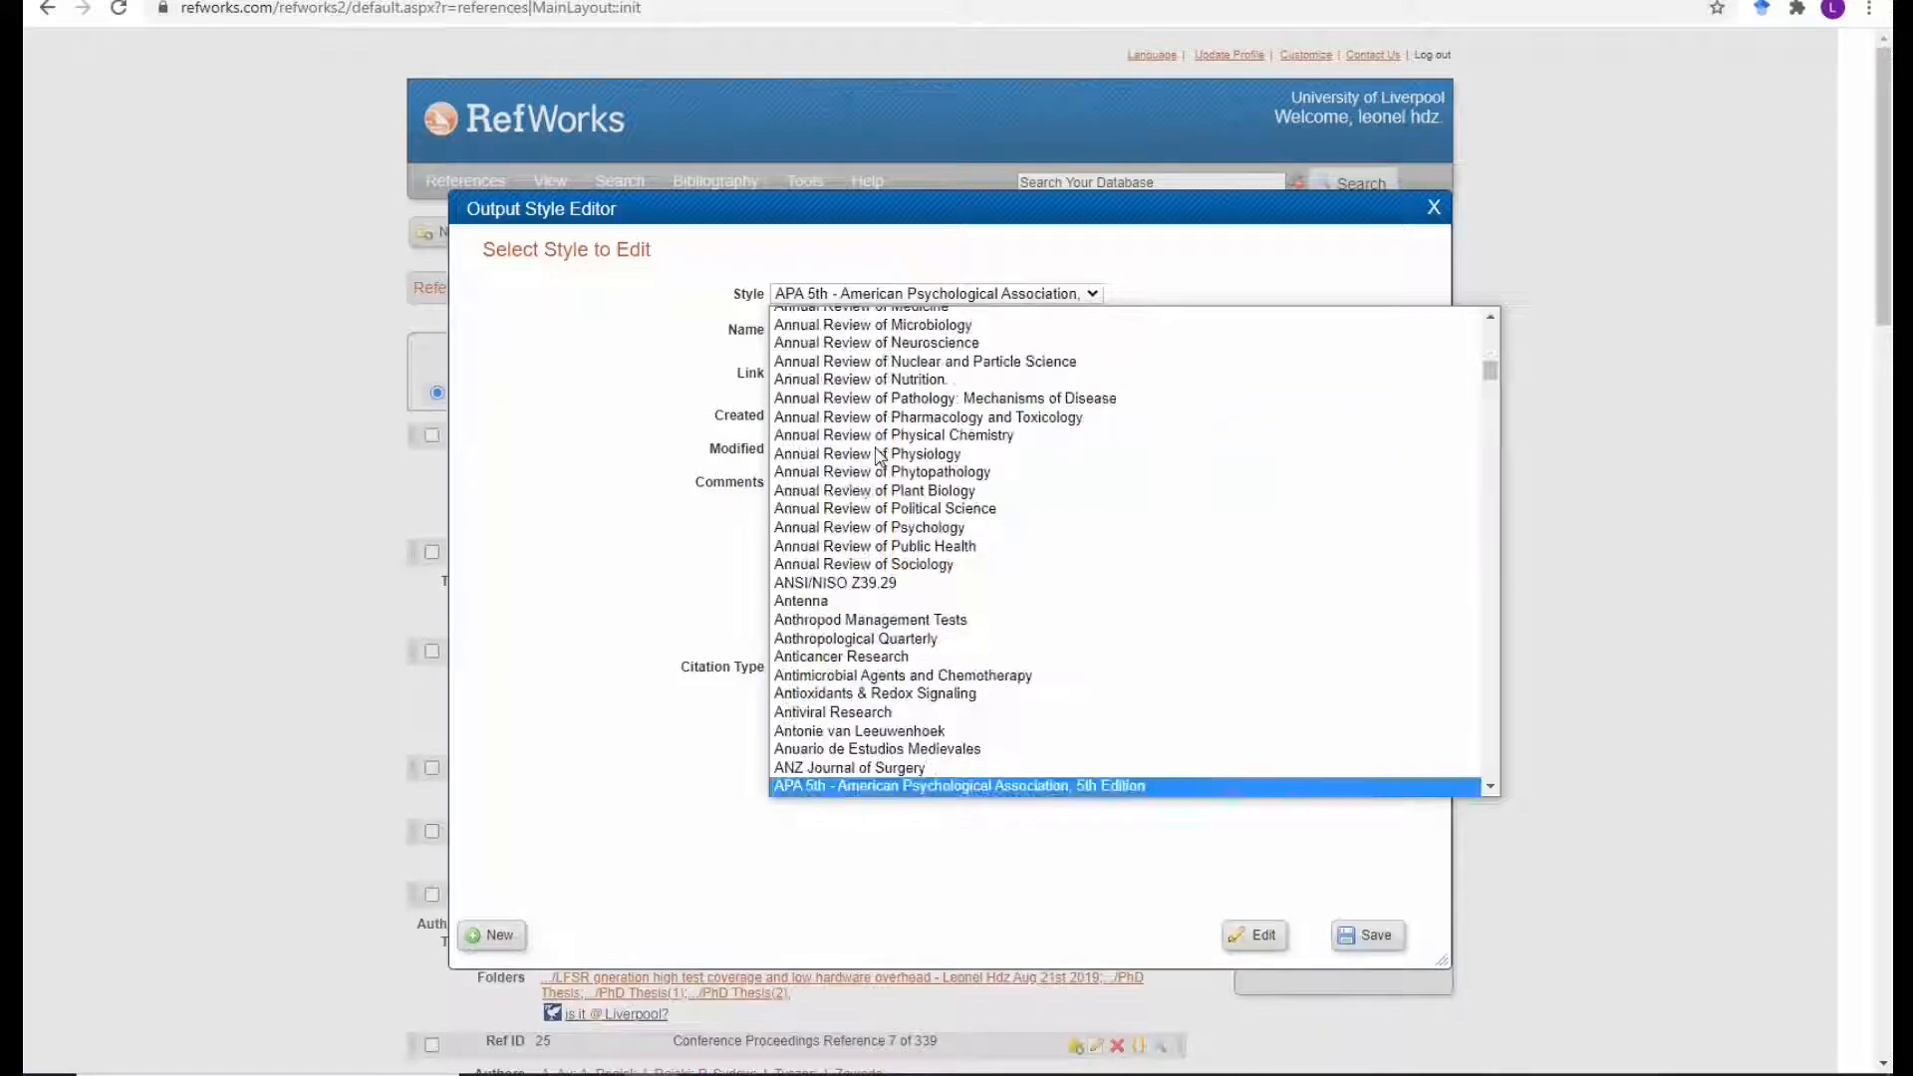
pyautogui.scroll(-1, 849, 793)
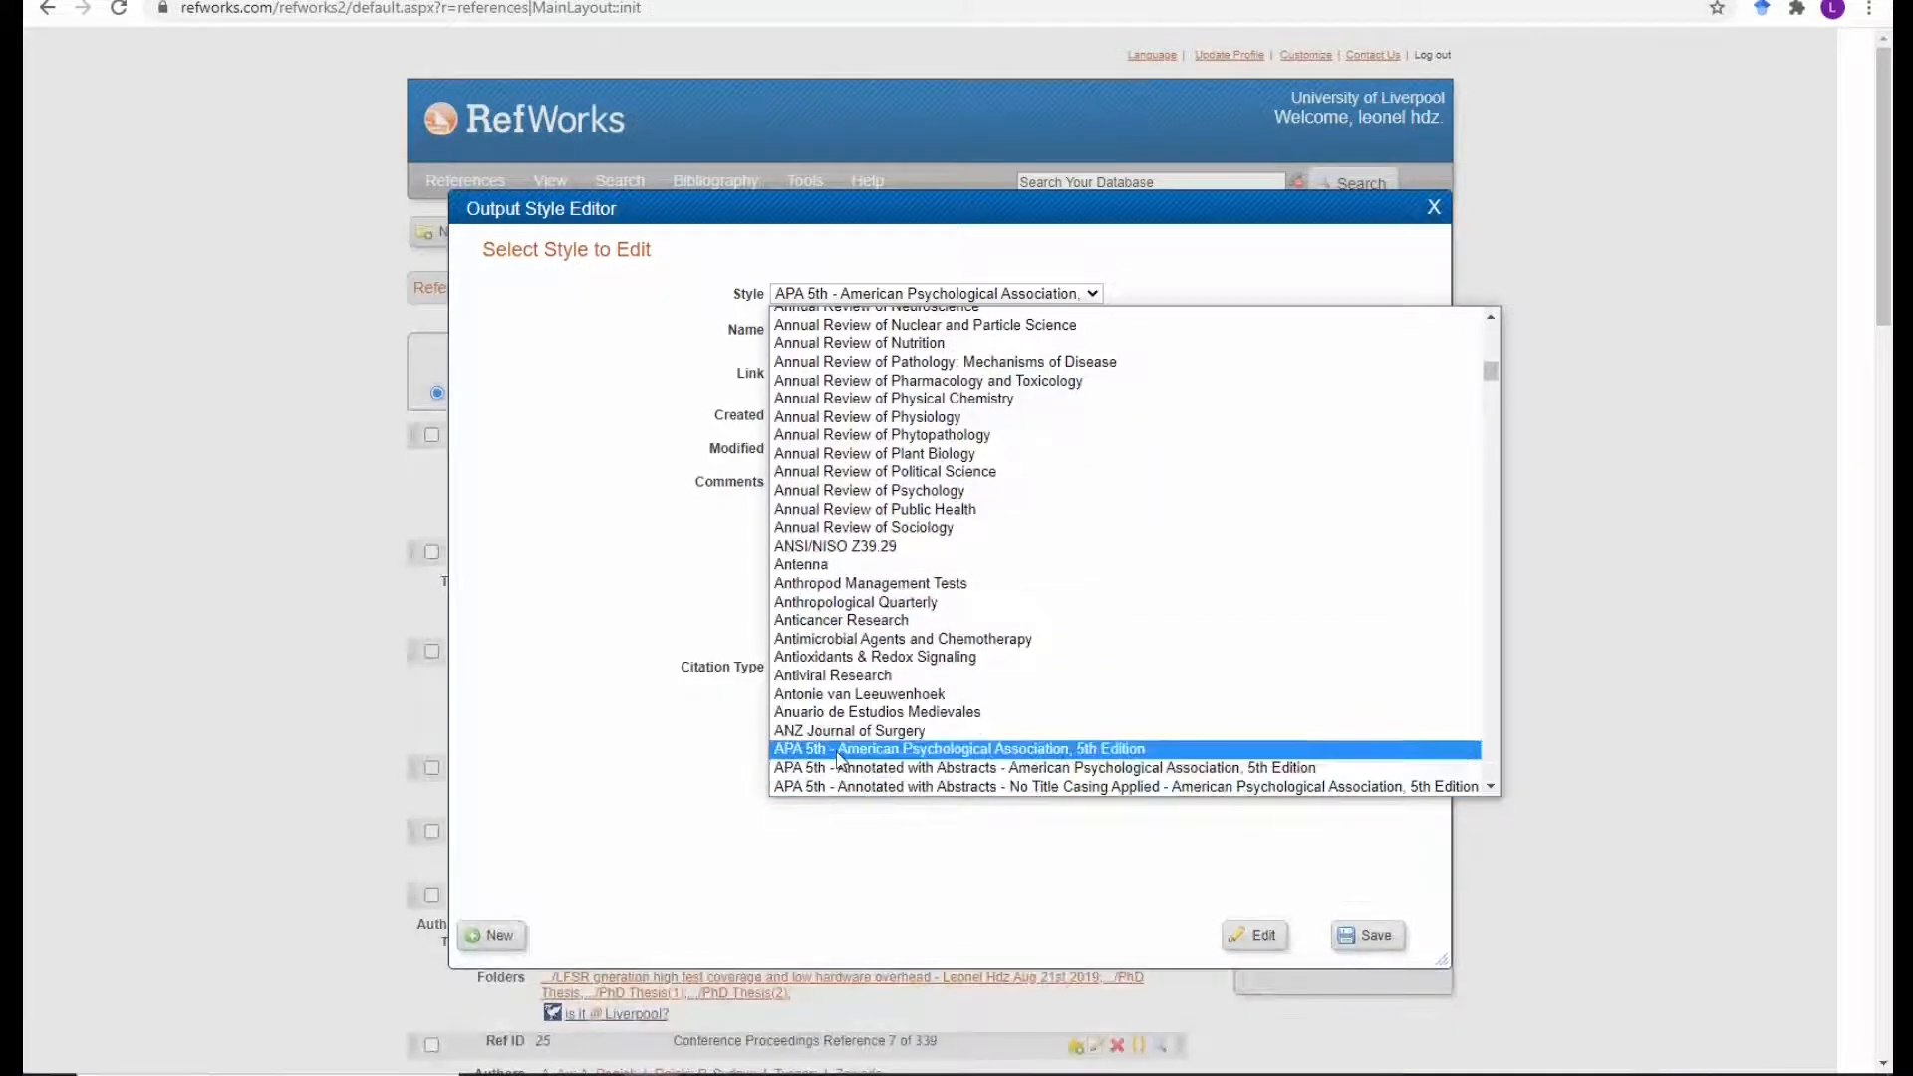
pyautogui.click(839, 750)
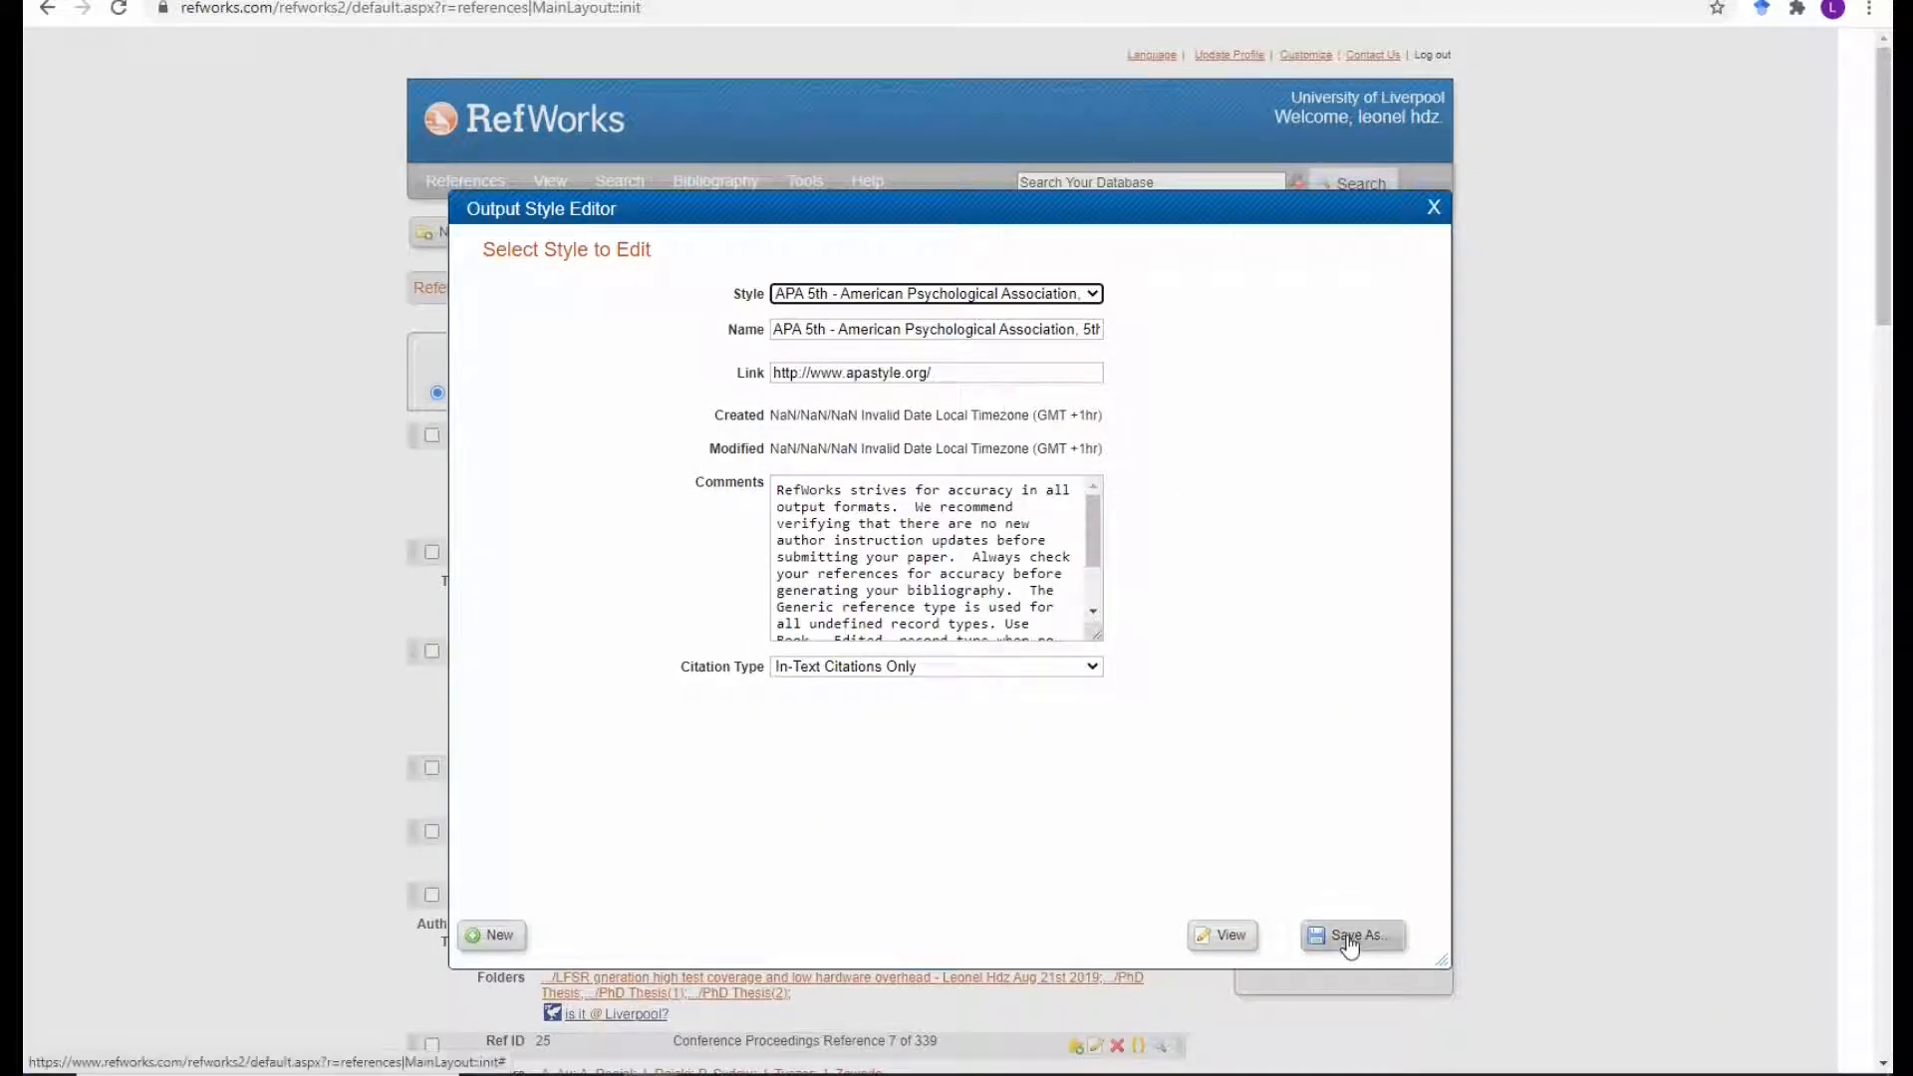
# Use Save As to store the loaded APA 5th style as 'RefW to EndNote'.
pyautogui.click(1347, 937)
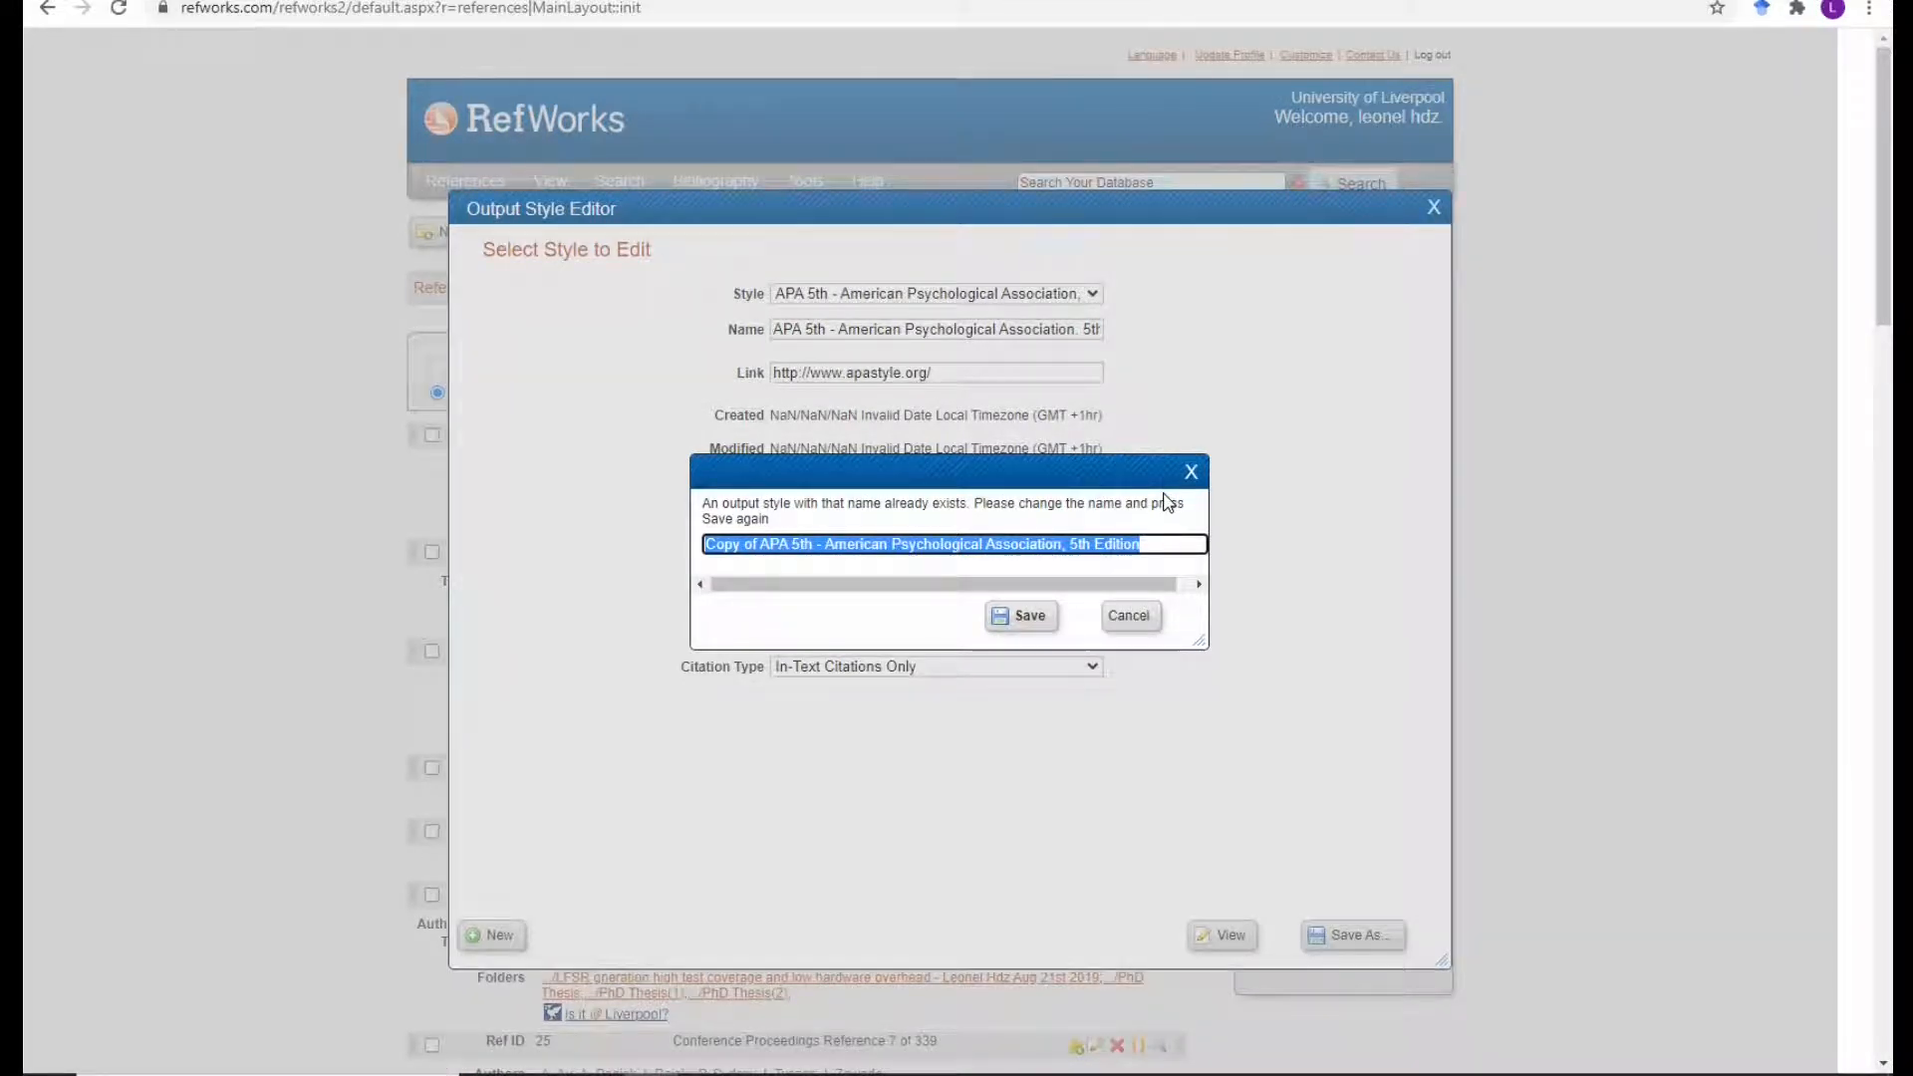
pyautogui.write('Re')
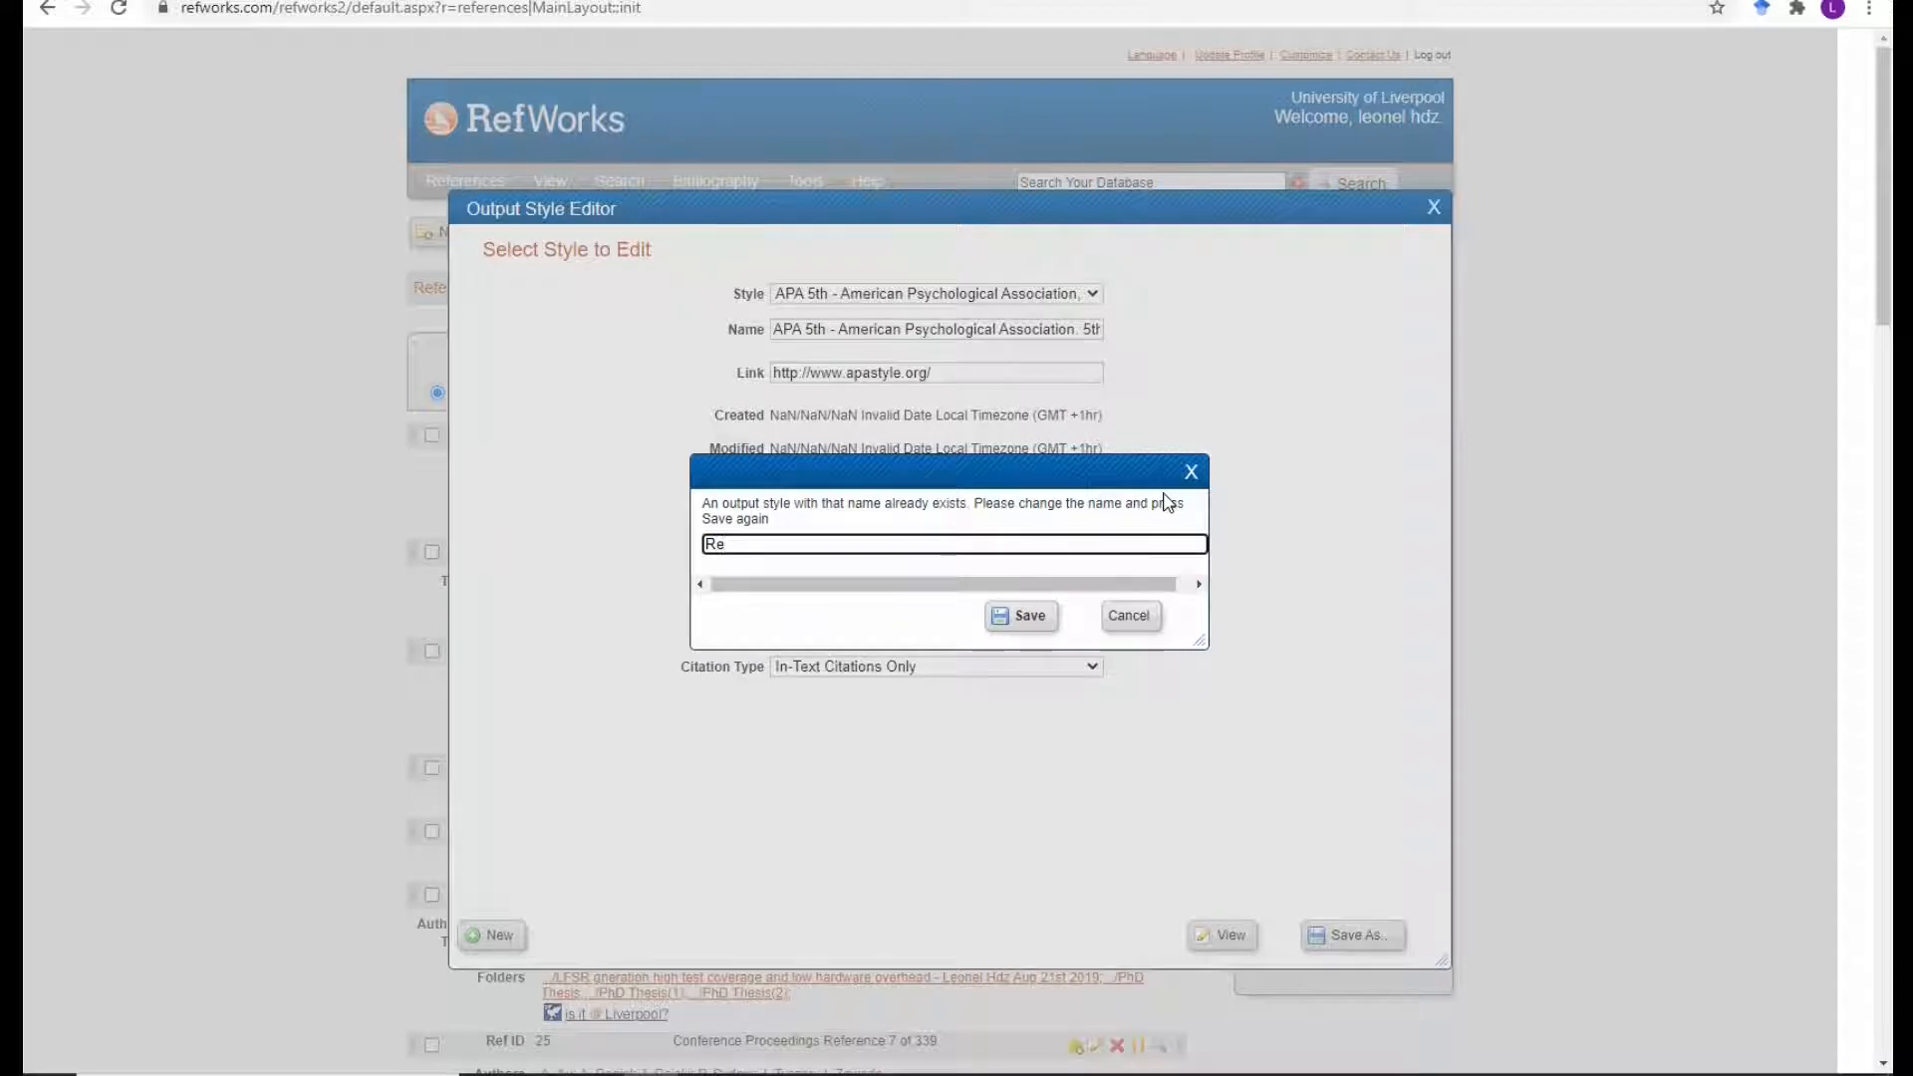
pyautogui.write('fW to ')
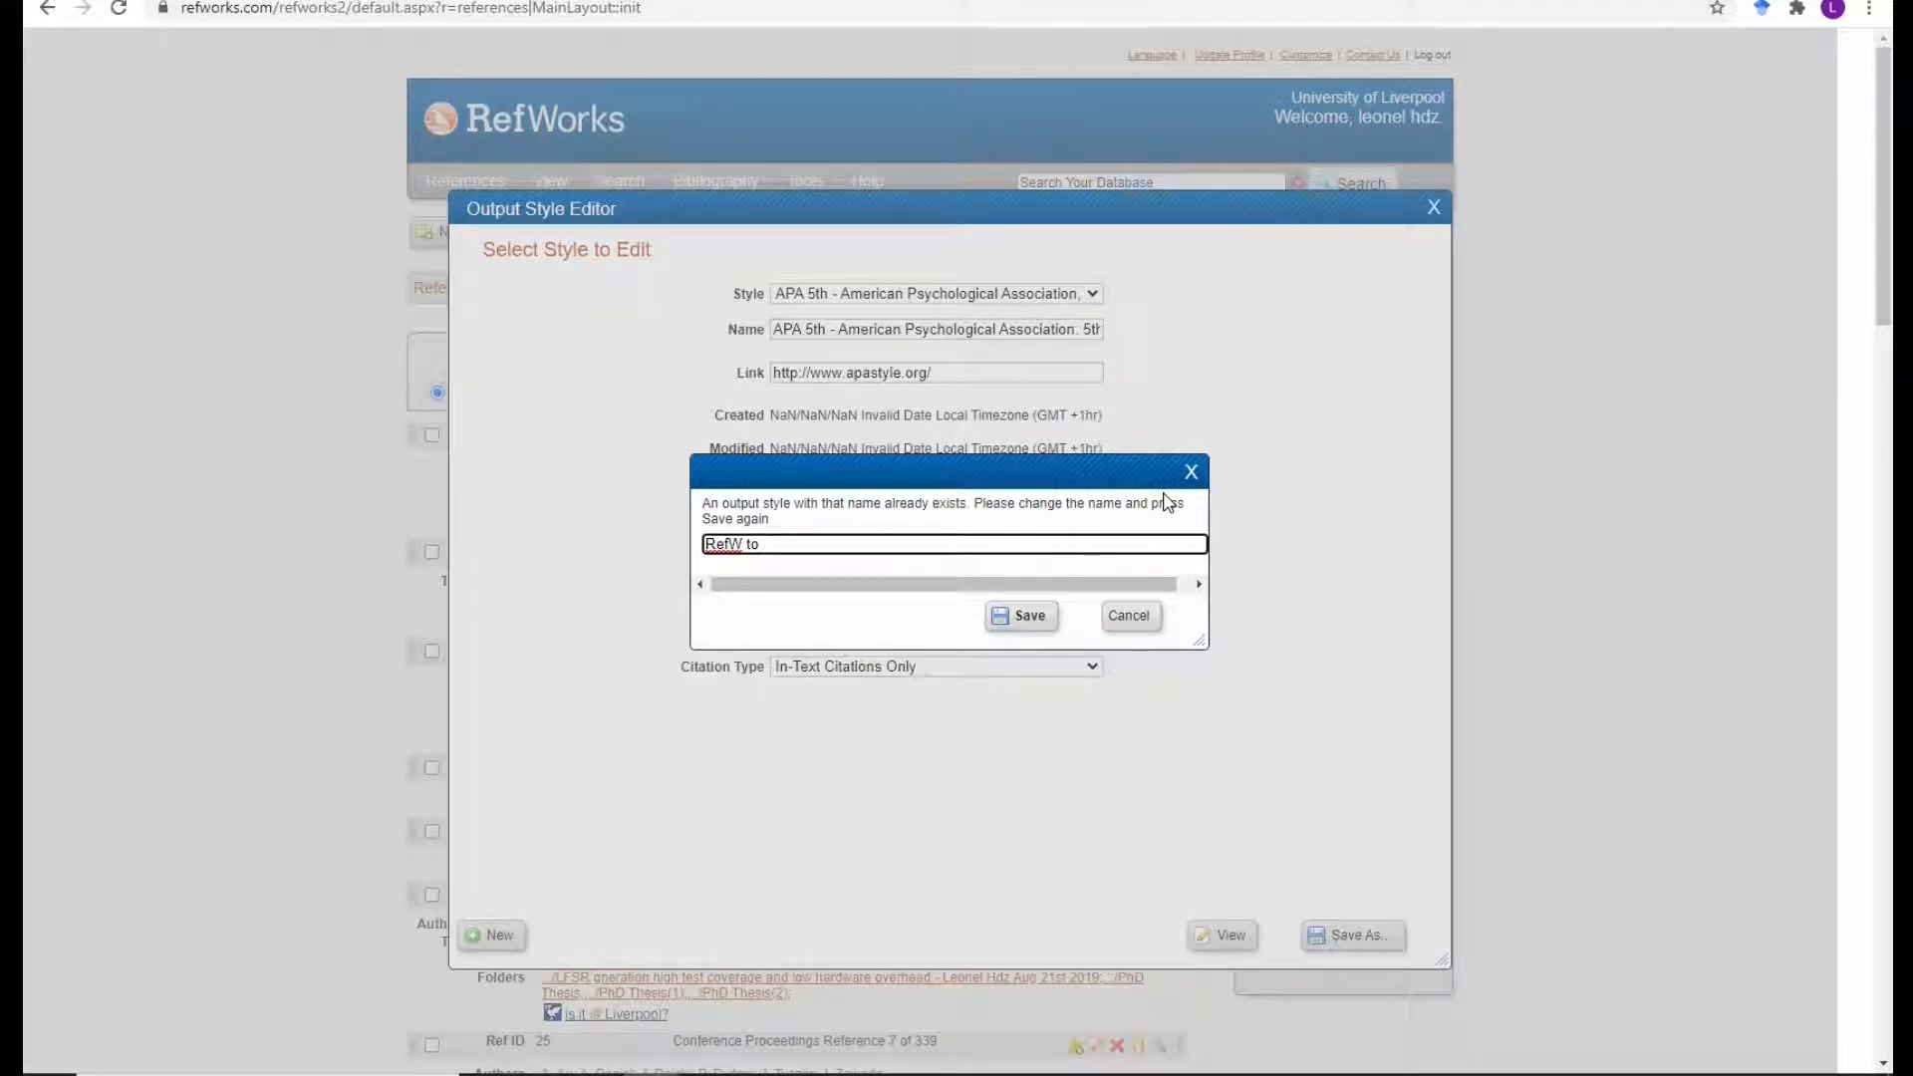
pyautogui.write('EndN')
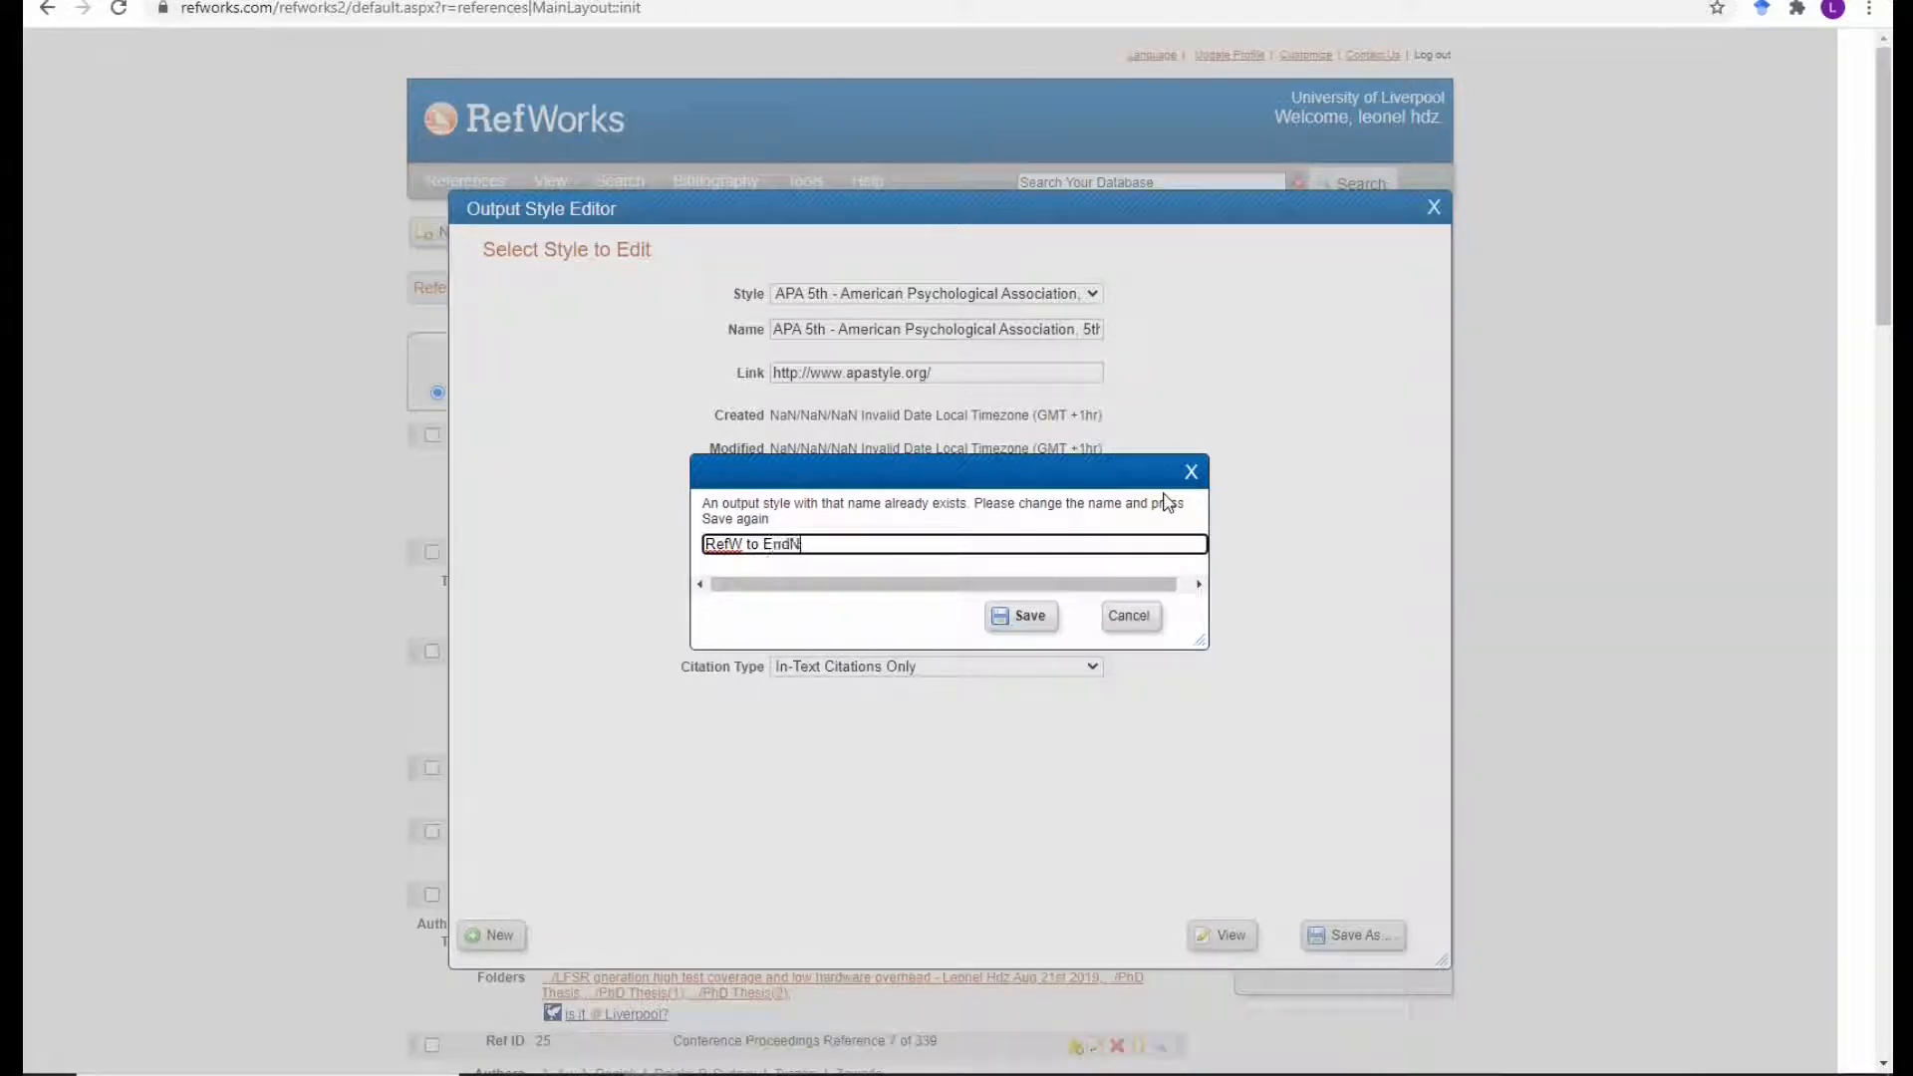
pyautogui.write('ote')
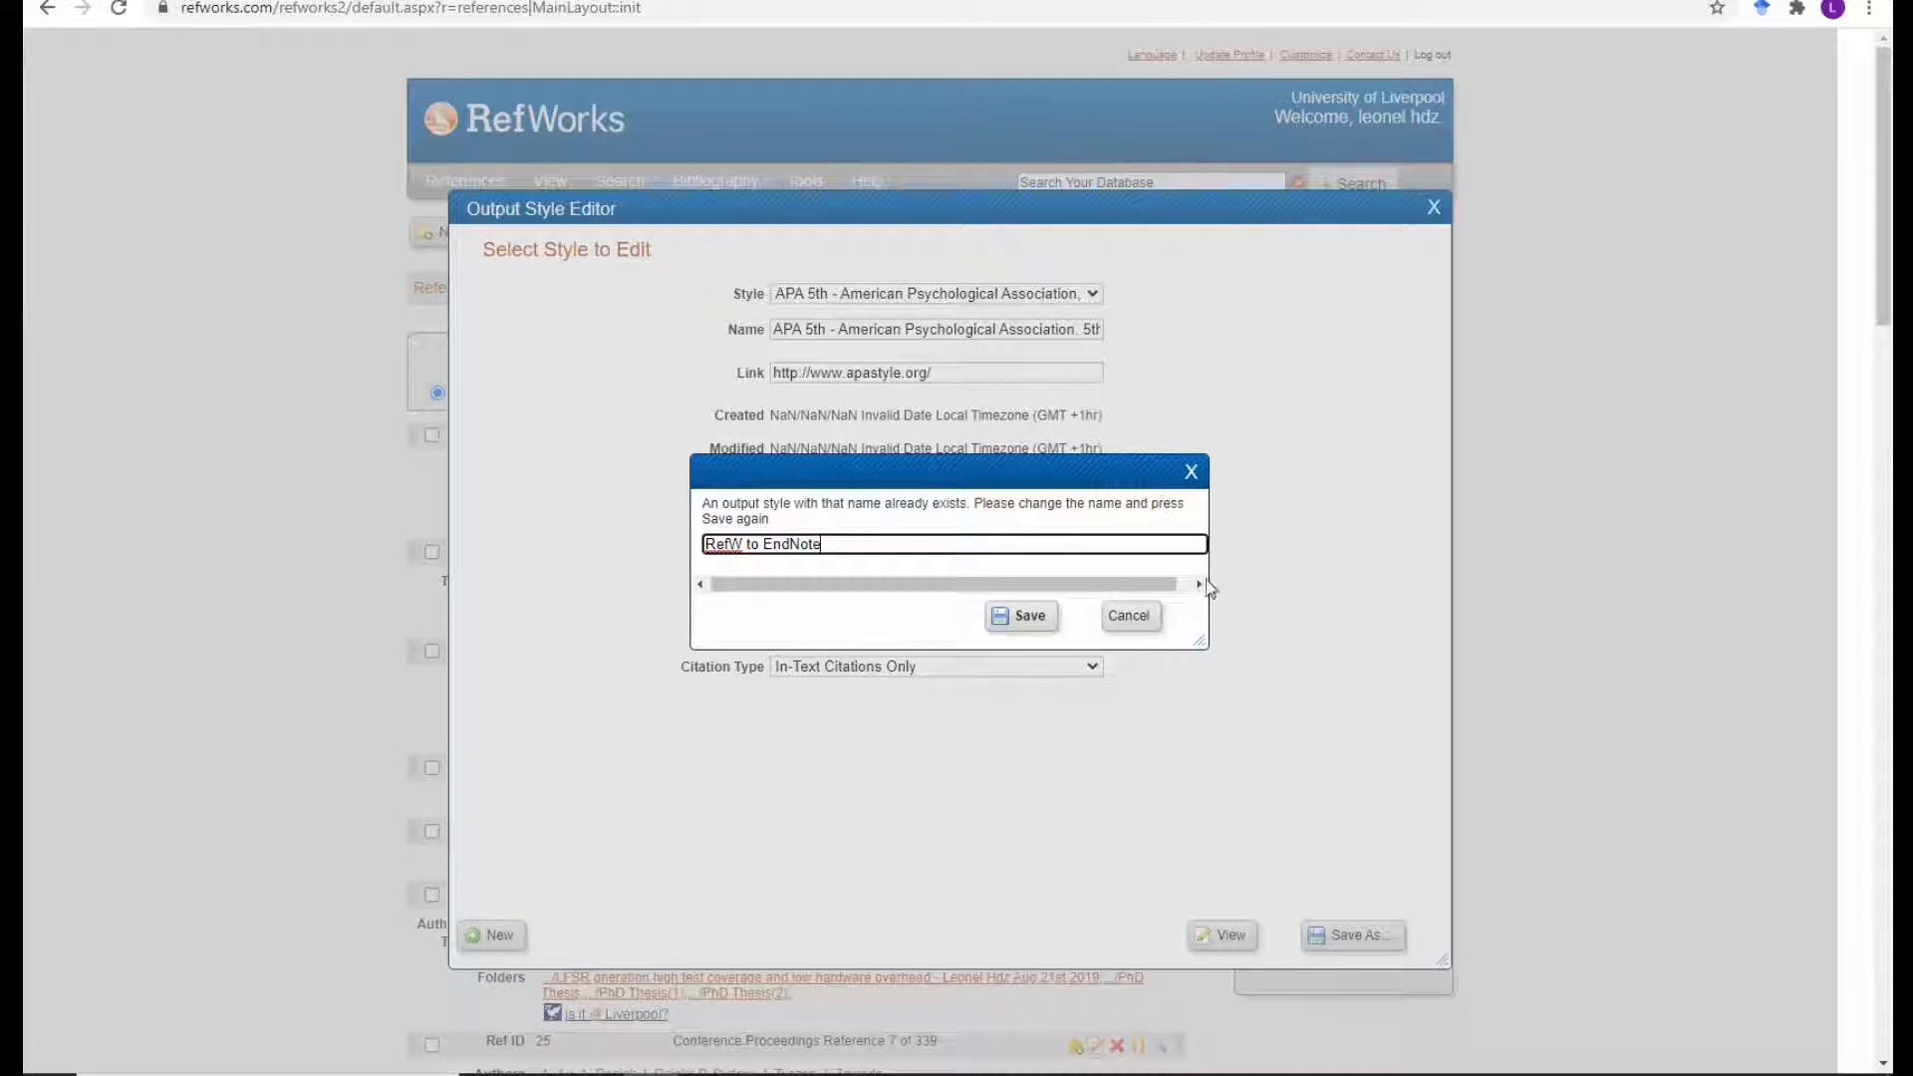
pyautogui.click(1046, 615)
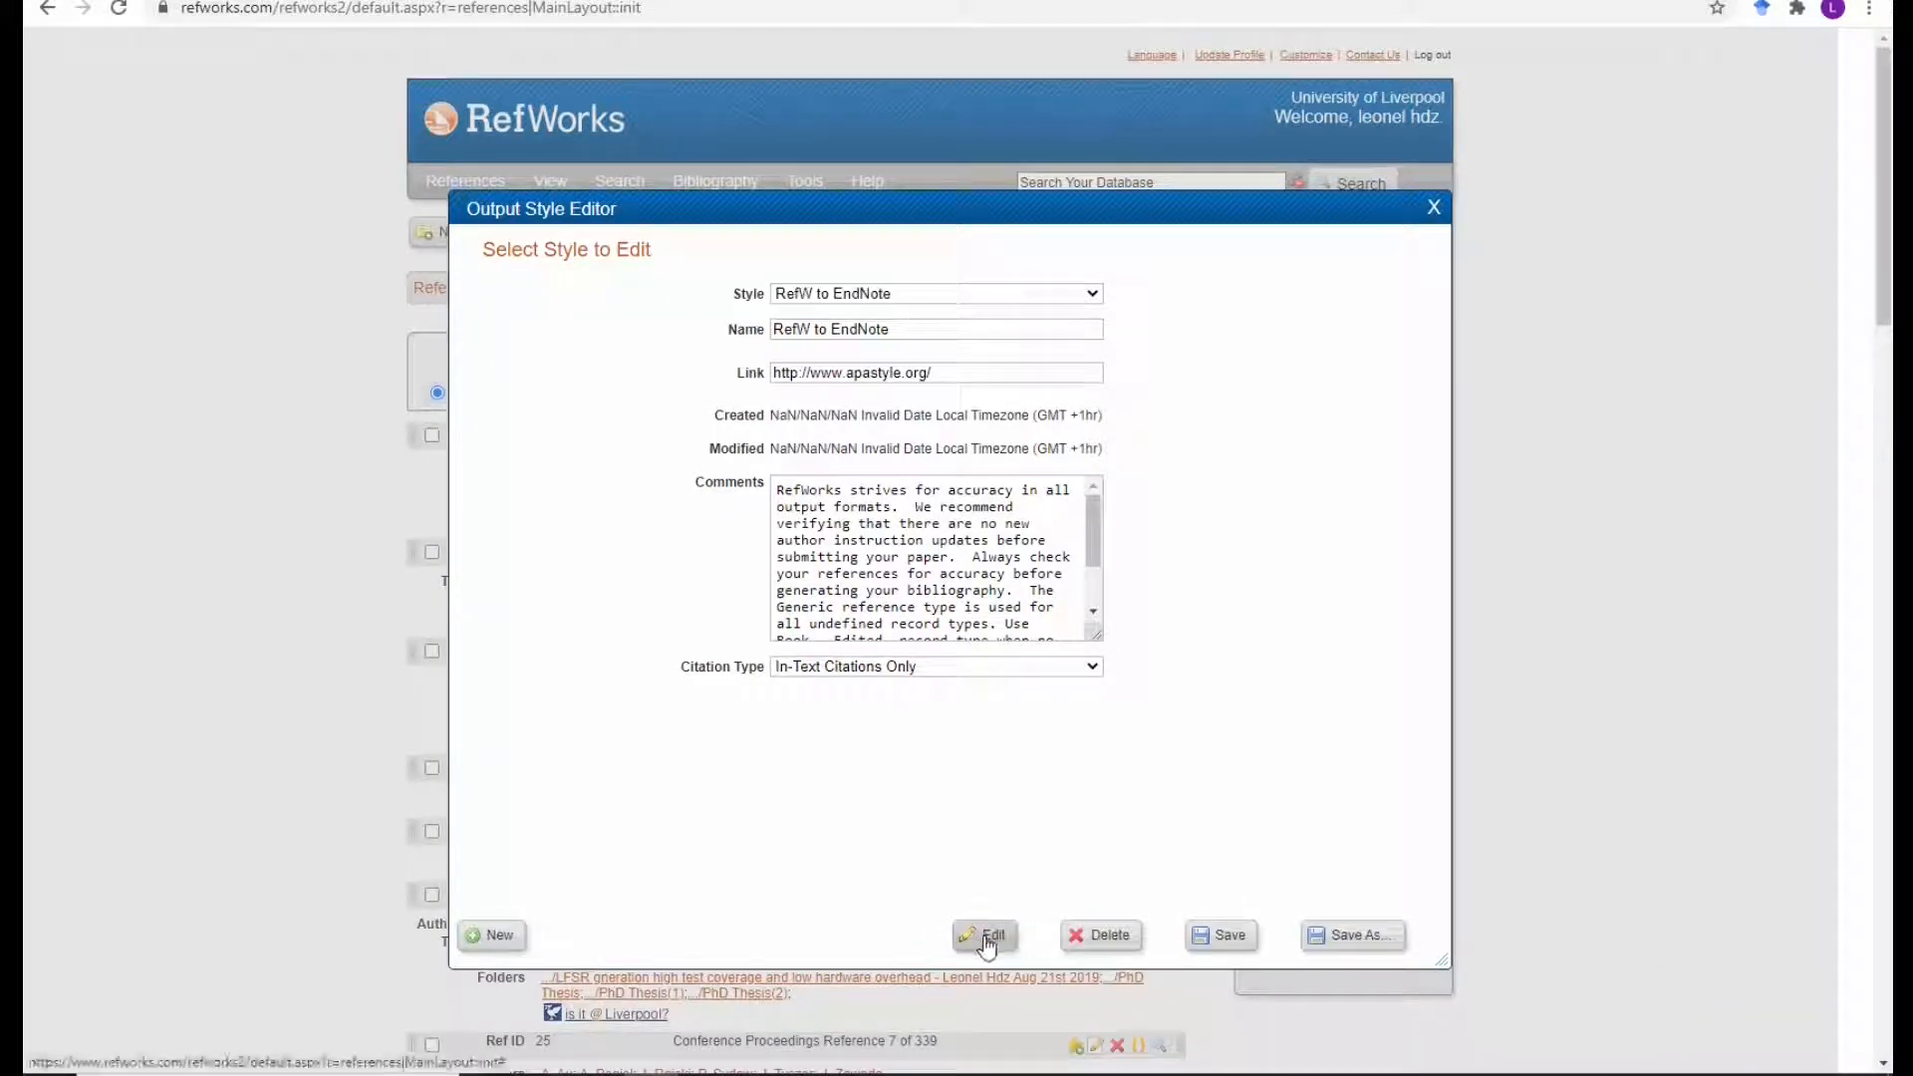
# Edit the RefW to EndNote style and settle on its In-Text Citation tab.
pyautogui.click(987, 941)
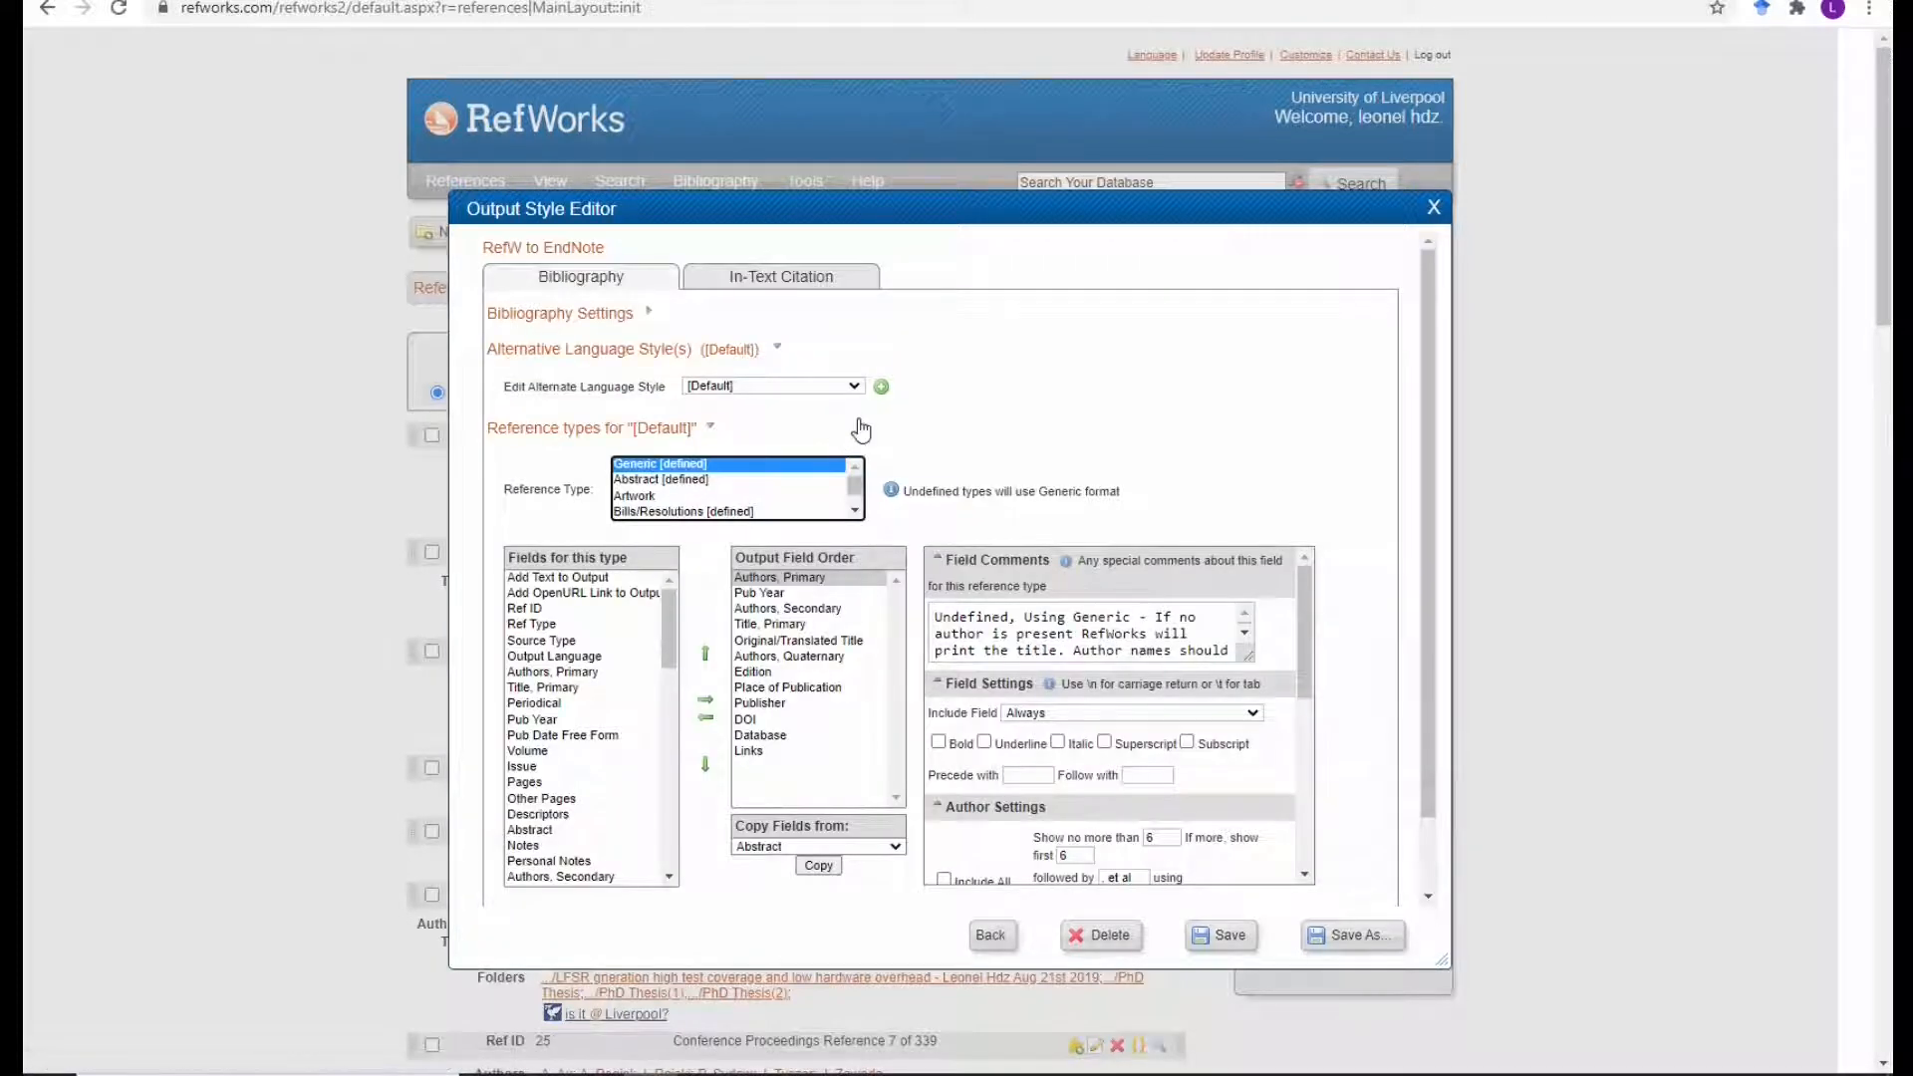
pyautogui.click(705, 278)
pyautogui.click(580, 282)
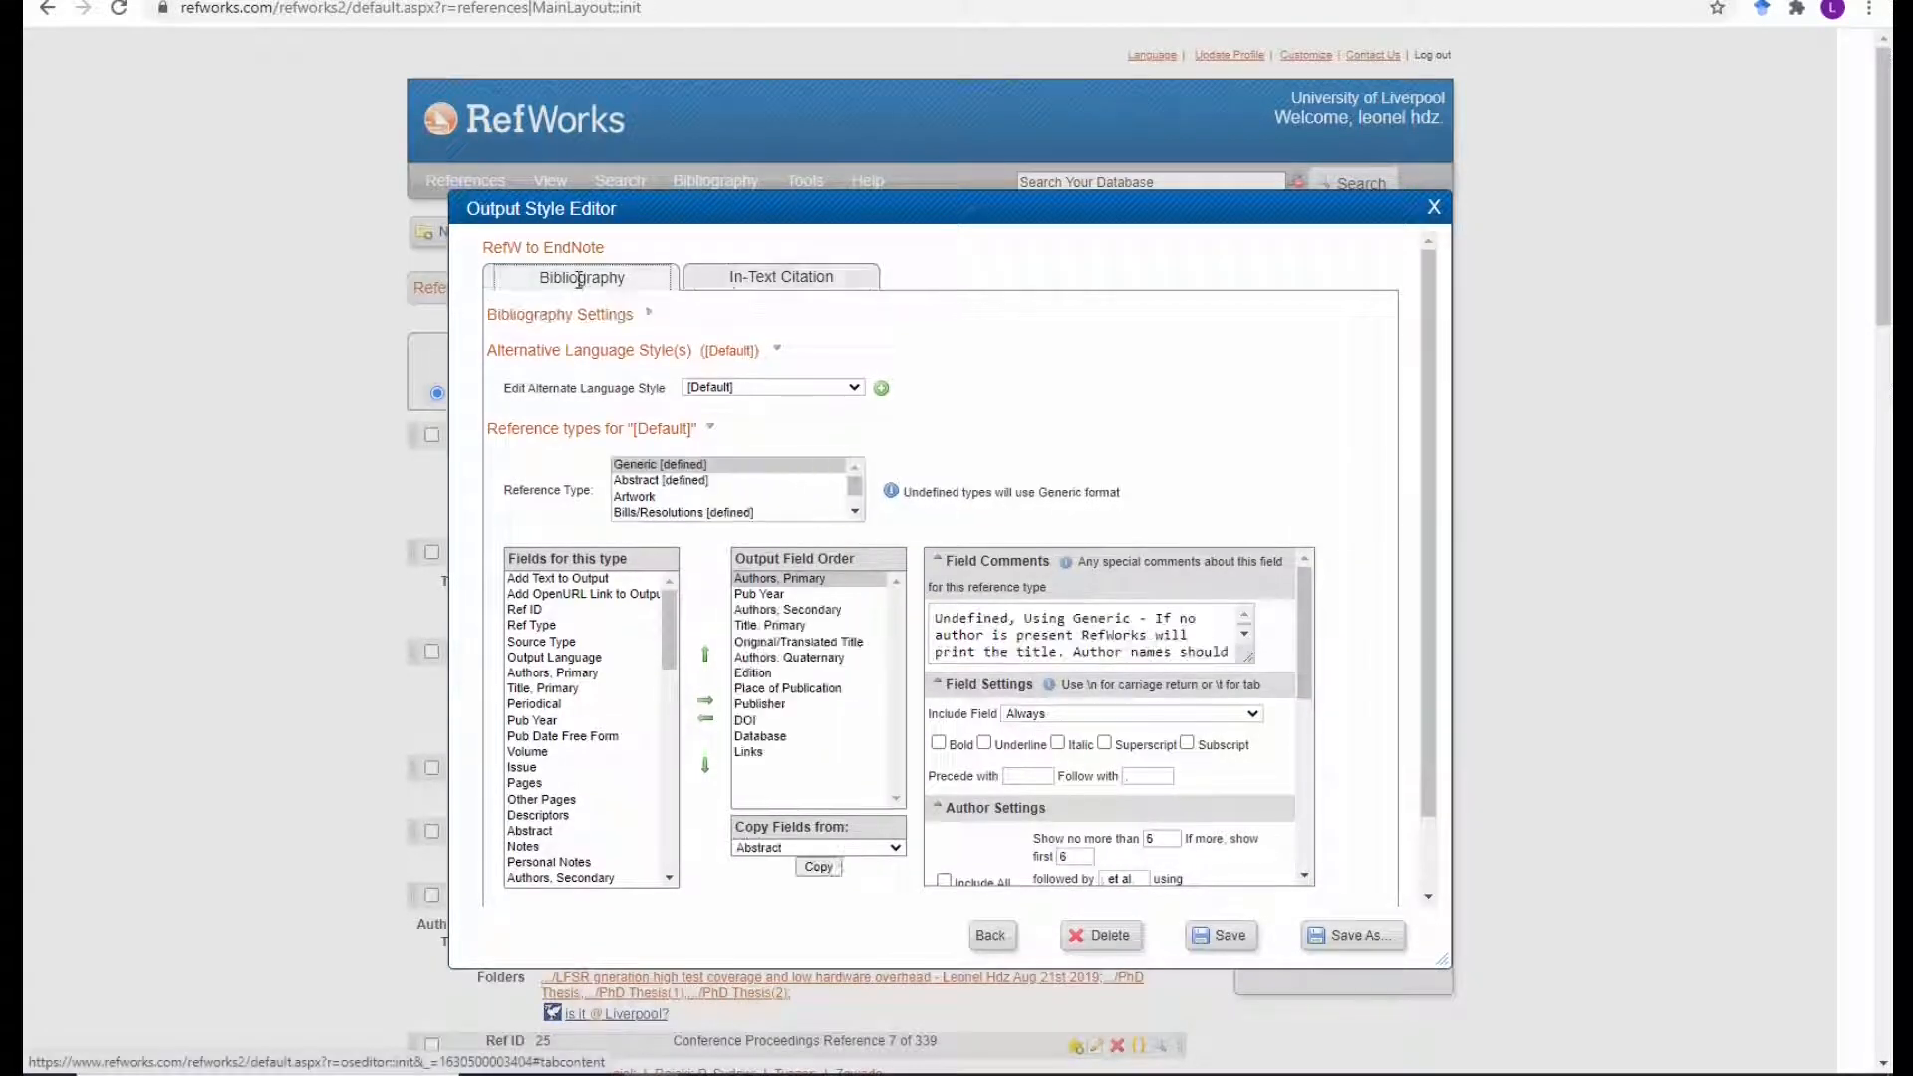
pyautogui.click(738, 279)
pyautogui.click(580, 284)
pyautogui.click(756, 282)
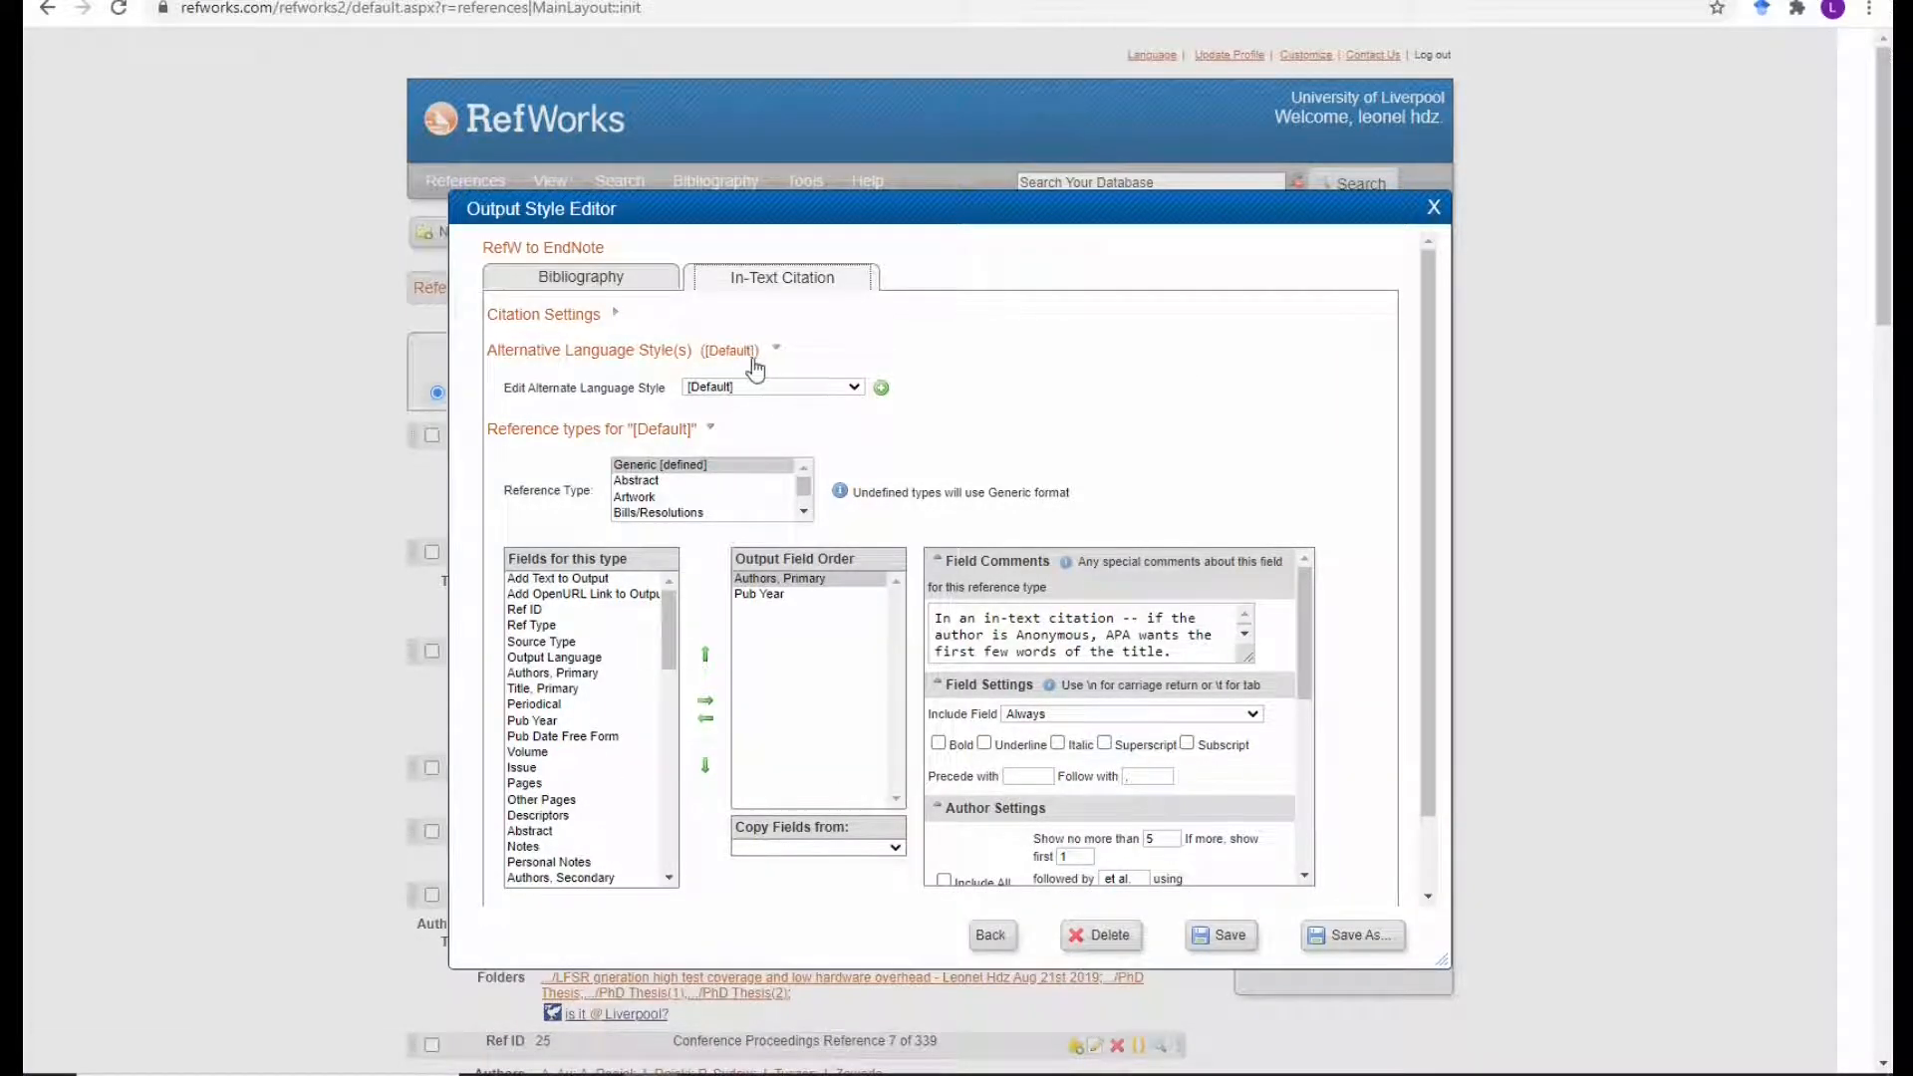
# Expand Citation Settings, review the Precede with and Follow with fields, and save the style.
pyautogui.click(616, 317)
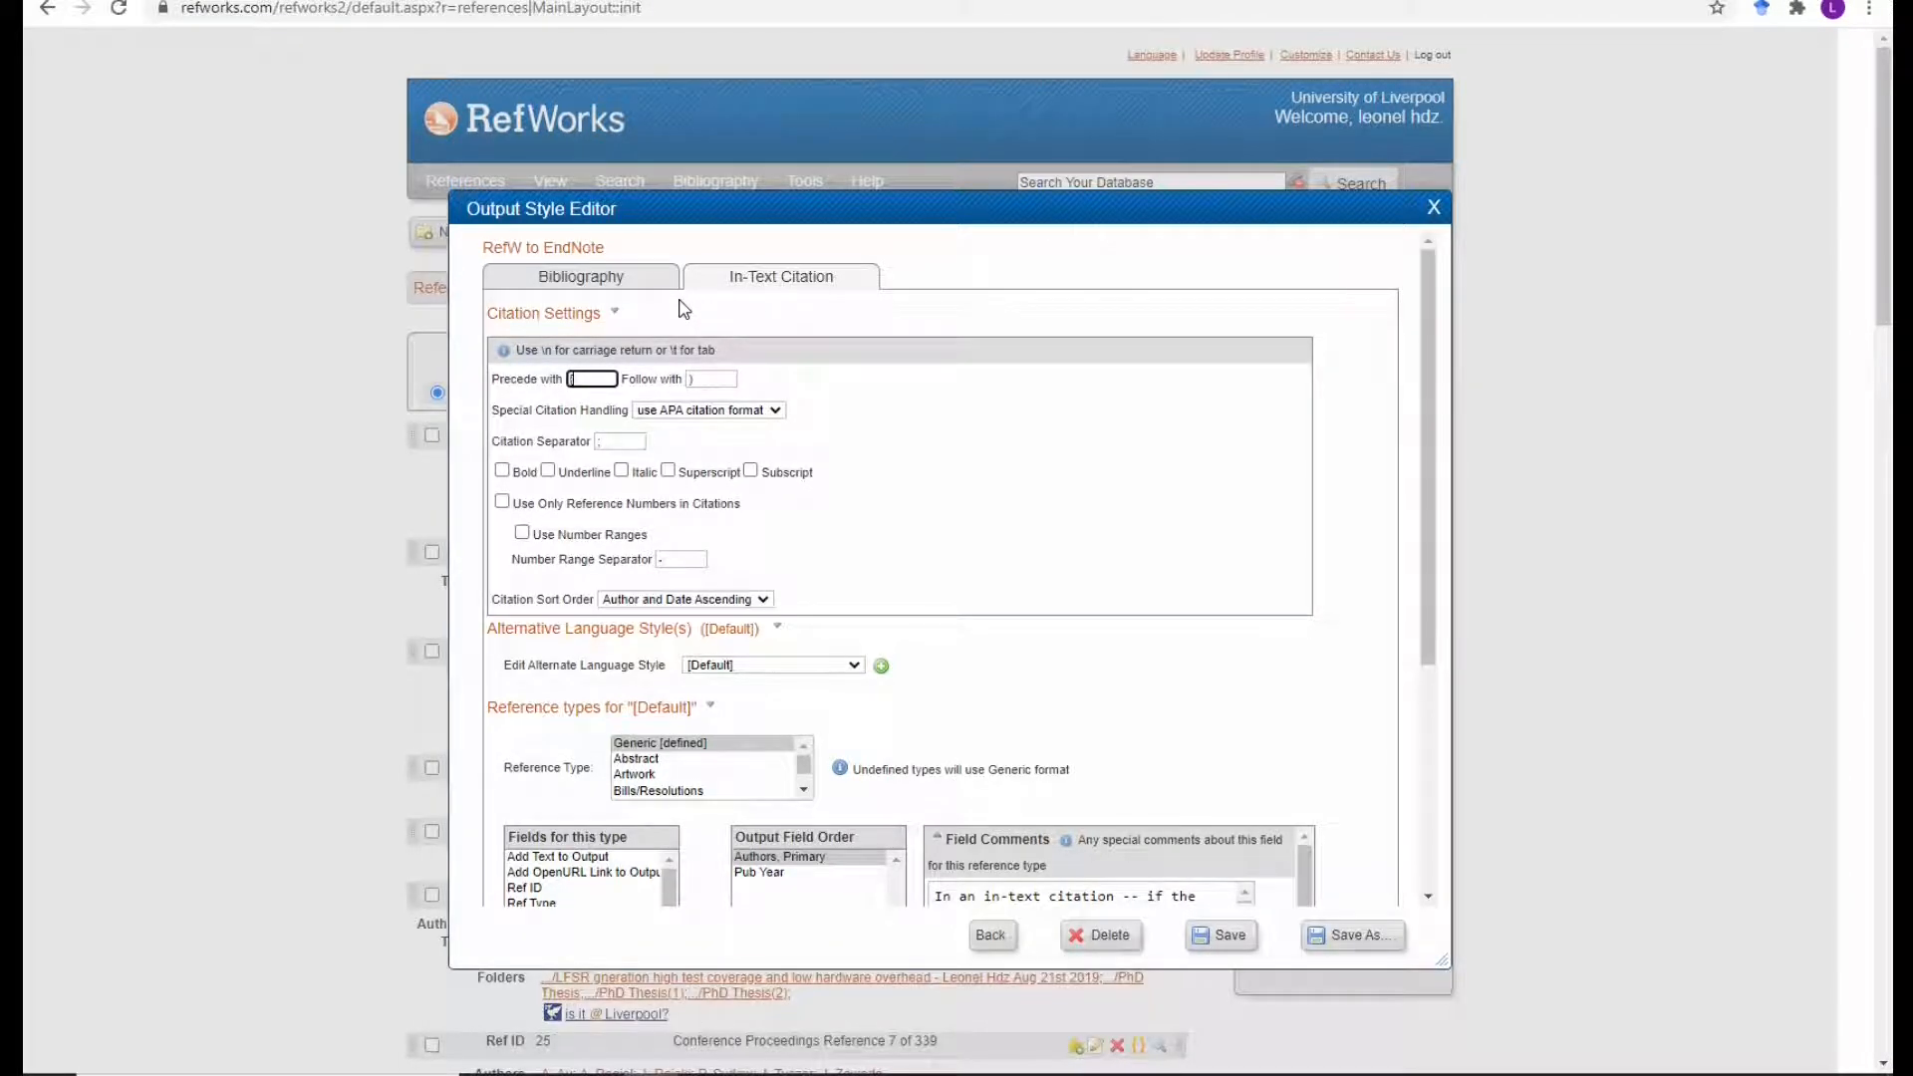
pyautogui.press('Tab')
pyautogui.click(1210, 939)
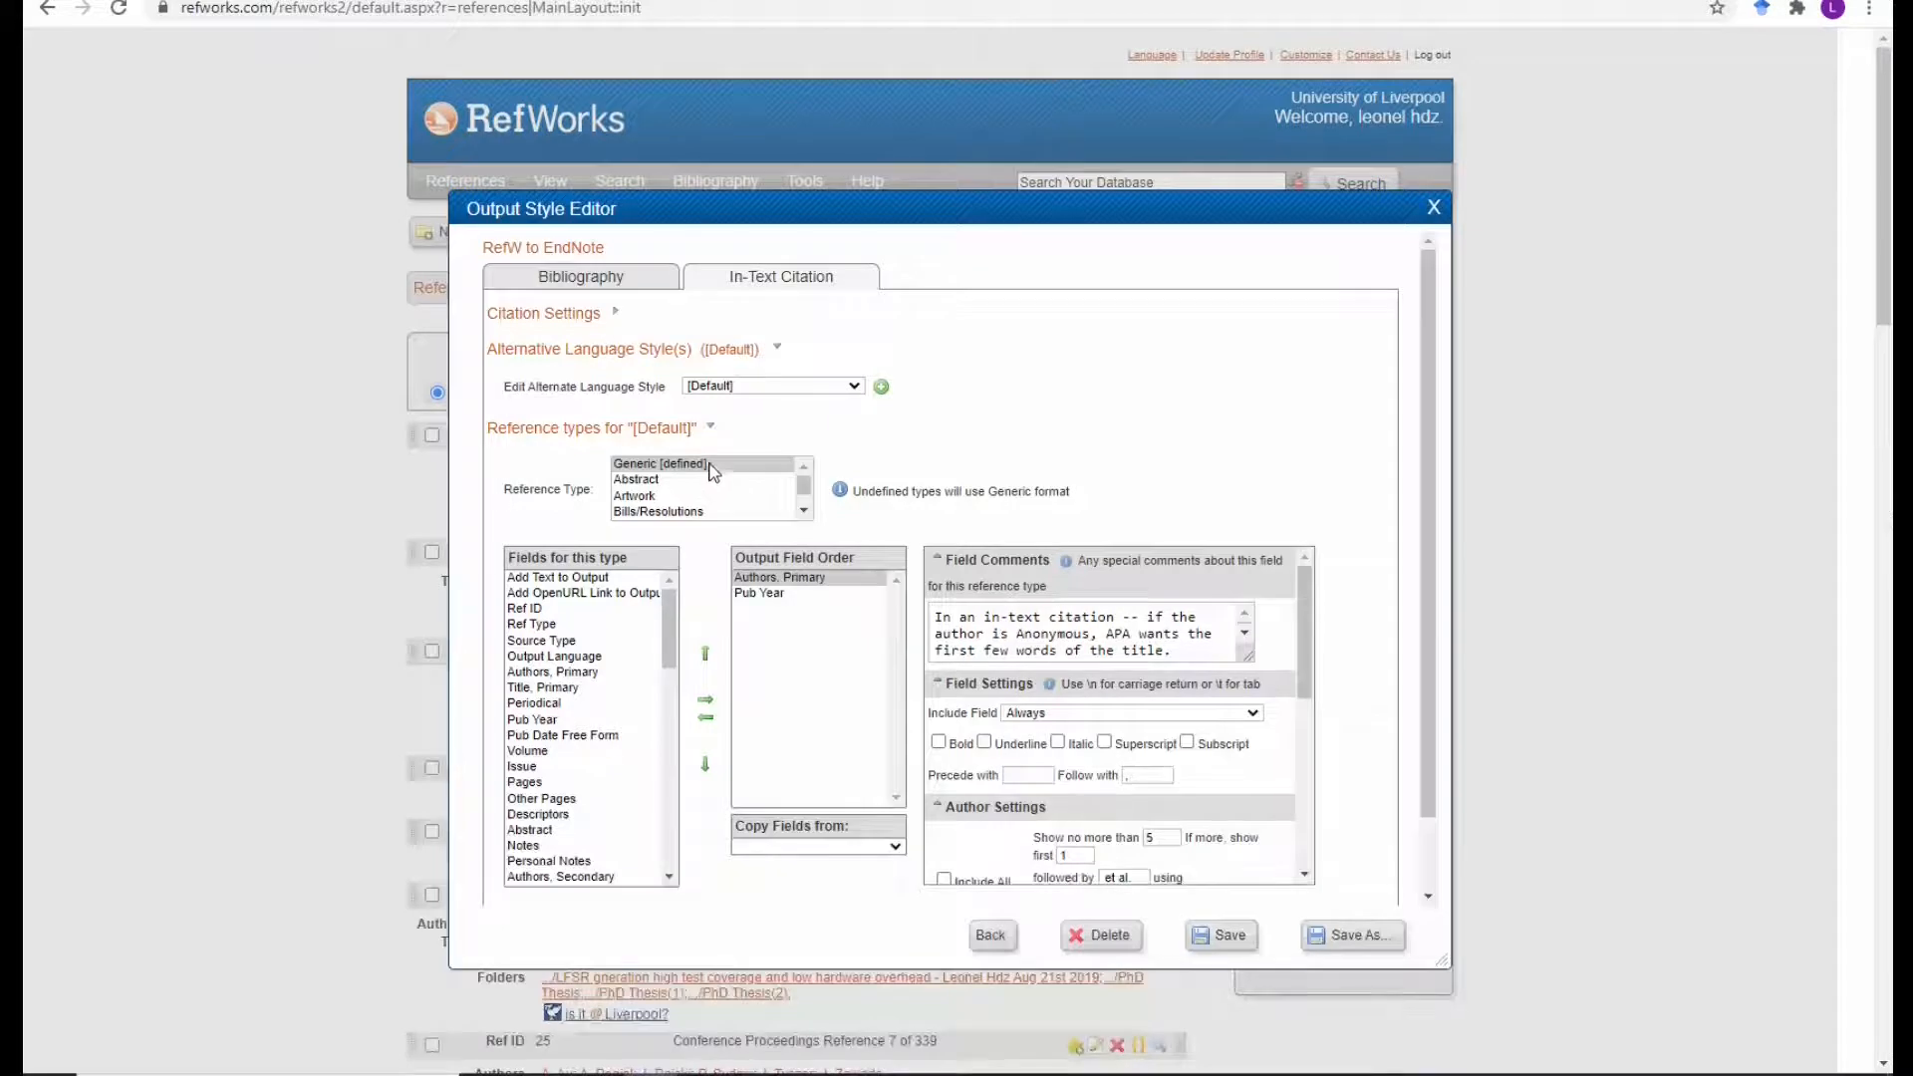
# Select the Generic reference type and review its Authors, Primary and Pub Year output fields.
pyautogui.click(714, 464)
pyautogui.click(784, 580)
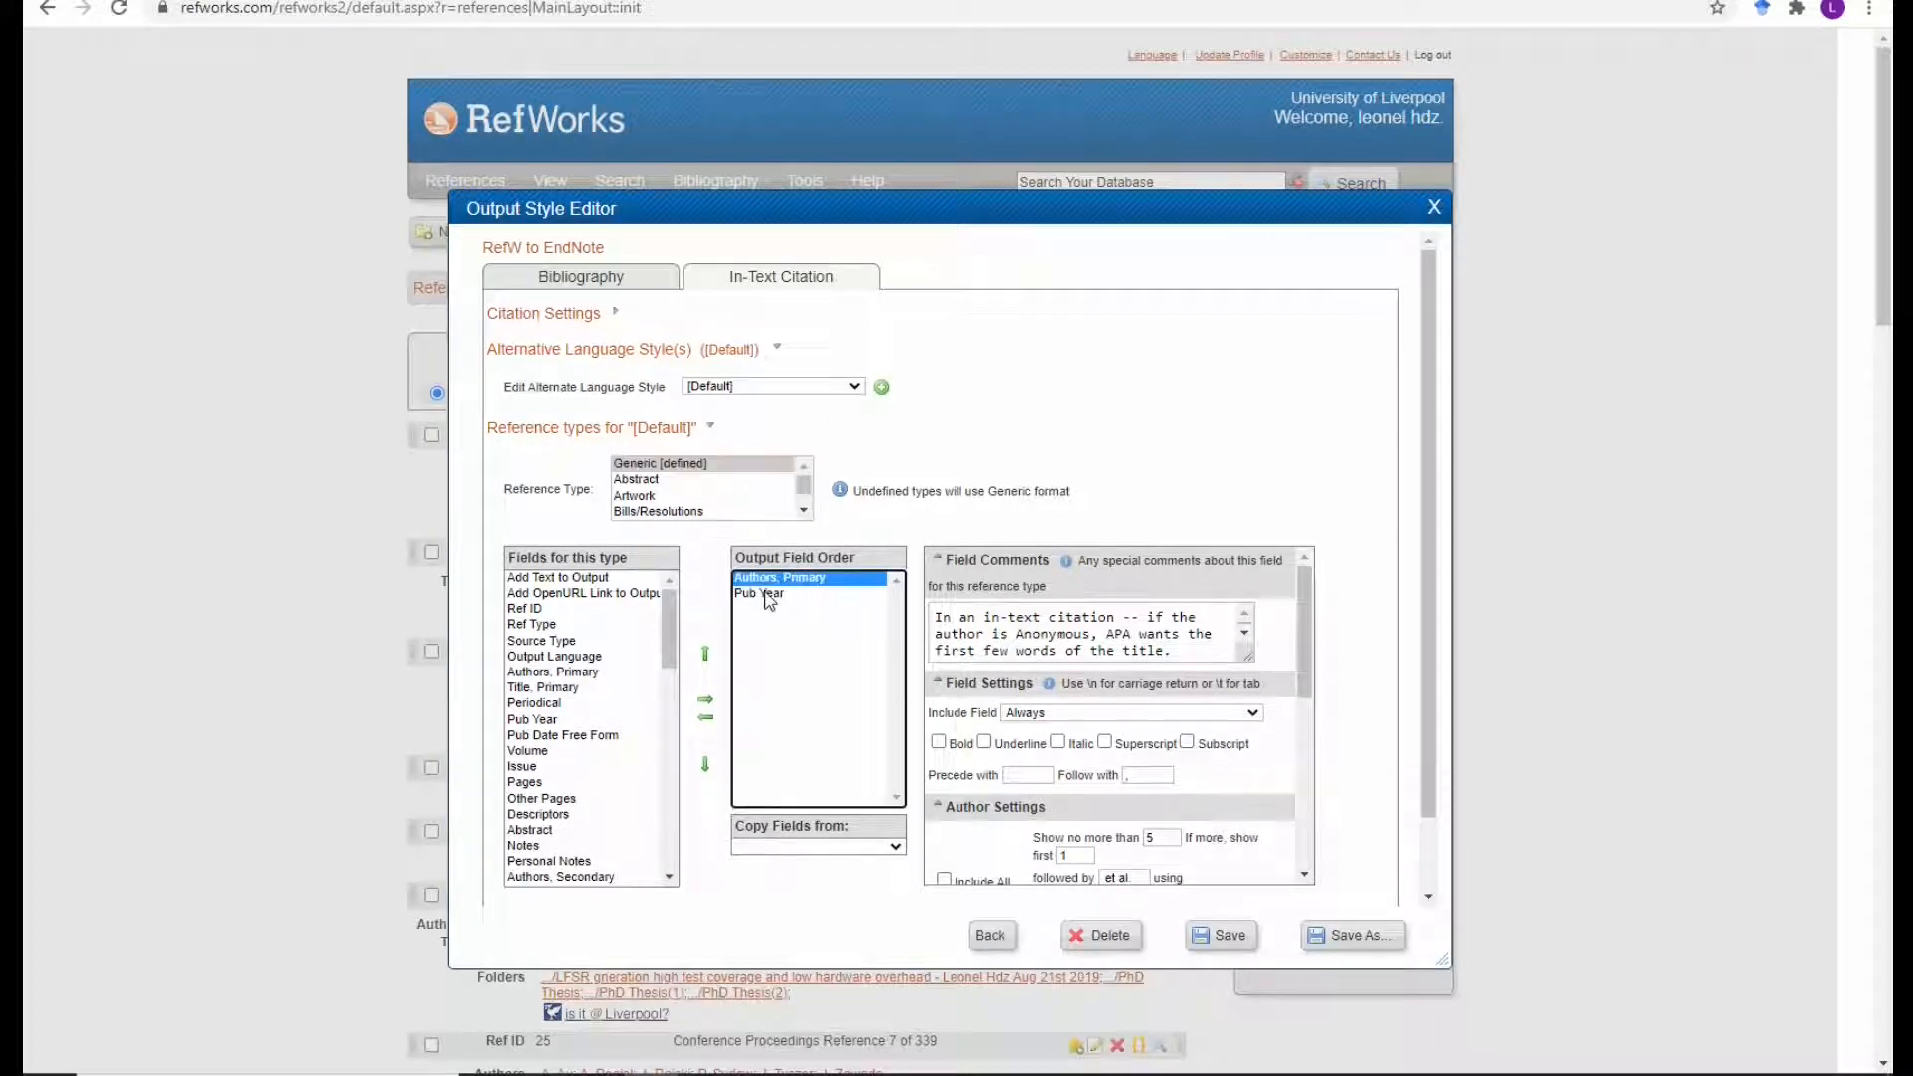
pyautogui.click(768, 594)
pyautogui.scroll(-2, 1146, 757)
pyautogui.scroll(-7, 1188, 750)
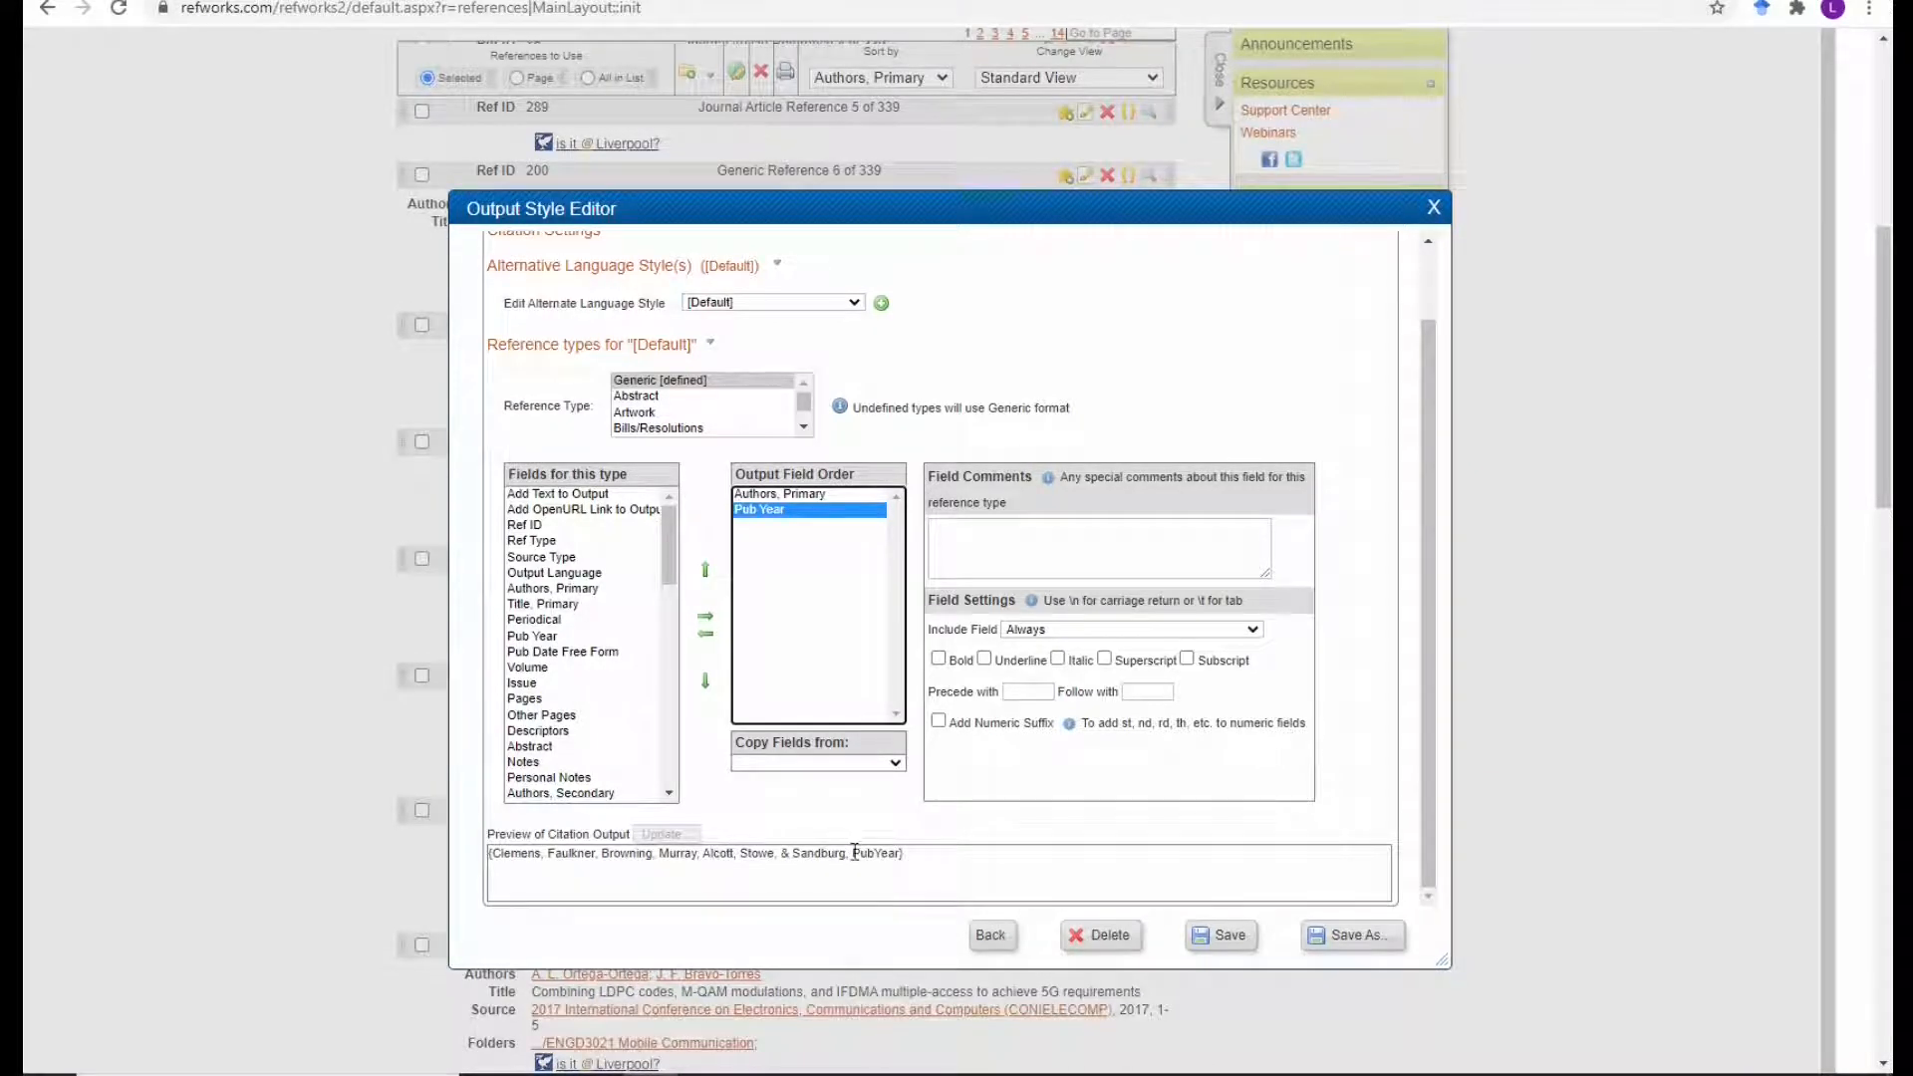
pyautogui.click(790, 496)
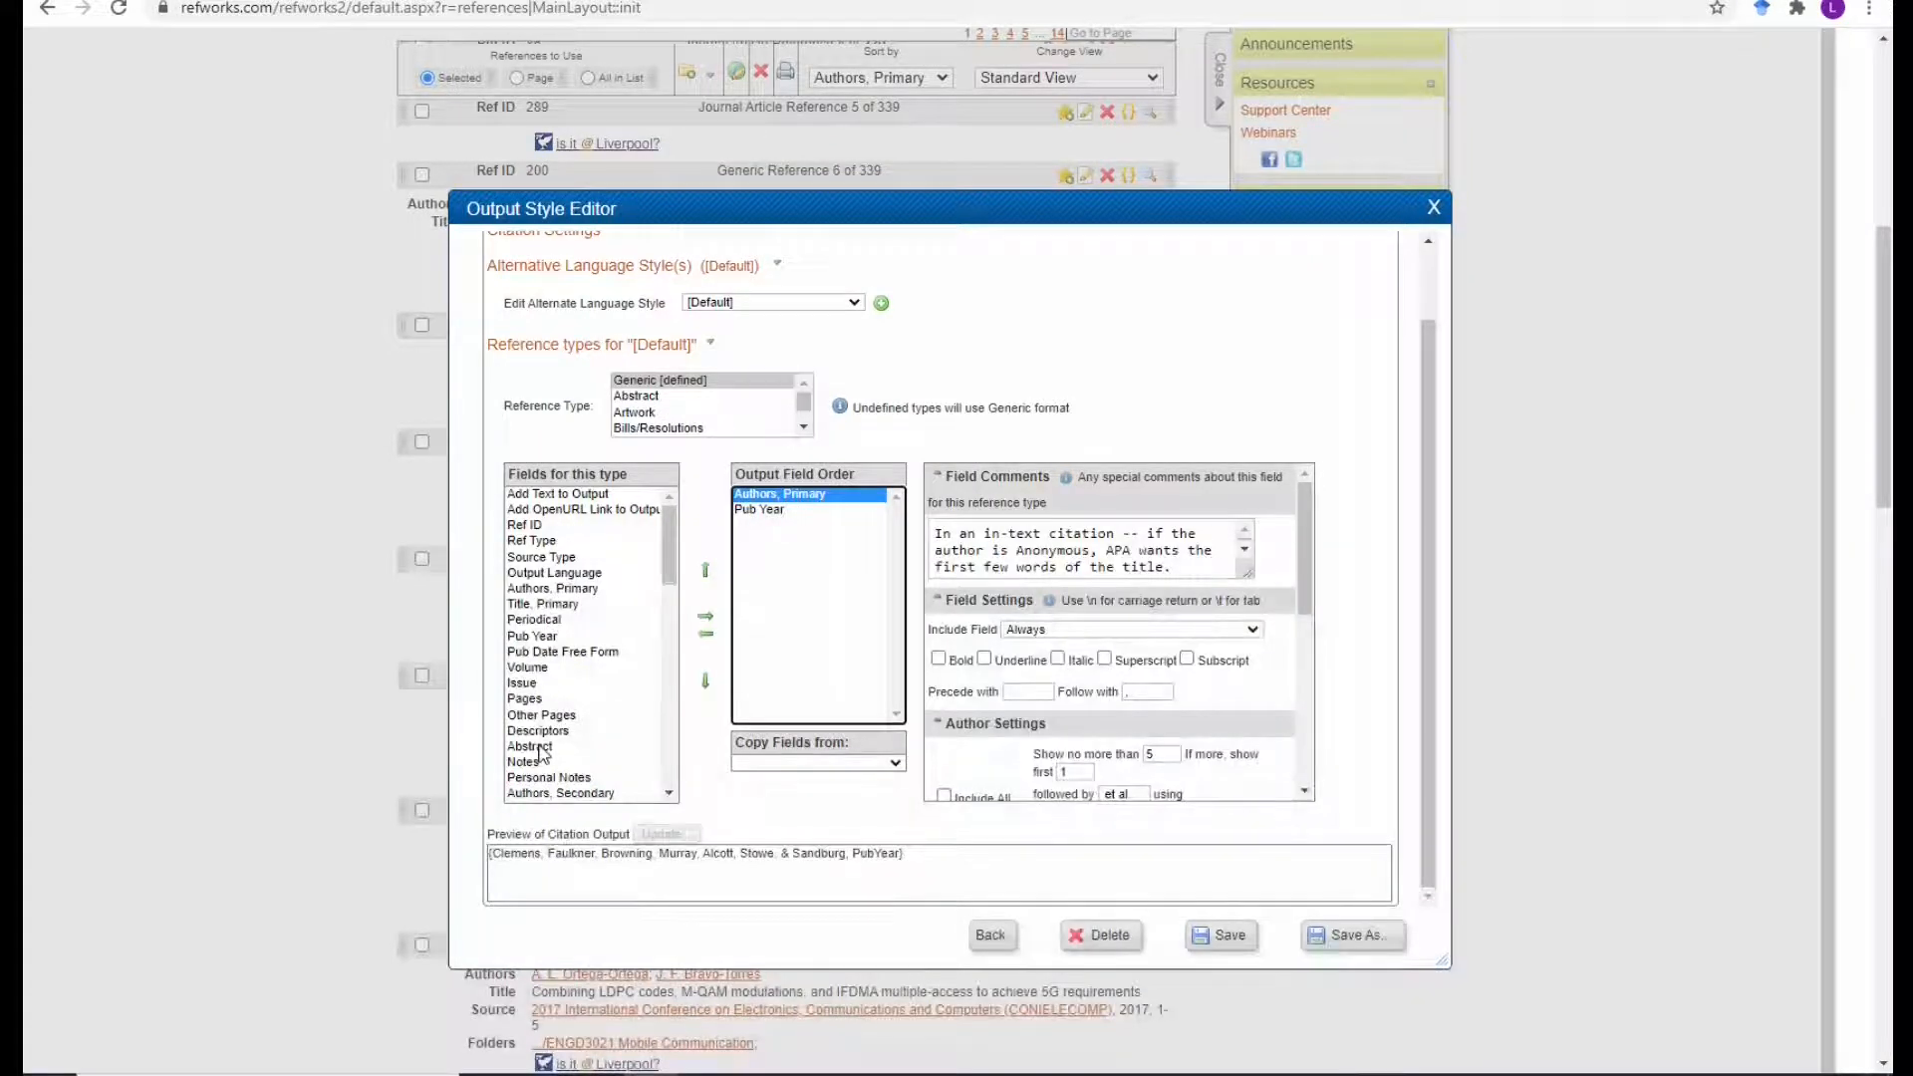
pyautogui.scroll(1, 538, 770)
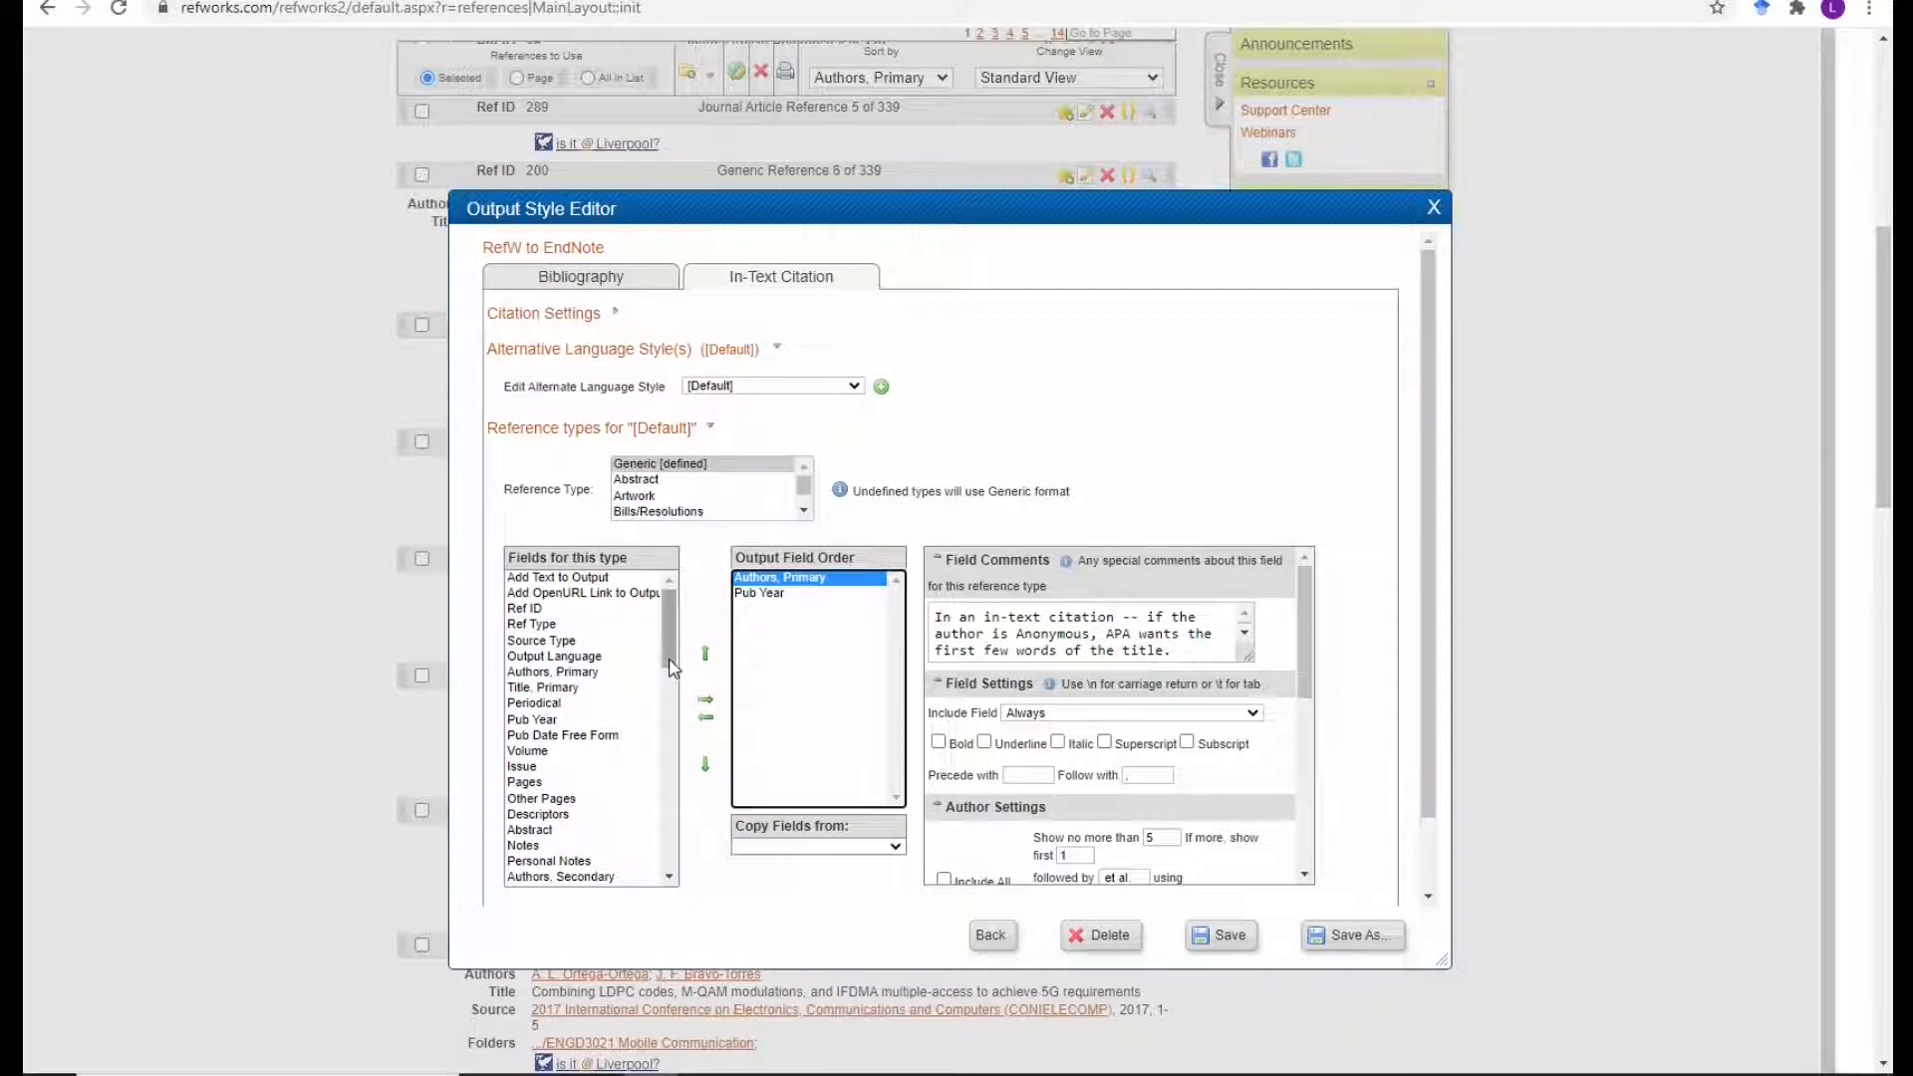
# Add Title, Primary to the output field order and move it above Pub Year.
pyautogui.click(560, 688)
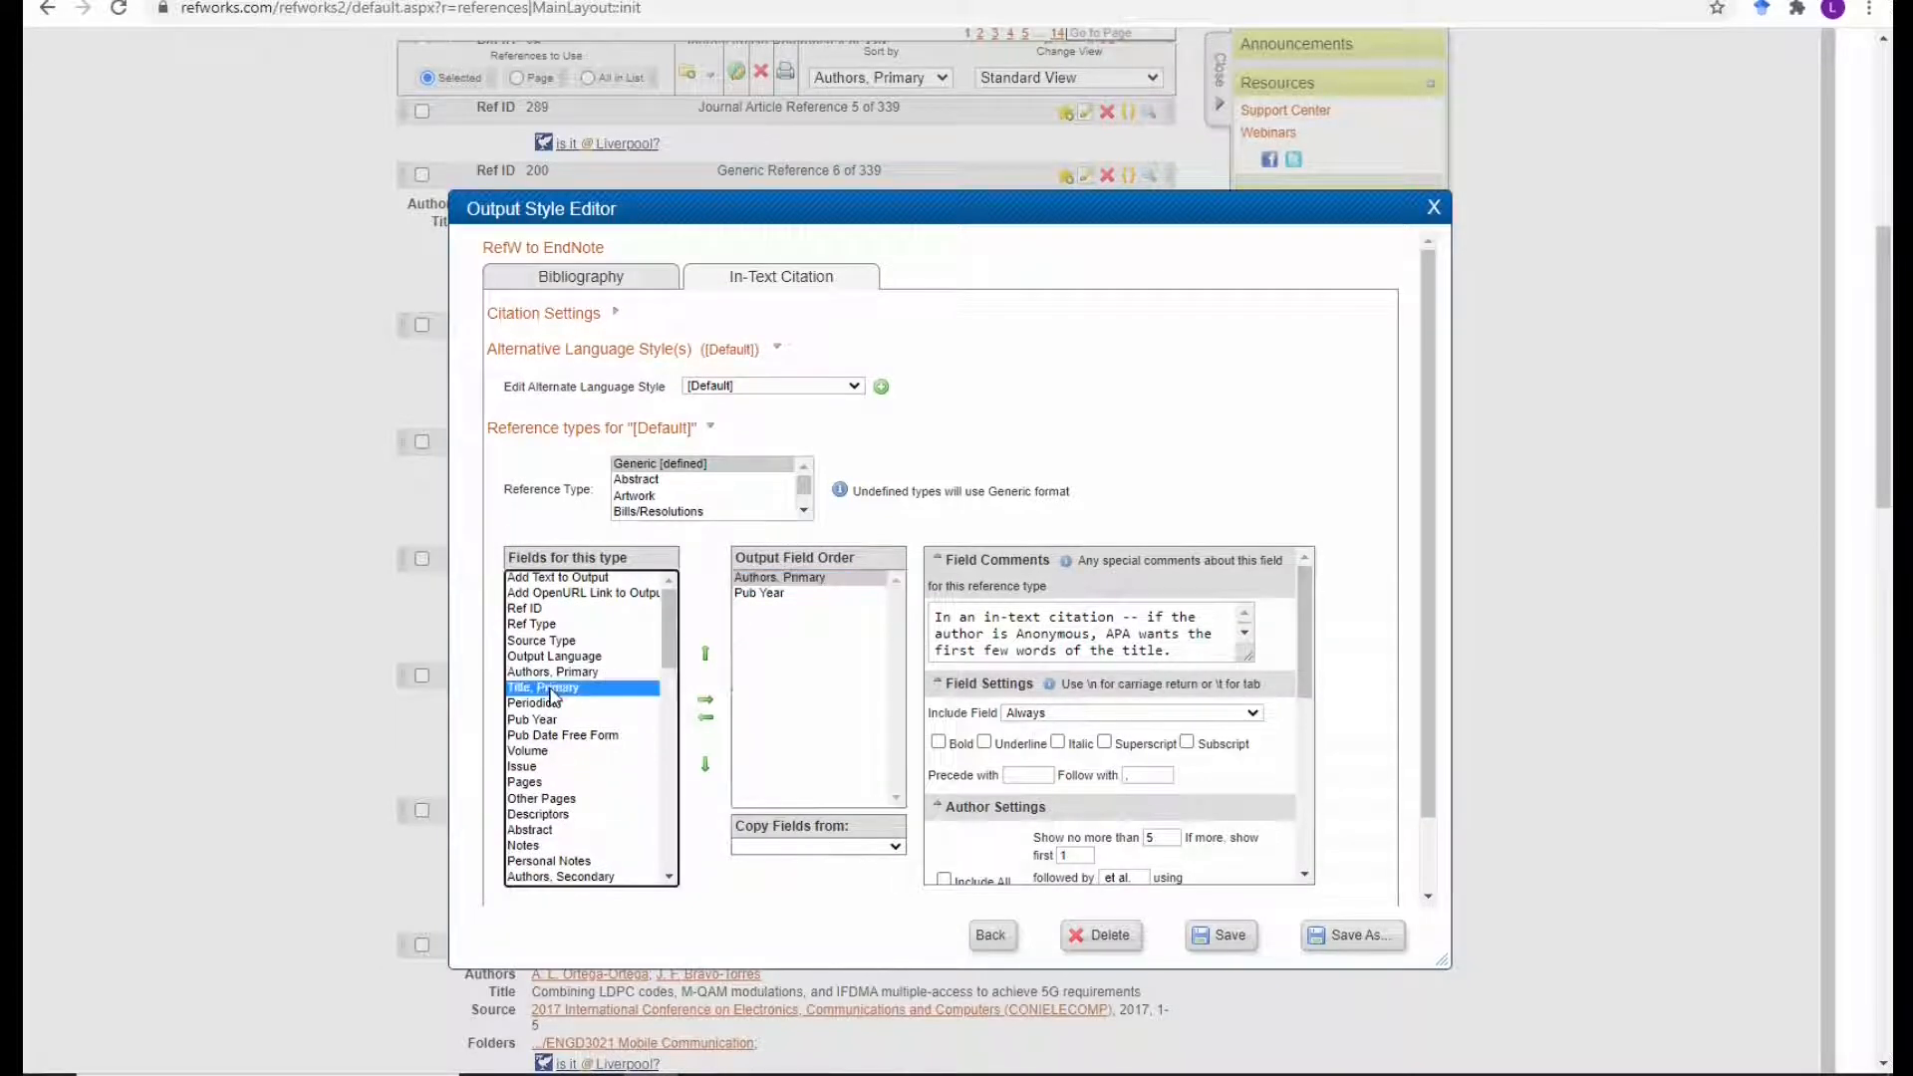
pyautogui.click(707, 701)
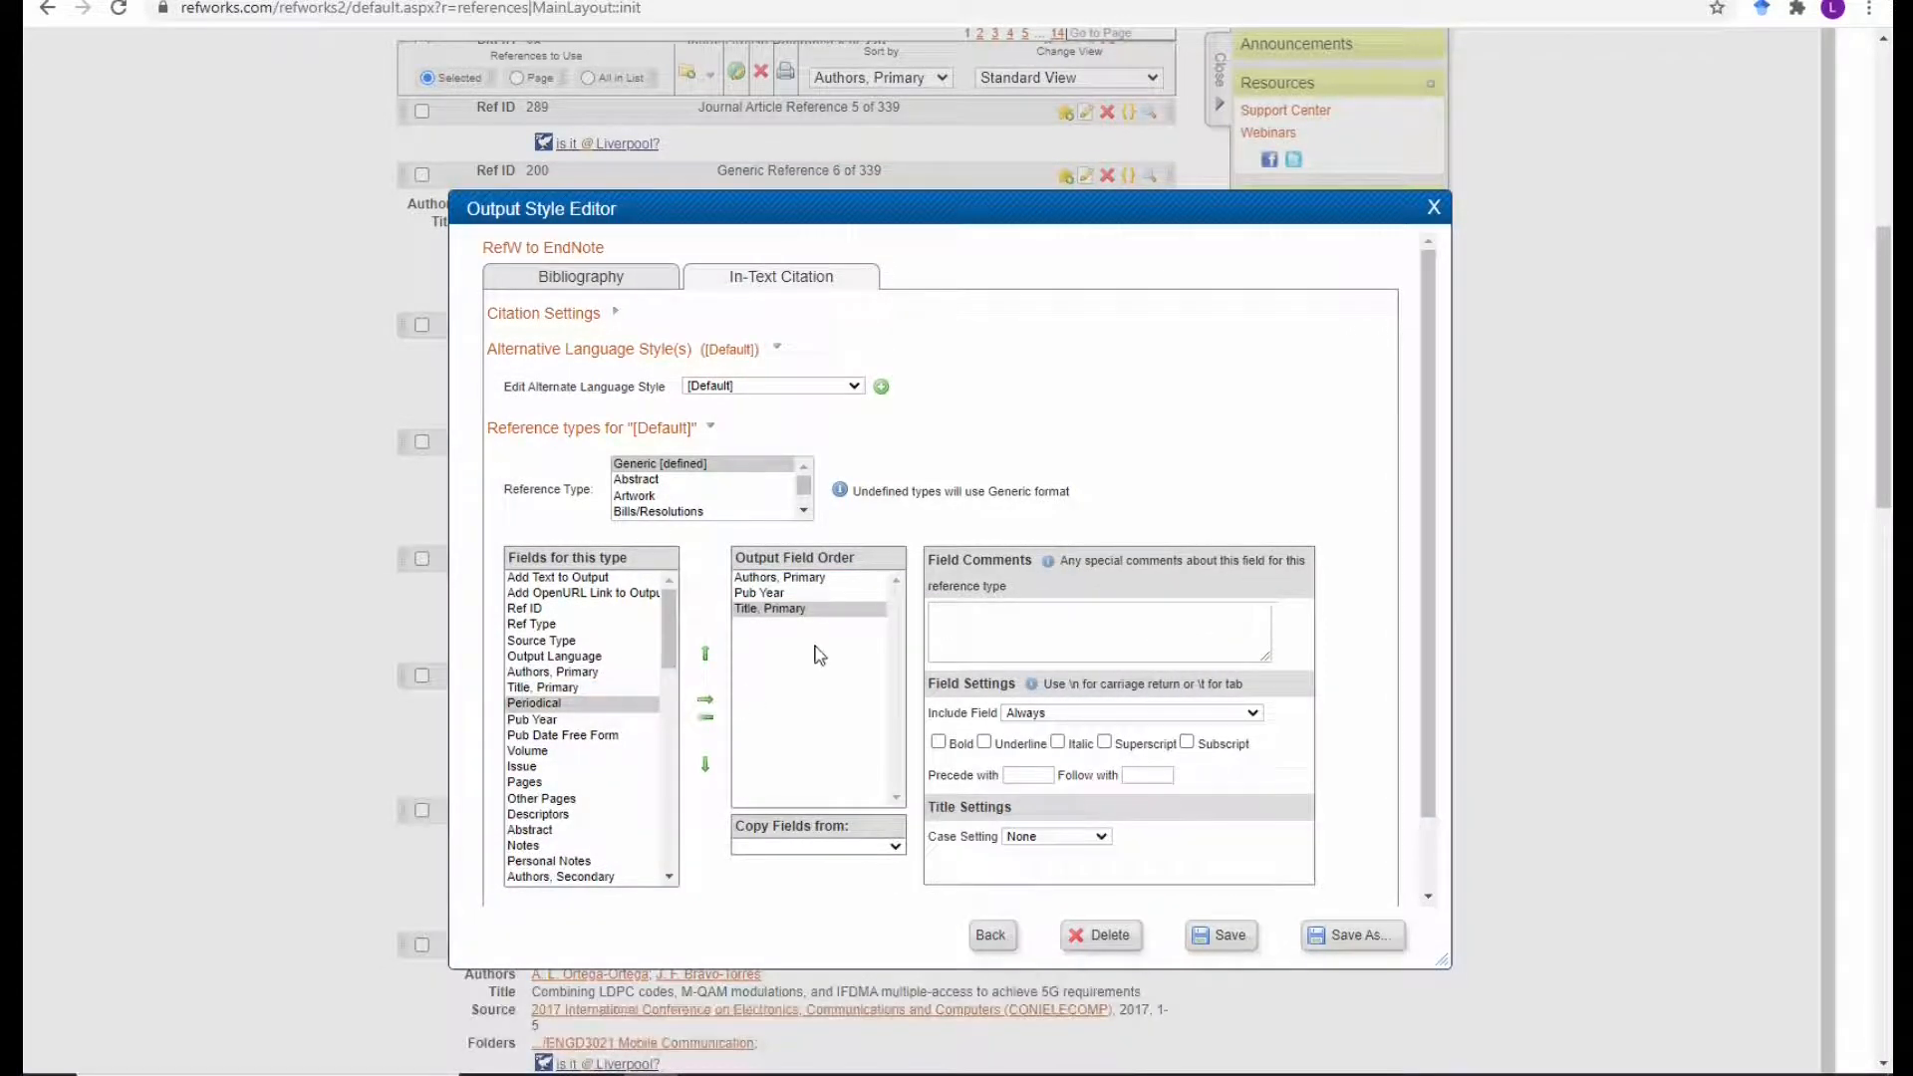
pyautogui.click(792, 609)
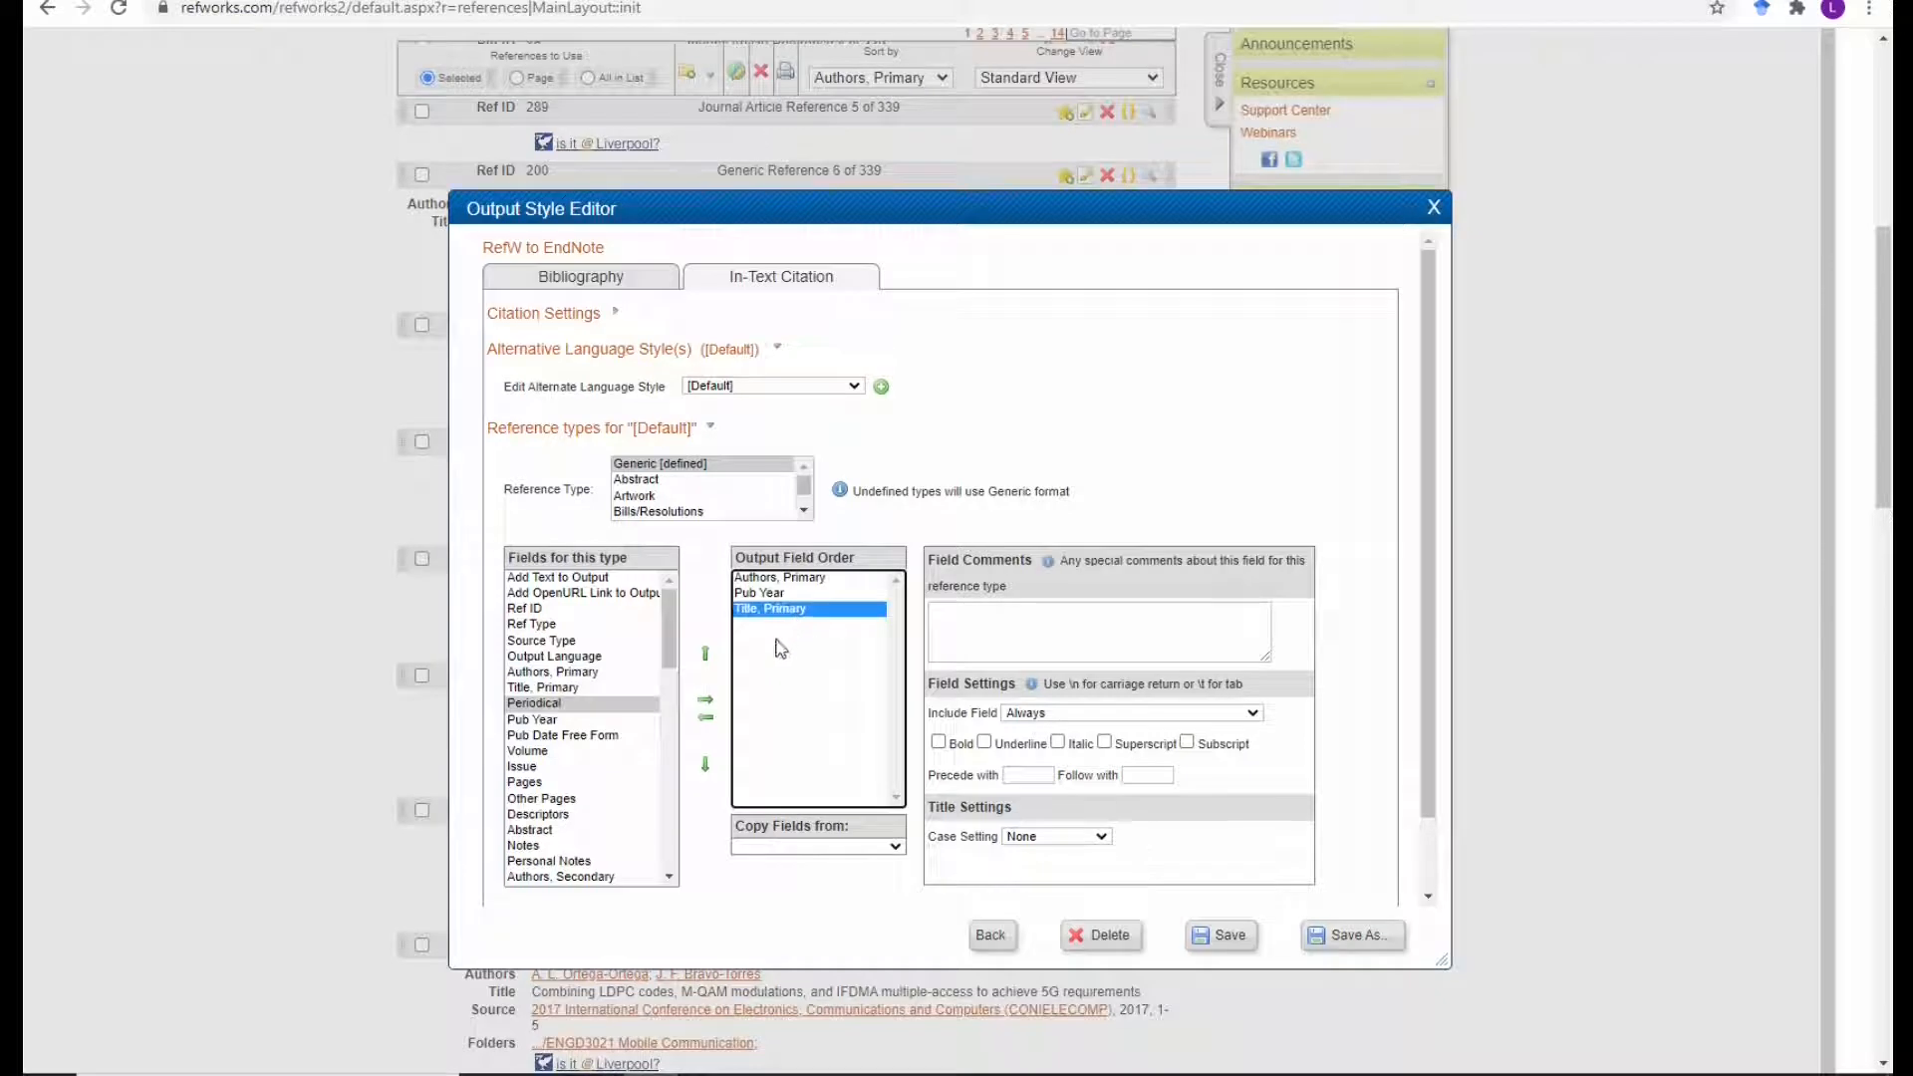
pyautogui.click(707, 660)
pyautogui.click(815, 578)
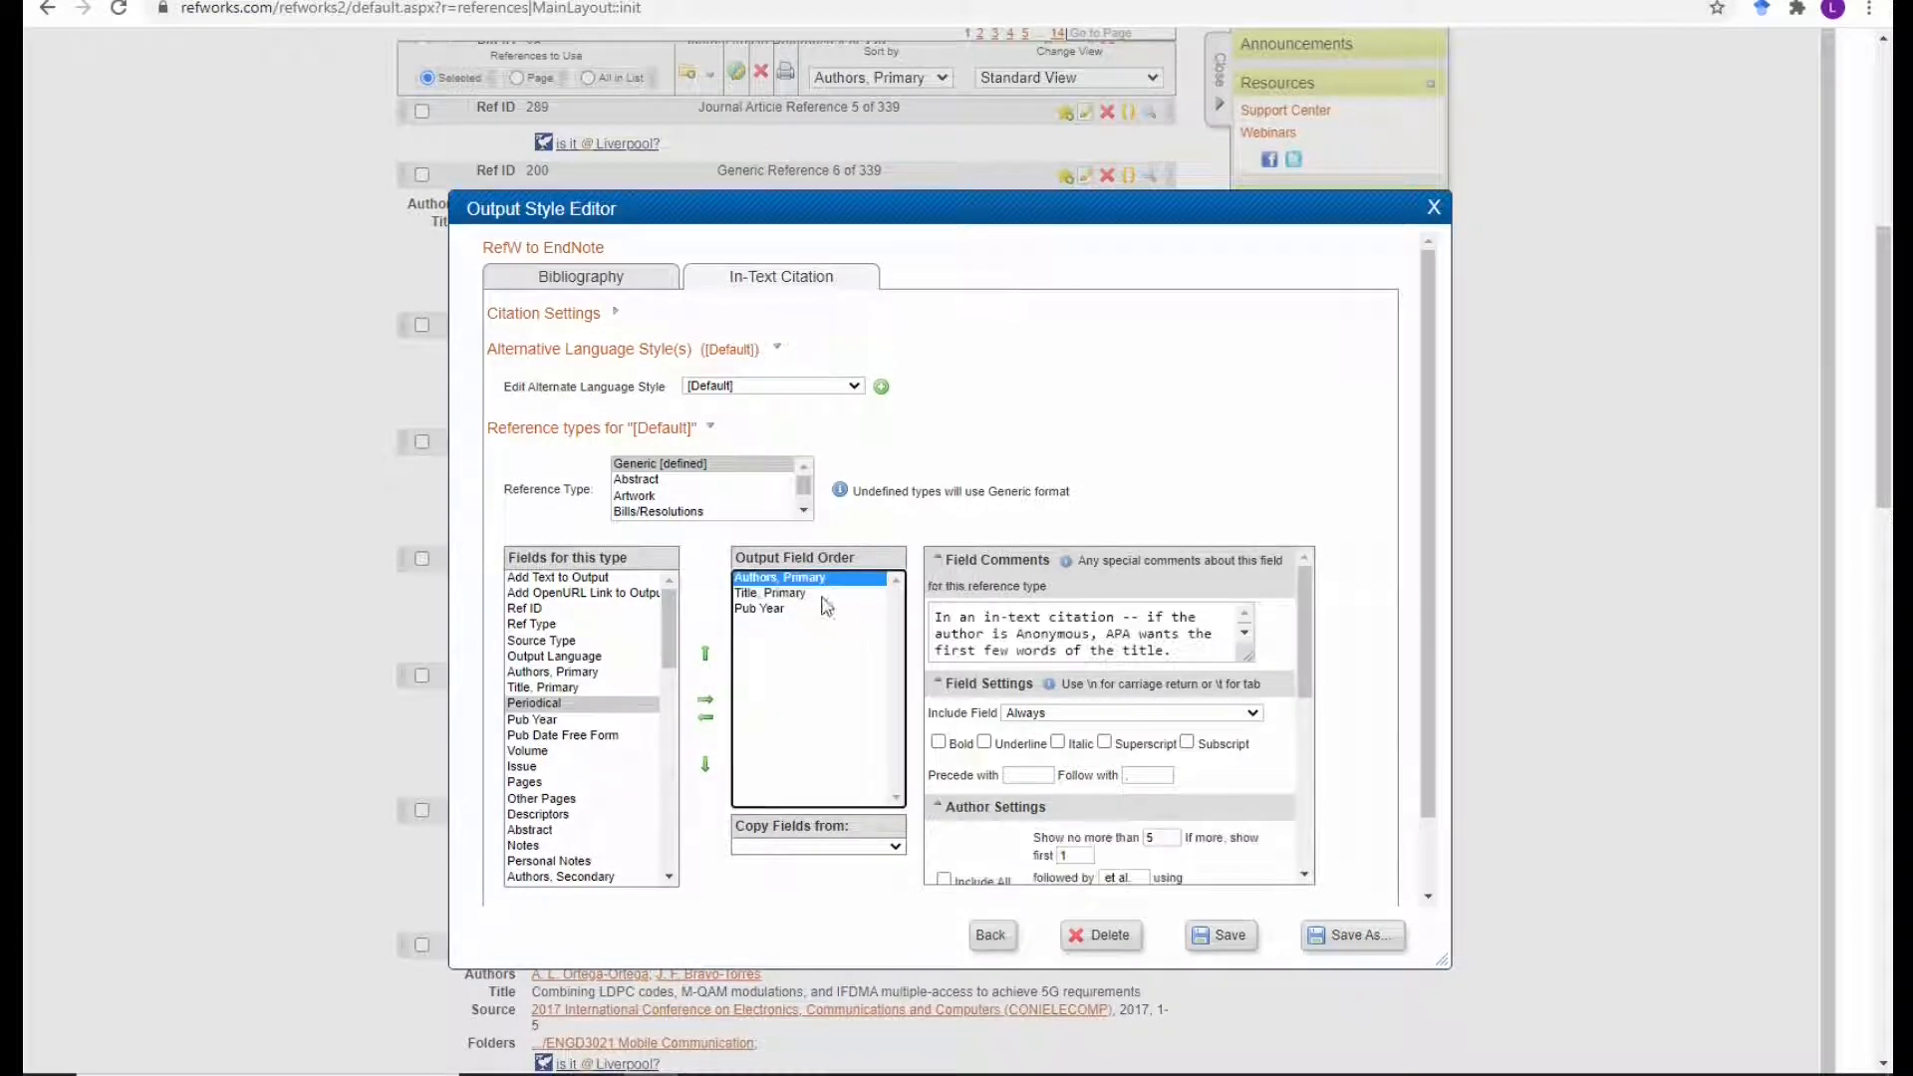
pyautogui.scroll(-1, 1196, 722)
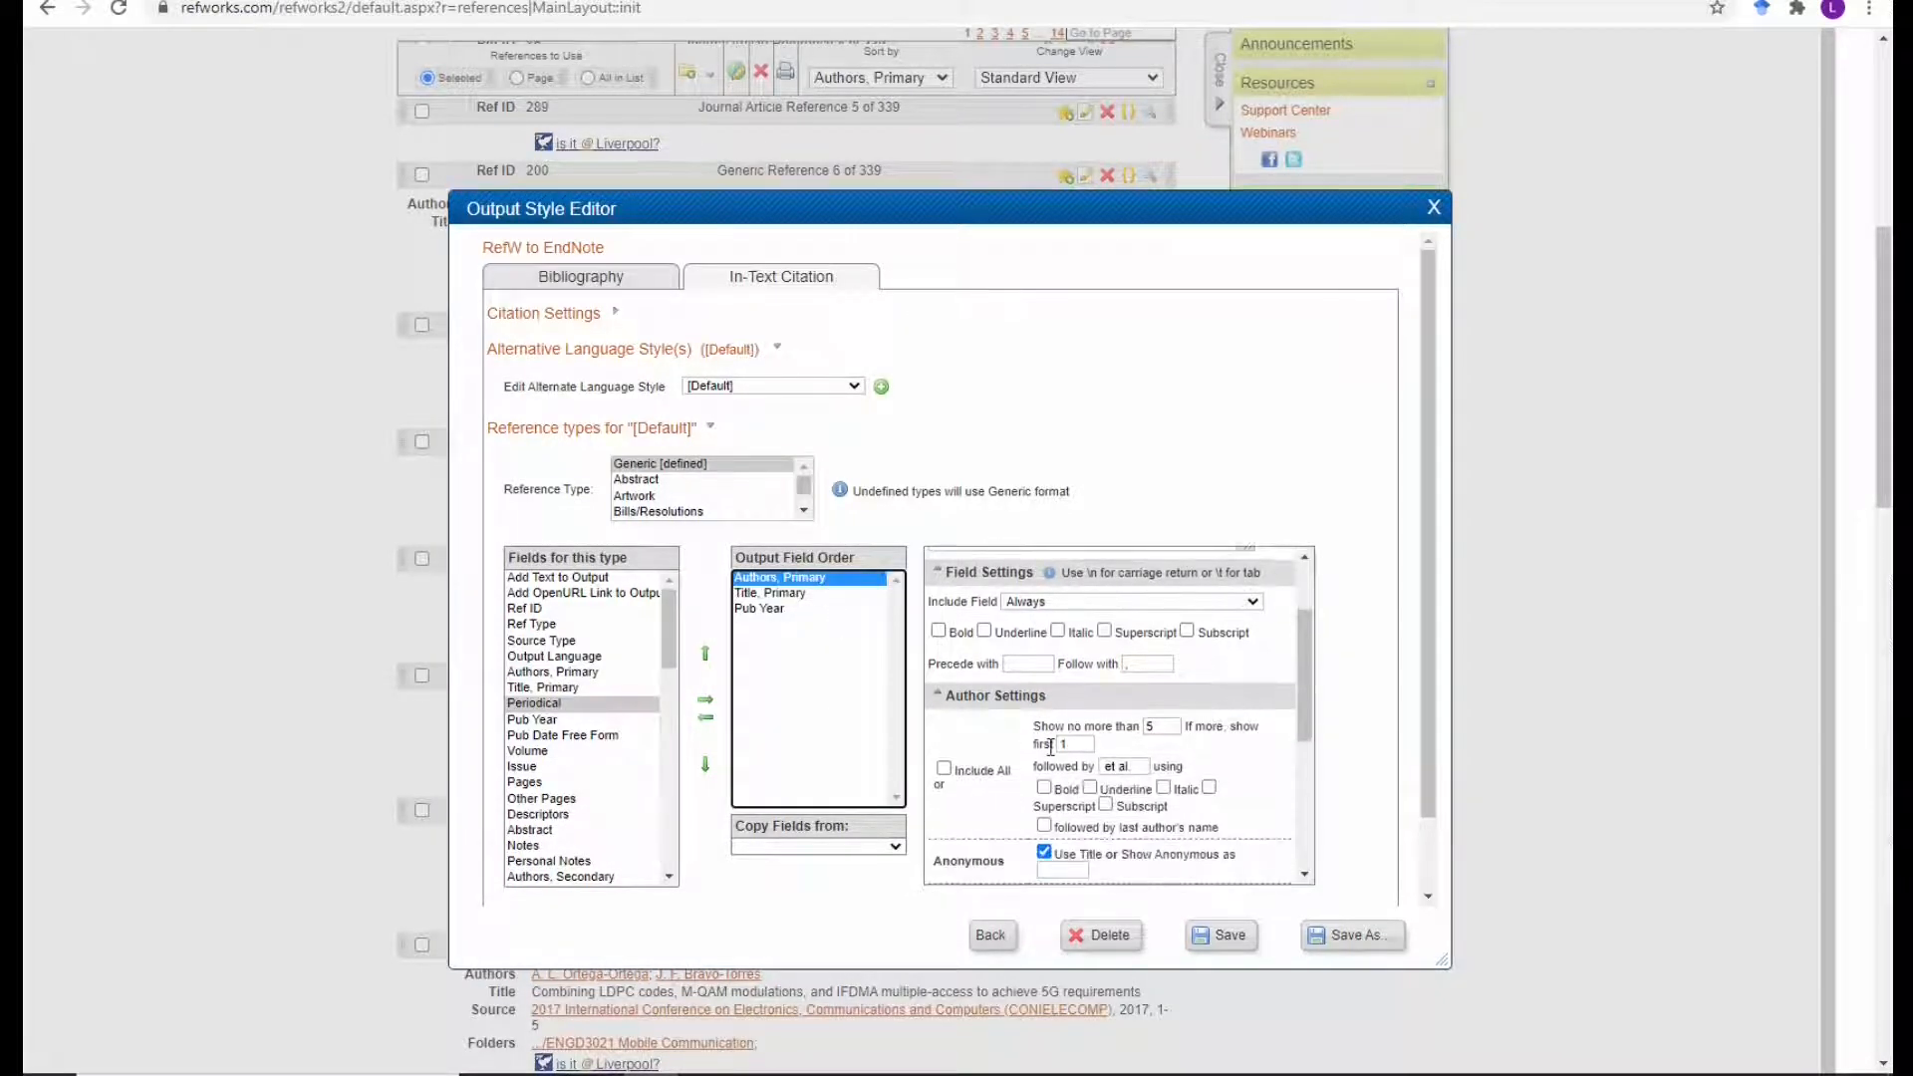
# Limit citations to 3 authors, showing the first 1 plus 'et al.', and update the preview.
pyautogui.click(1162, 729)
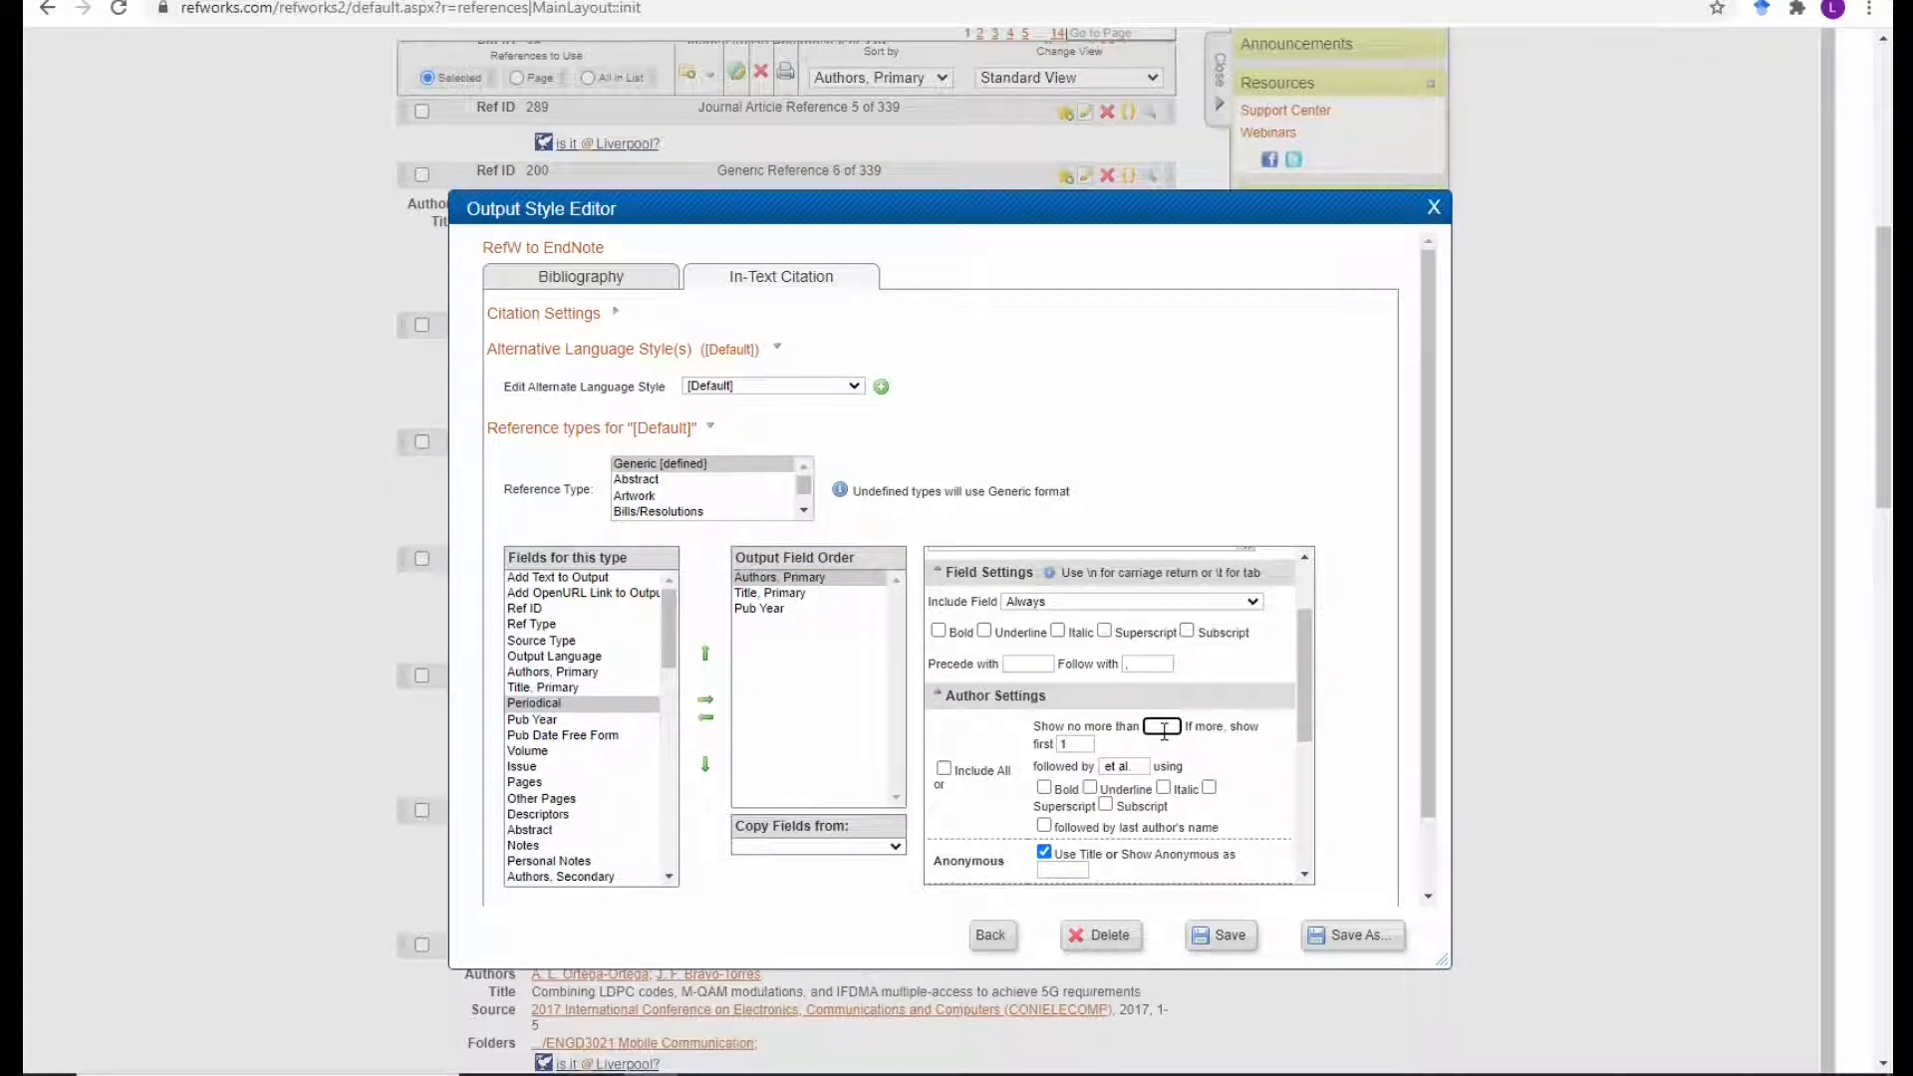
pyautogui.click(1083, 741)
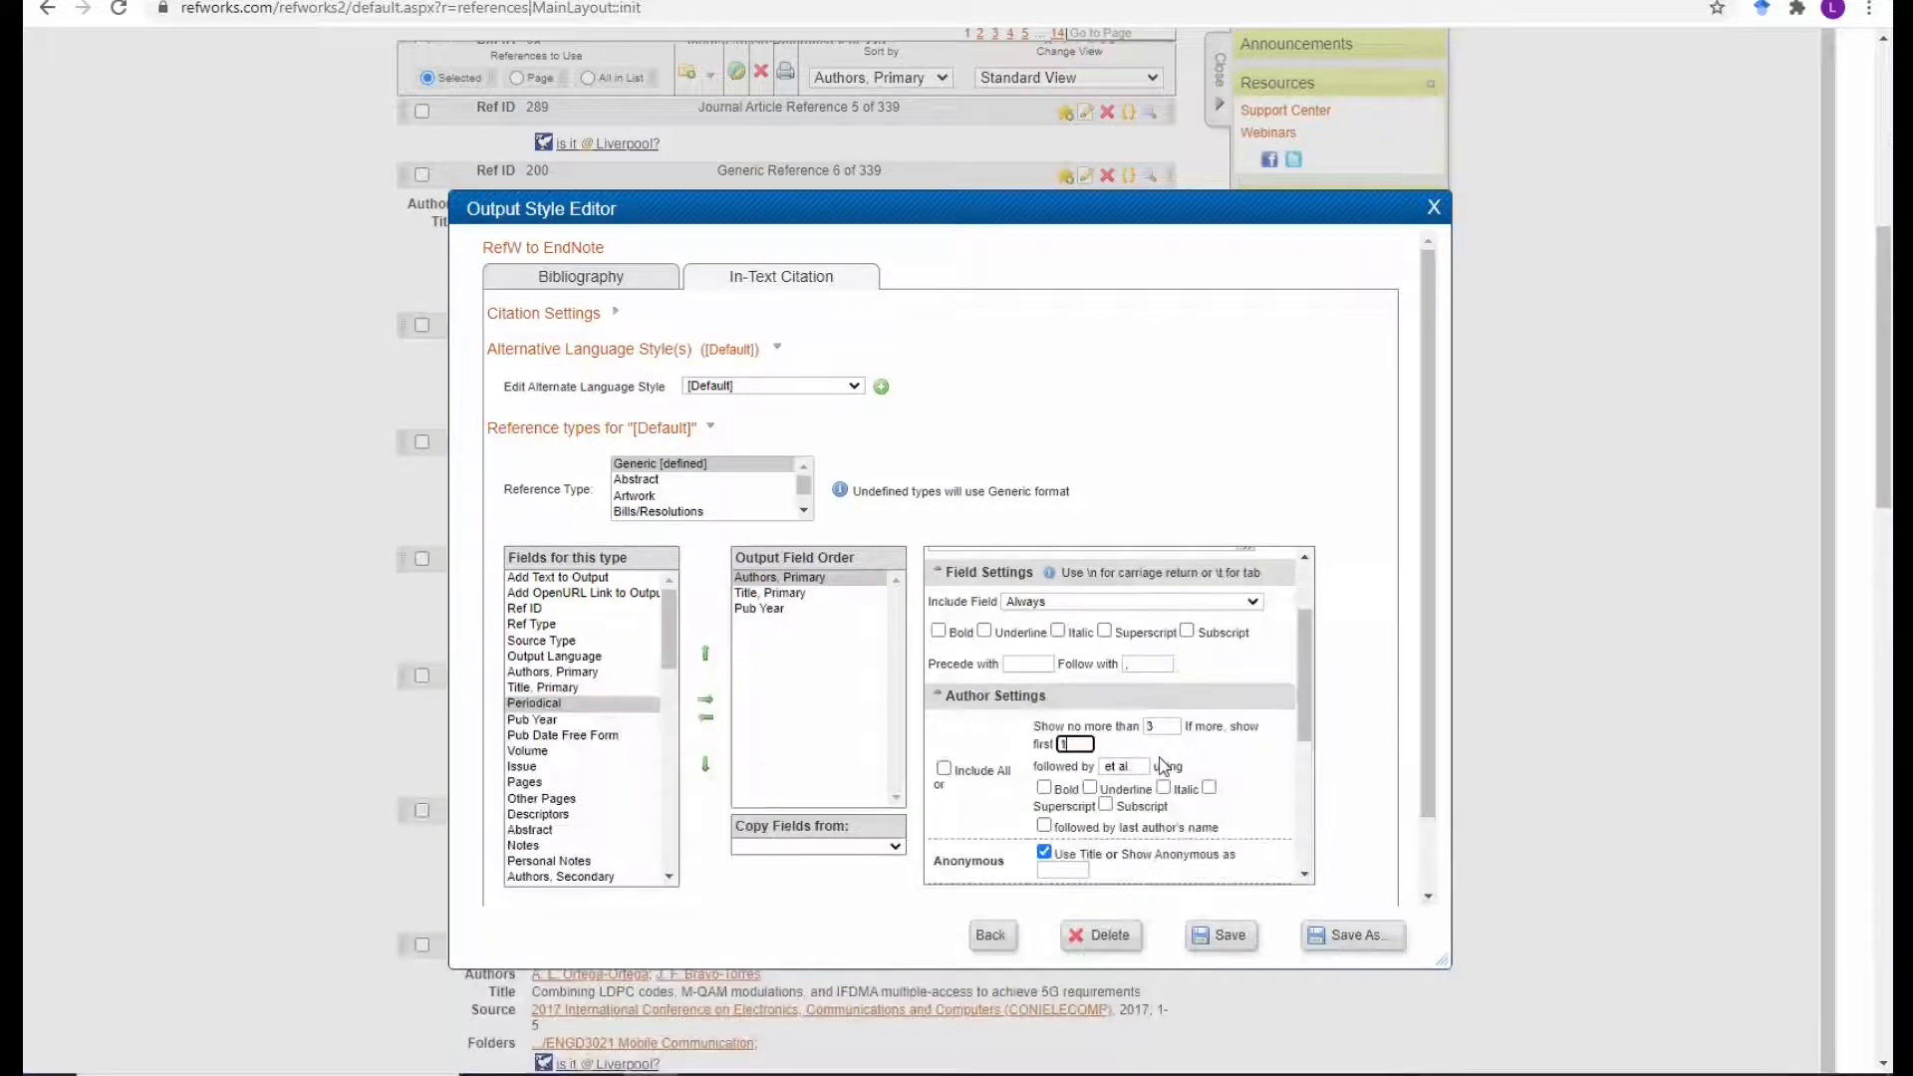
pyautogui.scroll(-3, 1190, 830)
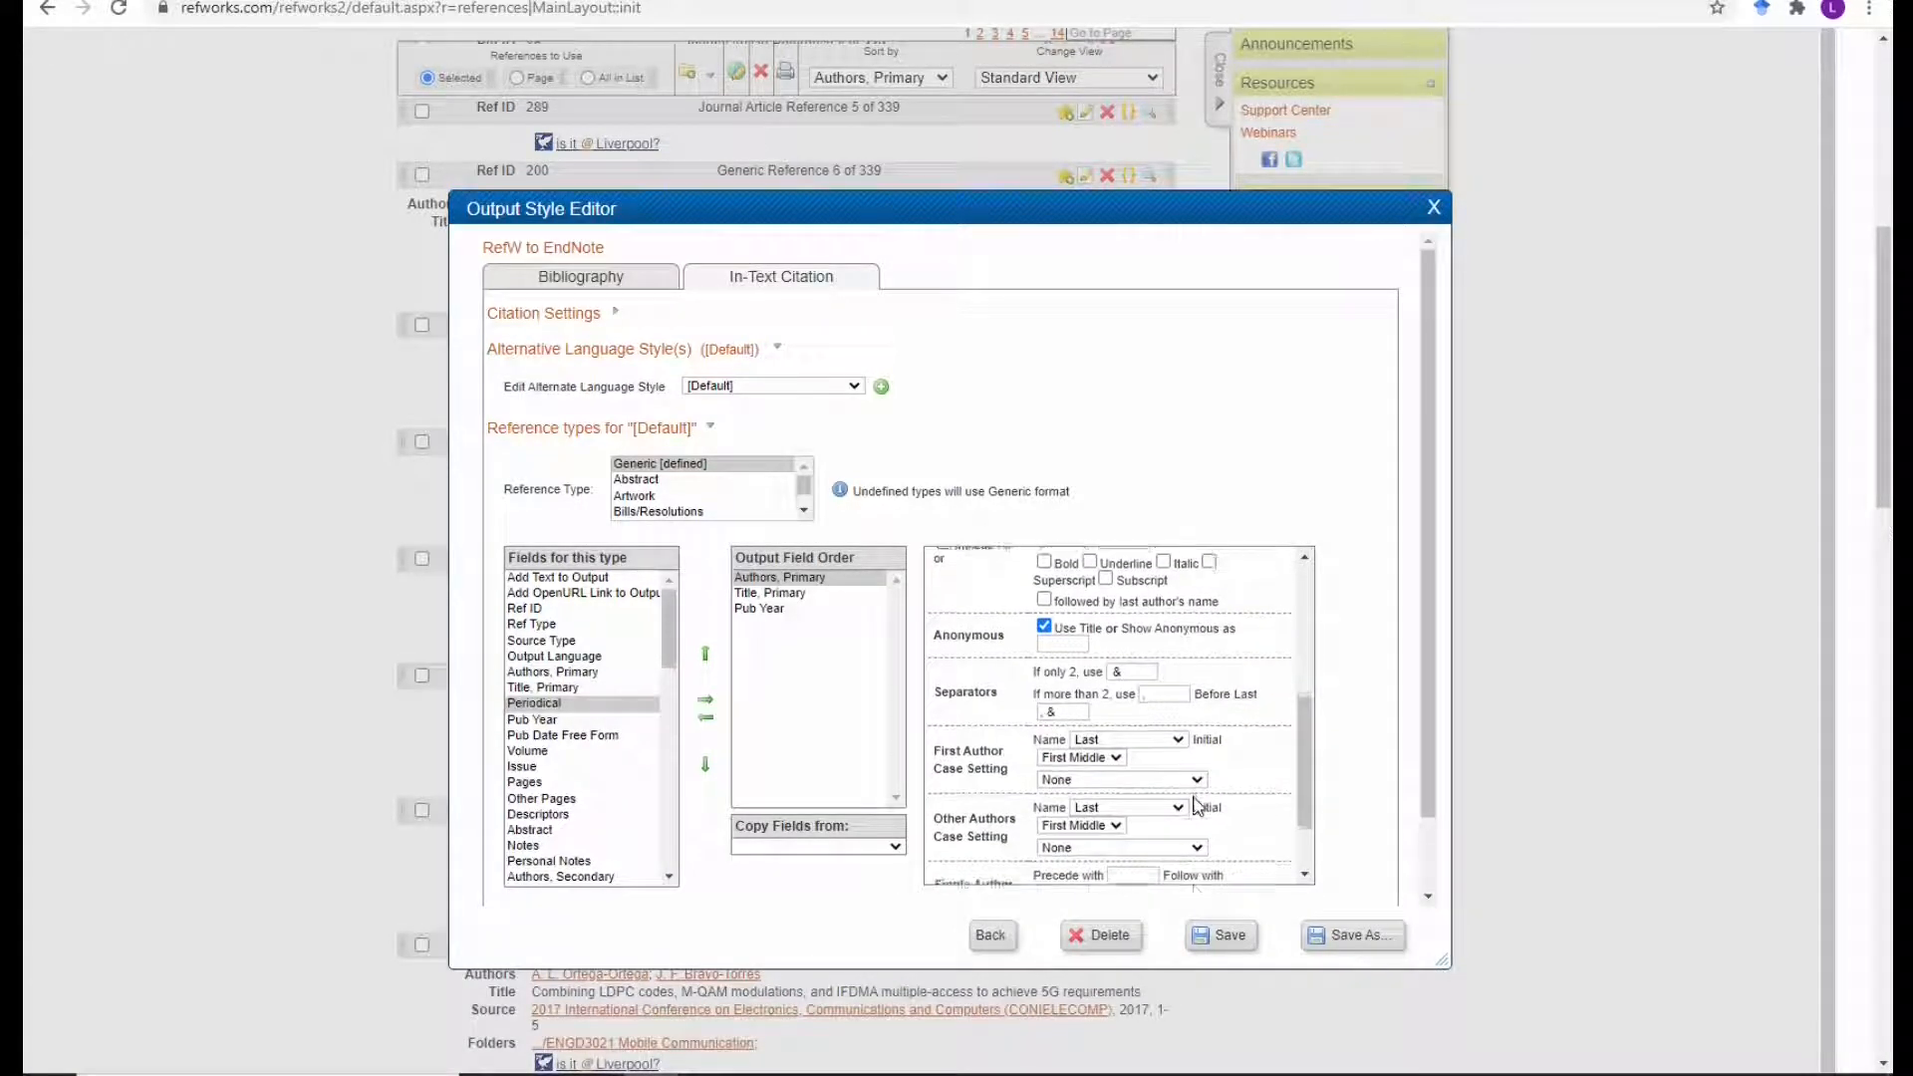
pyautogui.scroll(4, 1159, 742)
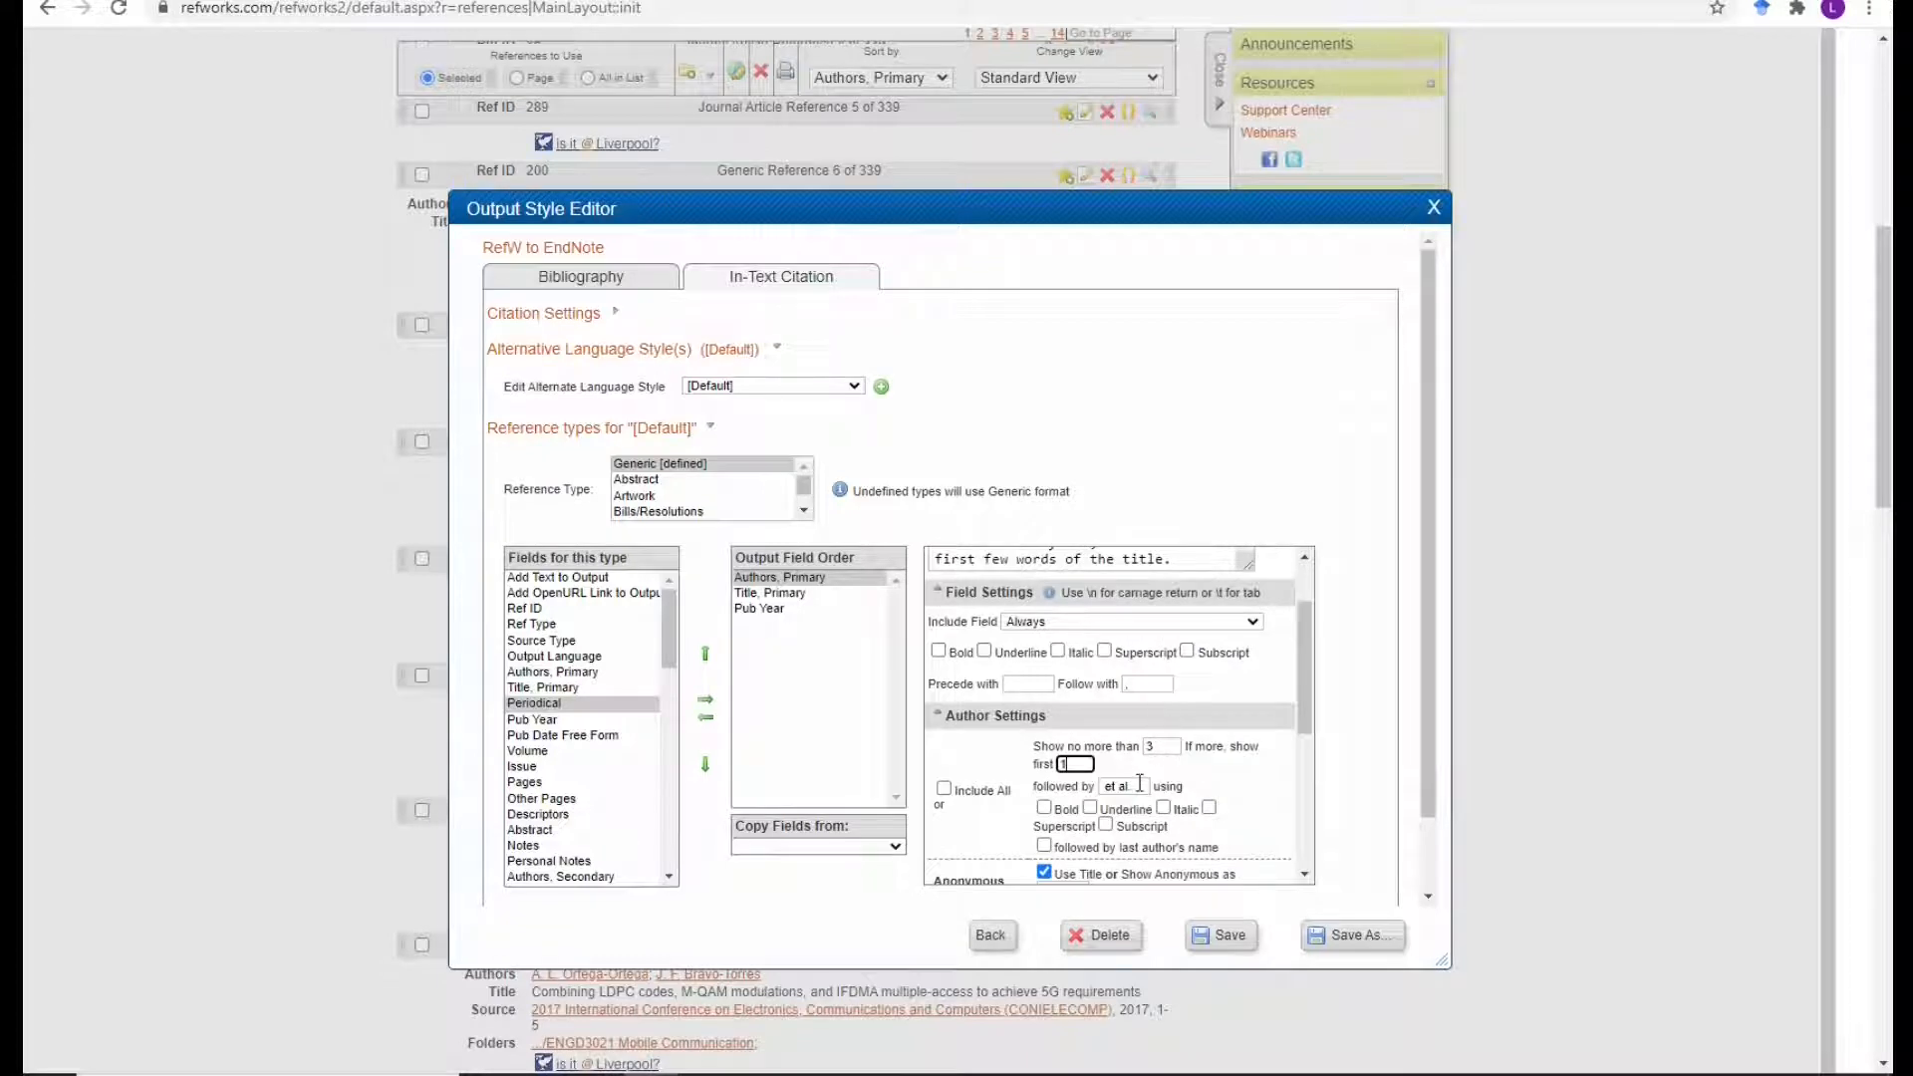
pyautogui.click(1139, 784)
pyautogui.scroll(-5, 1241, 752)
pyautogui.scroll(3, 1241, 752)
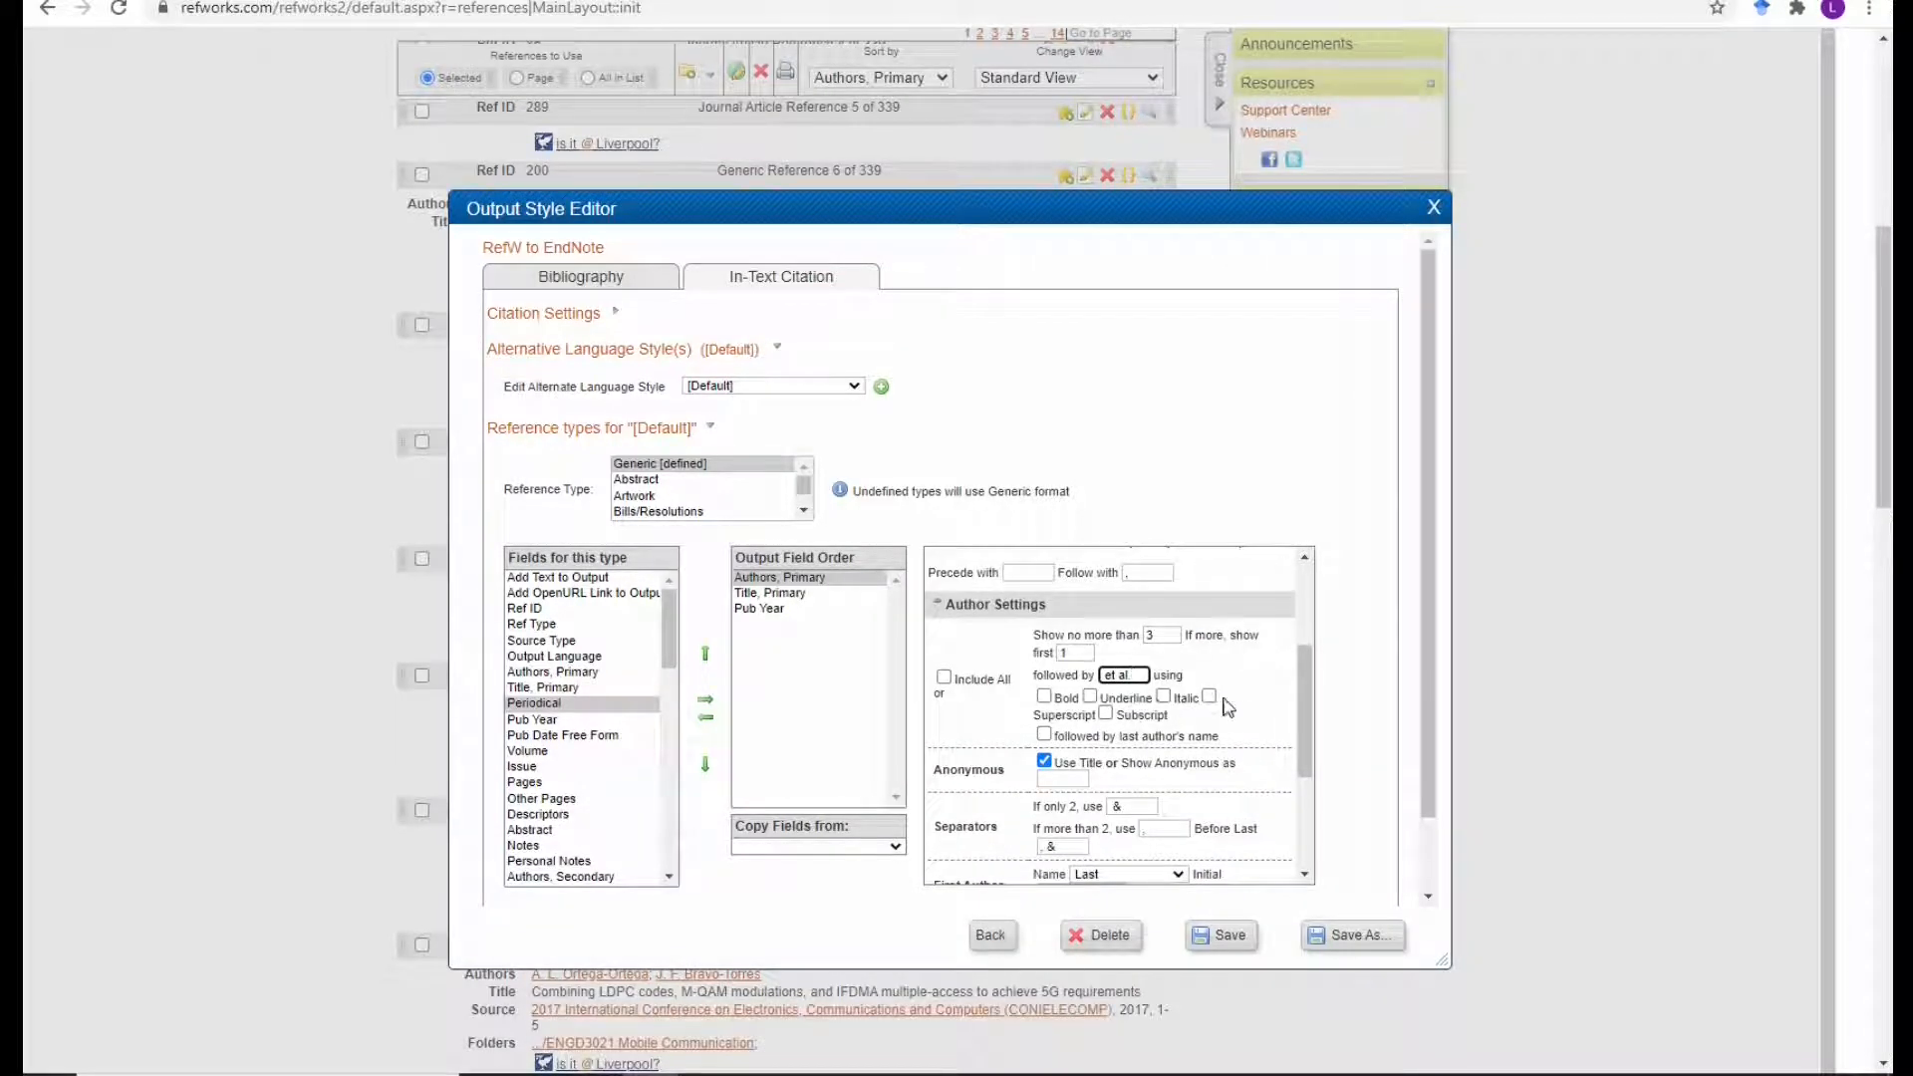
pyautogui.scroll(-8, 1229, 708)
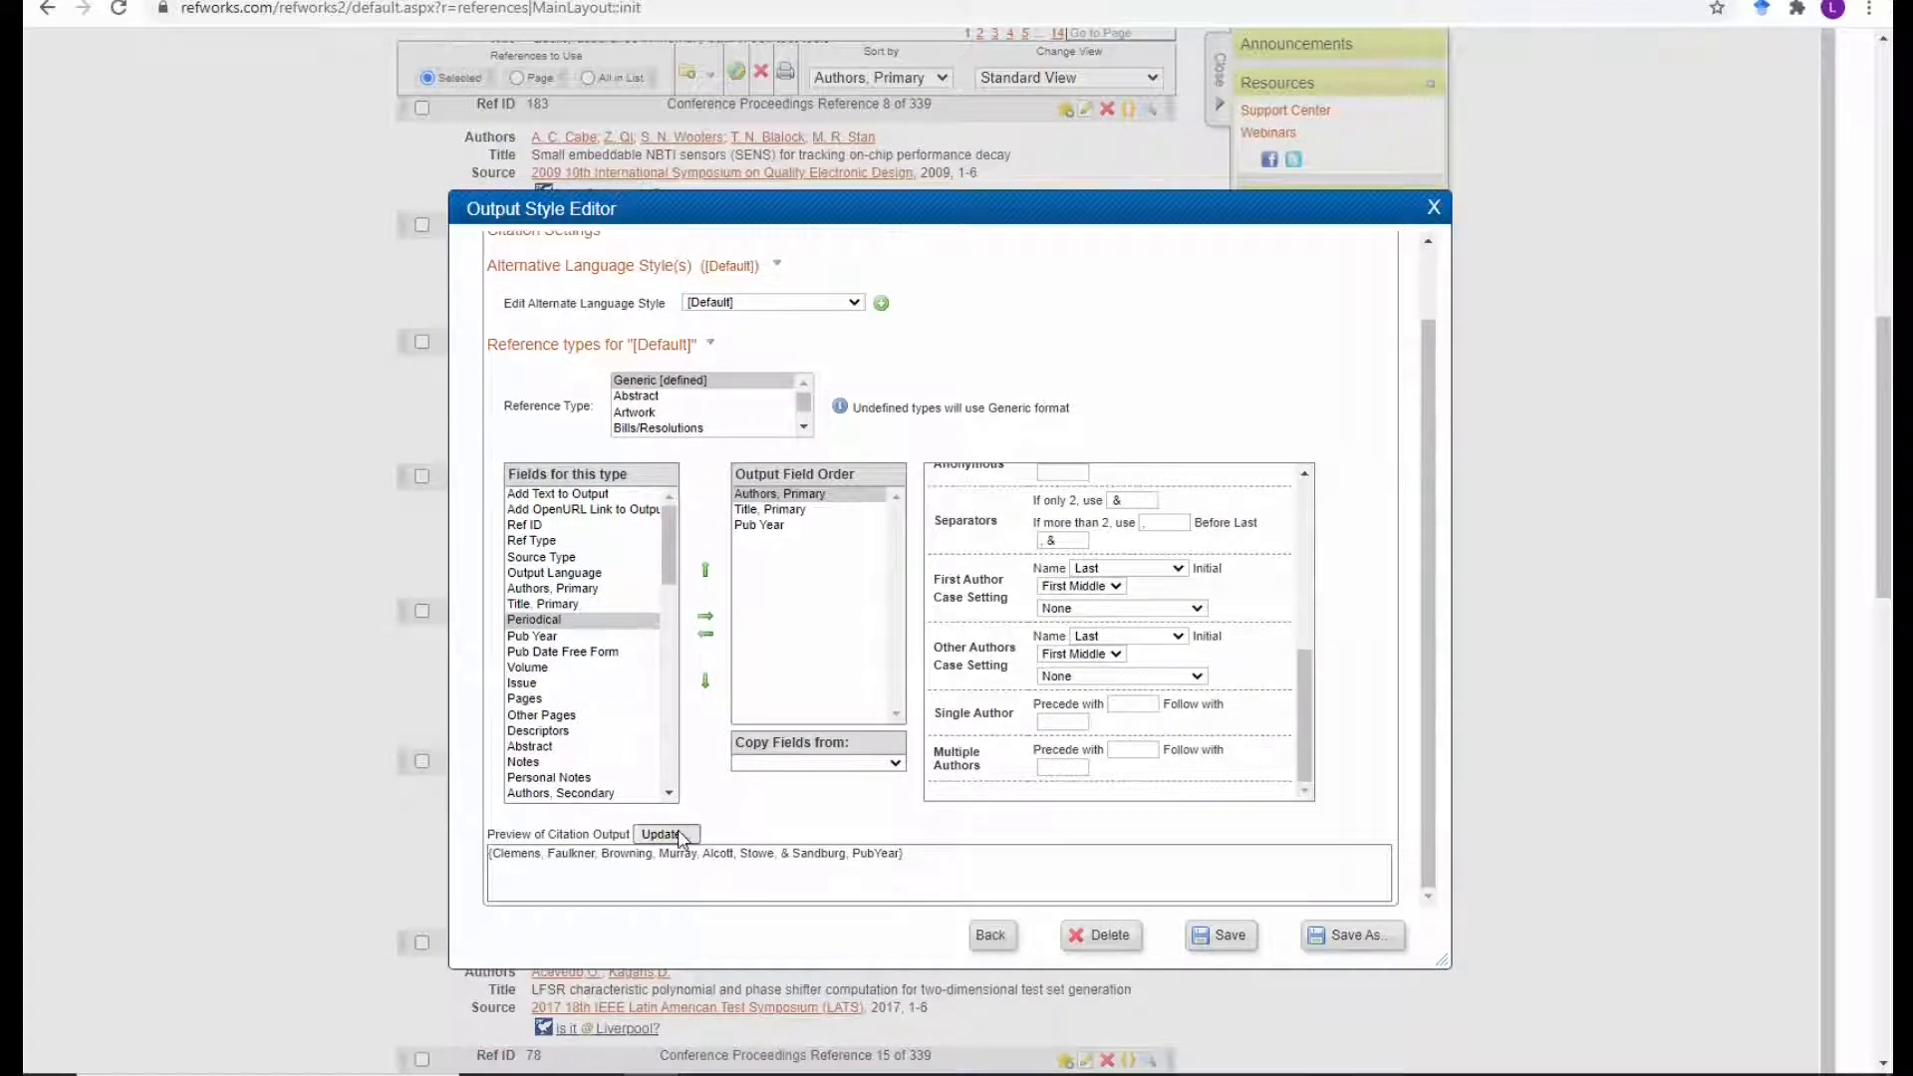
pyautogui.click(665, 834)
pyautogui.scroll(2, 759, 558)
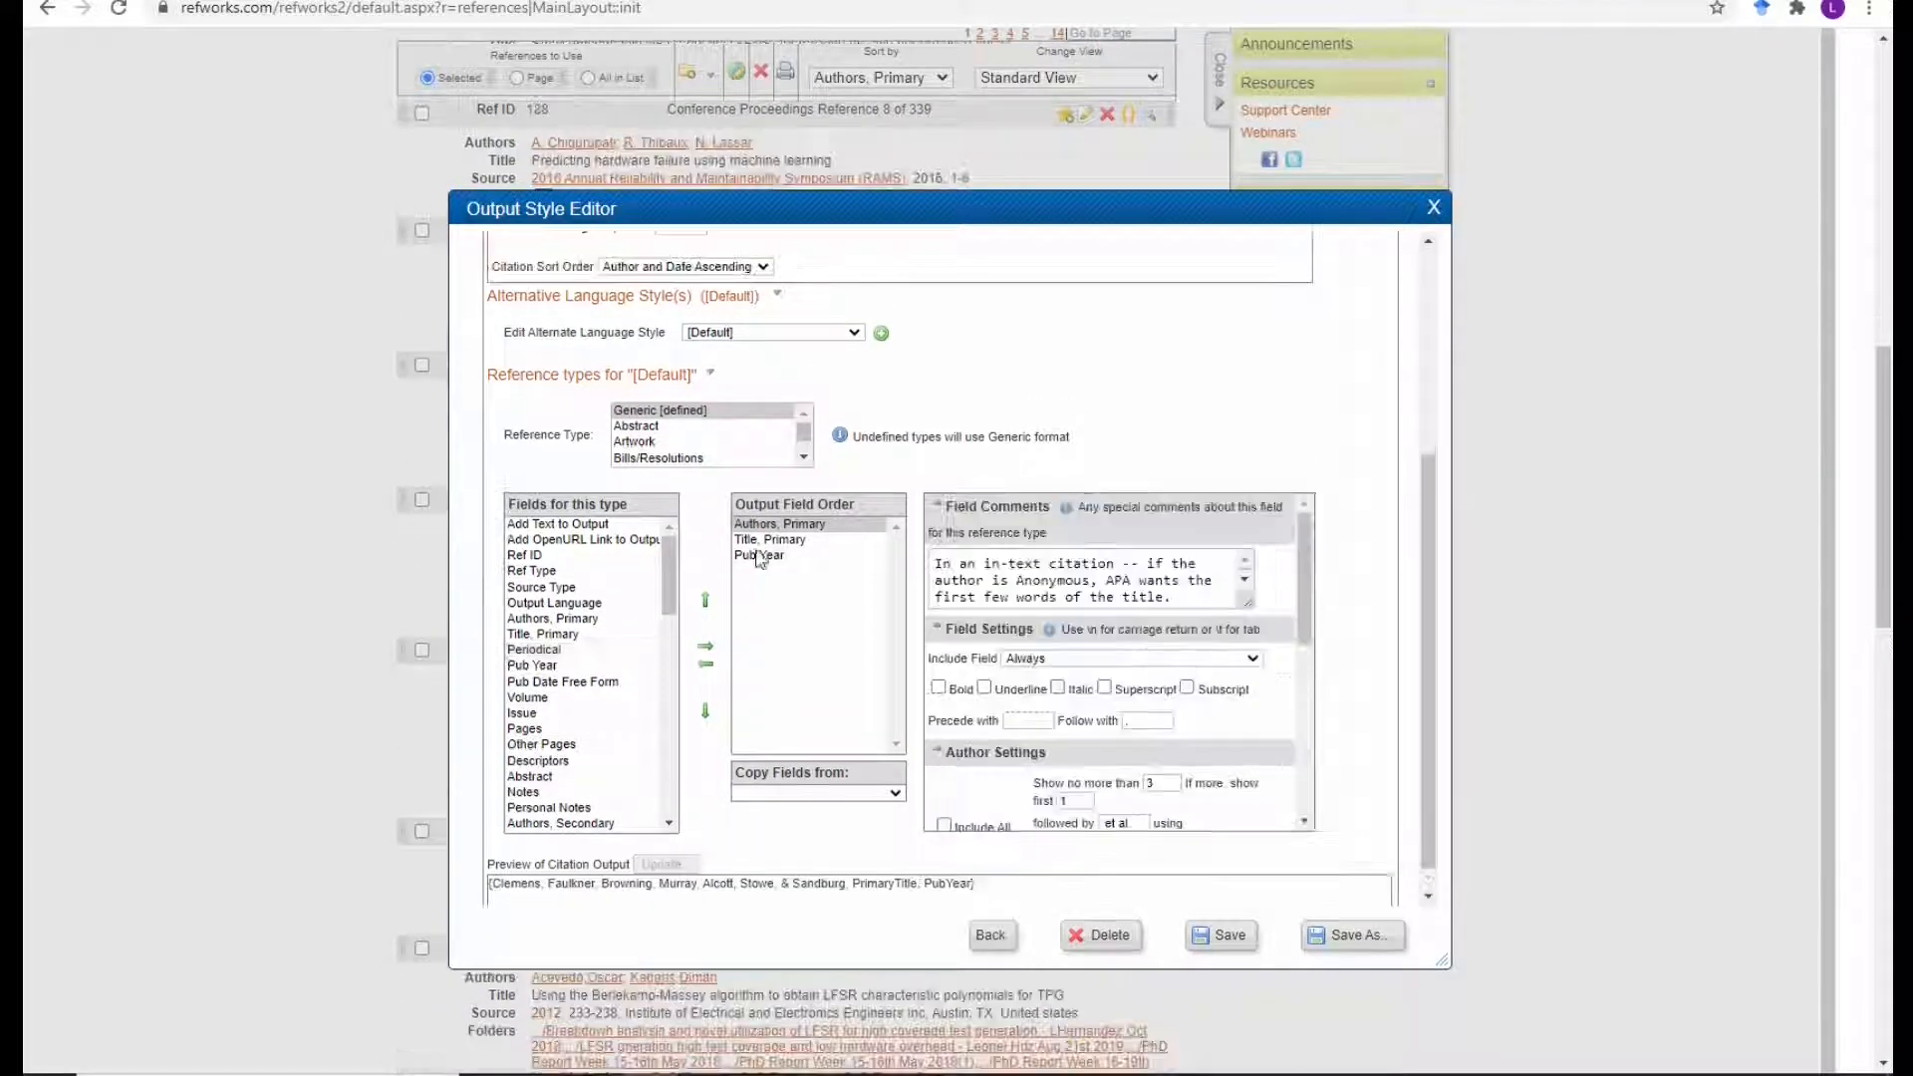
pyautogui.scroll(-3, 1192, 676)
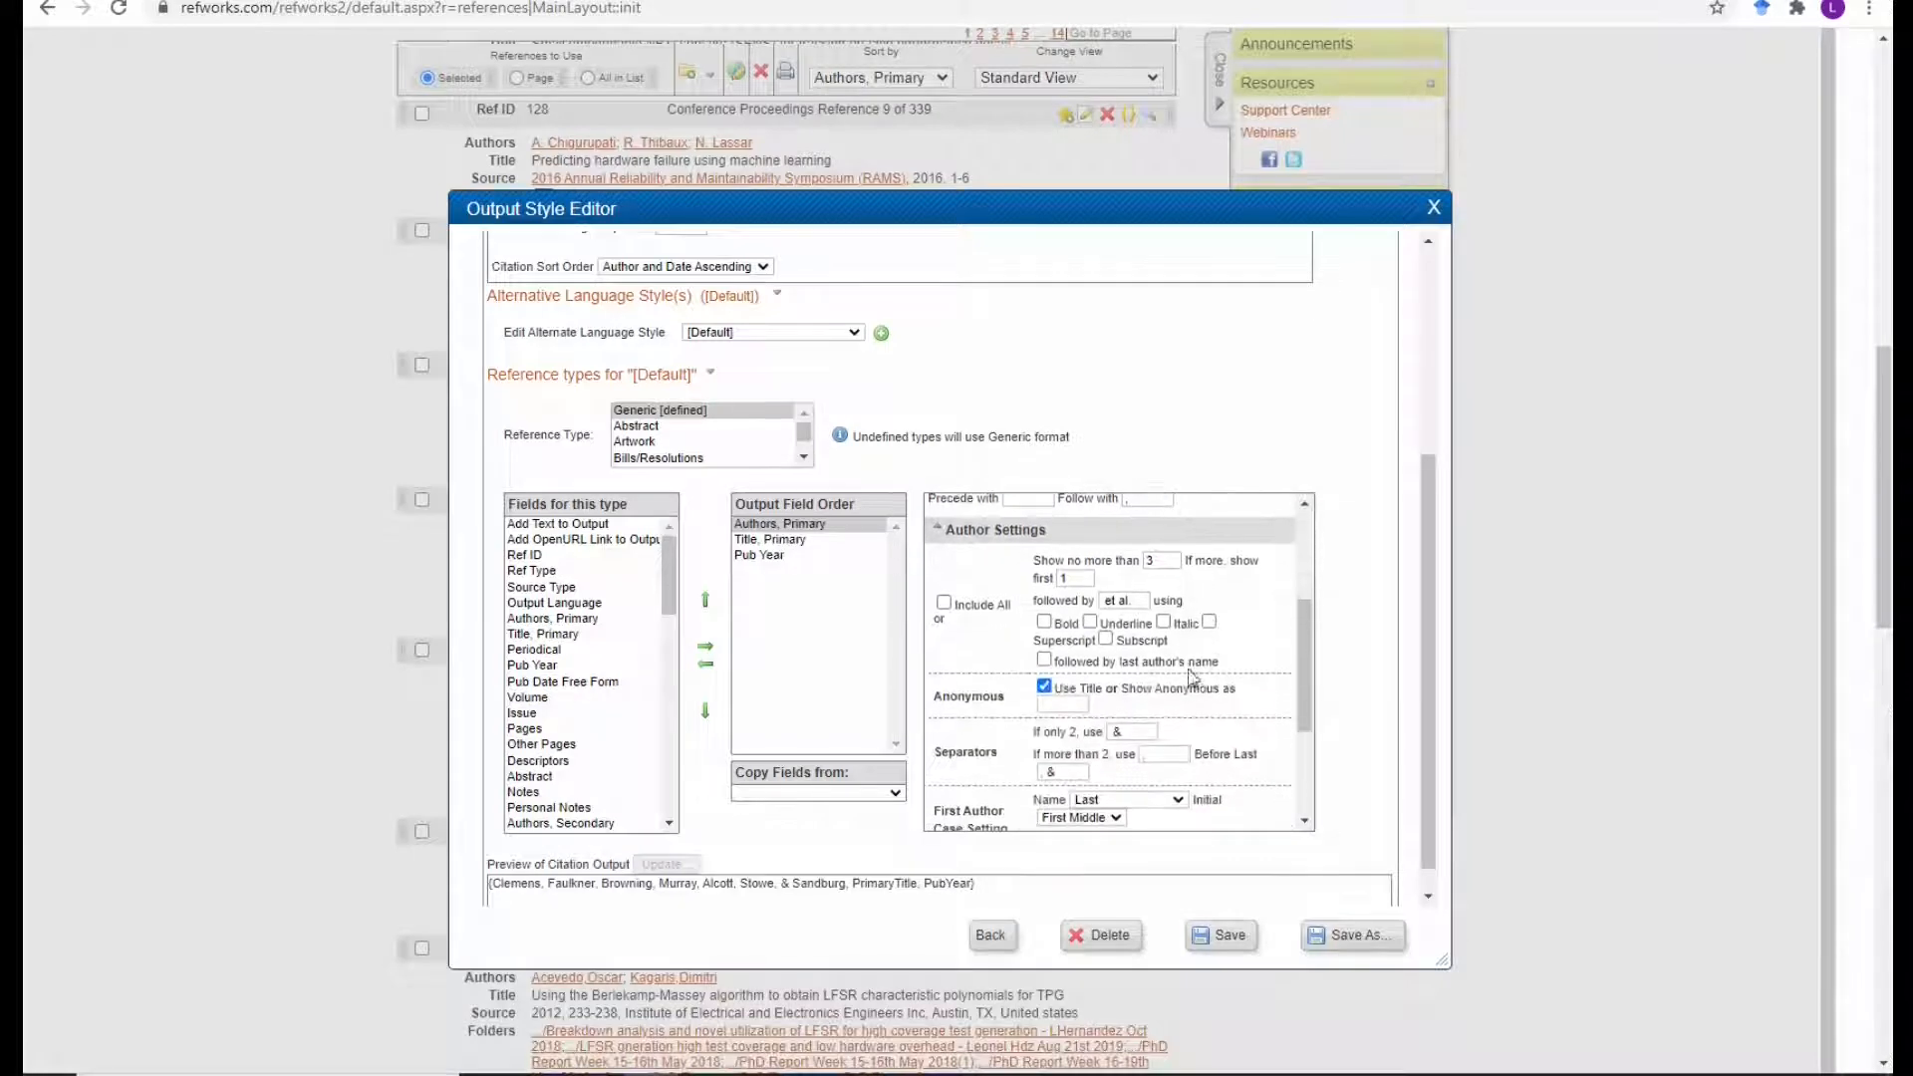
pyautogui.scroll(1, 1226, 709)
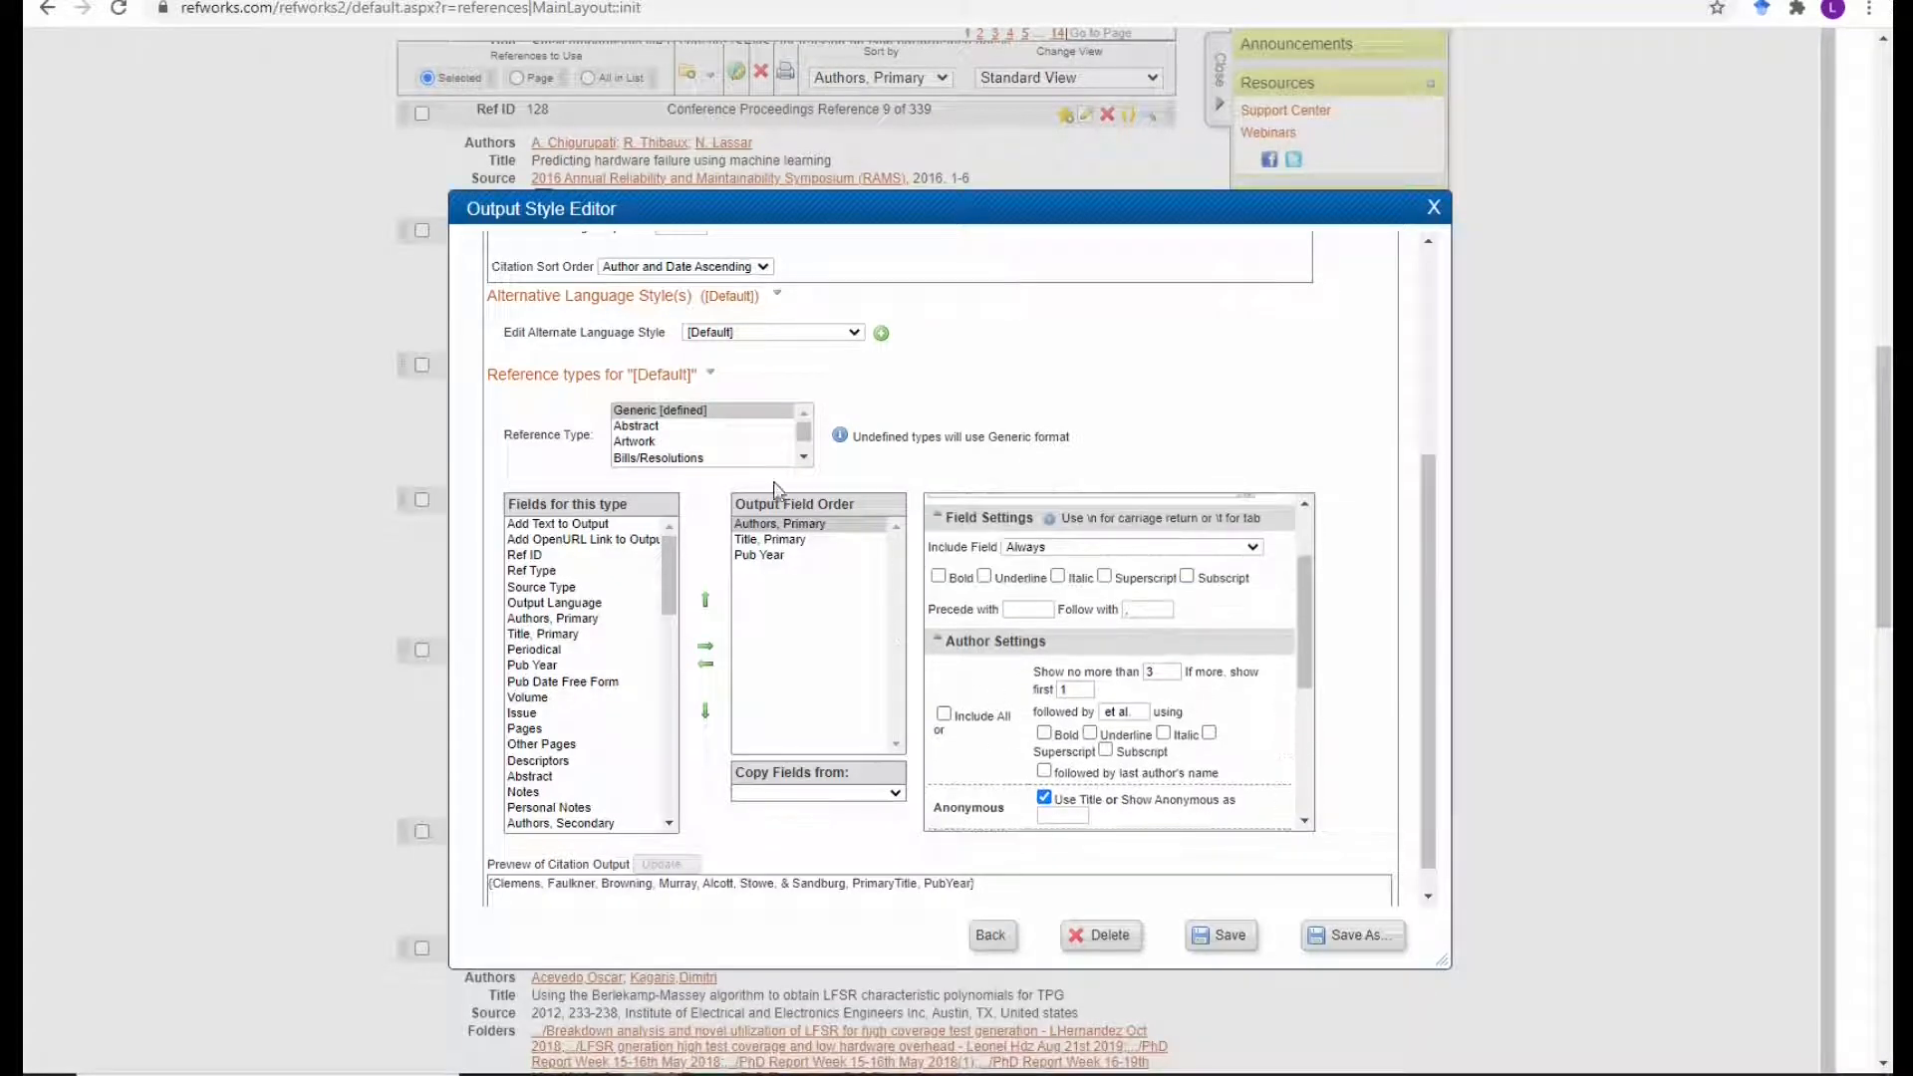
# Review reference types from Abstract through Music Score, then close the Output Style Editor.
pyautogui.click(698, 427)
pyautogui.press('Down')
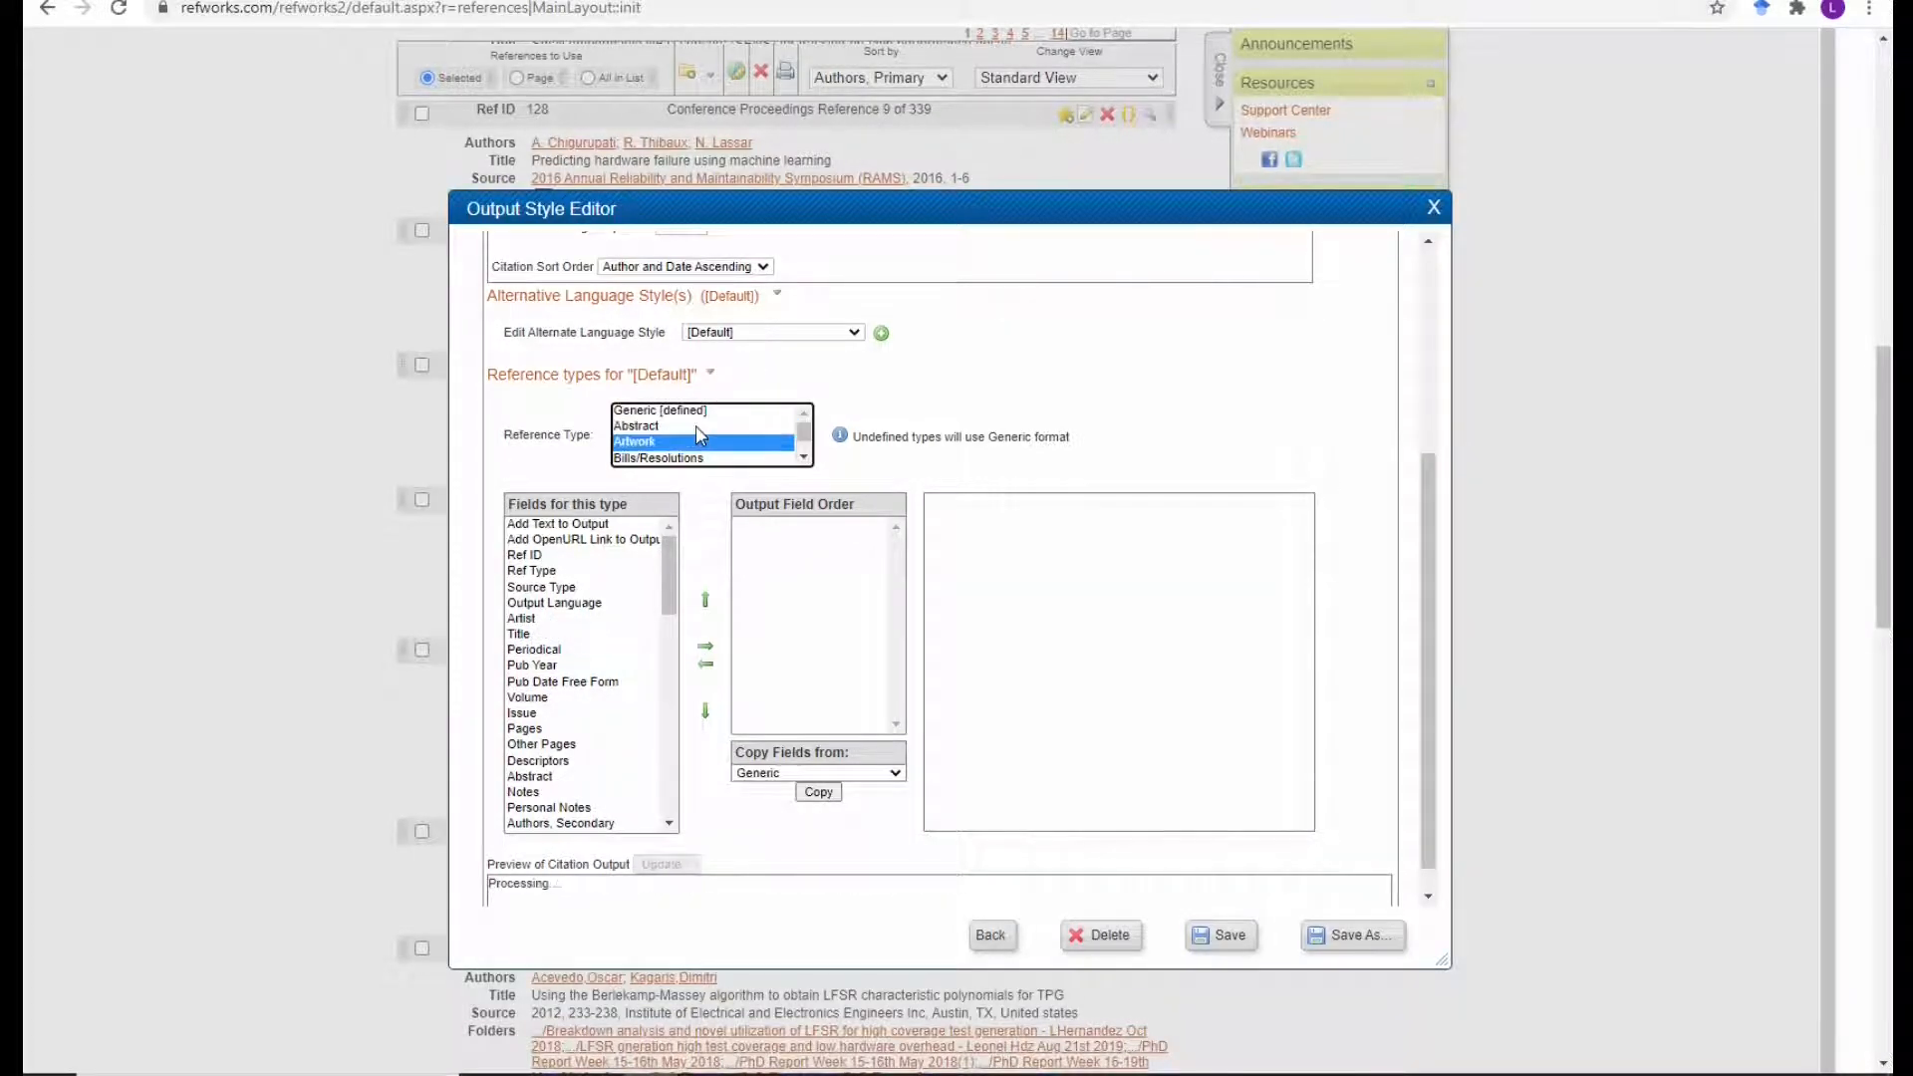
pyautogui.press('Down')
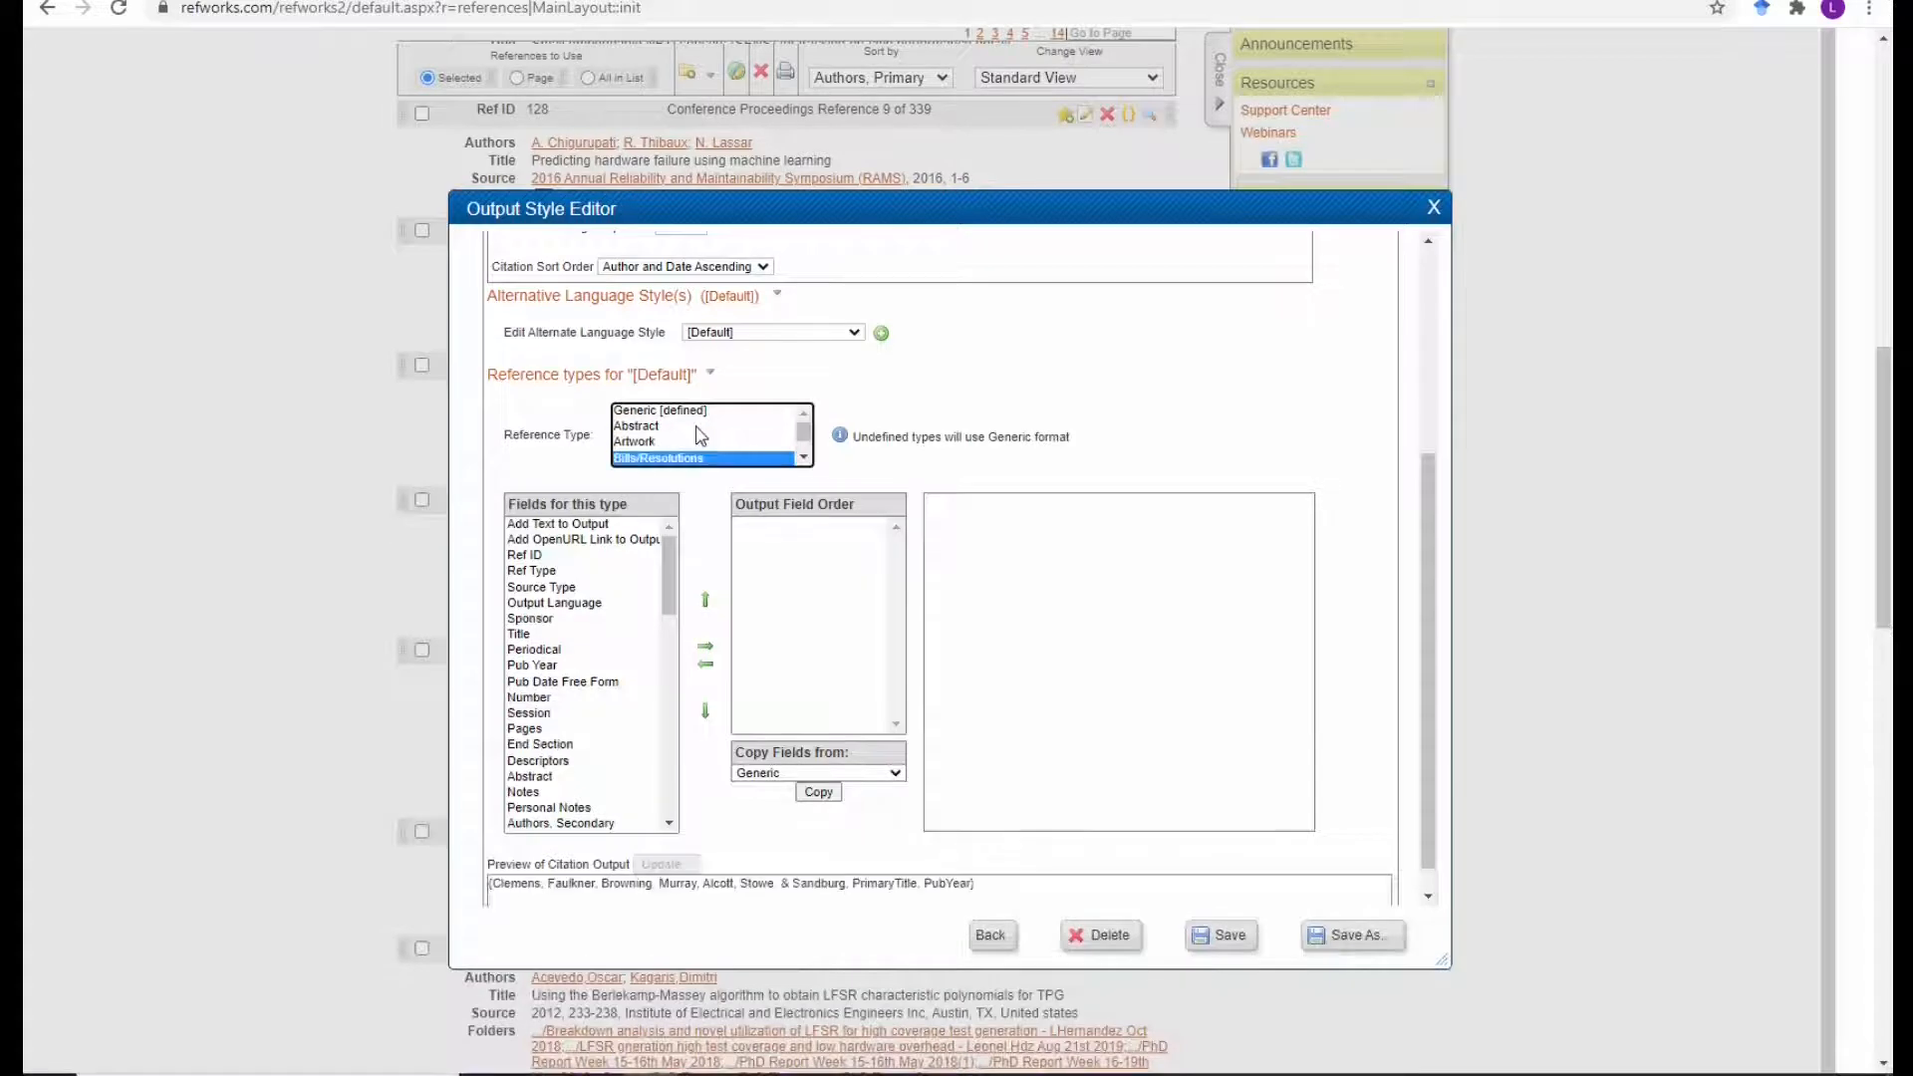
pyautogui.press('Down')
pyautogui.press('Down')
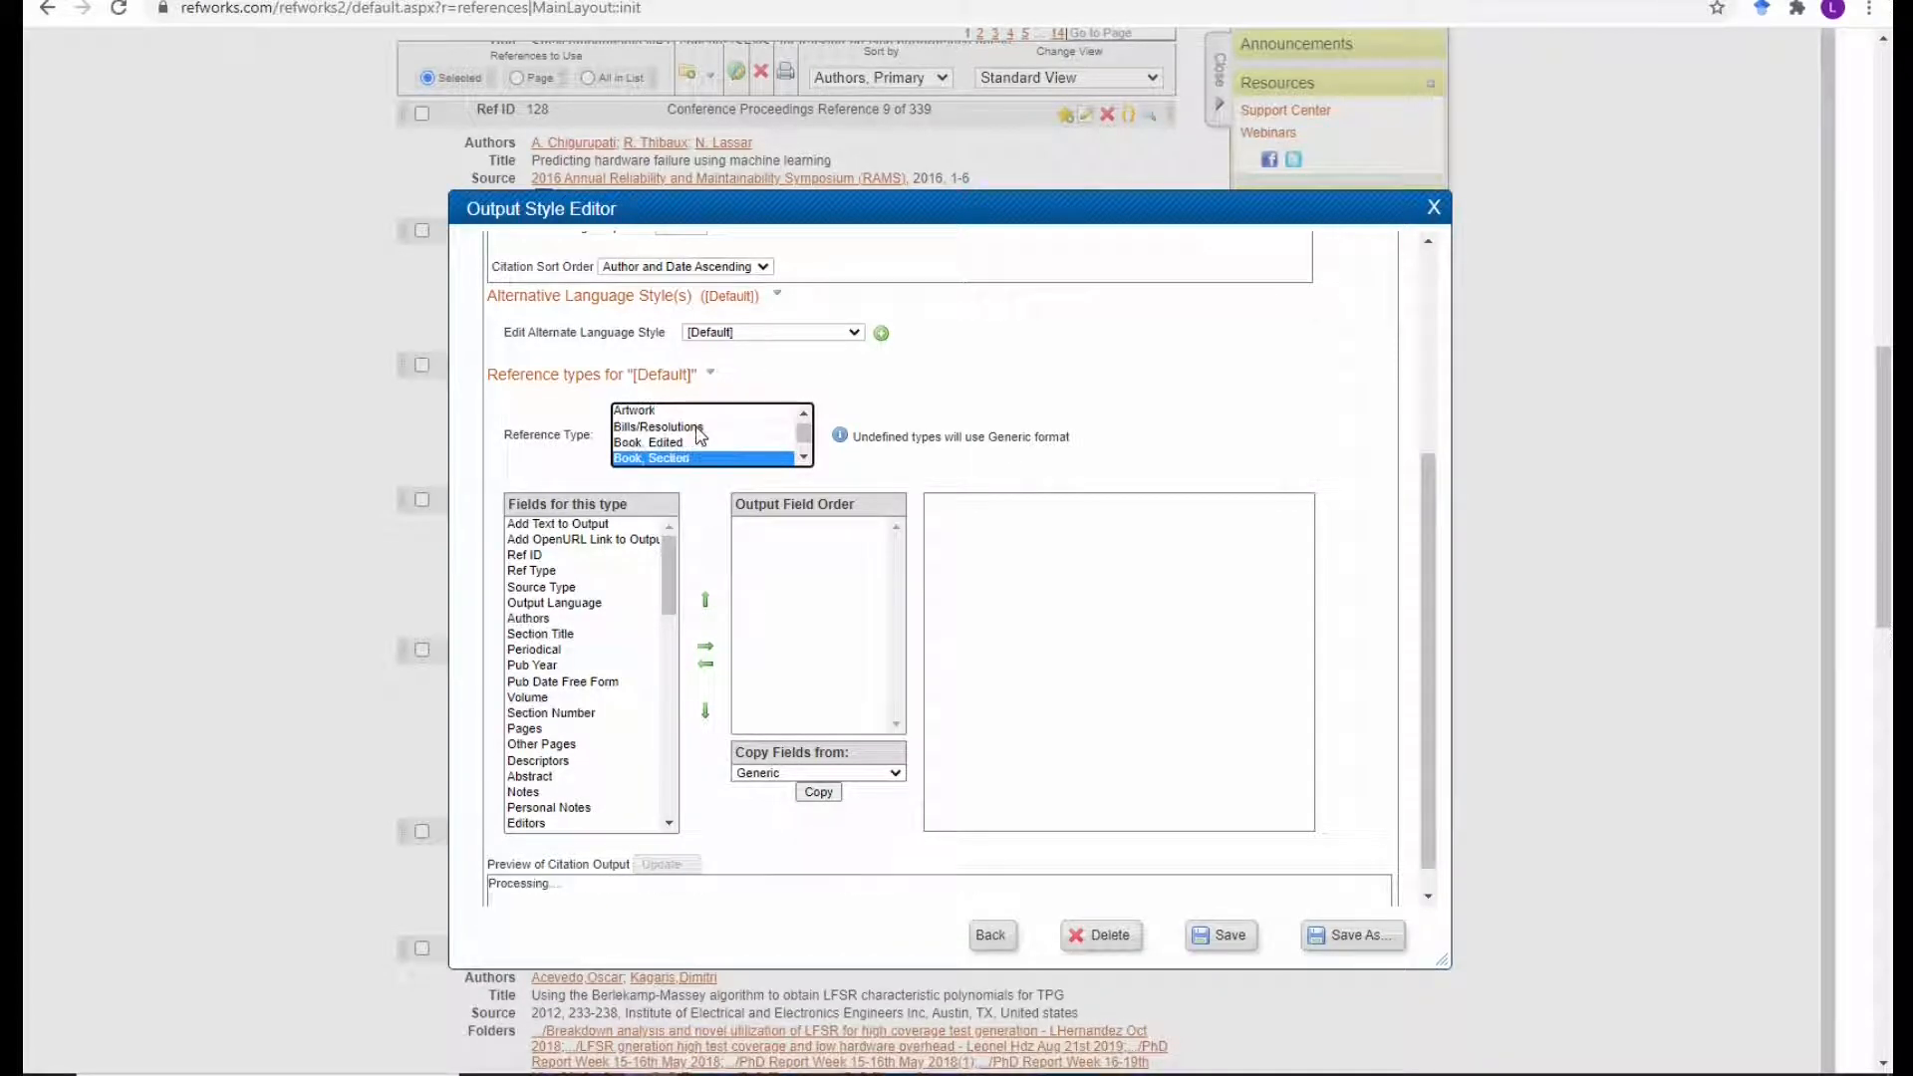
pyautogui.press('Down')
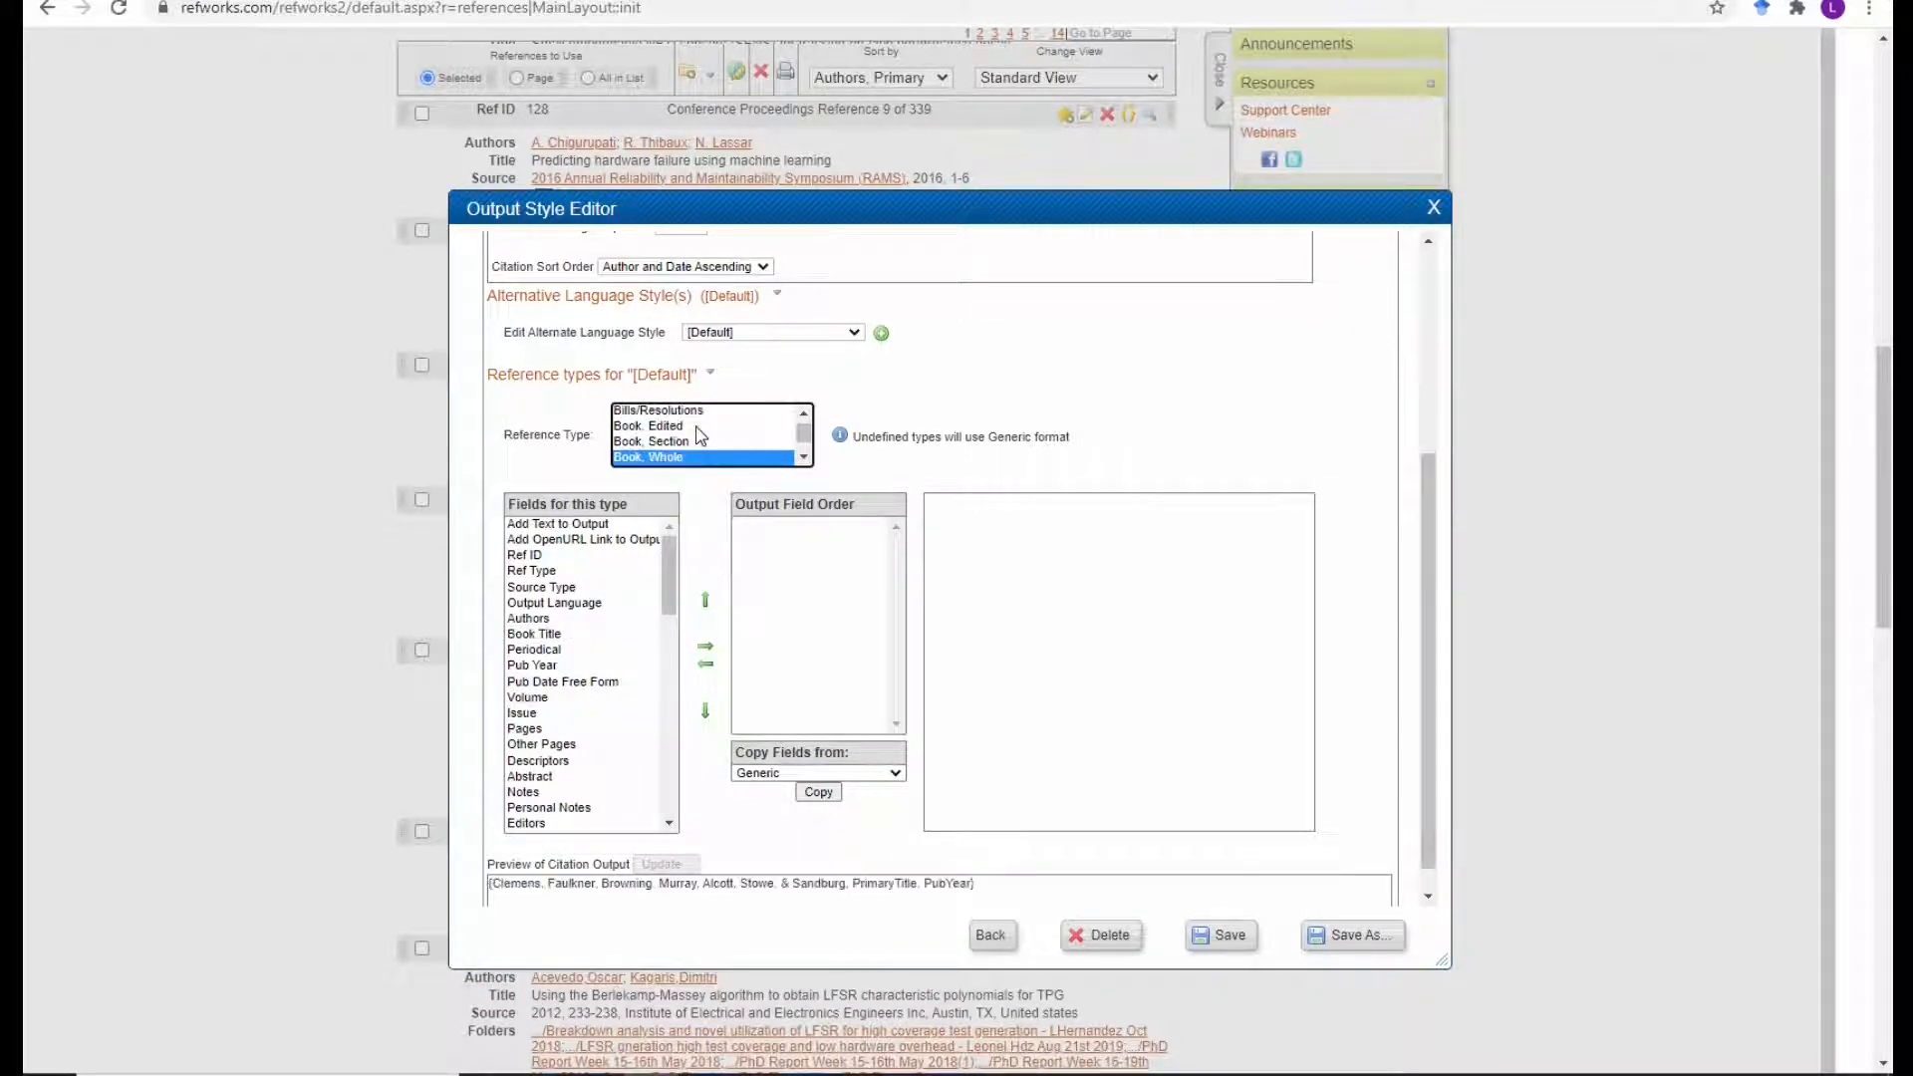
pyautogui.press('Down')
pyautogui.press('Down')
pyautogui.press('Down')
pyautogui.press('Down')
pyautogui.press('Down')
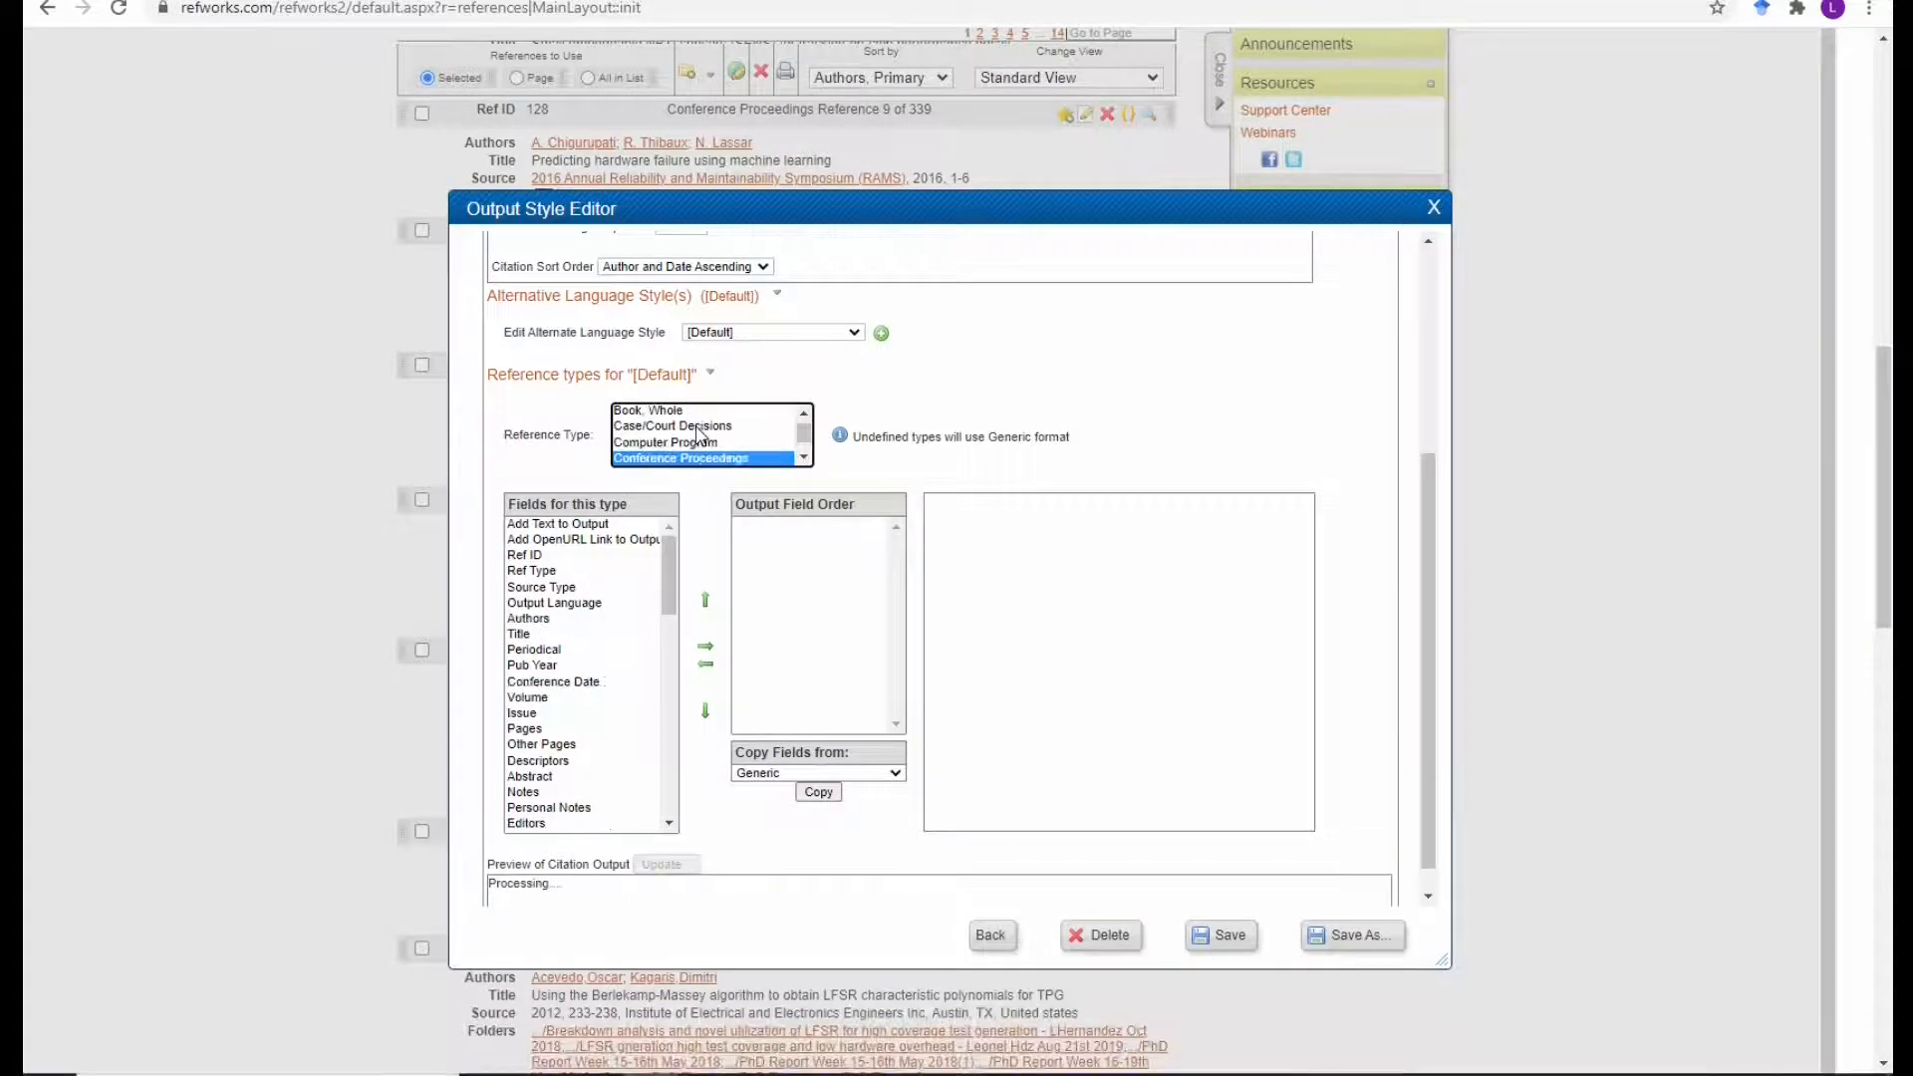
pyautogui.press('Down')
pyautogui.press('Down')
pyautogui.press('Down')
pyautogui.press('Down')
pyautogui.press('Down')
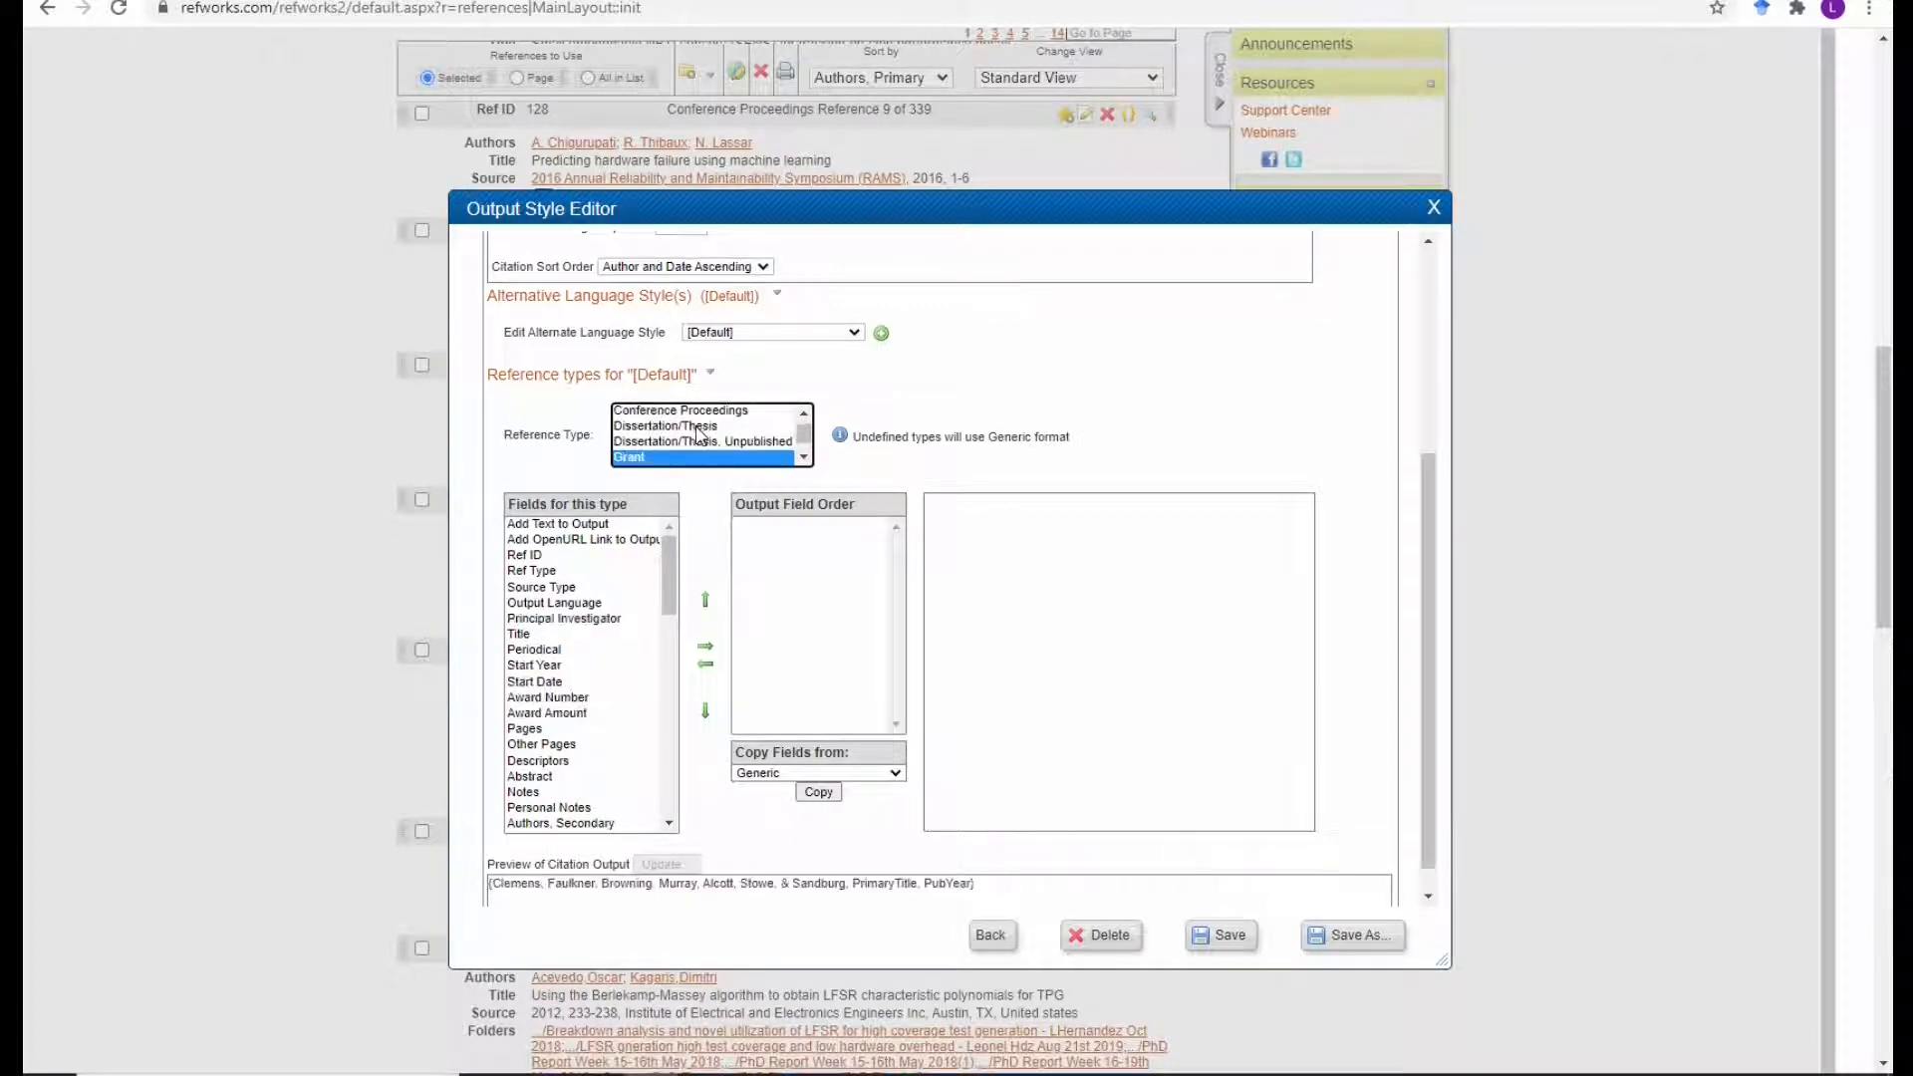
pyautogui.press('Down')
pyautogui.press('Down')
pyautogui.press('Down')
pyautogui.press('Down')
pyautogui.press('Down')
pyautogui.press('Down')
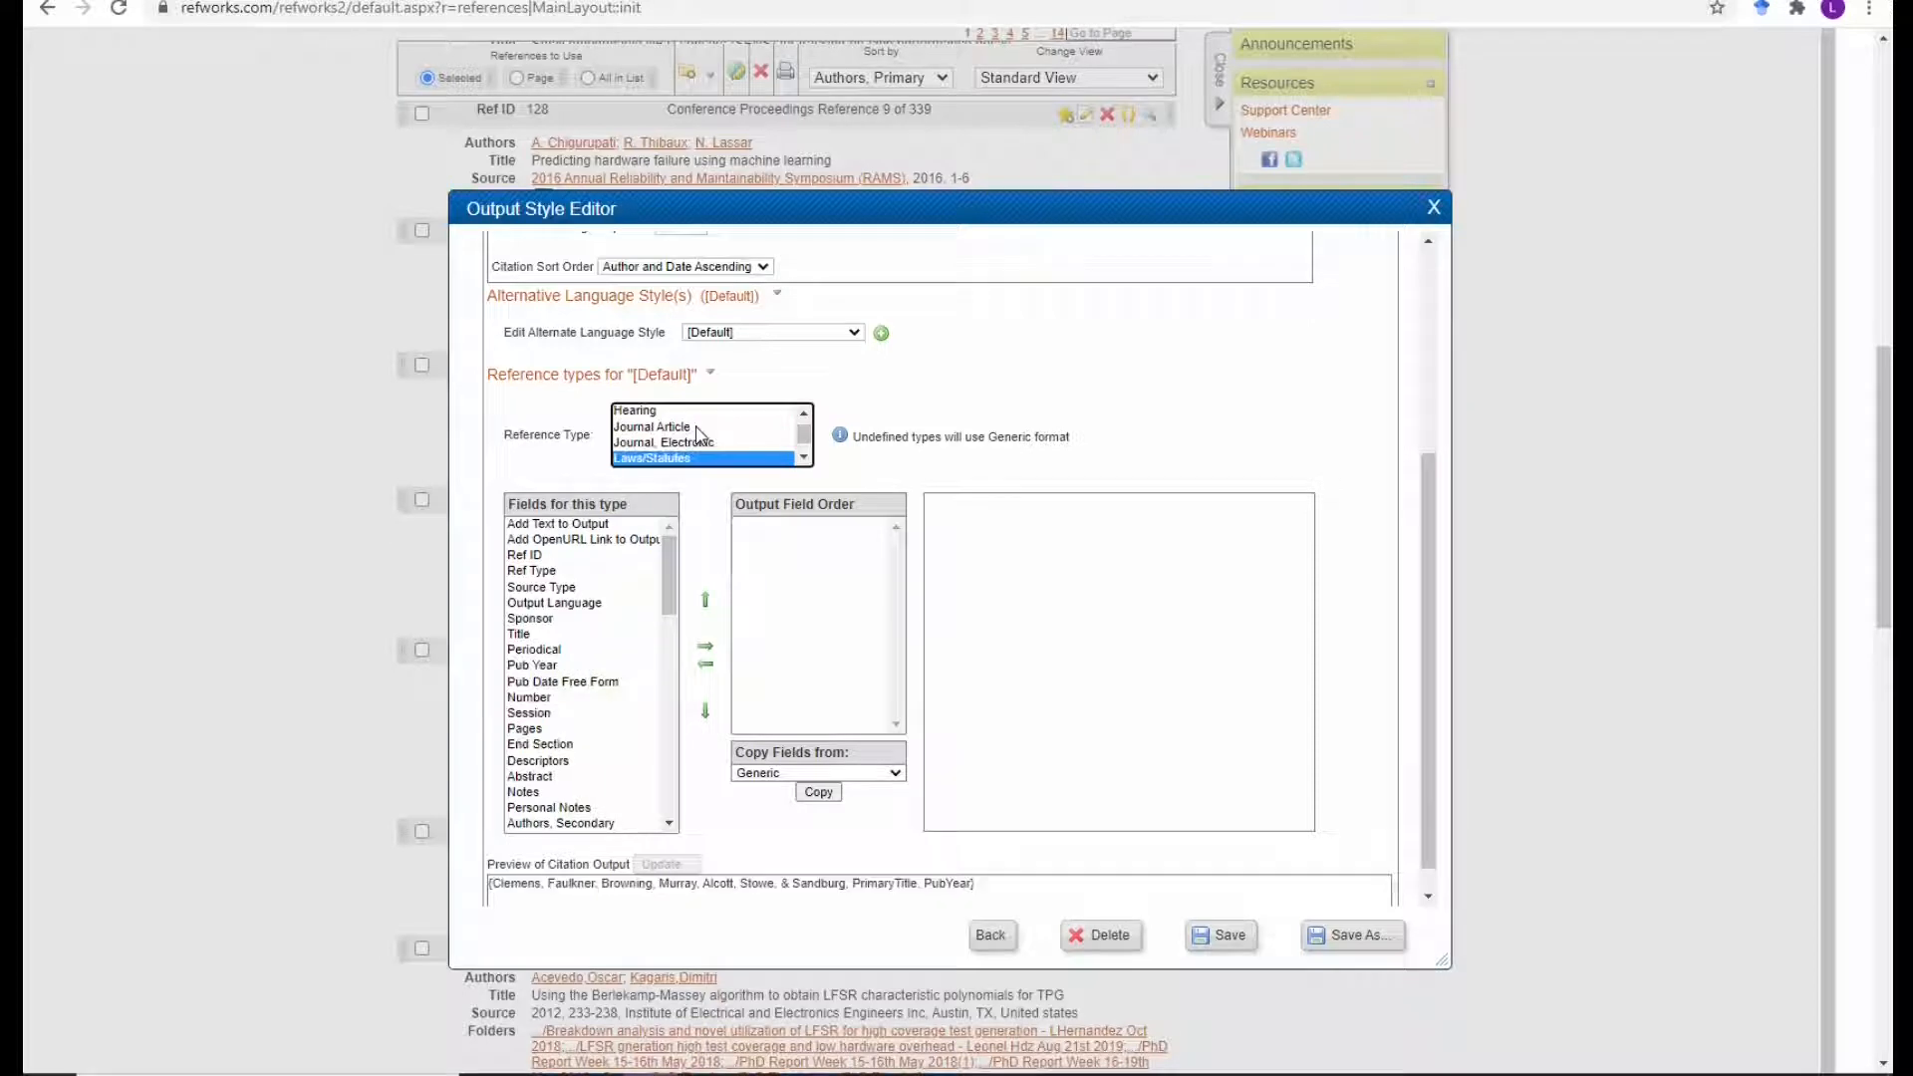
pyautogui.press('Down')
pyautogui.press('Down')
pyautogui.press('Down')
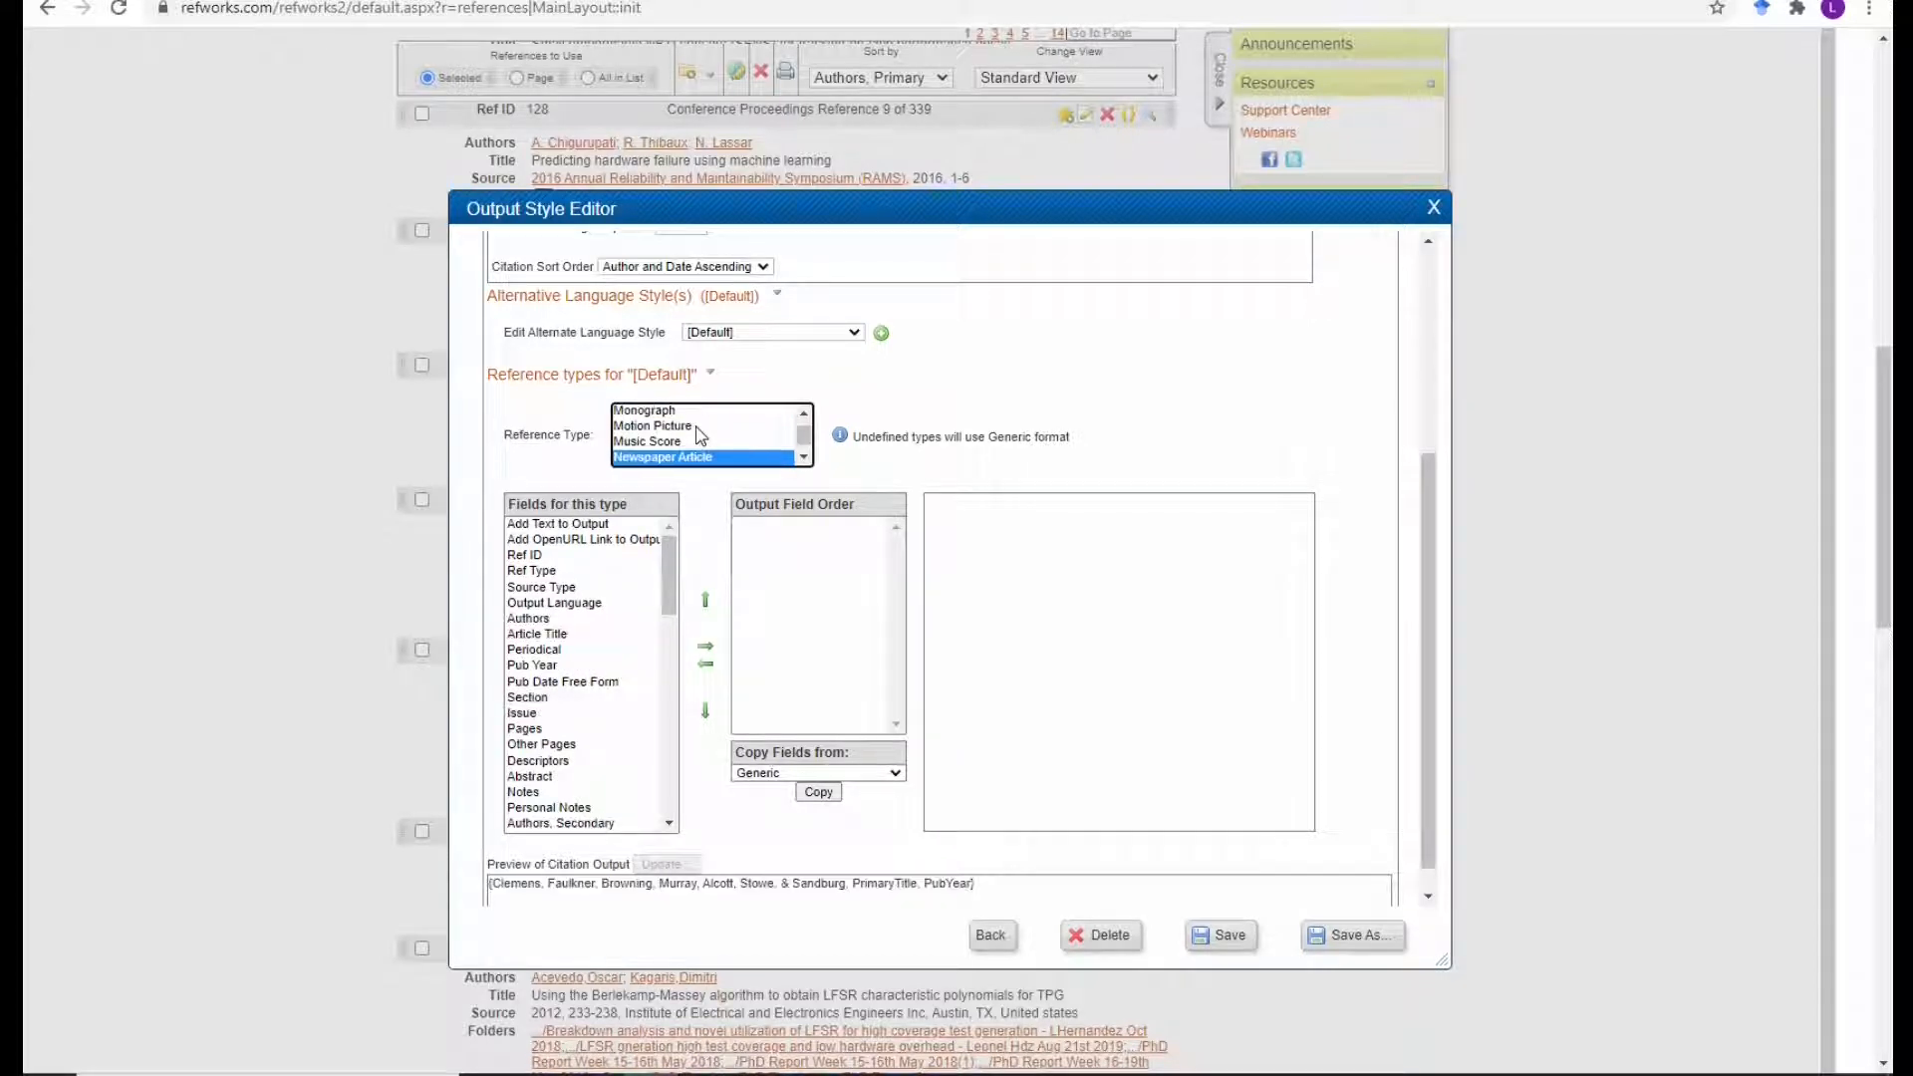
pyautogui.click(1434, 207)
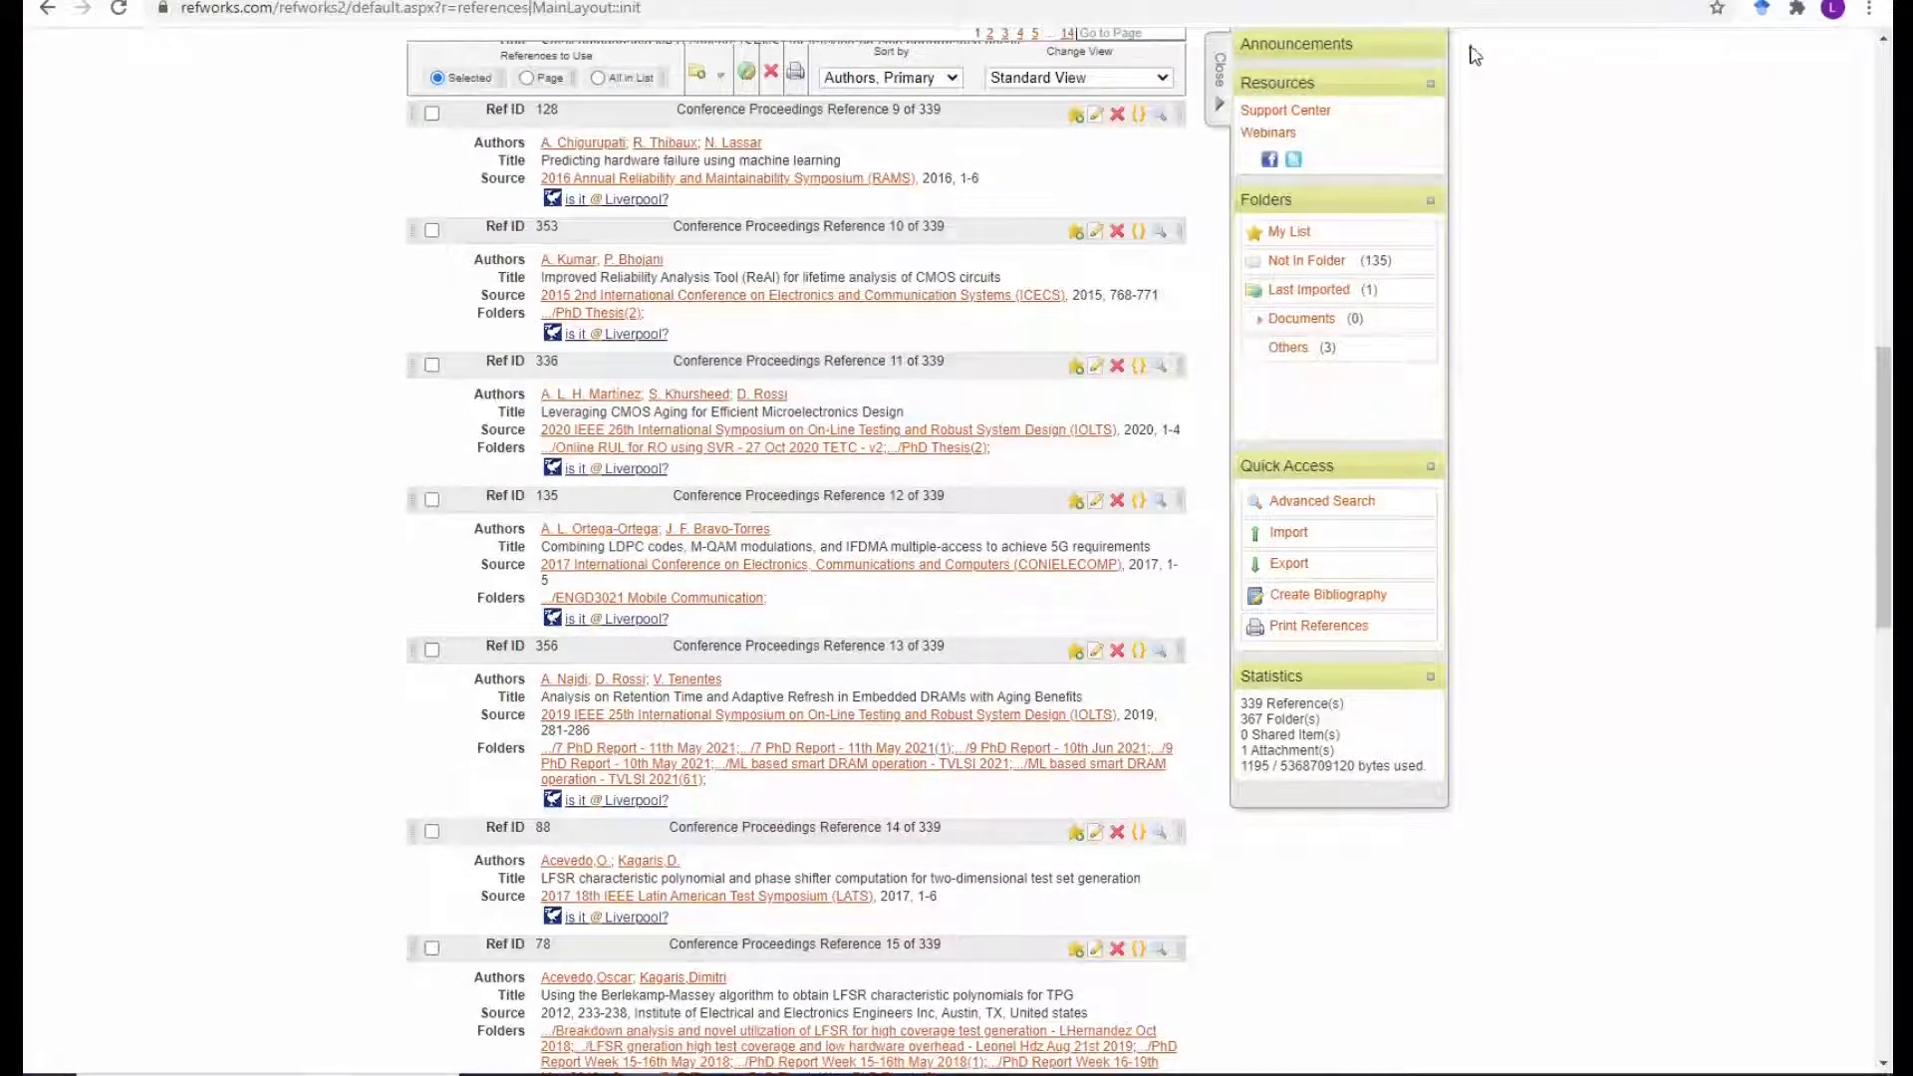
pyautogui.scroll(10, 1046, 375)
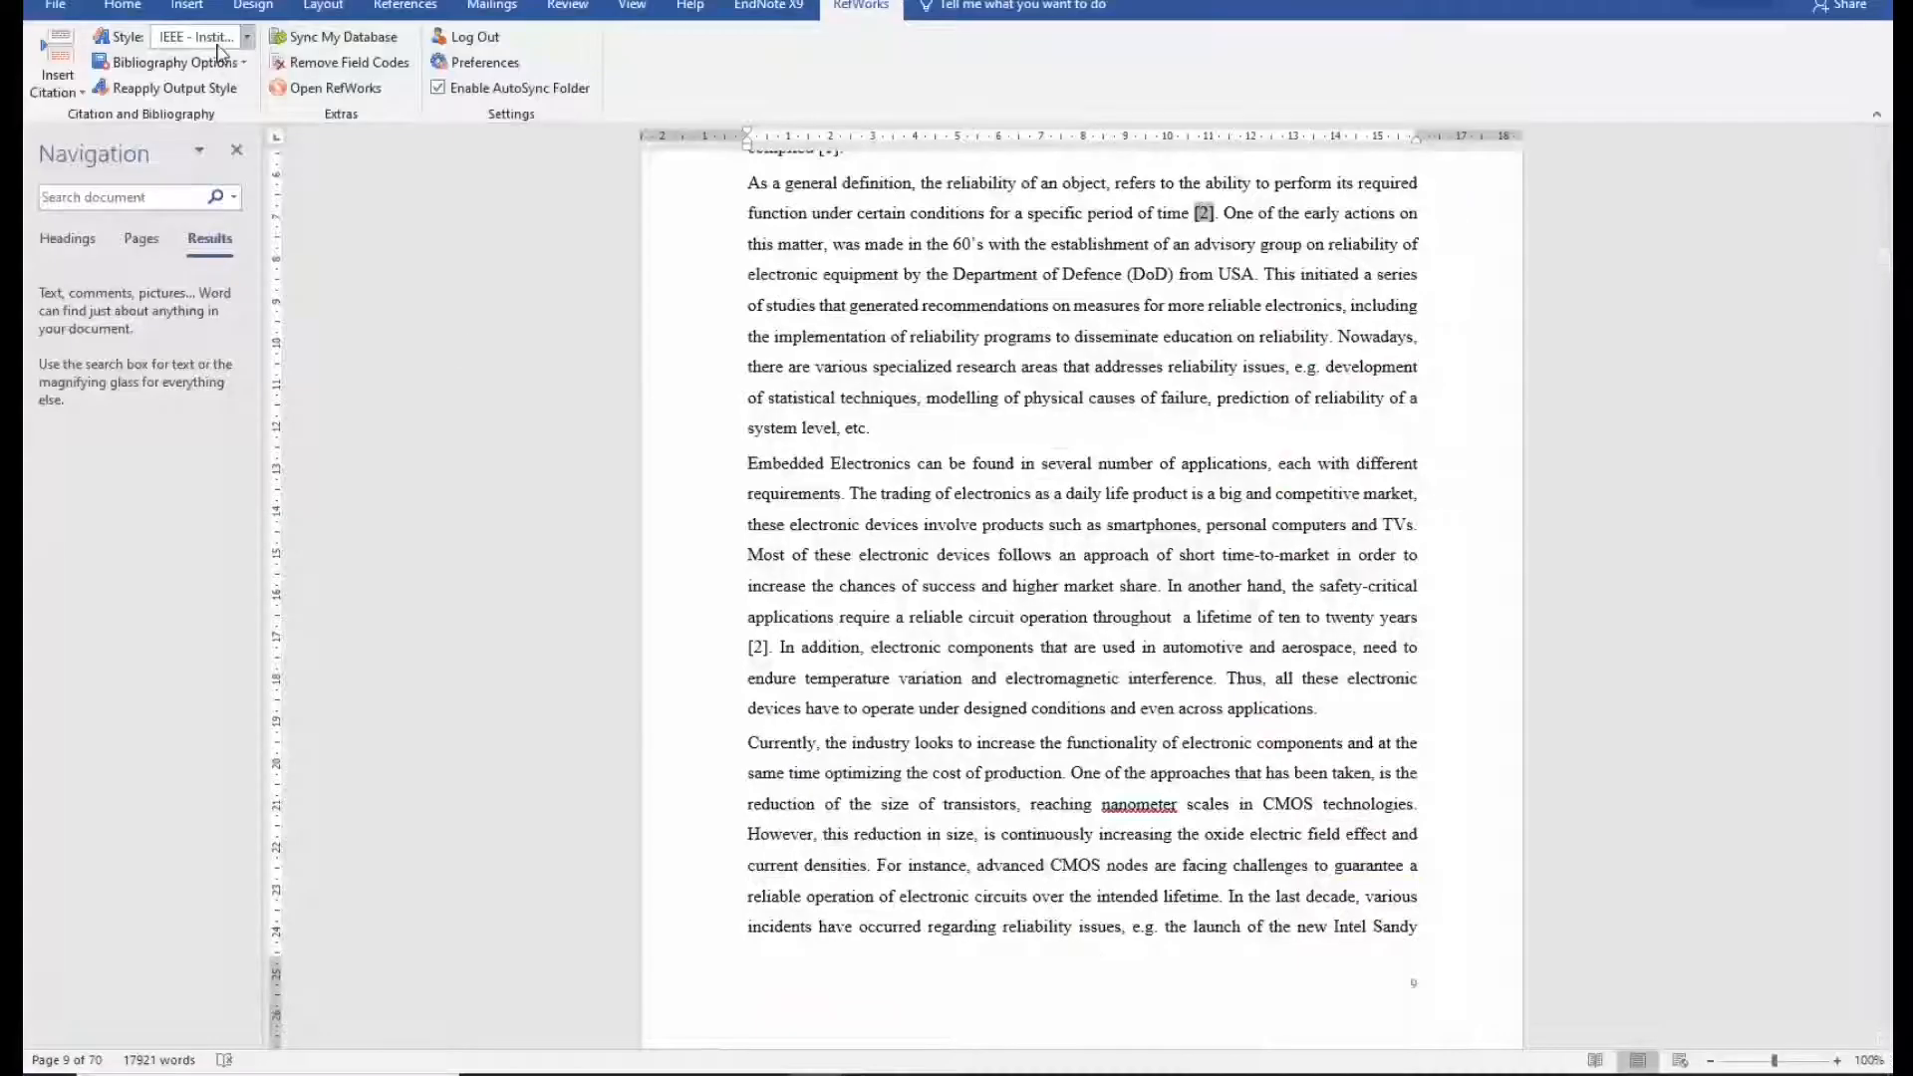
# Browse the full list of available output styles in Word's style chooser without changing style.
pyautogui.click(861, 5)
pyautogui.click(247, 40)
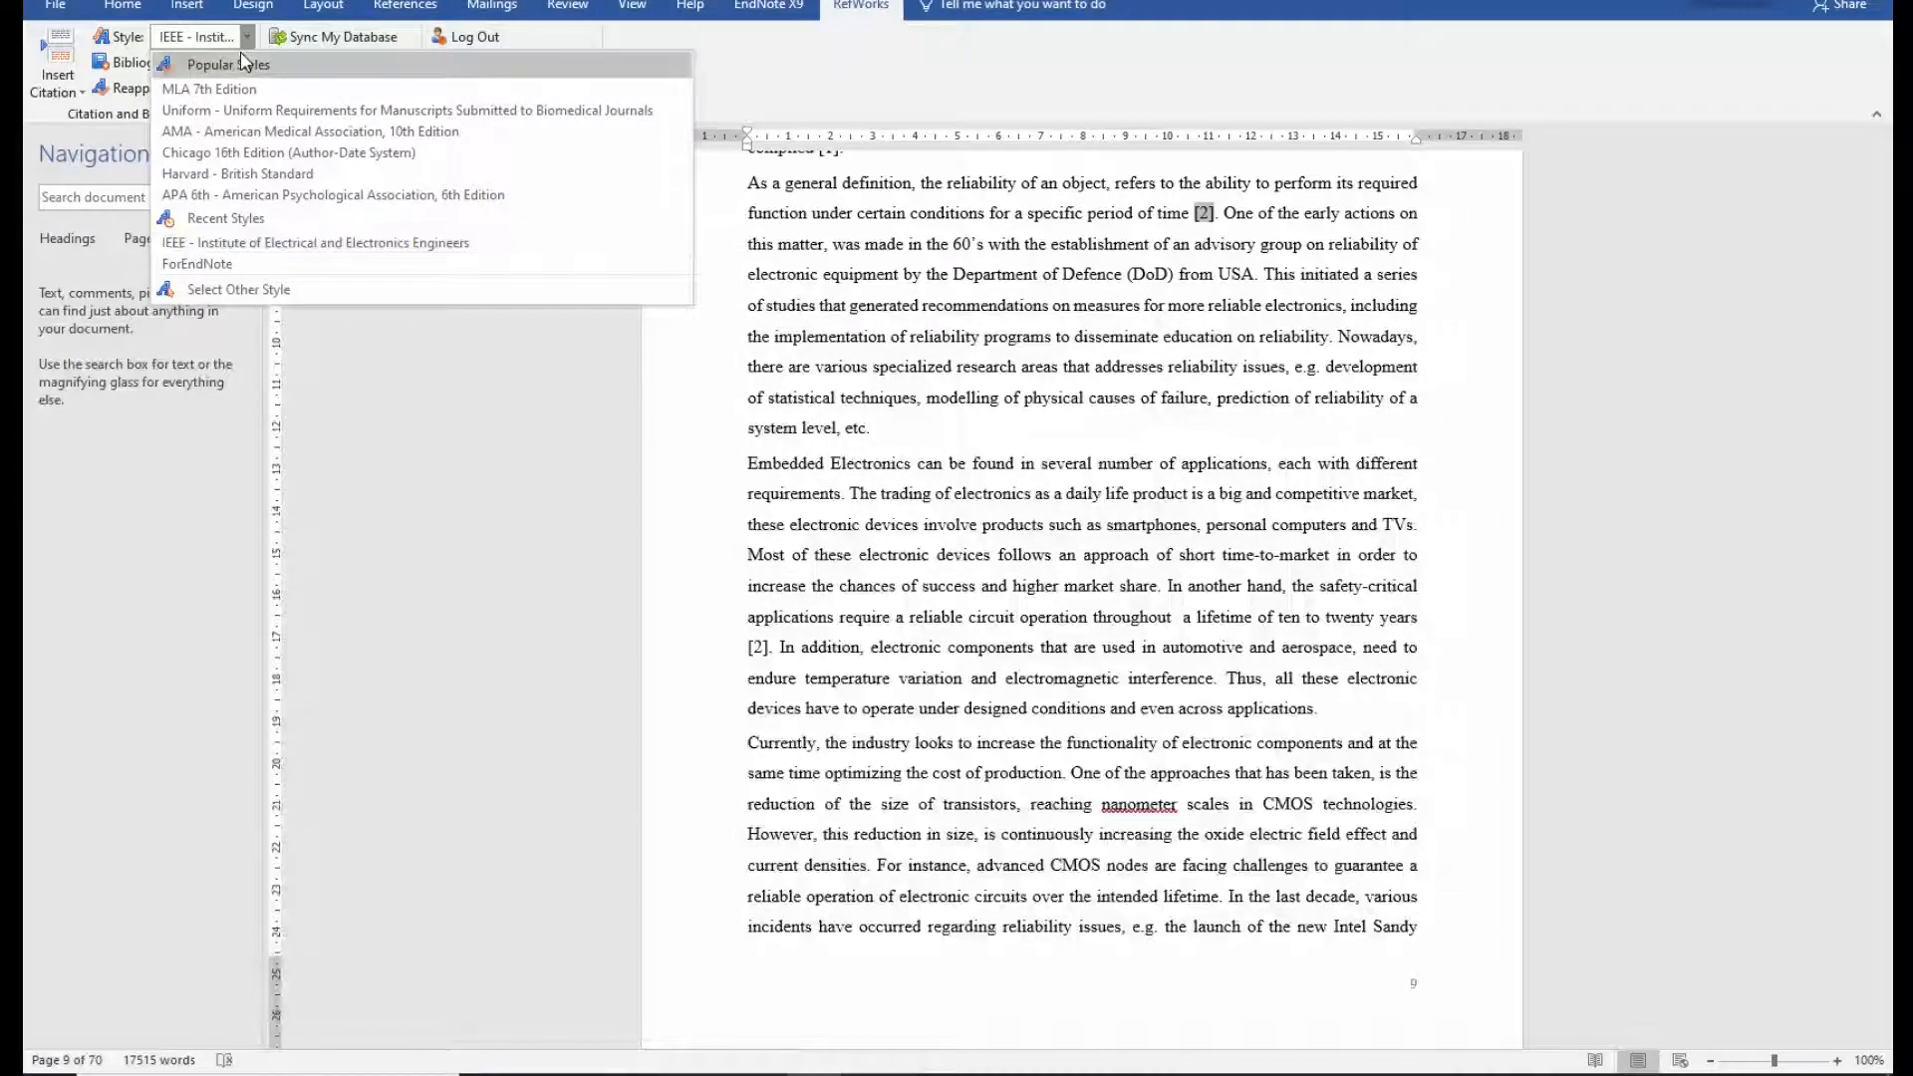
pyautogui.click(227, 291)
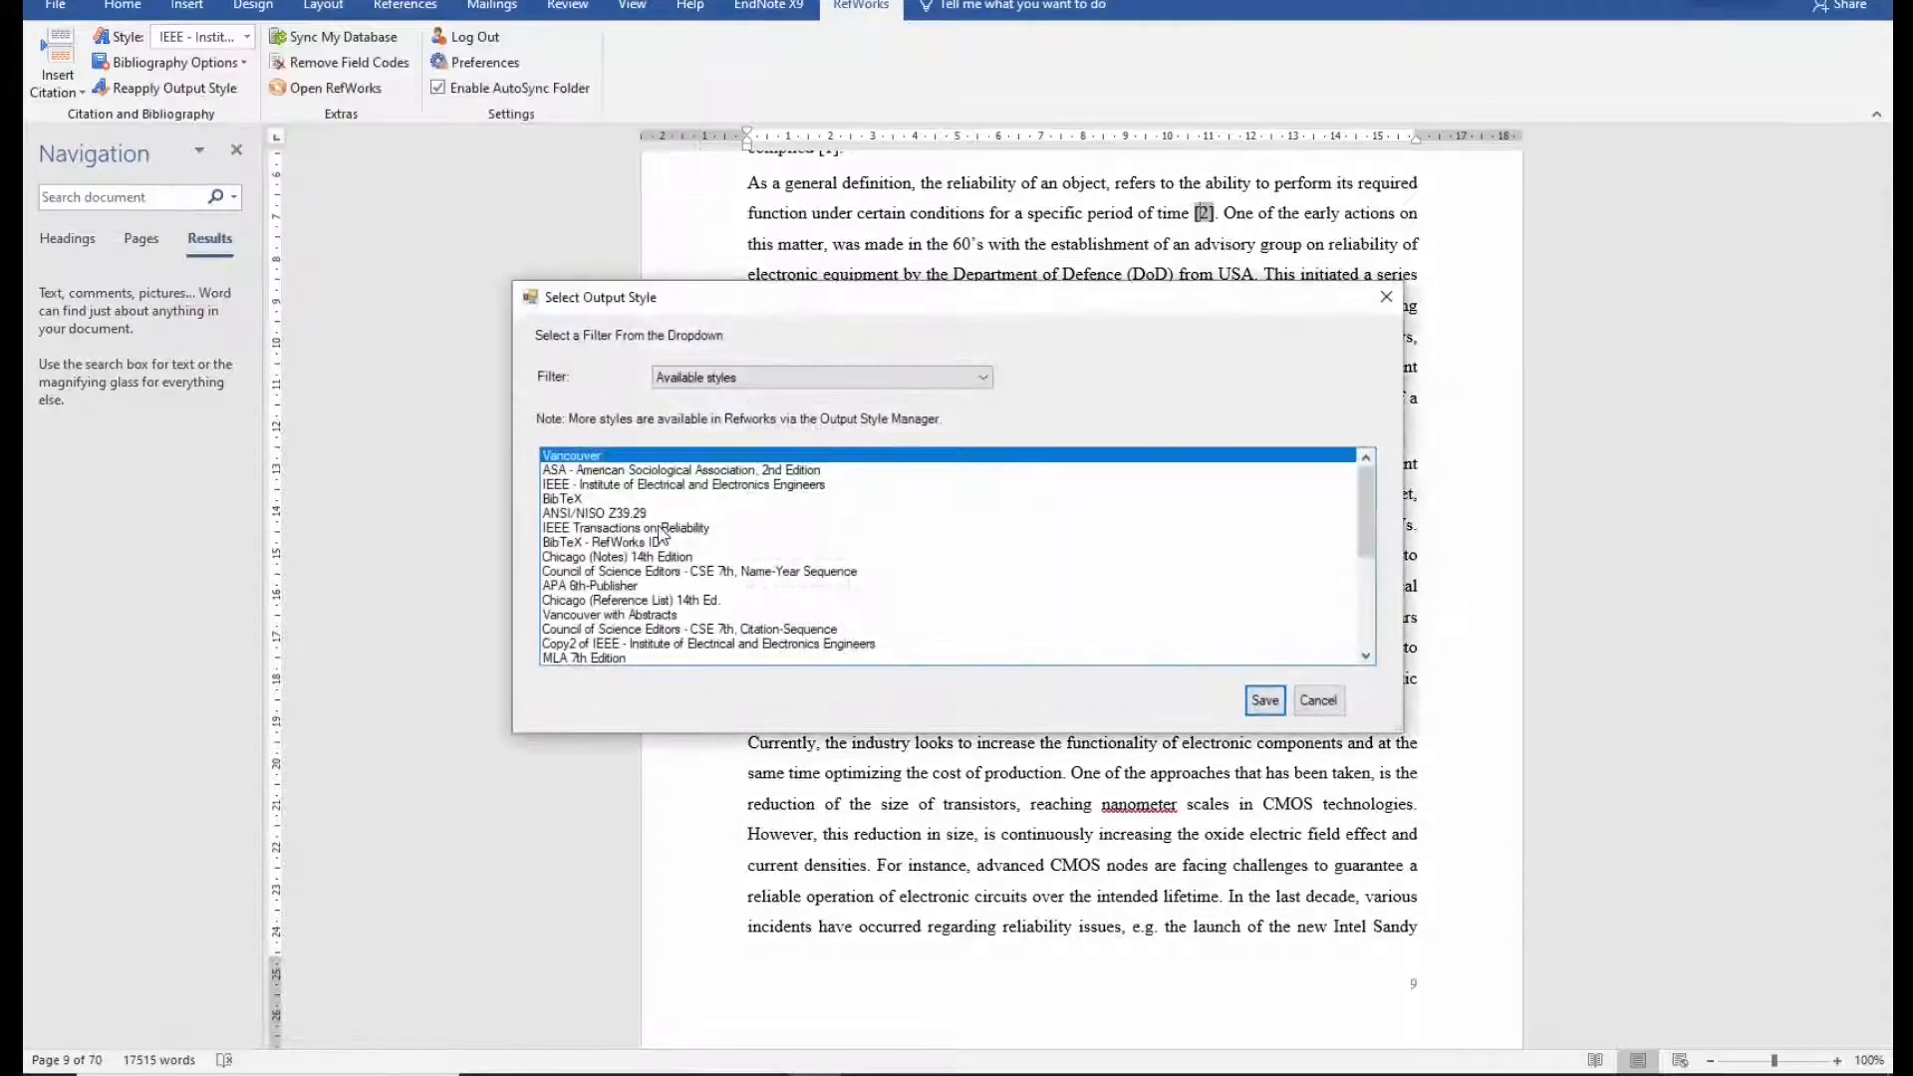
pyautogui.scroll(-10, 661, 539)
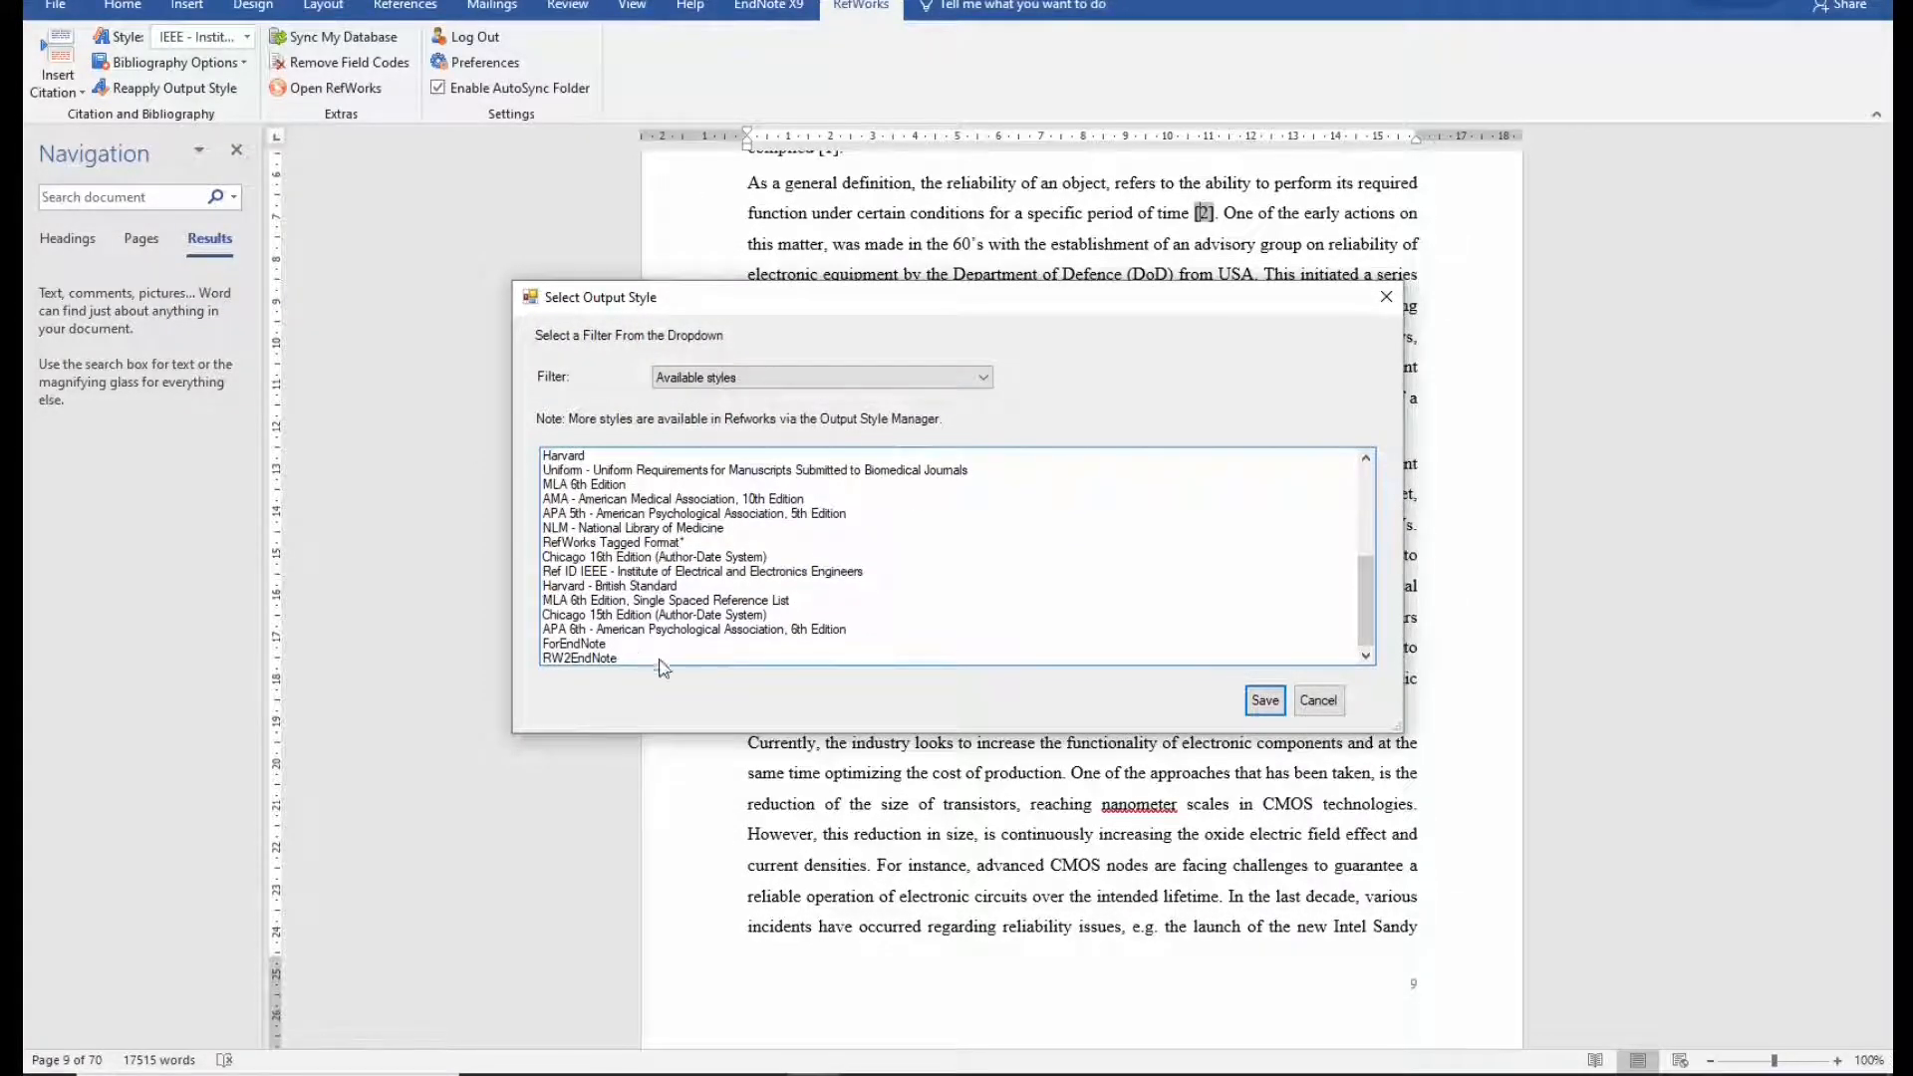
pyautogui.scroll(10, 687, 637)
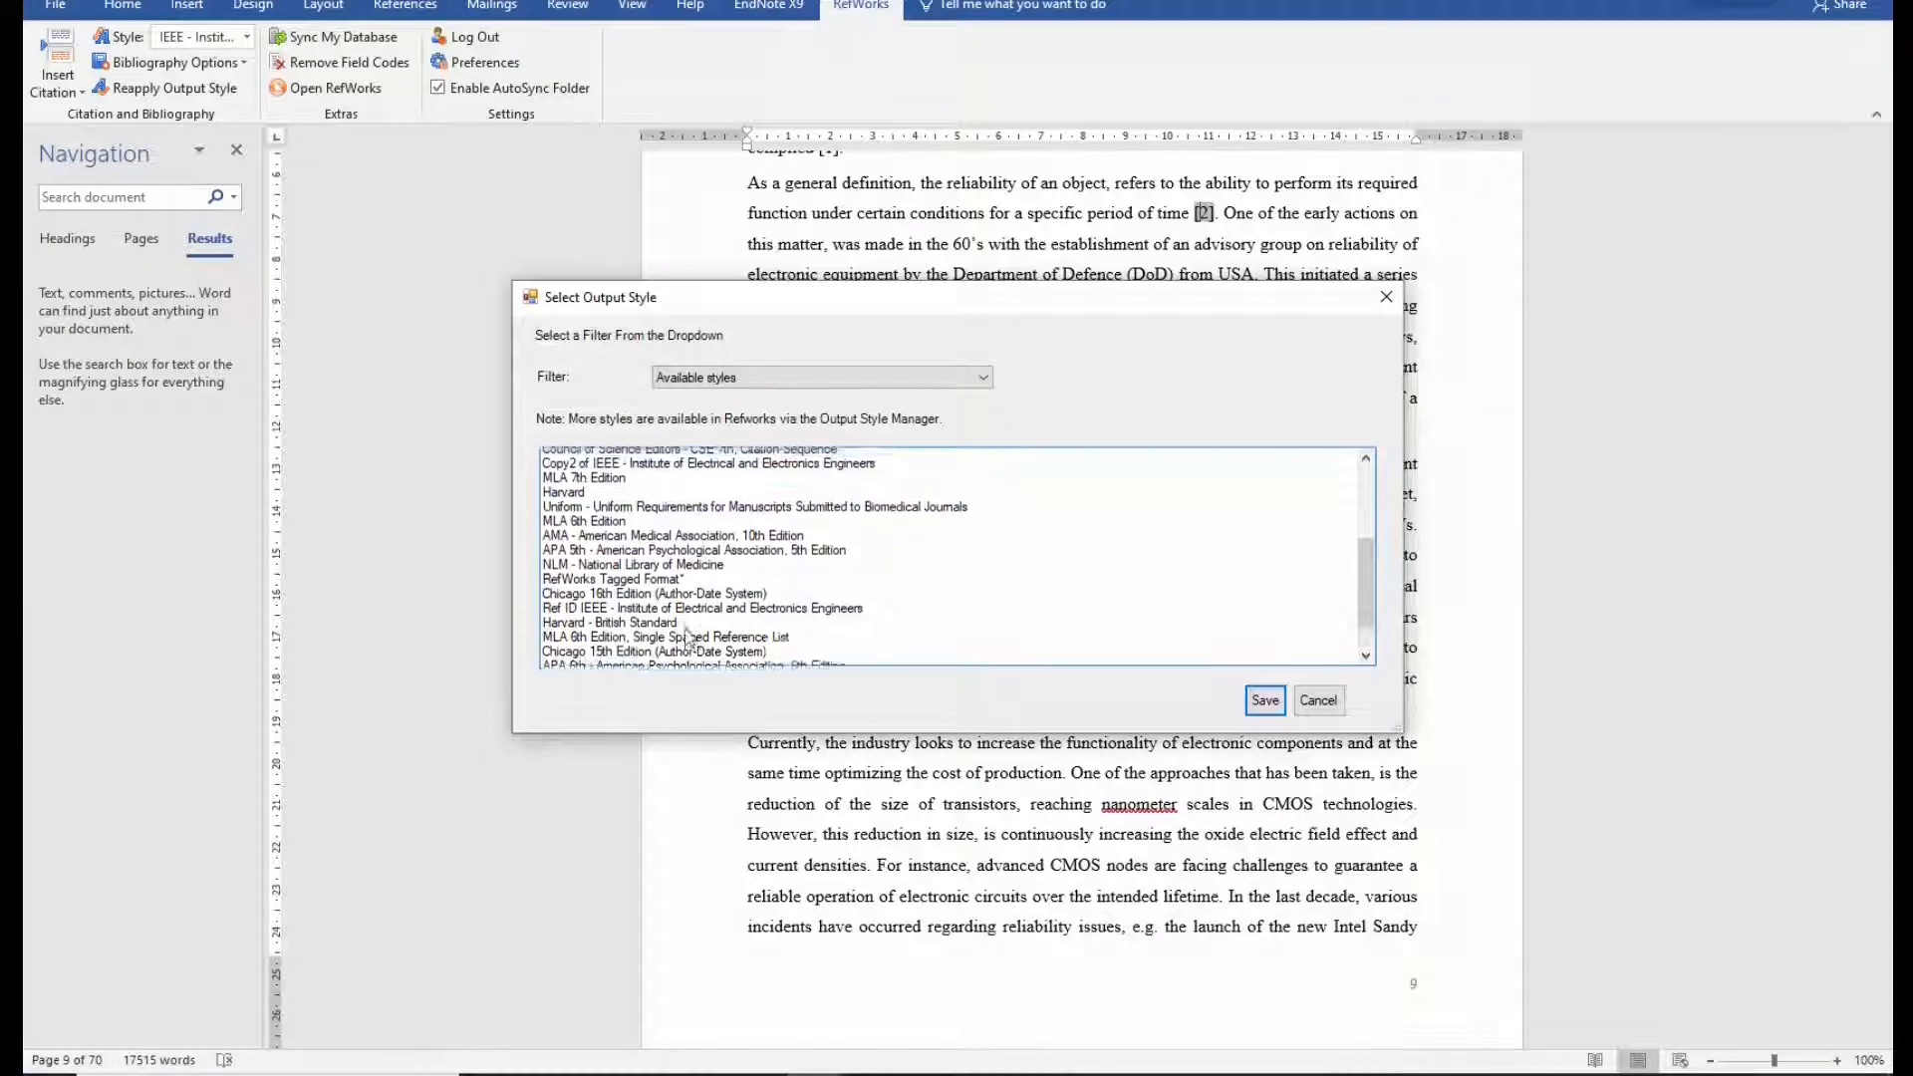
pyautogui.scroll(1, 687, 638)
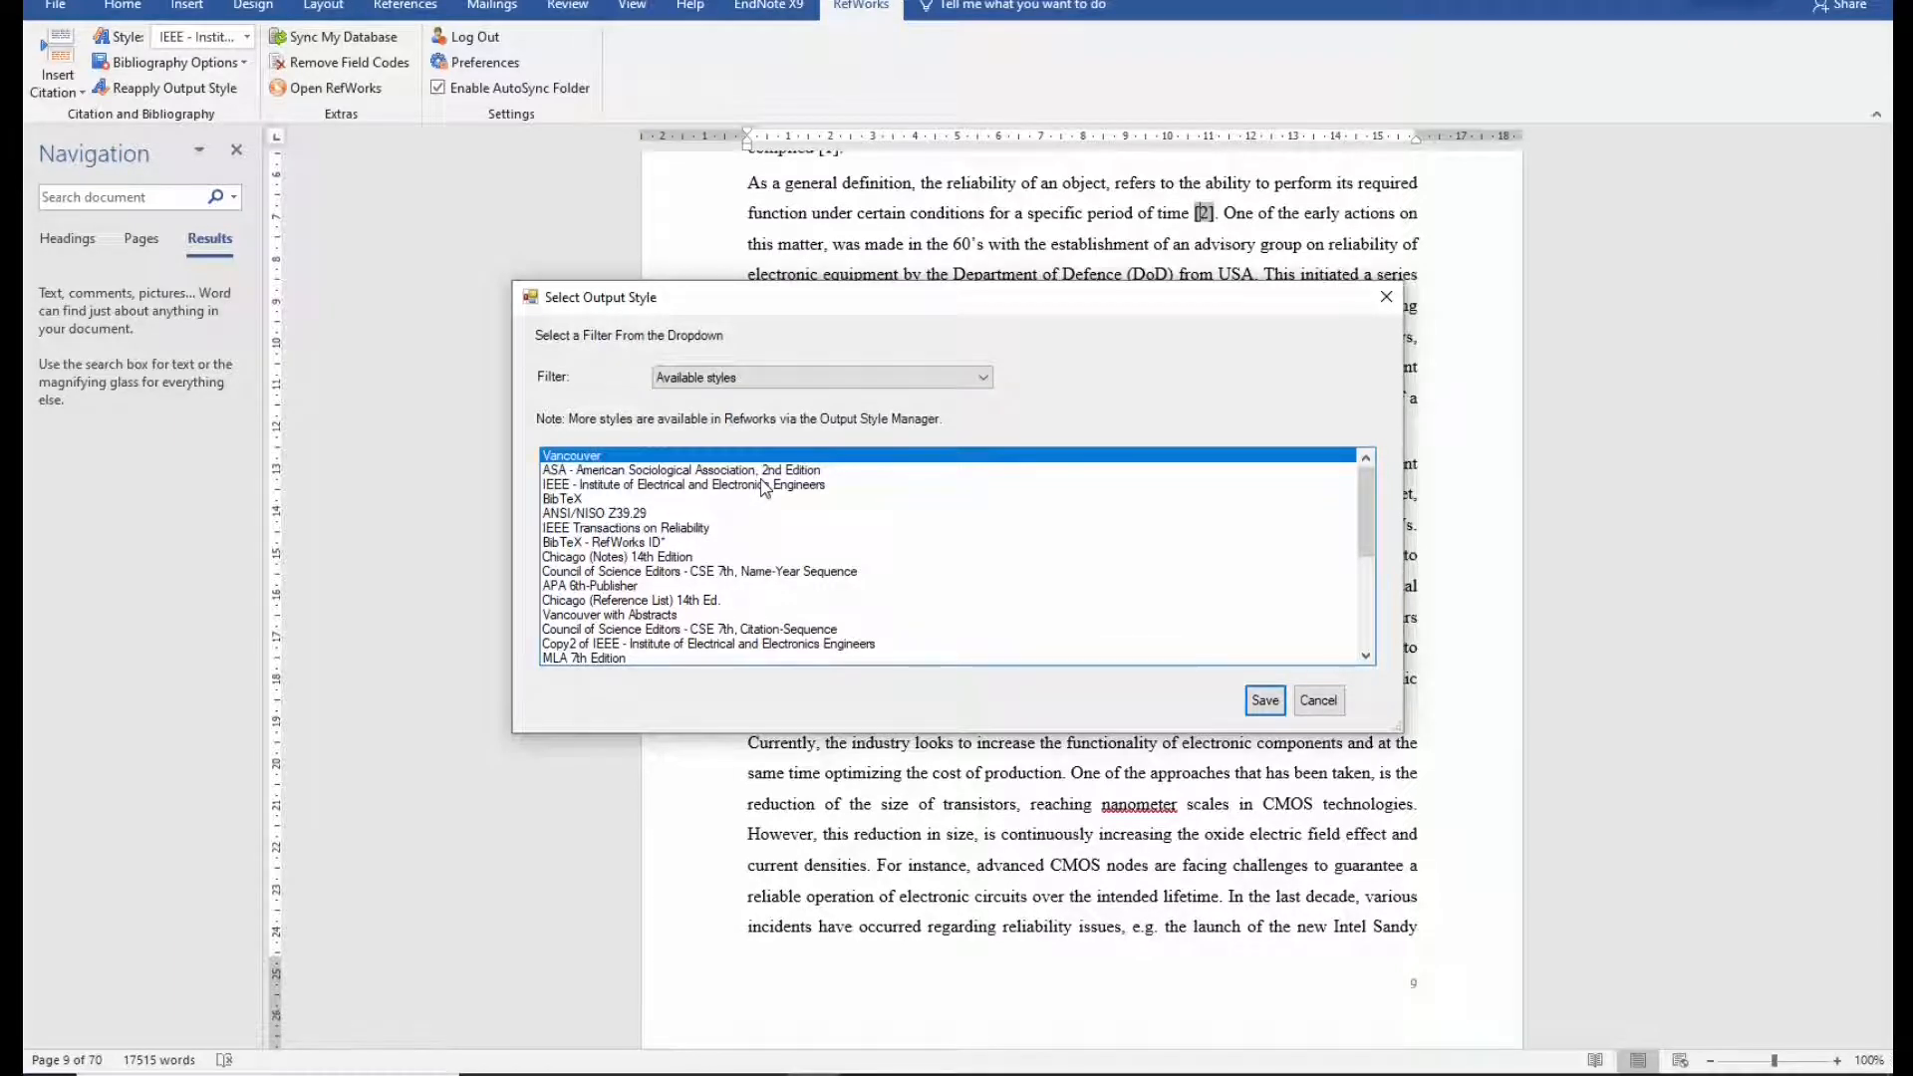
pyautogui.scroll(-1, 762, 480)
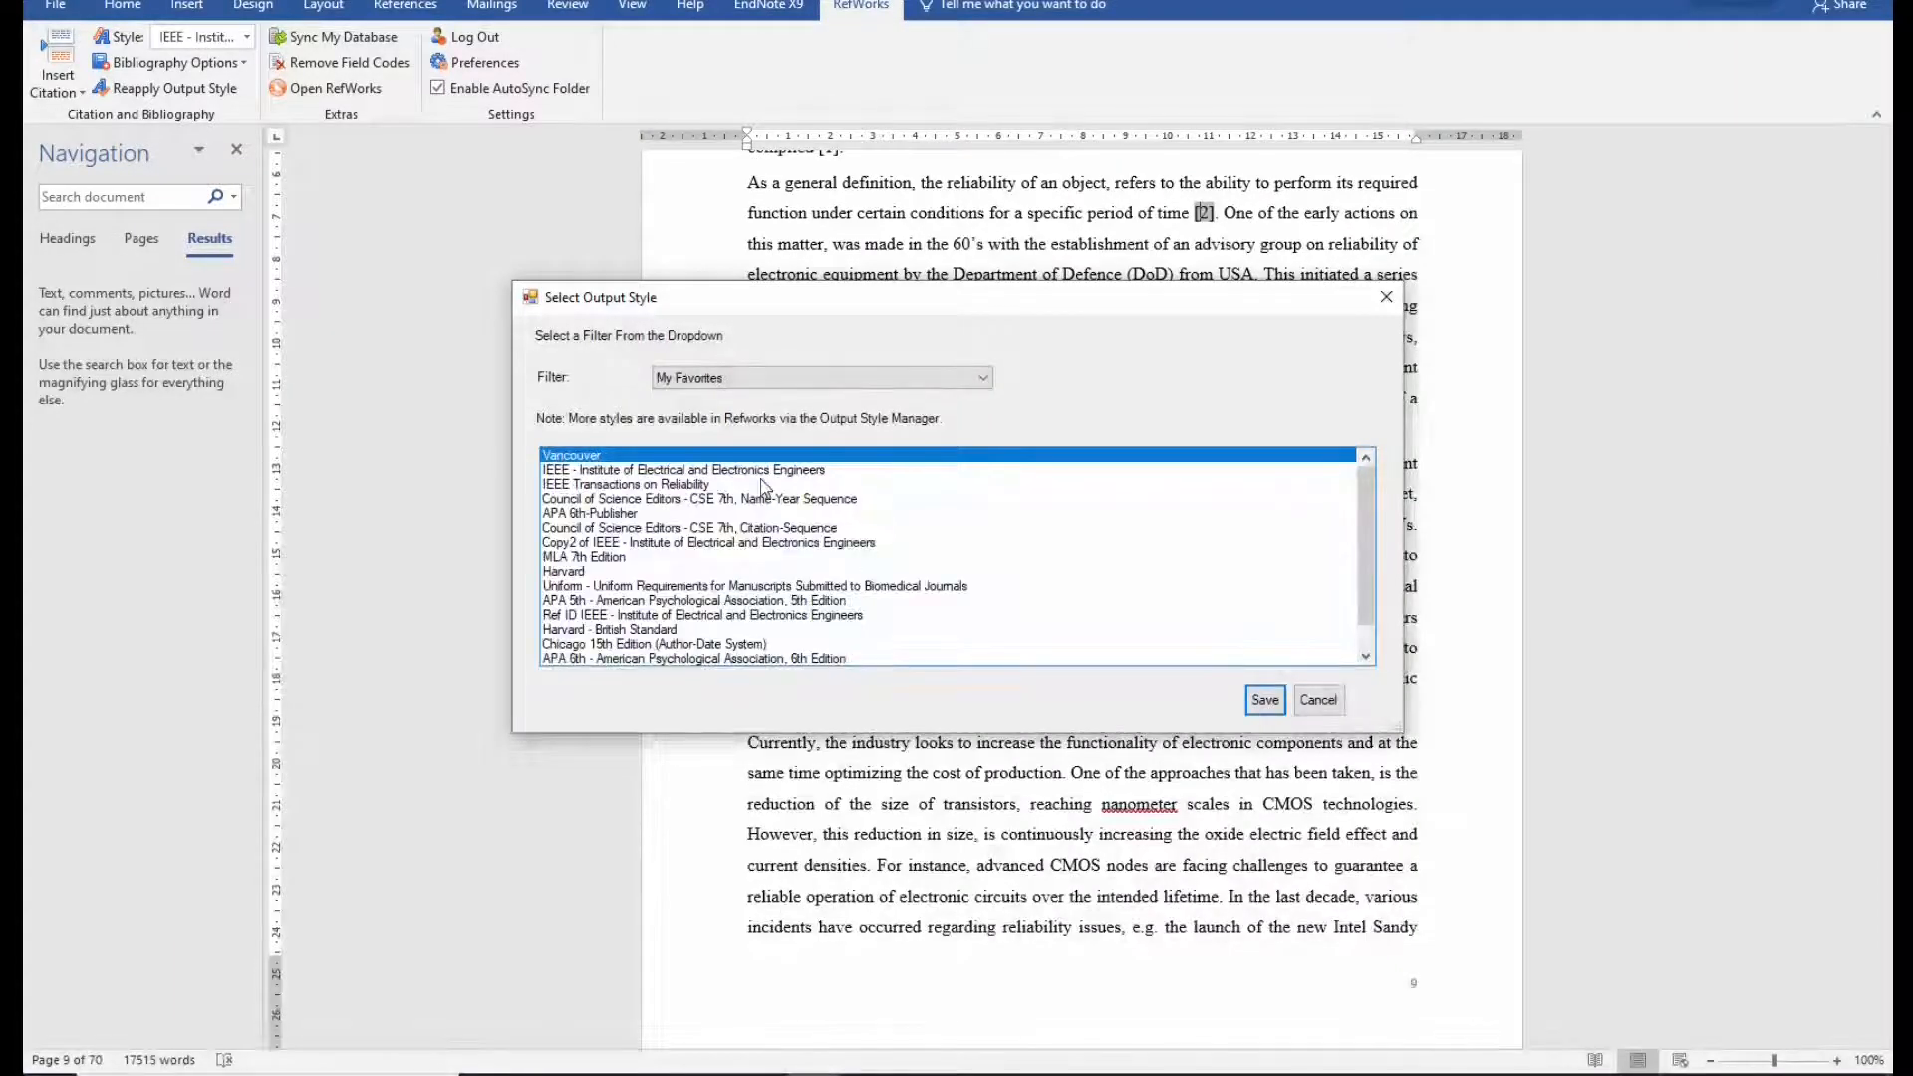
pyautogui.click(847, 377)
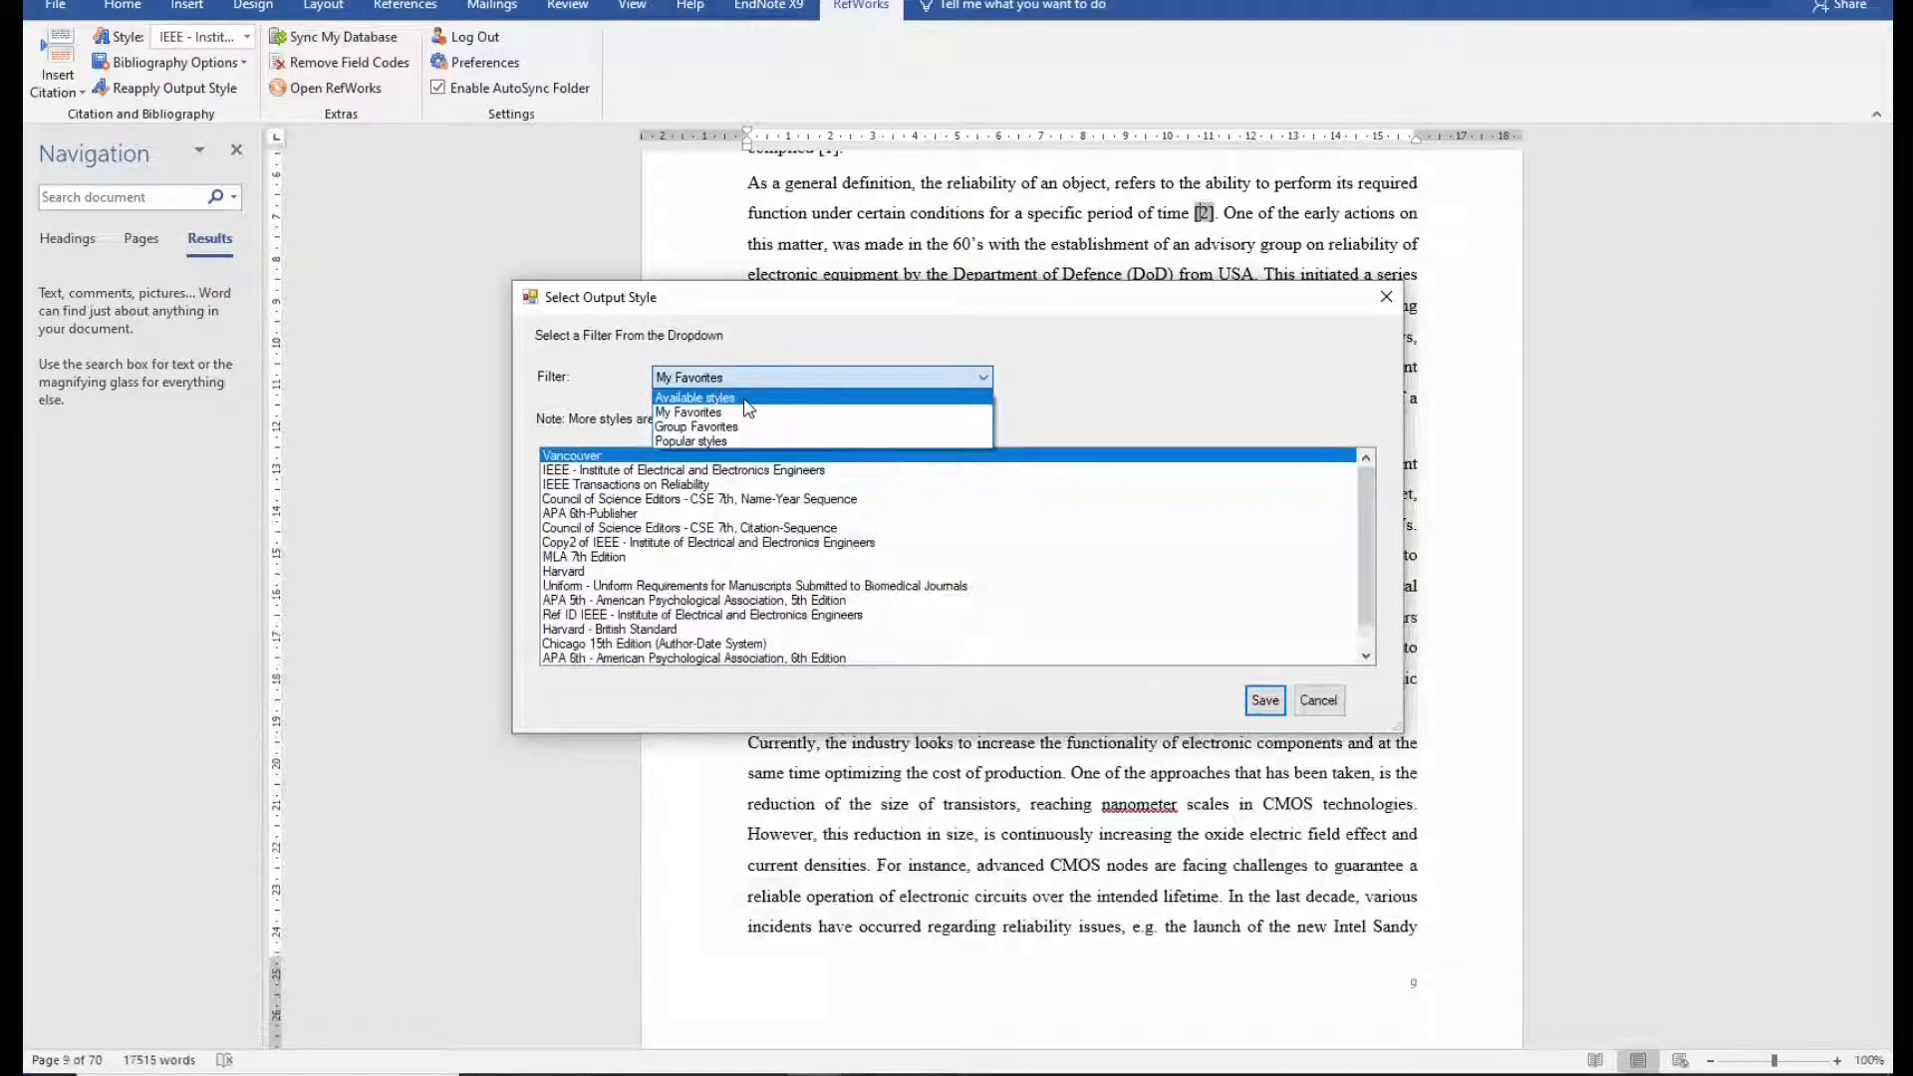
pyautogui.click(745, 399)
pyautogui.click(672, 499)
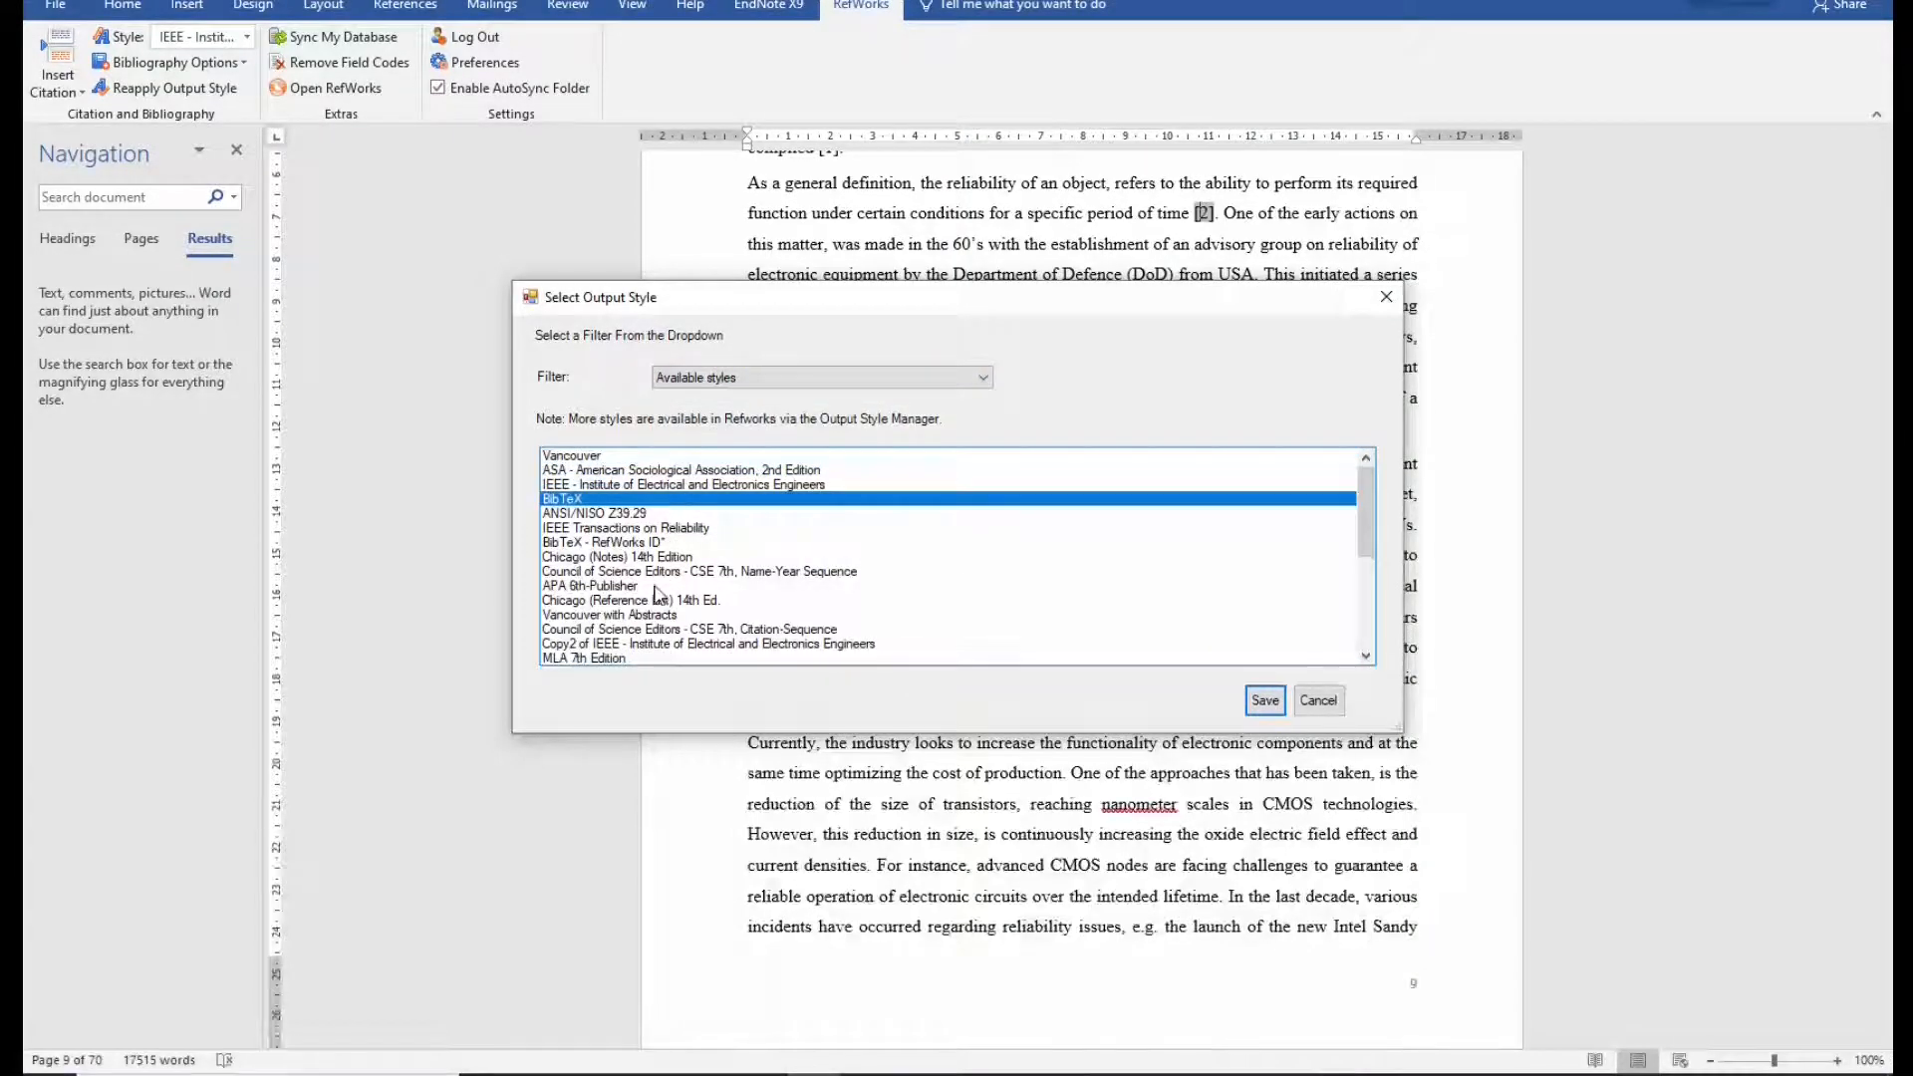
pyautogui.scroll(-5, 658, 595)
pyautogui.scroll(-1, 625, 618)
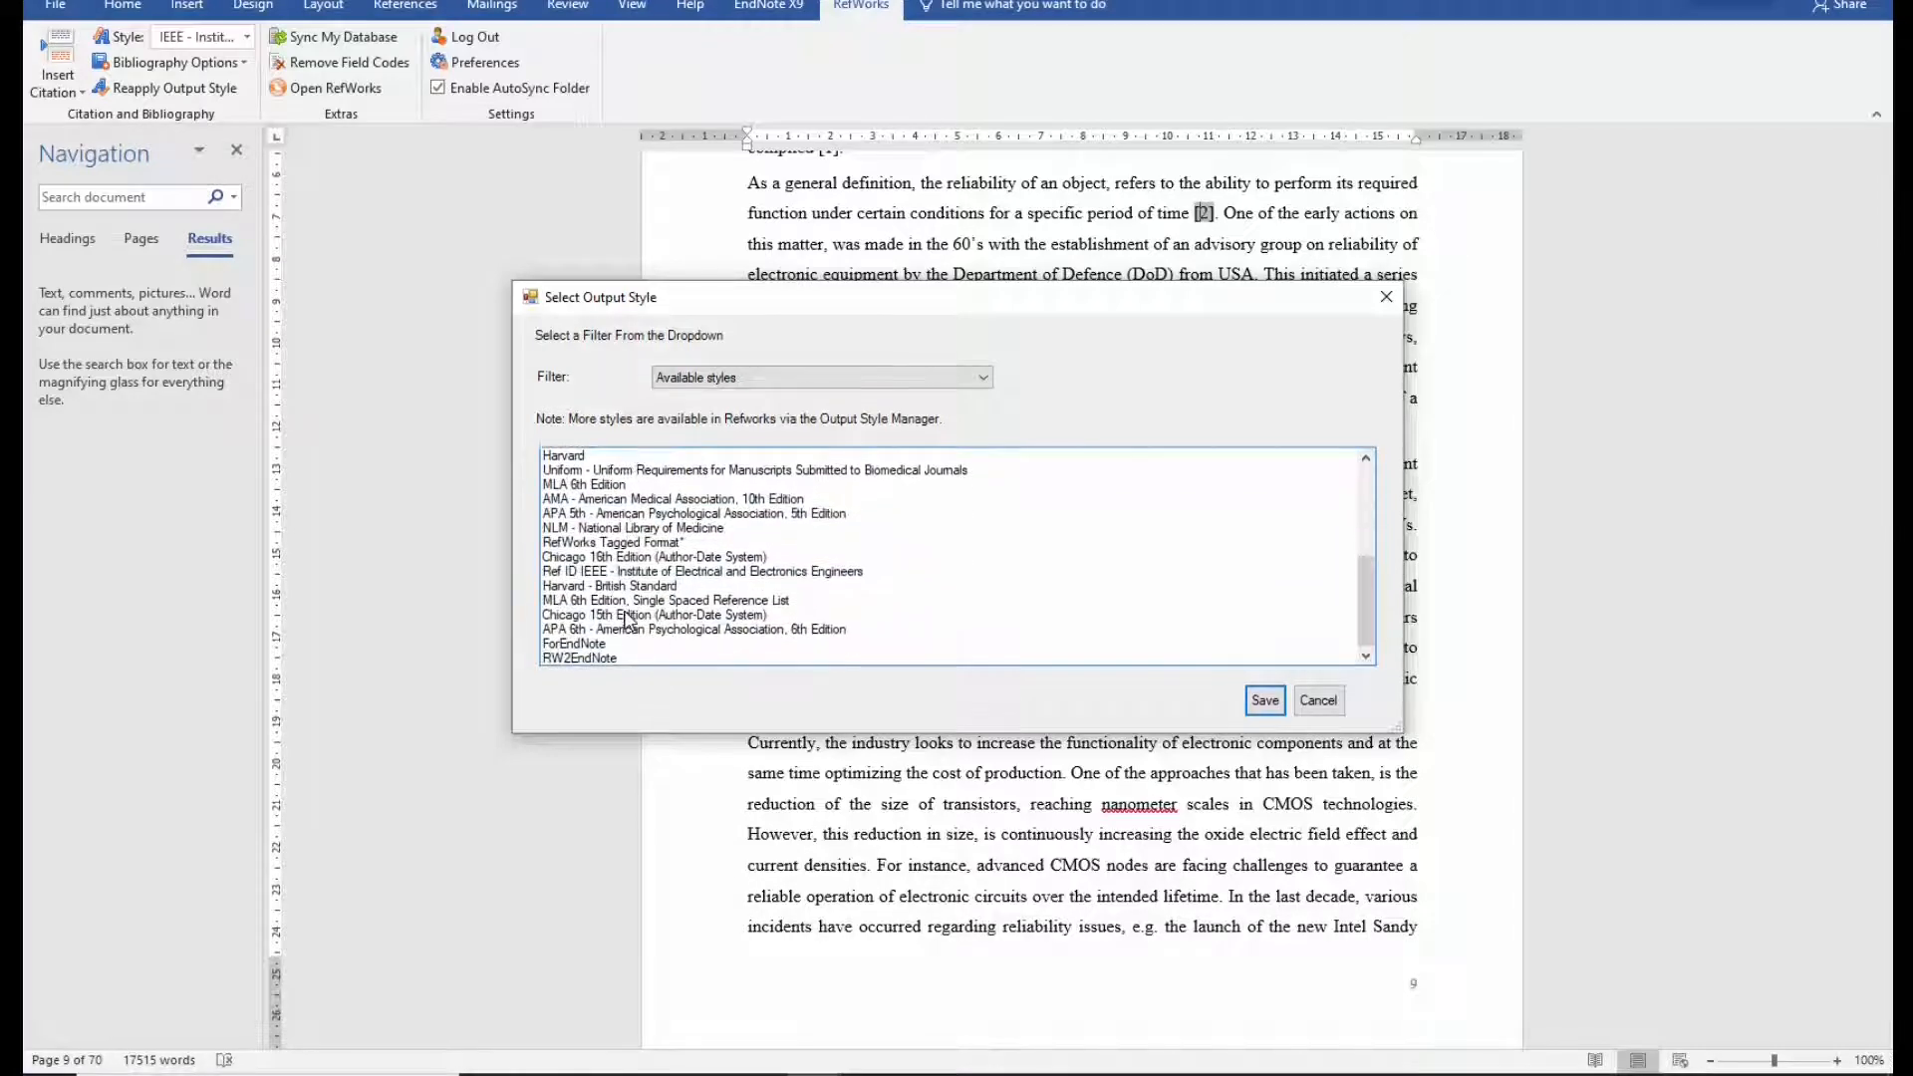
pyautogui.click(1317, 700)
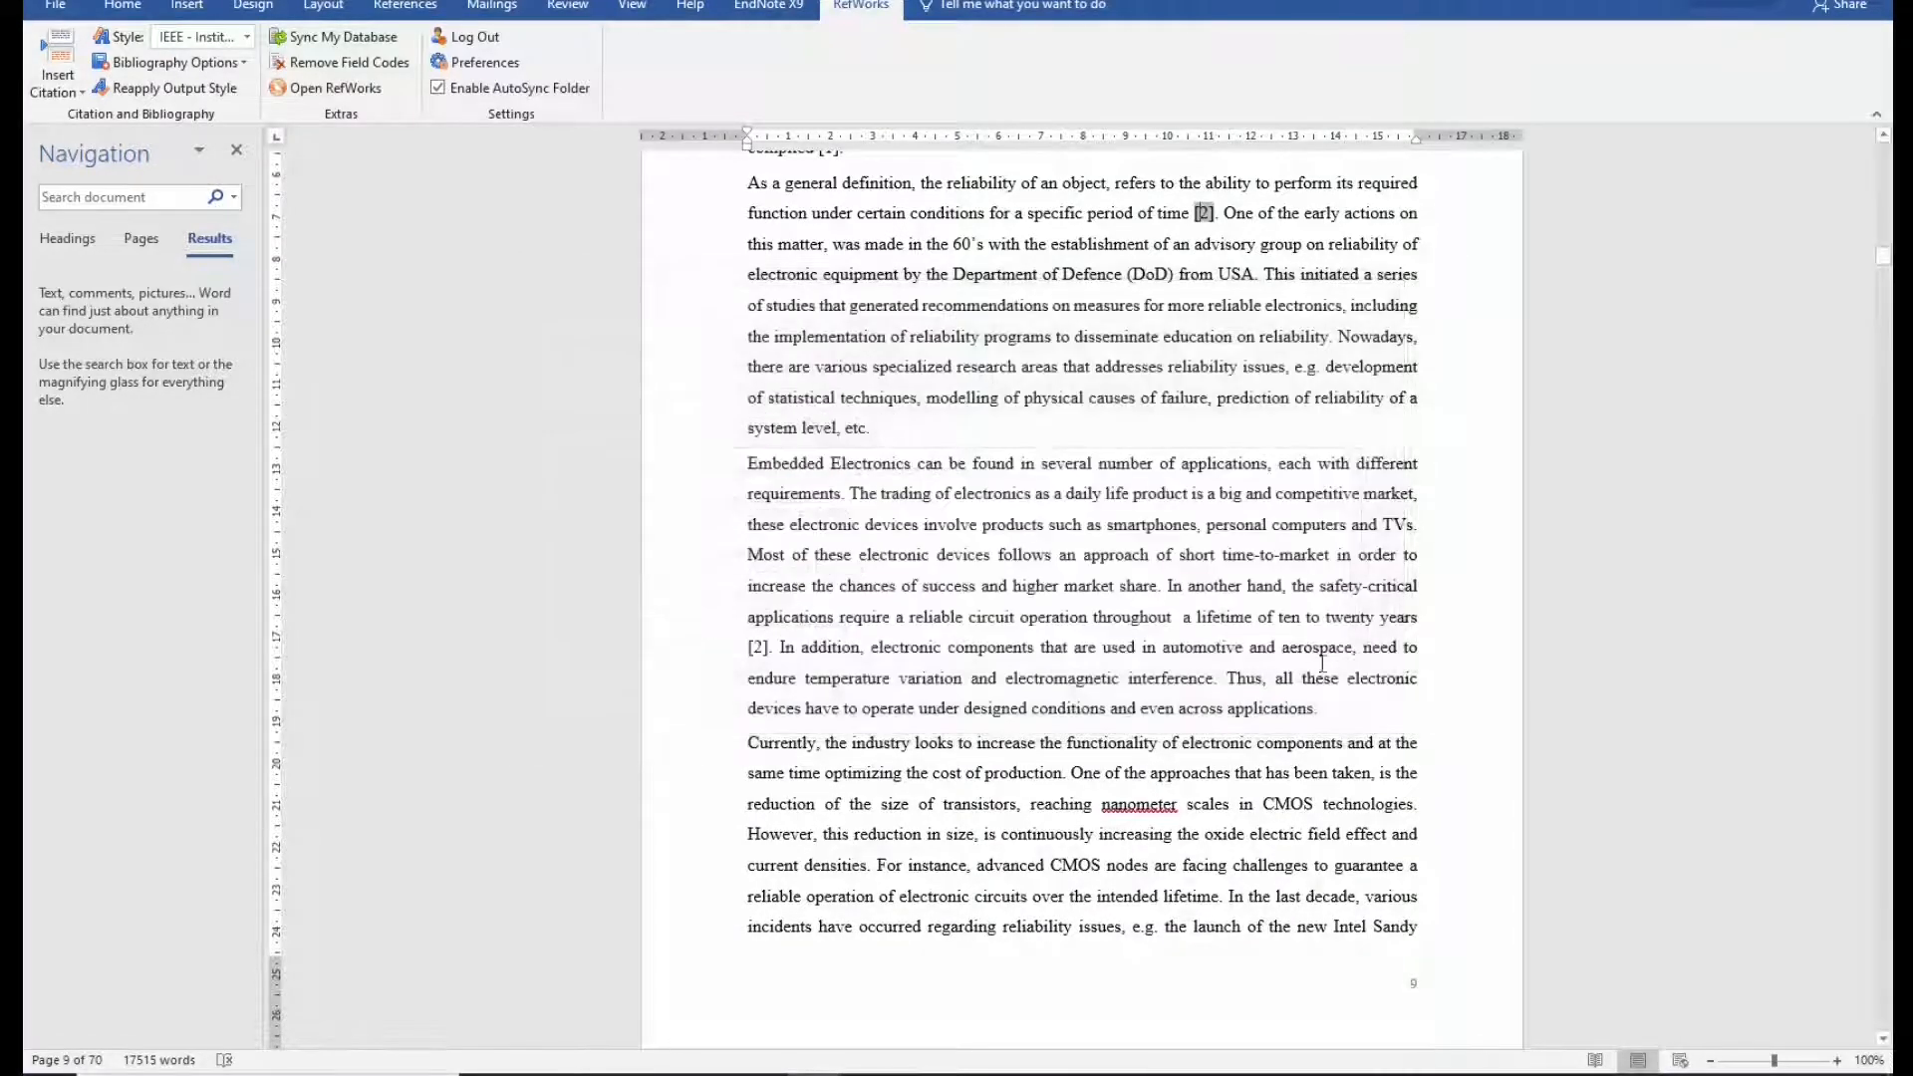
# Sync My Database, then select and save RefW to EndNote as the document's output style.
pyautogui.click(387, 48)
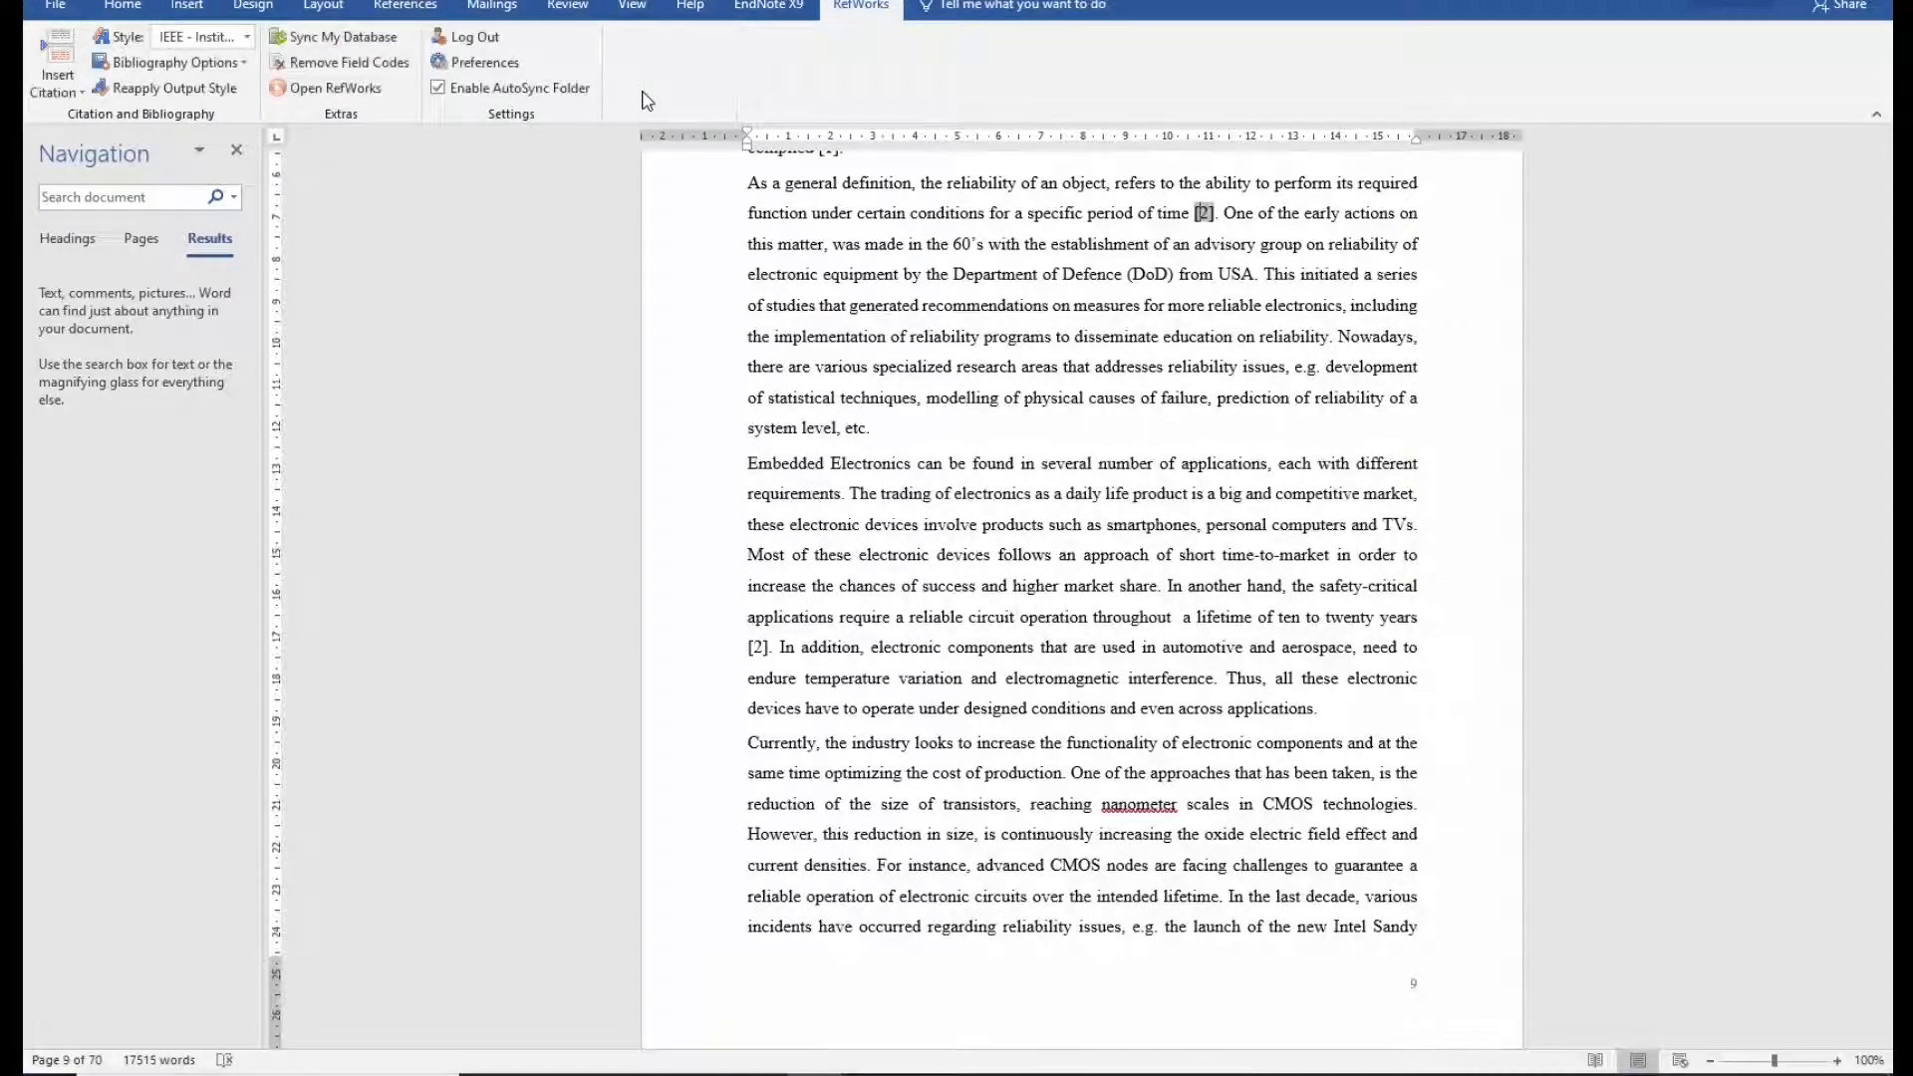
pyautogui.click(246, 38)
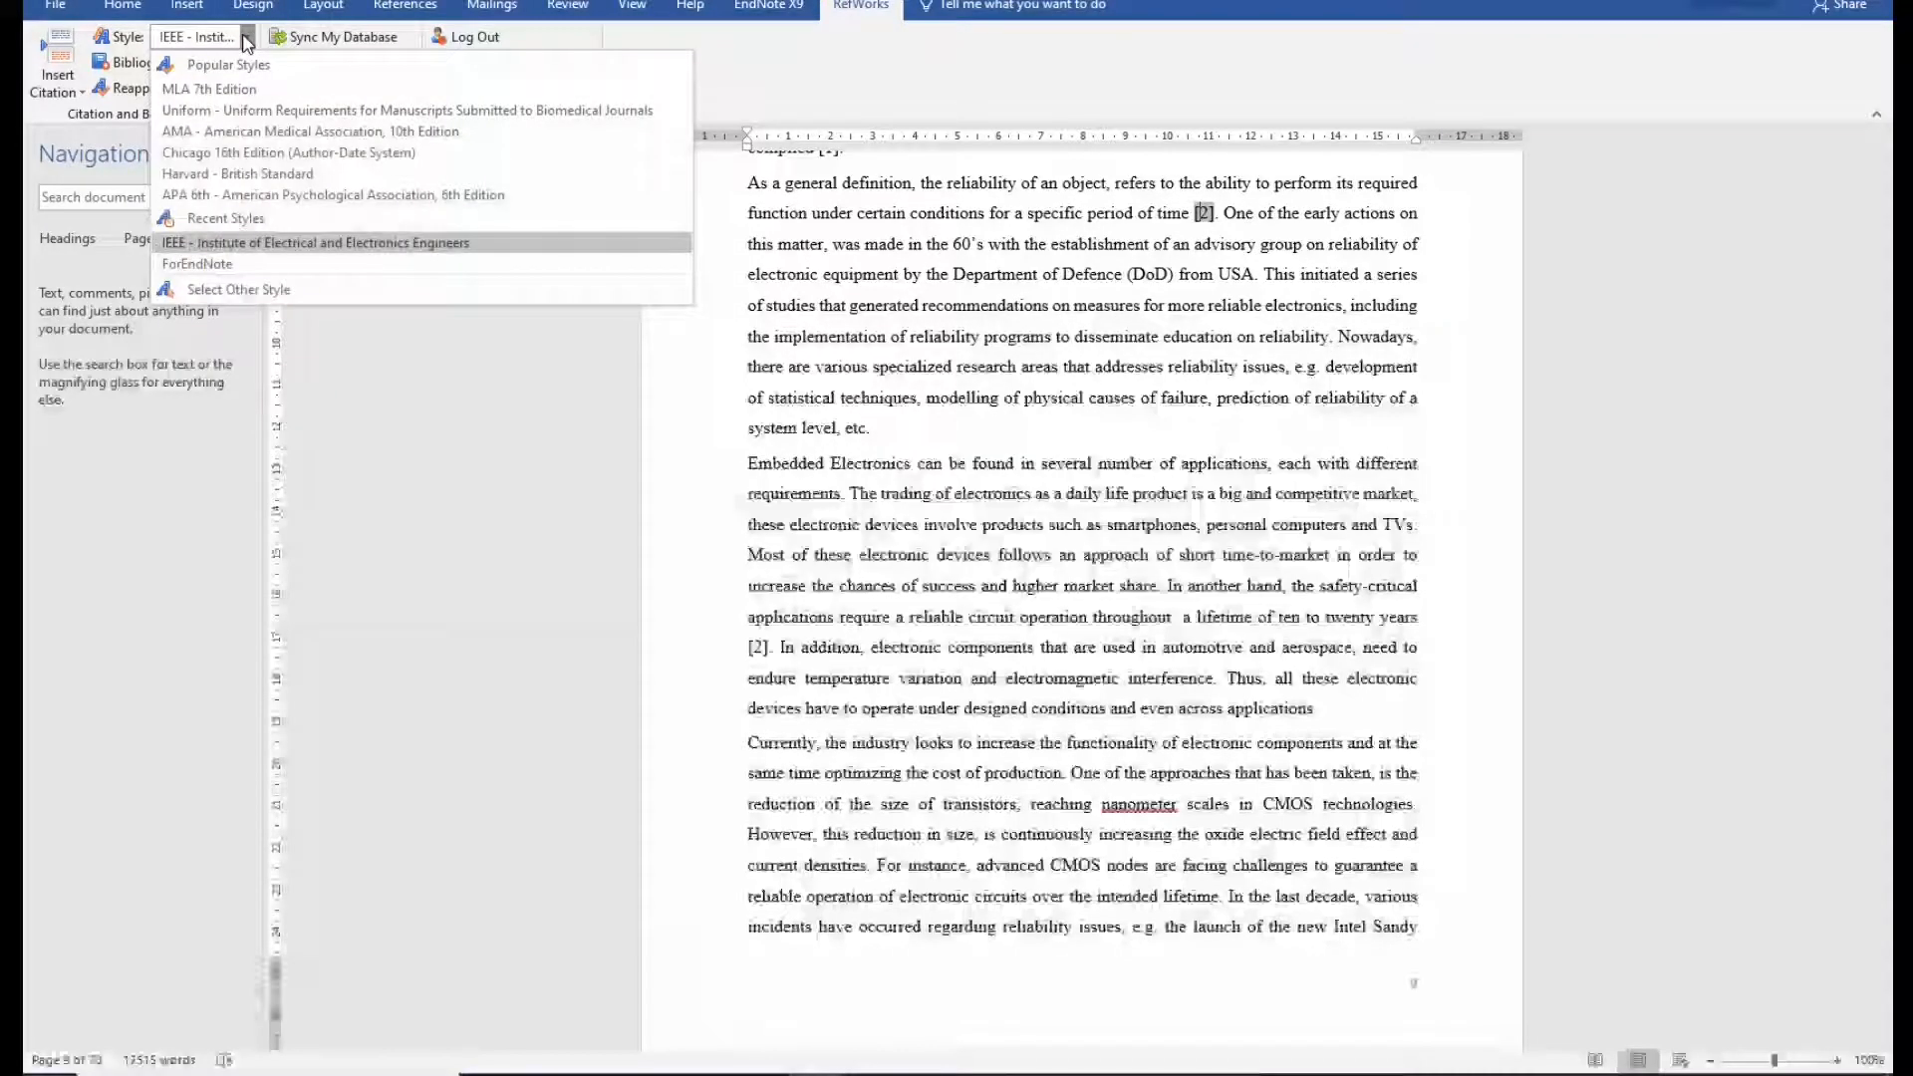
pyautogui.click(267, 291)
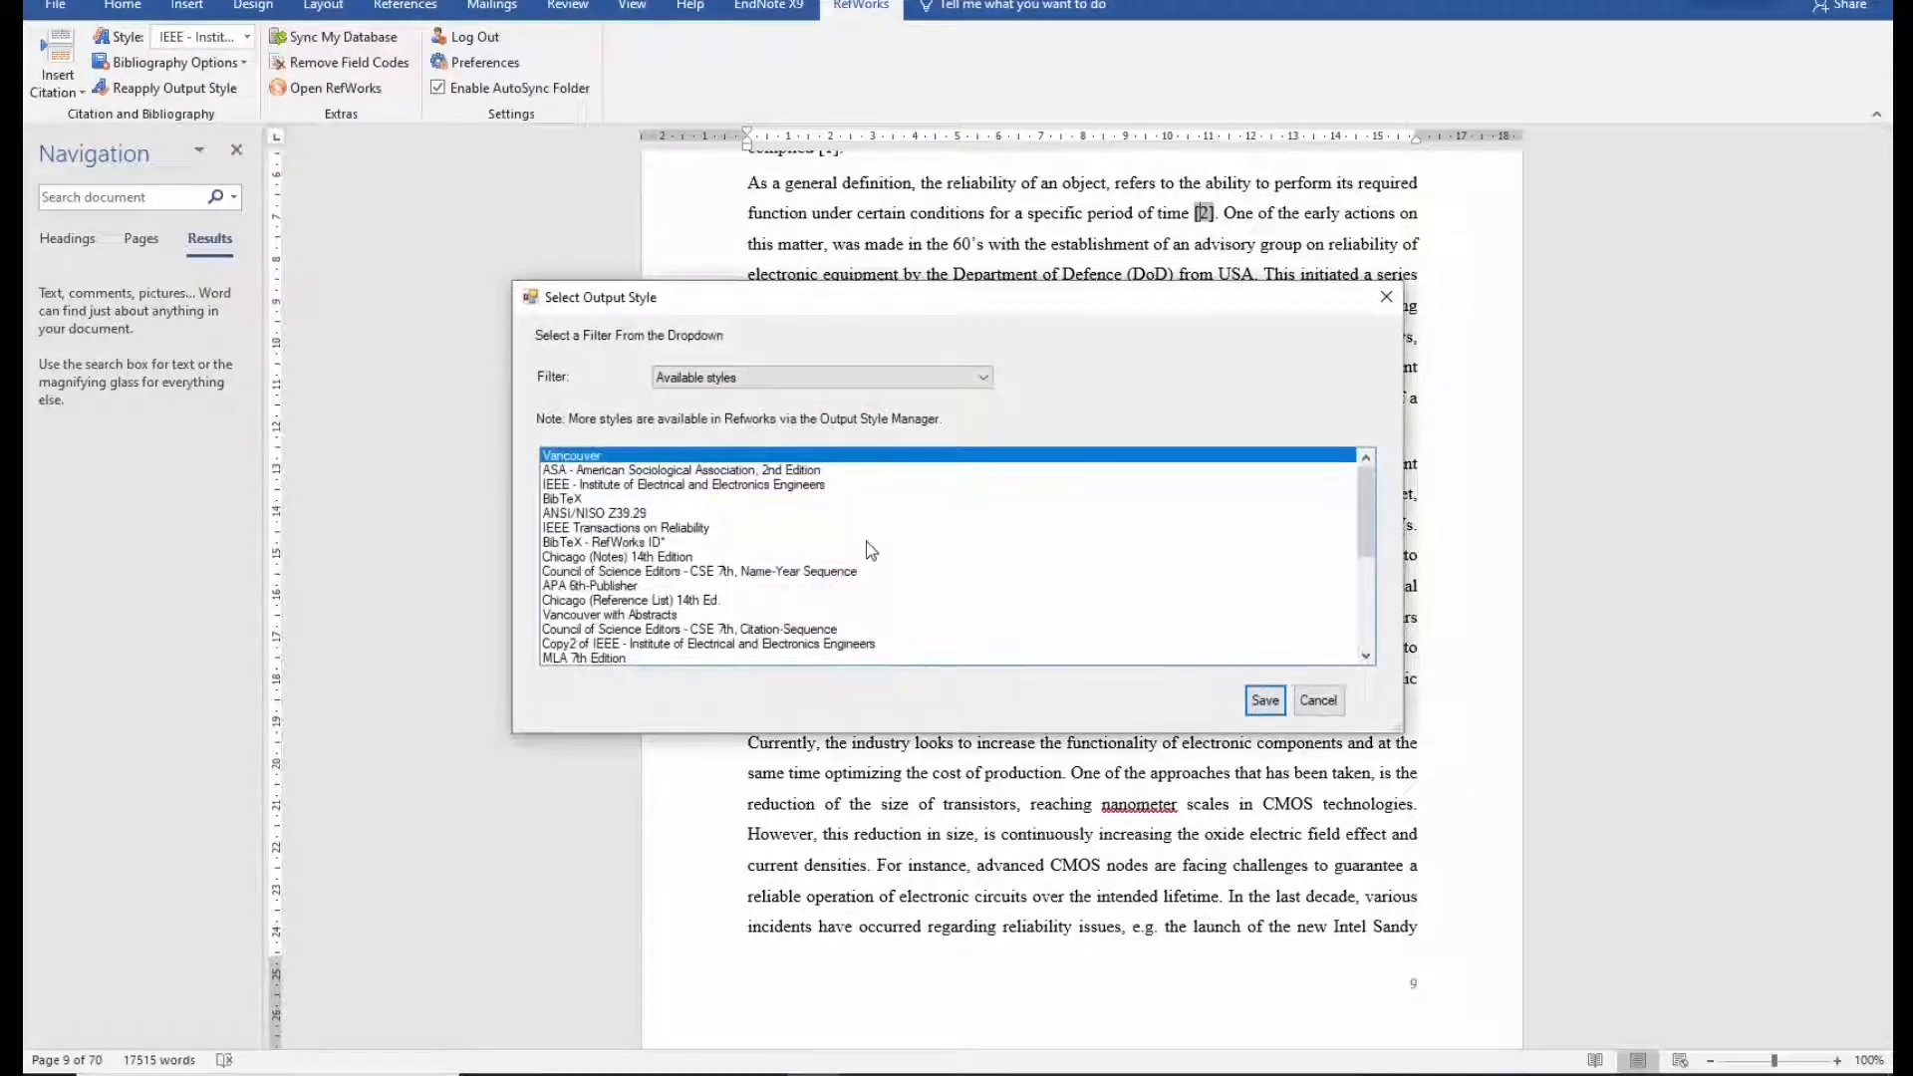
pyautogui.scroll(-4, 863, 558)
pyautogui.scroll(-1, 863, 565)
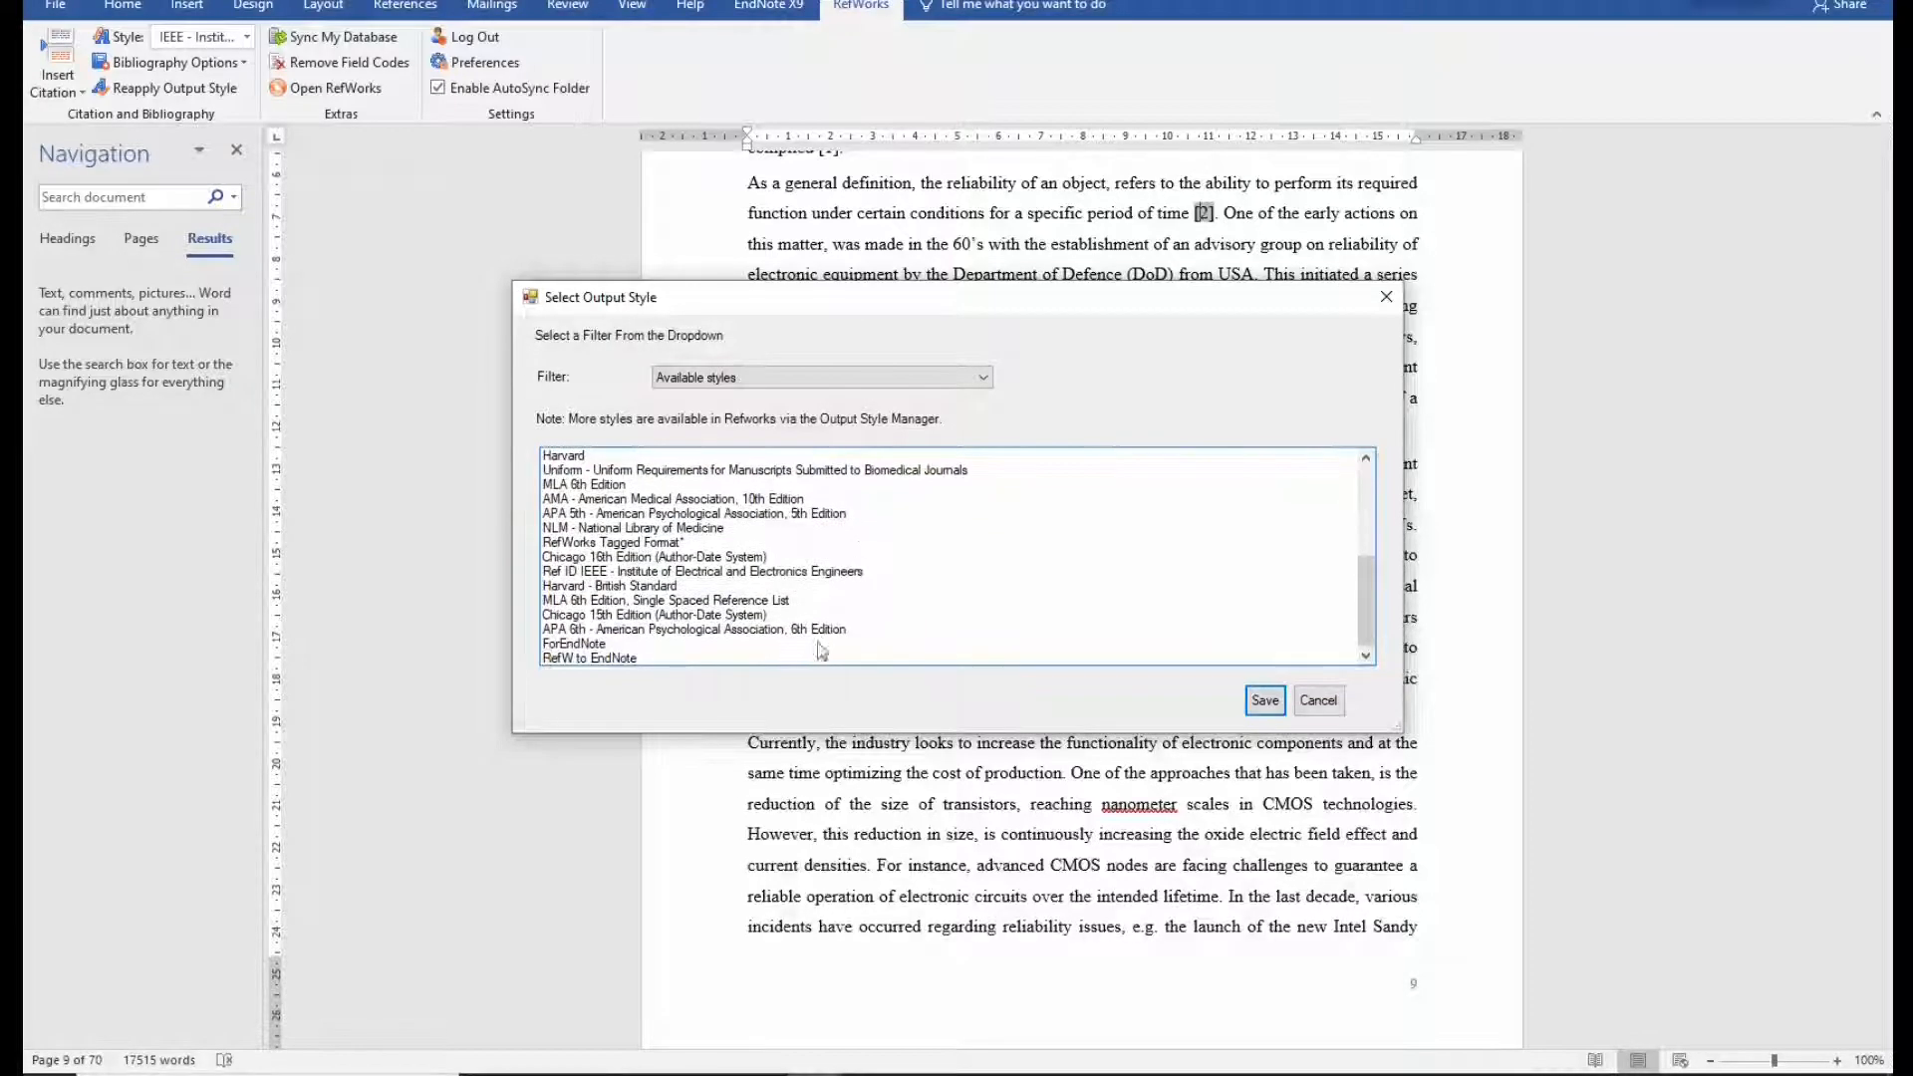
pyautogui.click(596, 659)
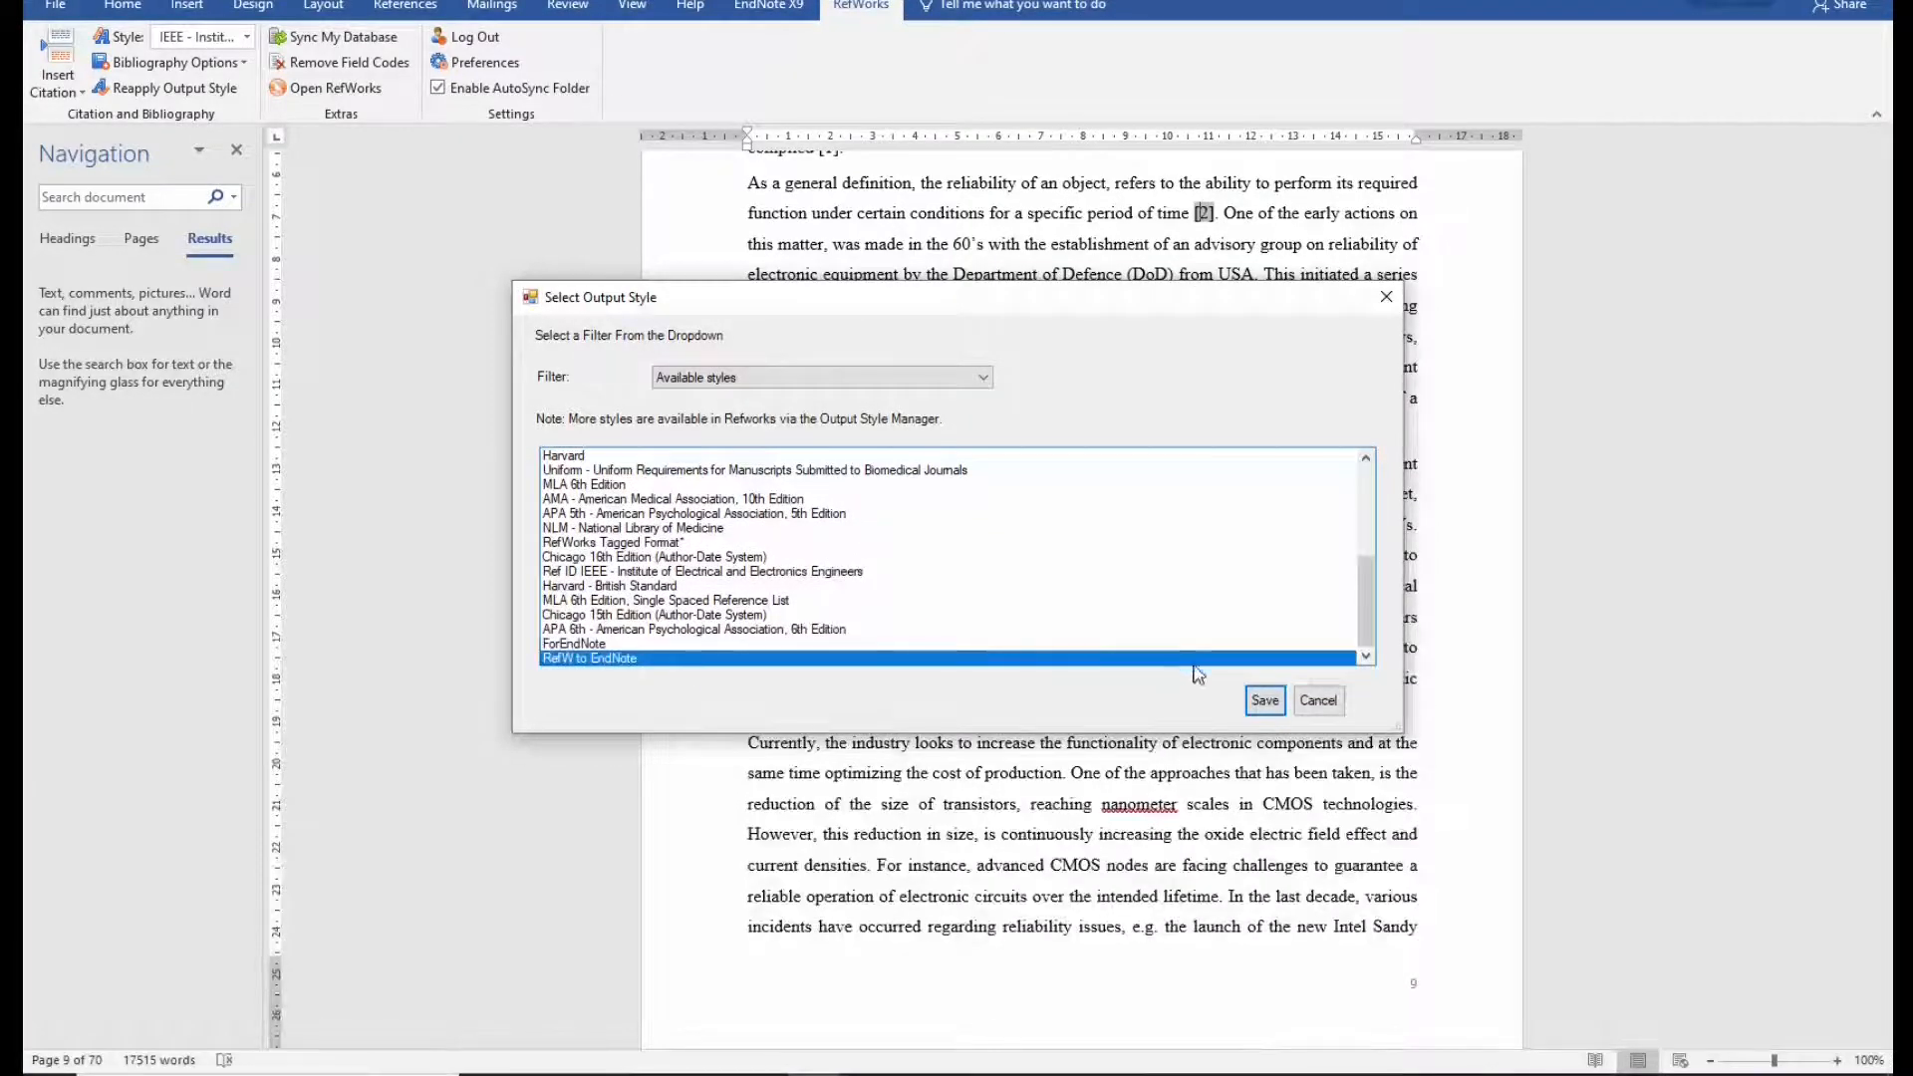
pyautogui.click(1264, 702)
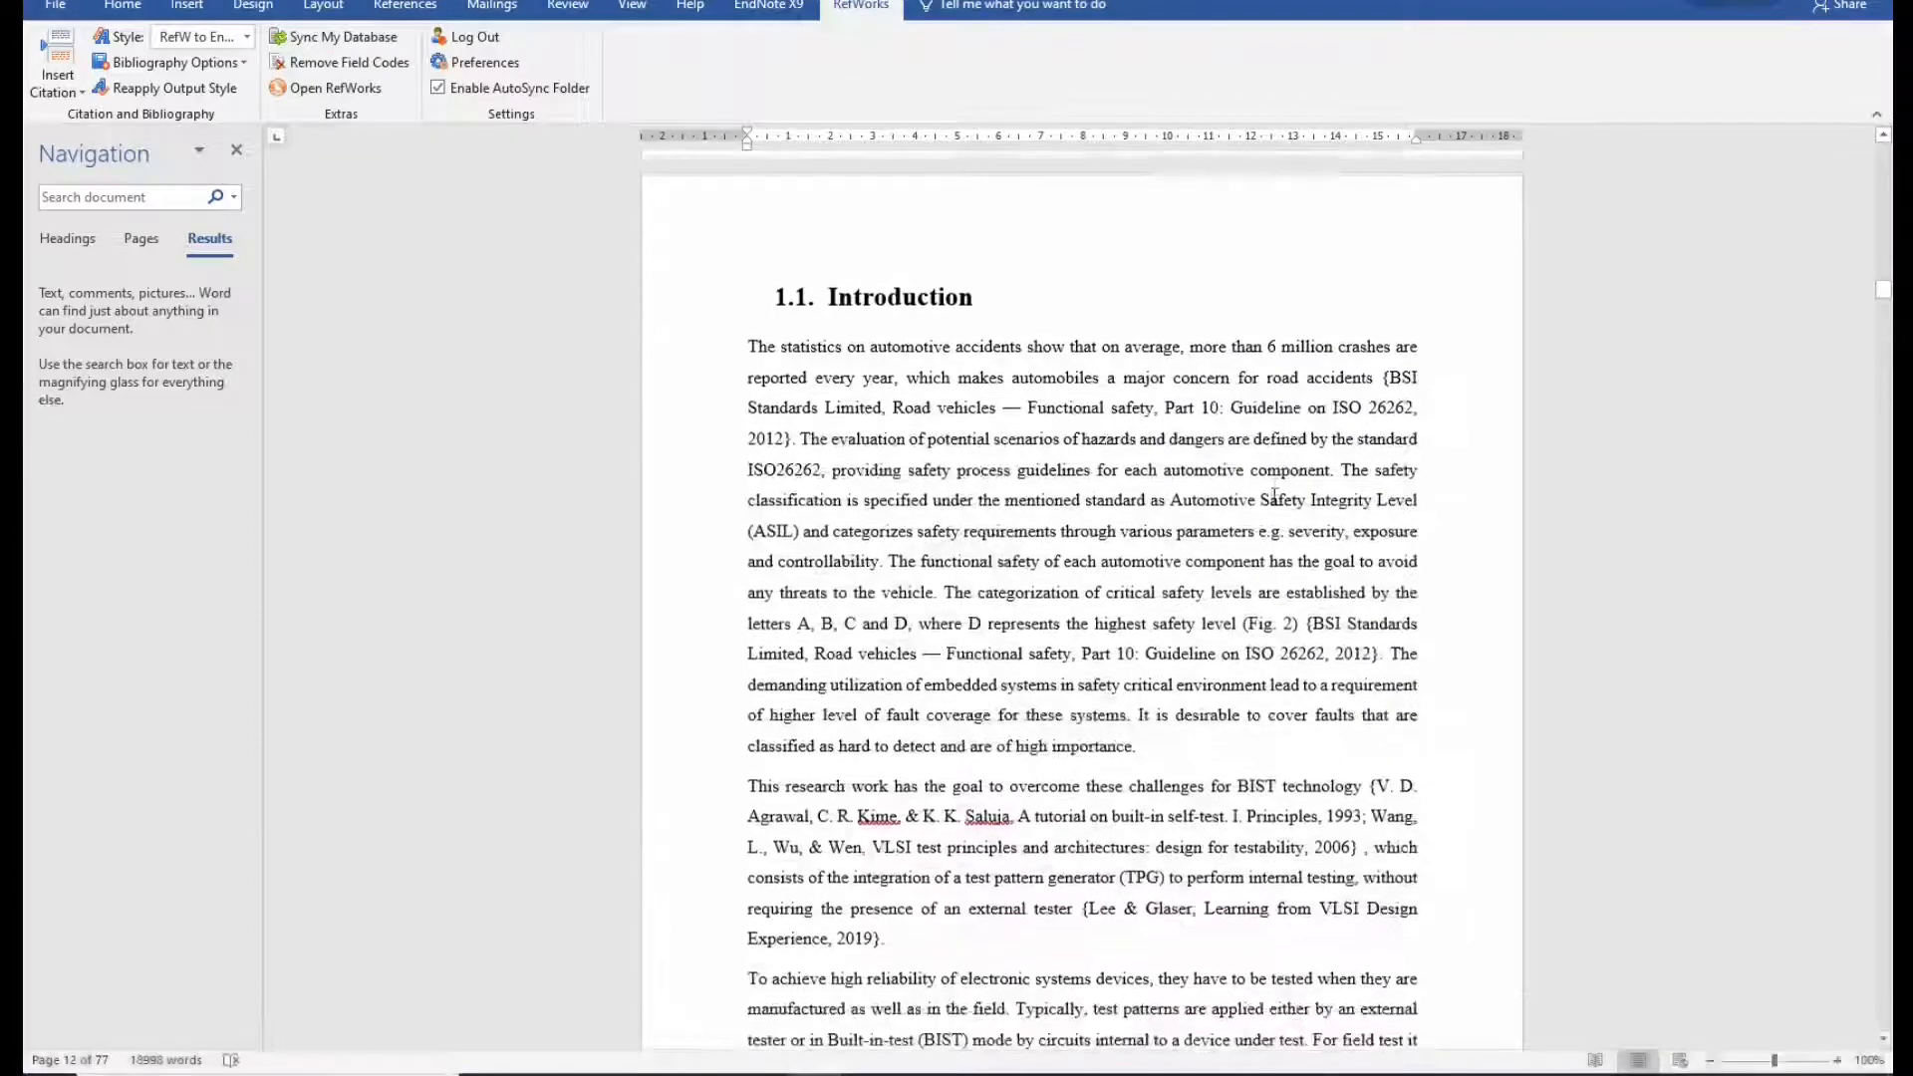
# Inspect the Introduction's braced citations, including BSI Standards and Learning from VLSI Design Experience.
pyautogui.scroll(-4, 1274, 493)
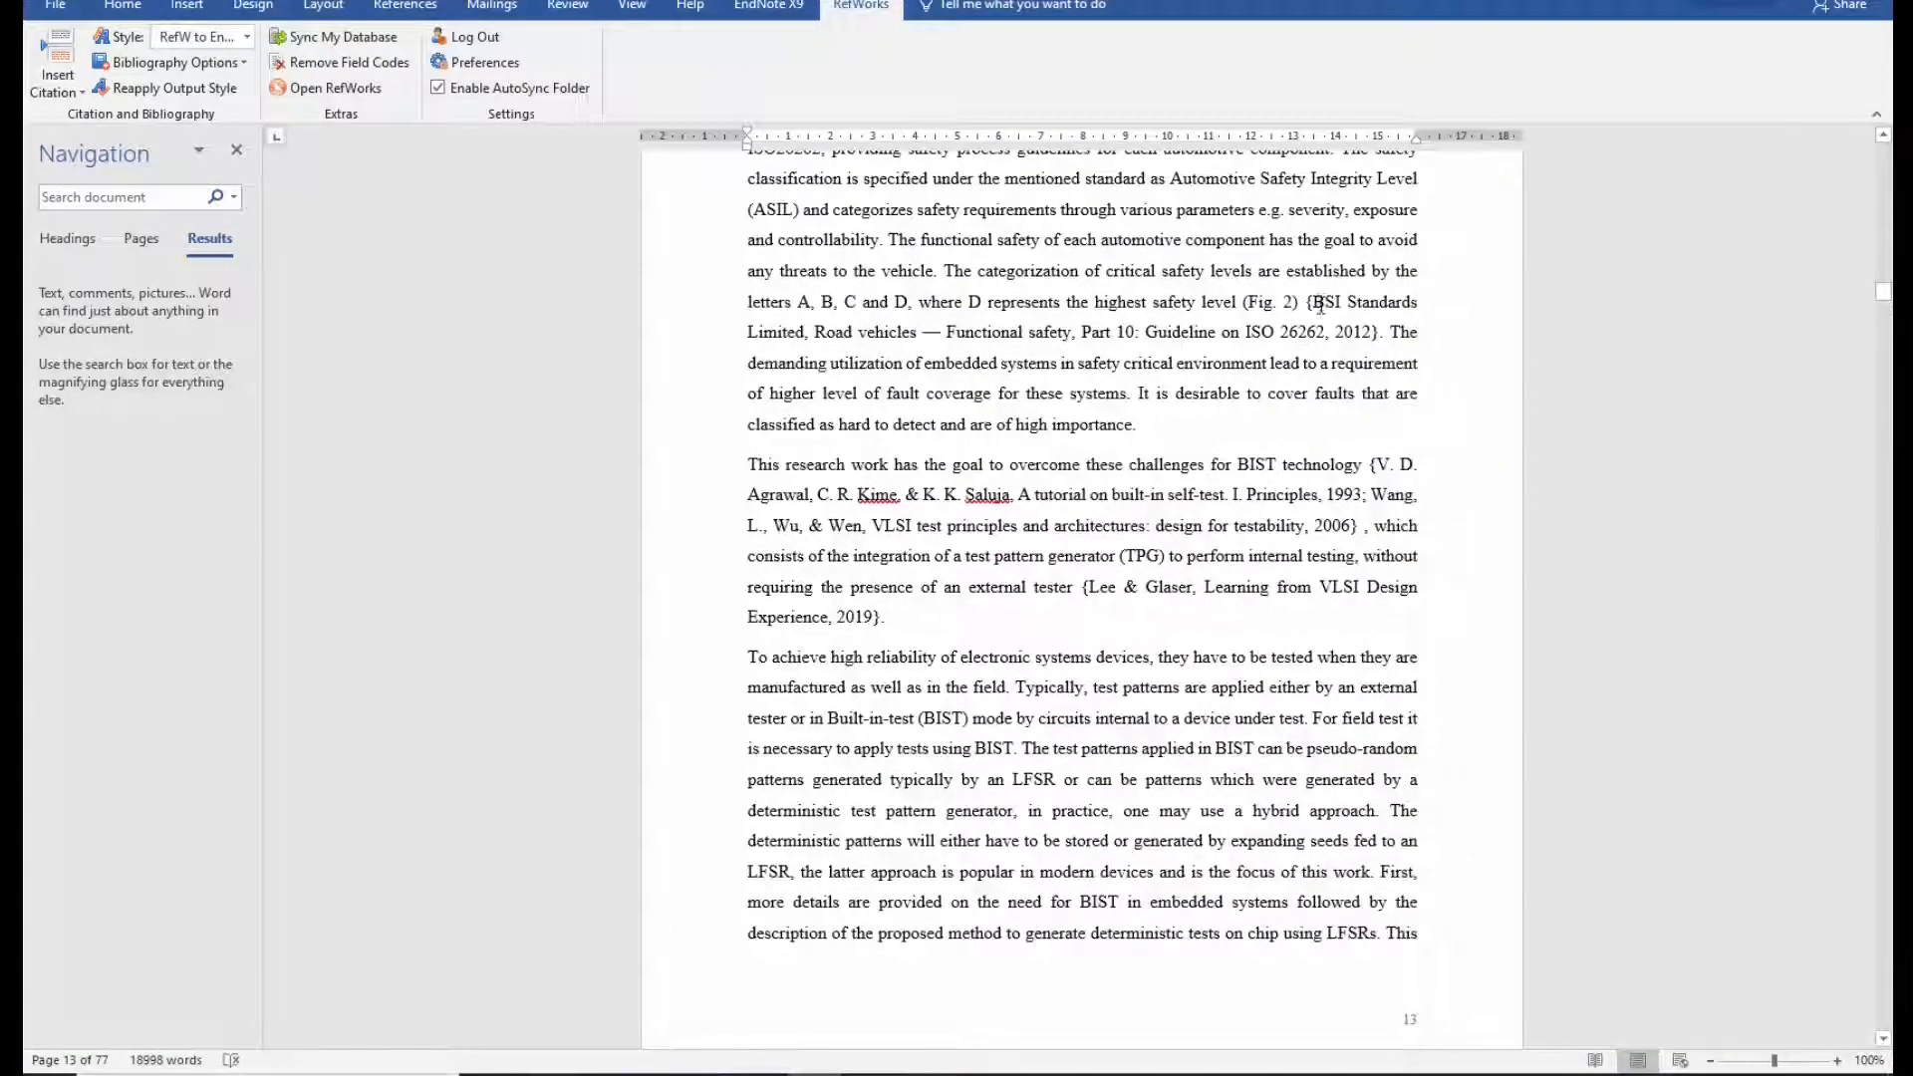
pyautogui.click(1320, 299)
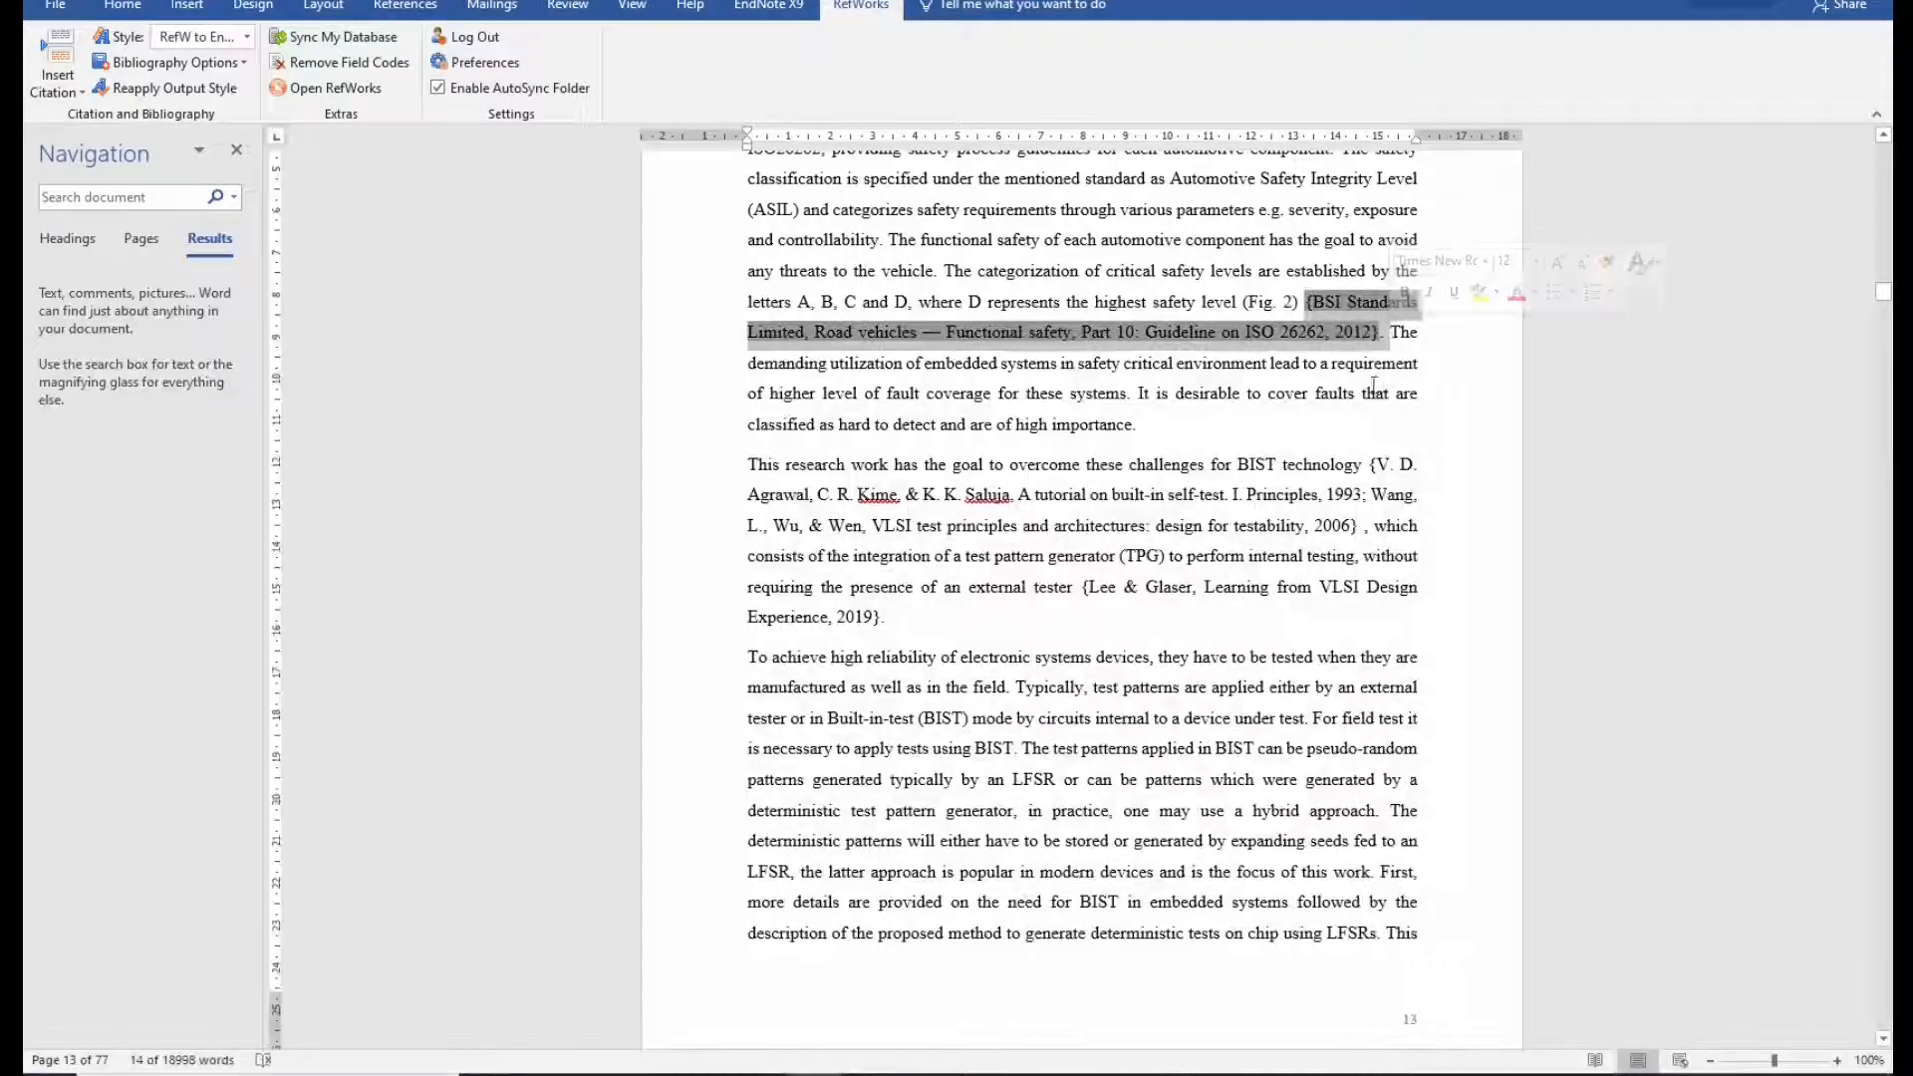
pyautogui.click(1275, 396)
pyautogui.click(1388, 492)
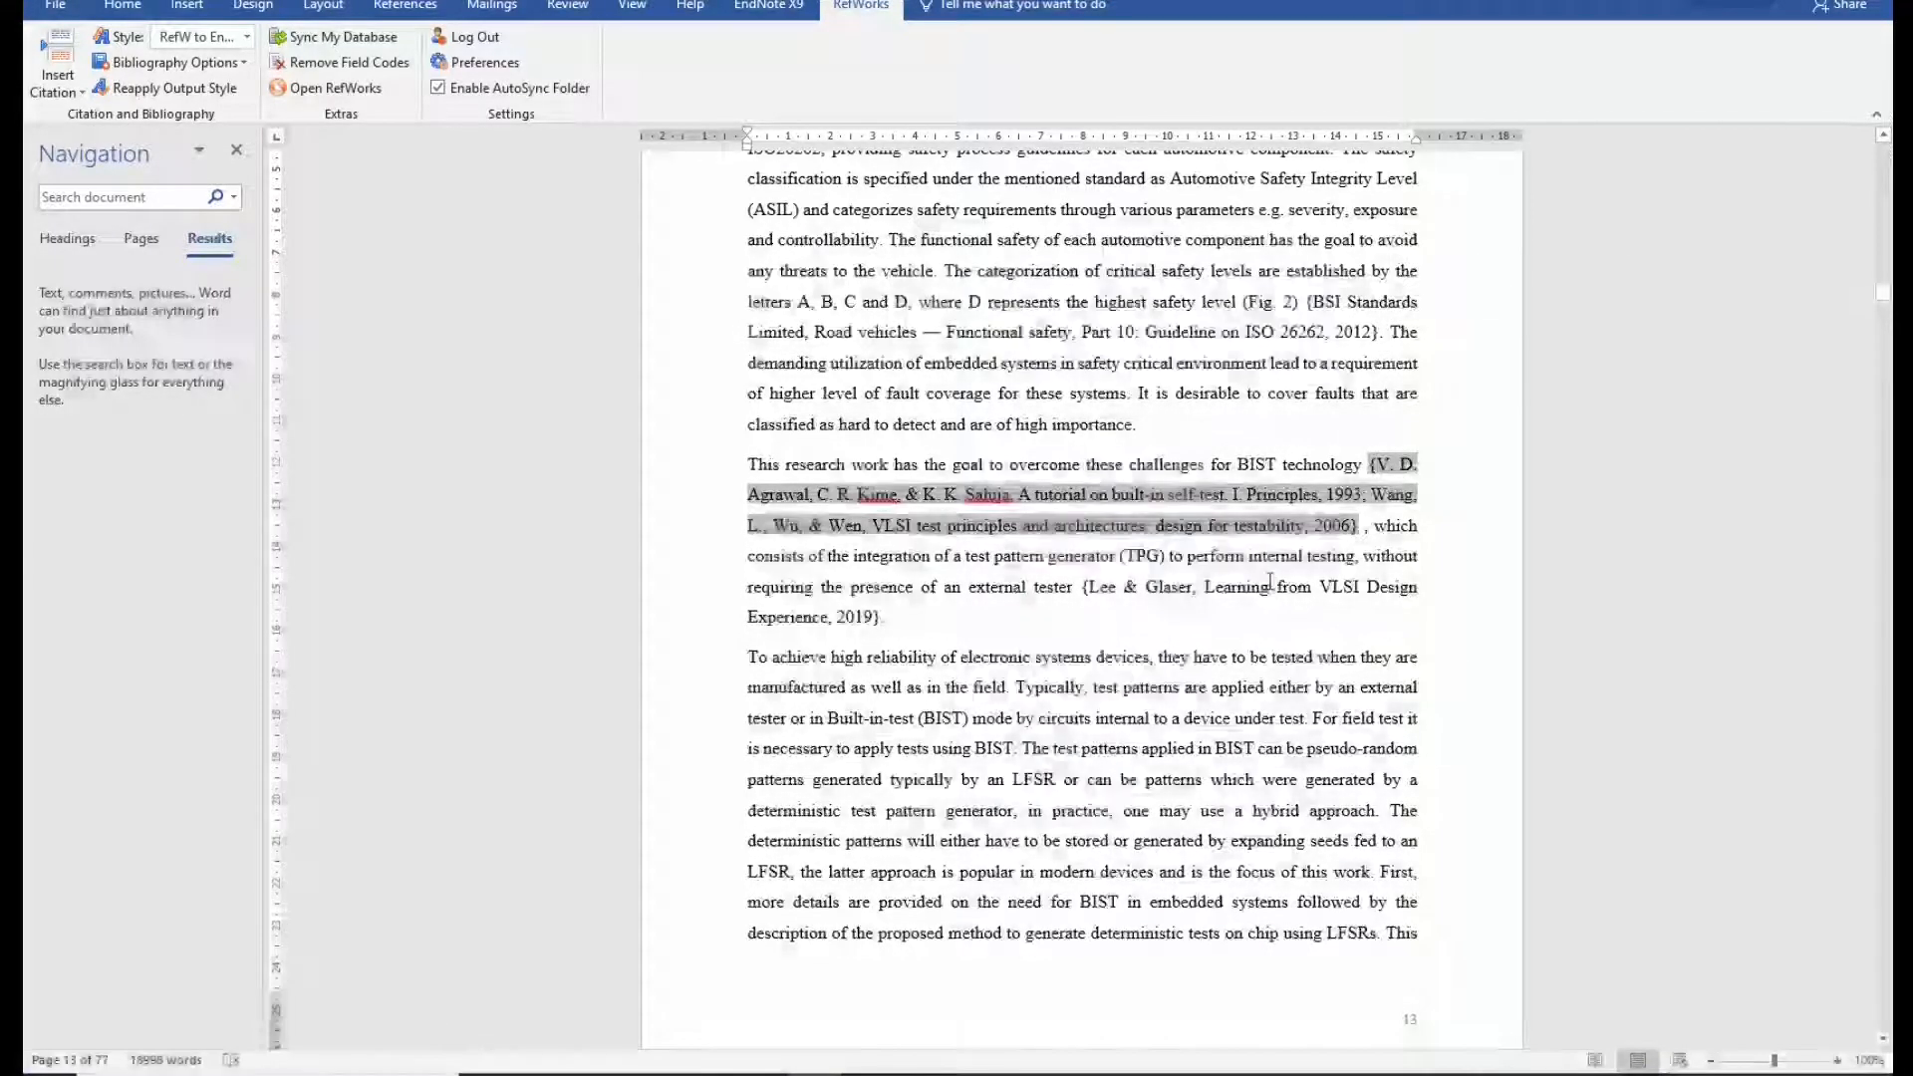
pyautogui.click(1269, 588)
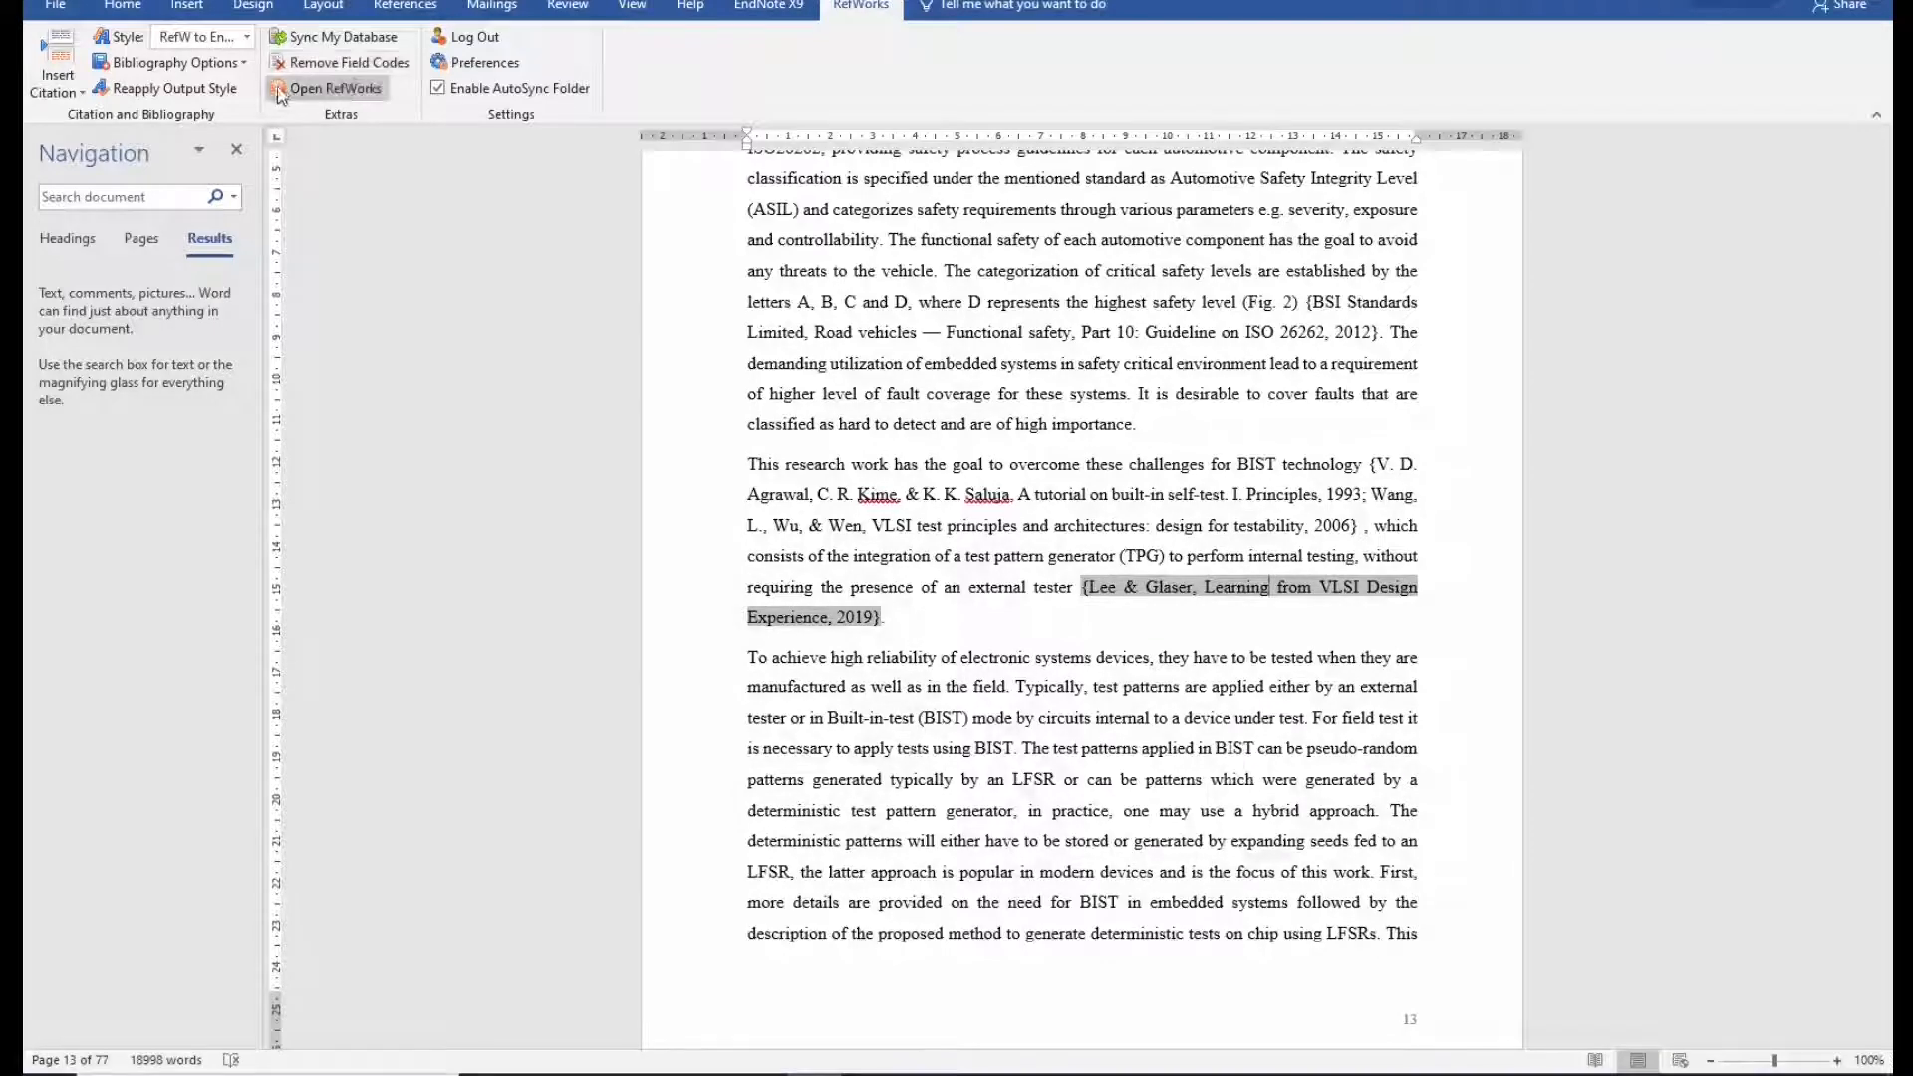
# Permanently remove the RefWorks field codes from the thesis.
pyautogui.click(406, 70)
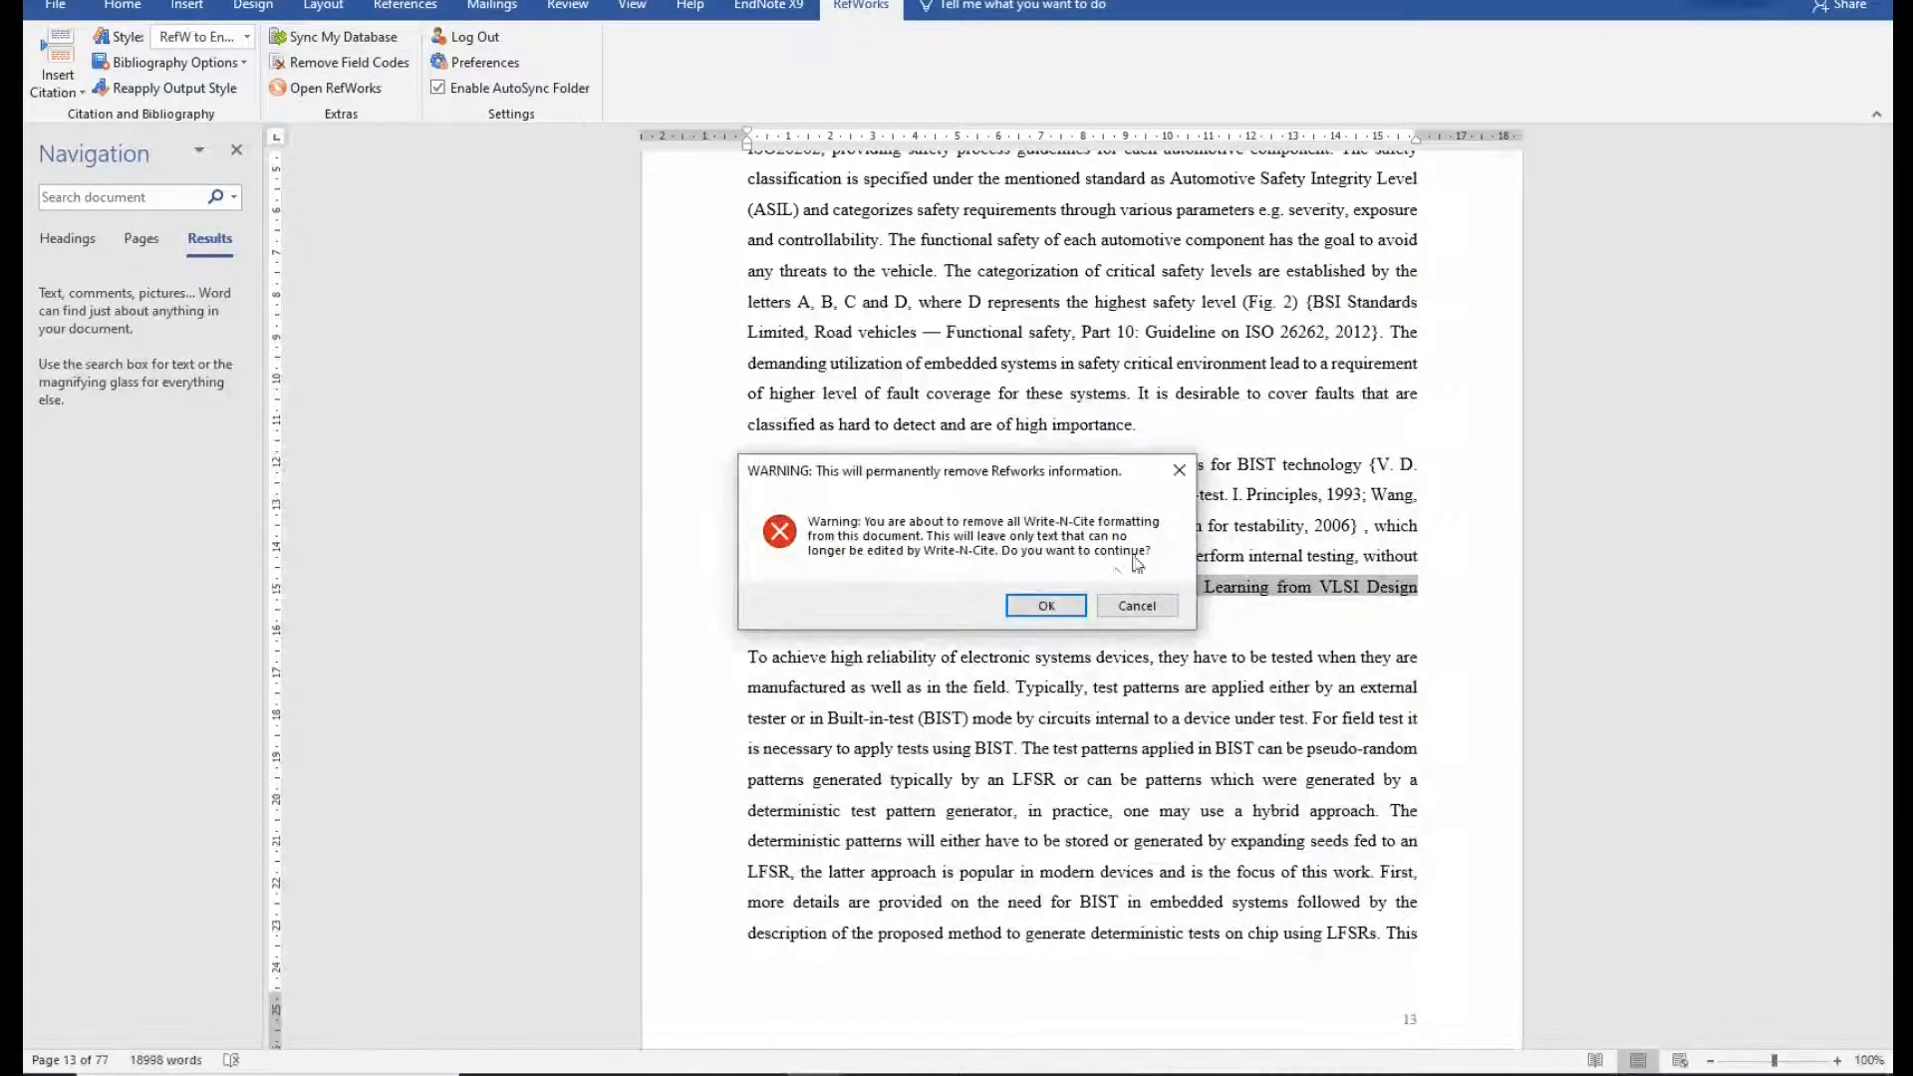
pyautogui.click(1046, 604)
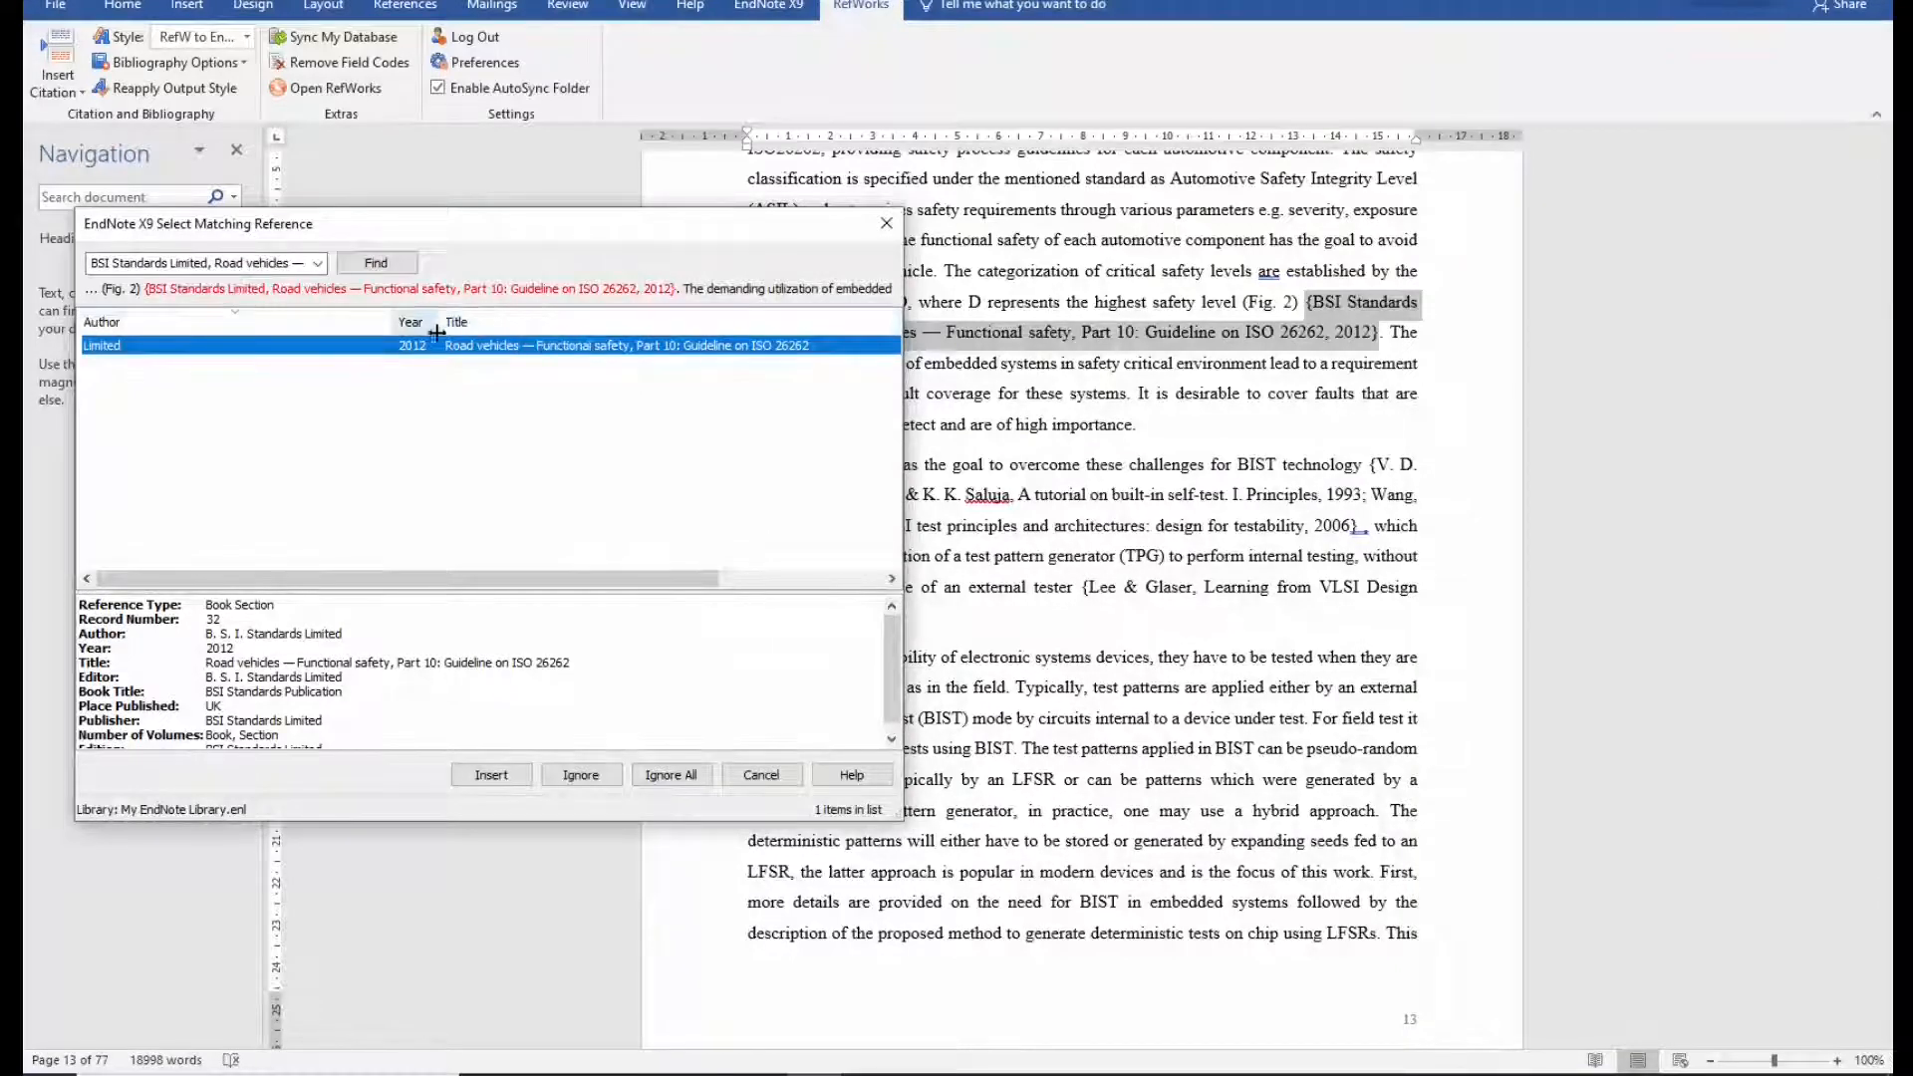
pyautogui.moveTo(528, 229); pyautogui.dragTo(1014, 329)
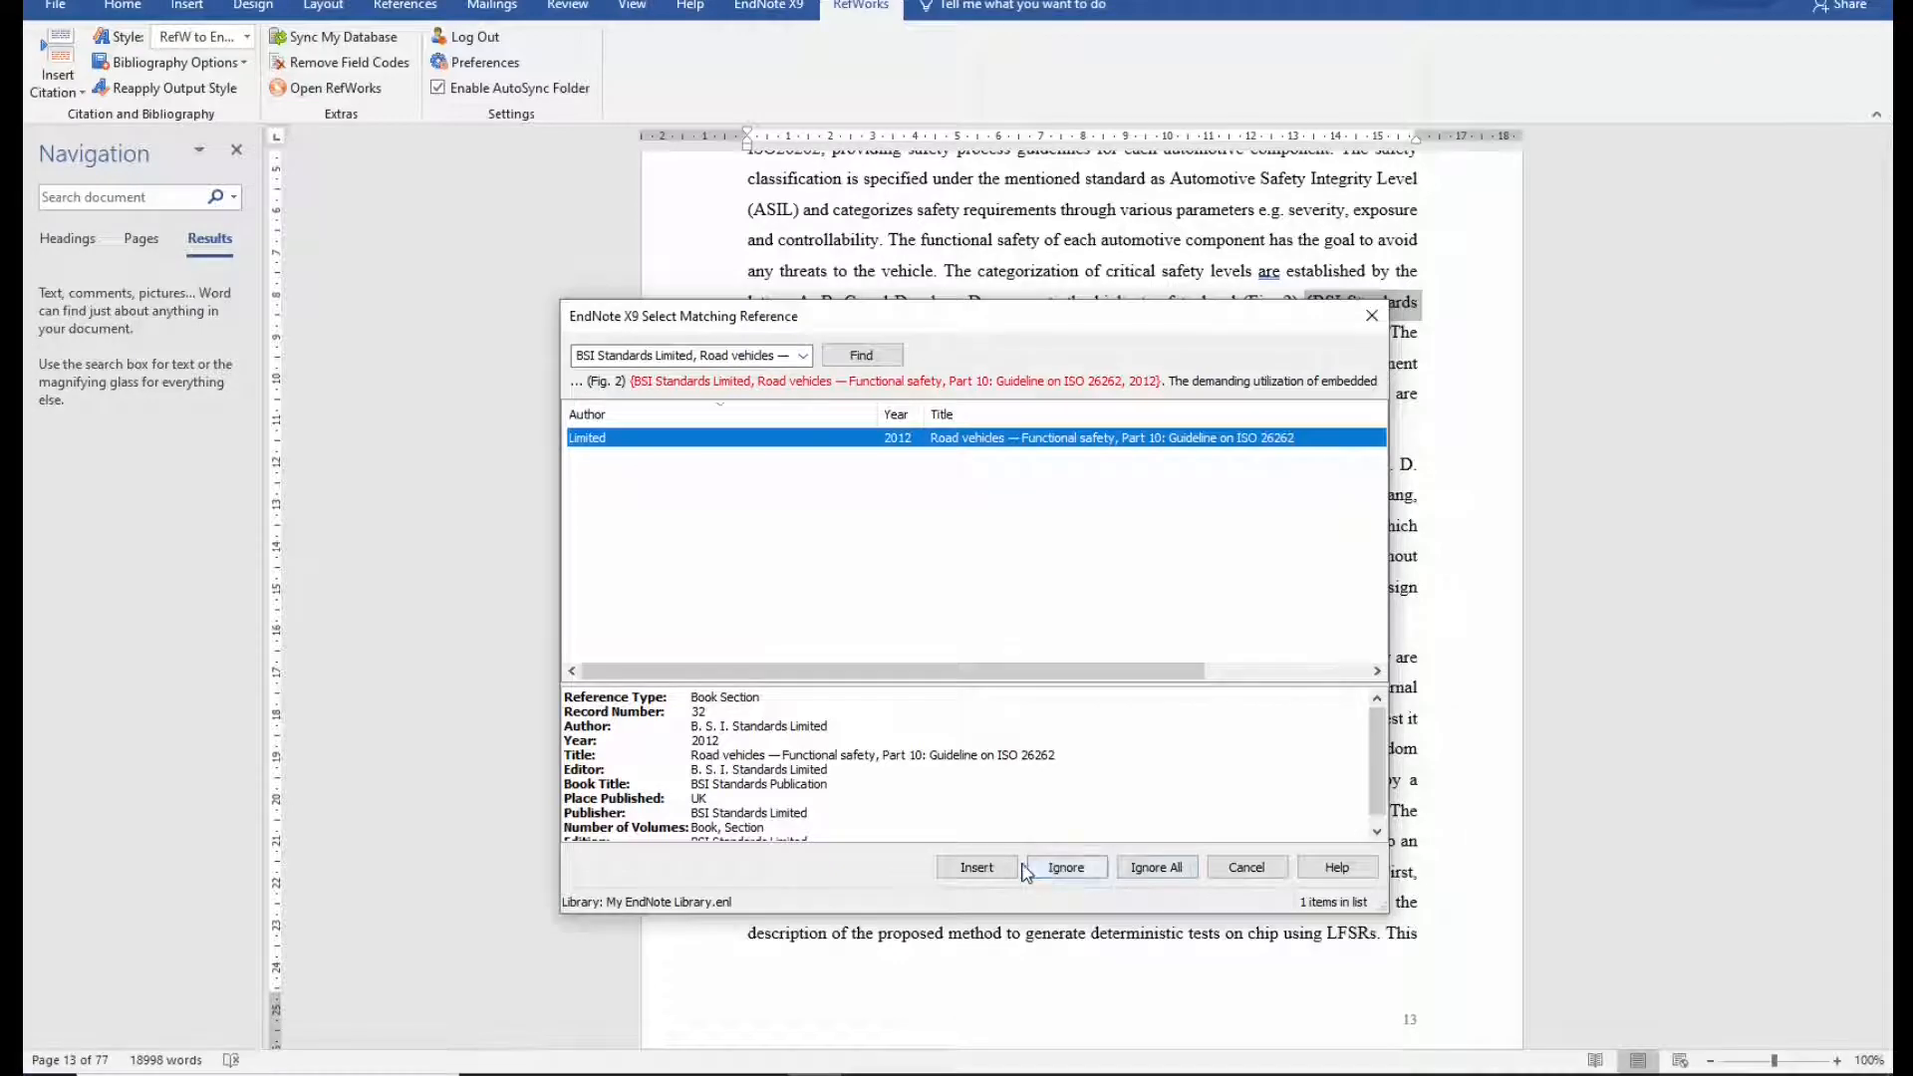
pyautogui.moveTo(1007, 317); pyautogui.dragTo(450, 400)
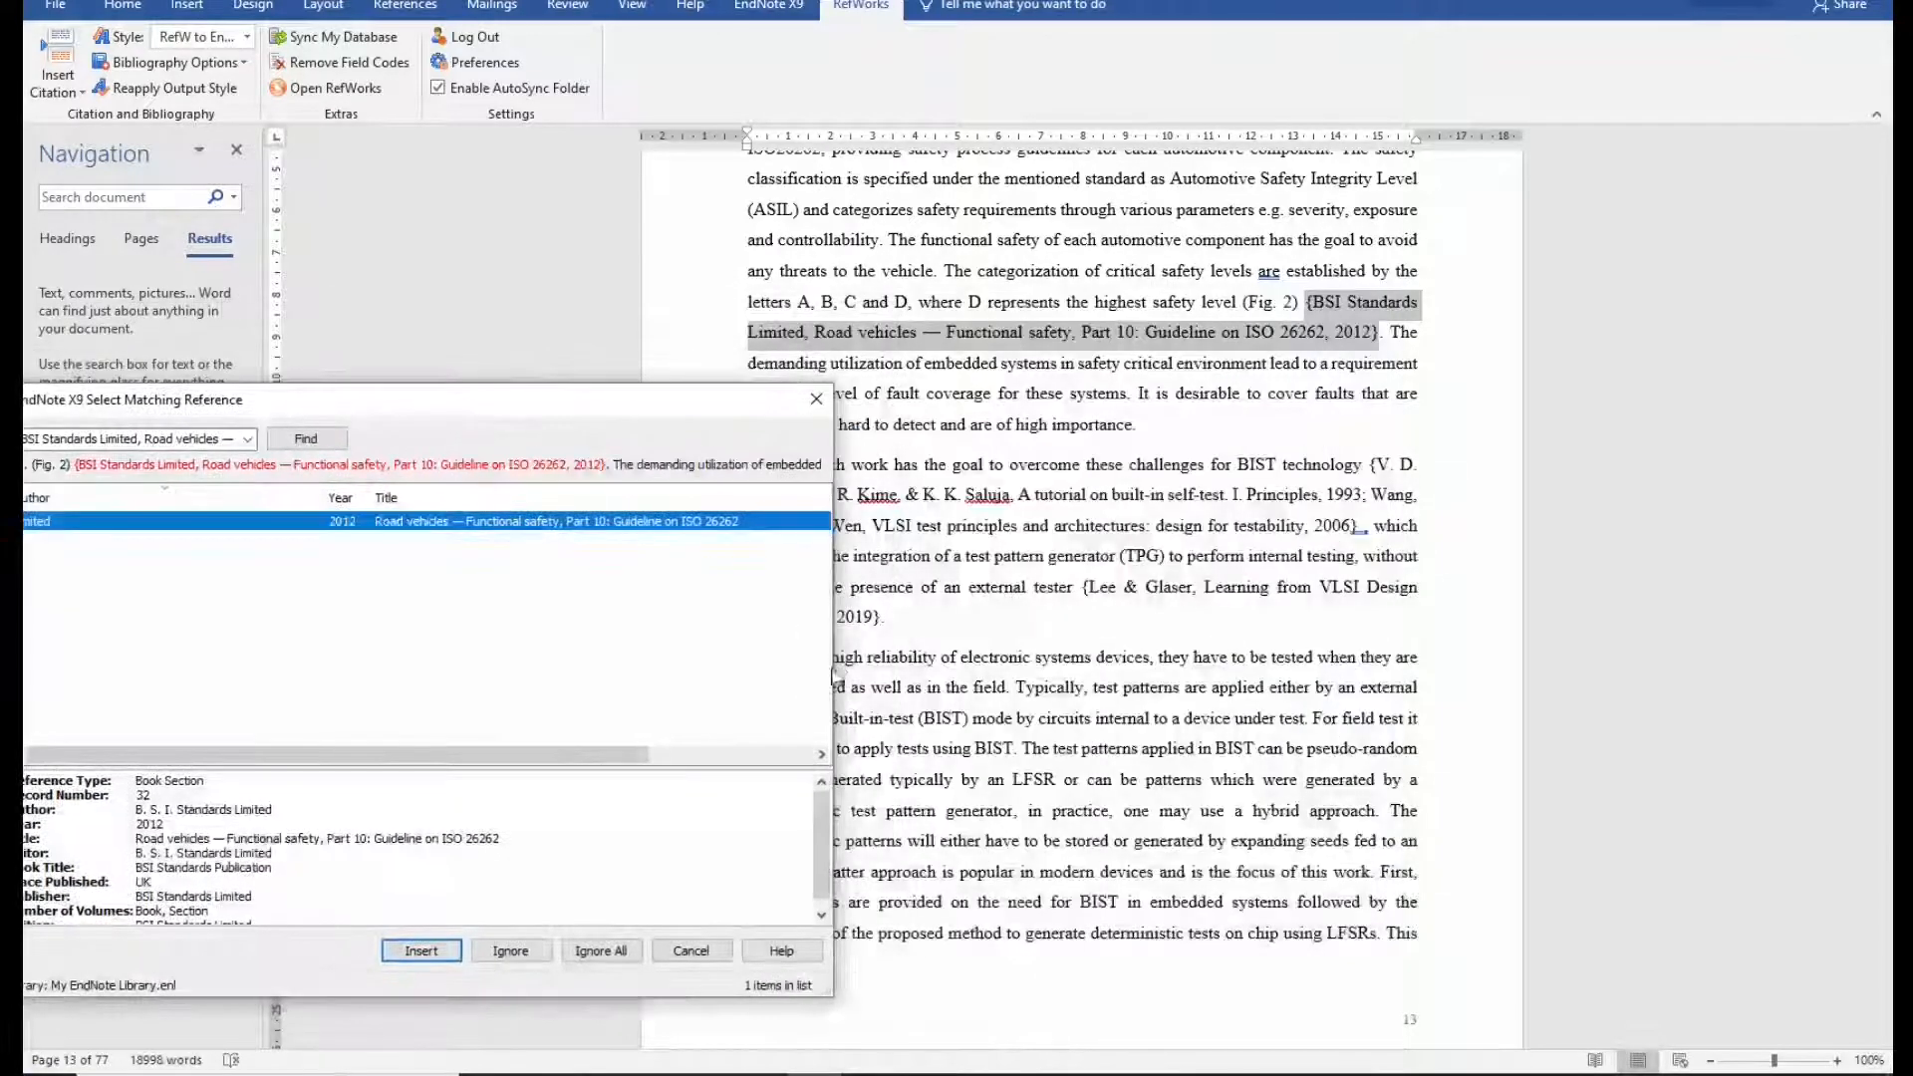
# Insert the BSI Standards, BIST tutorial and 2010 Logic BIST reference matches.
pyautogui.click(422, 952)
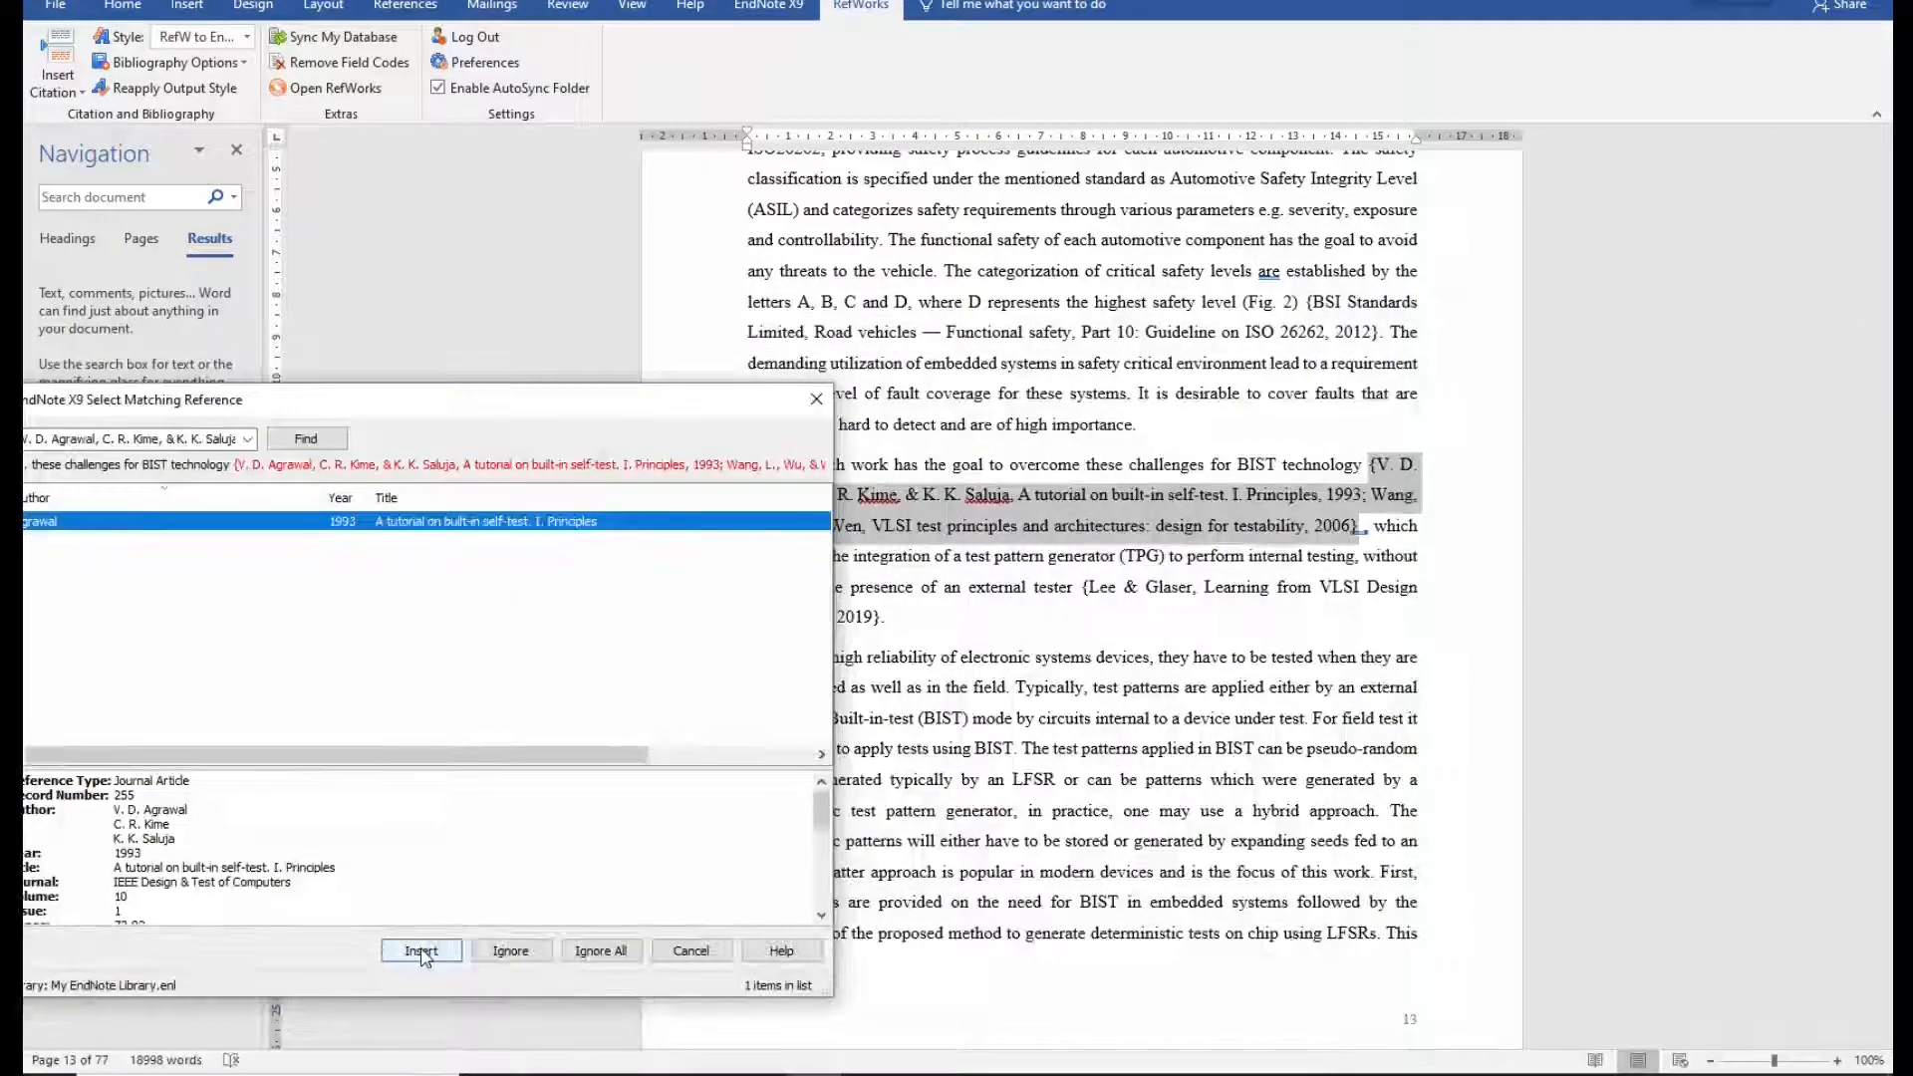
pyautogui.click(423, 952)
pyautogui.moveTo(506, 414); pyautogui.dragTo(528, 332)
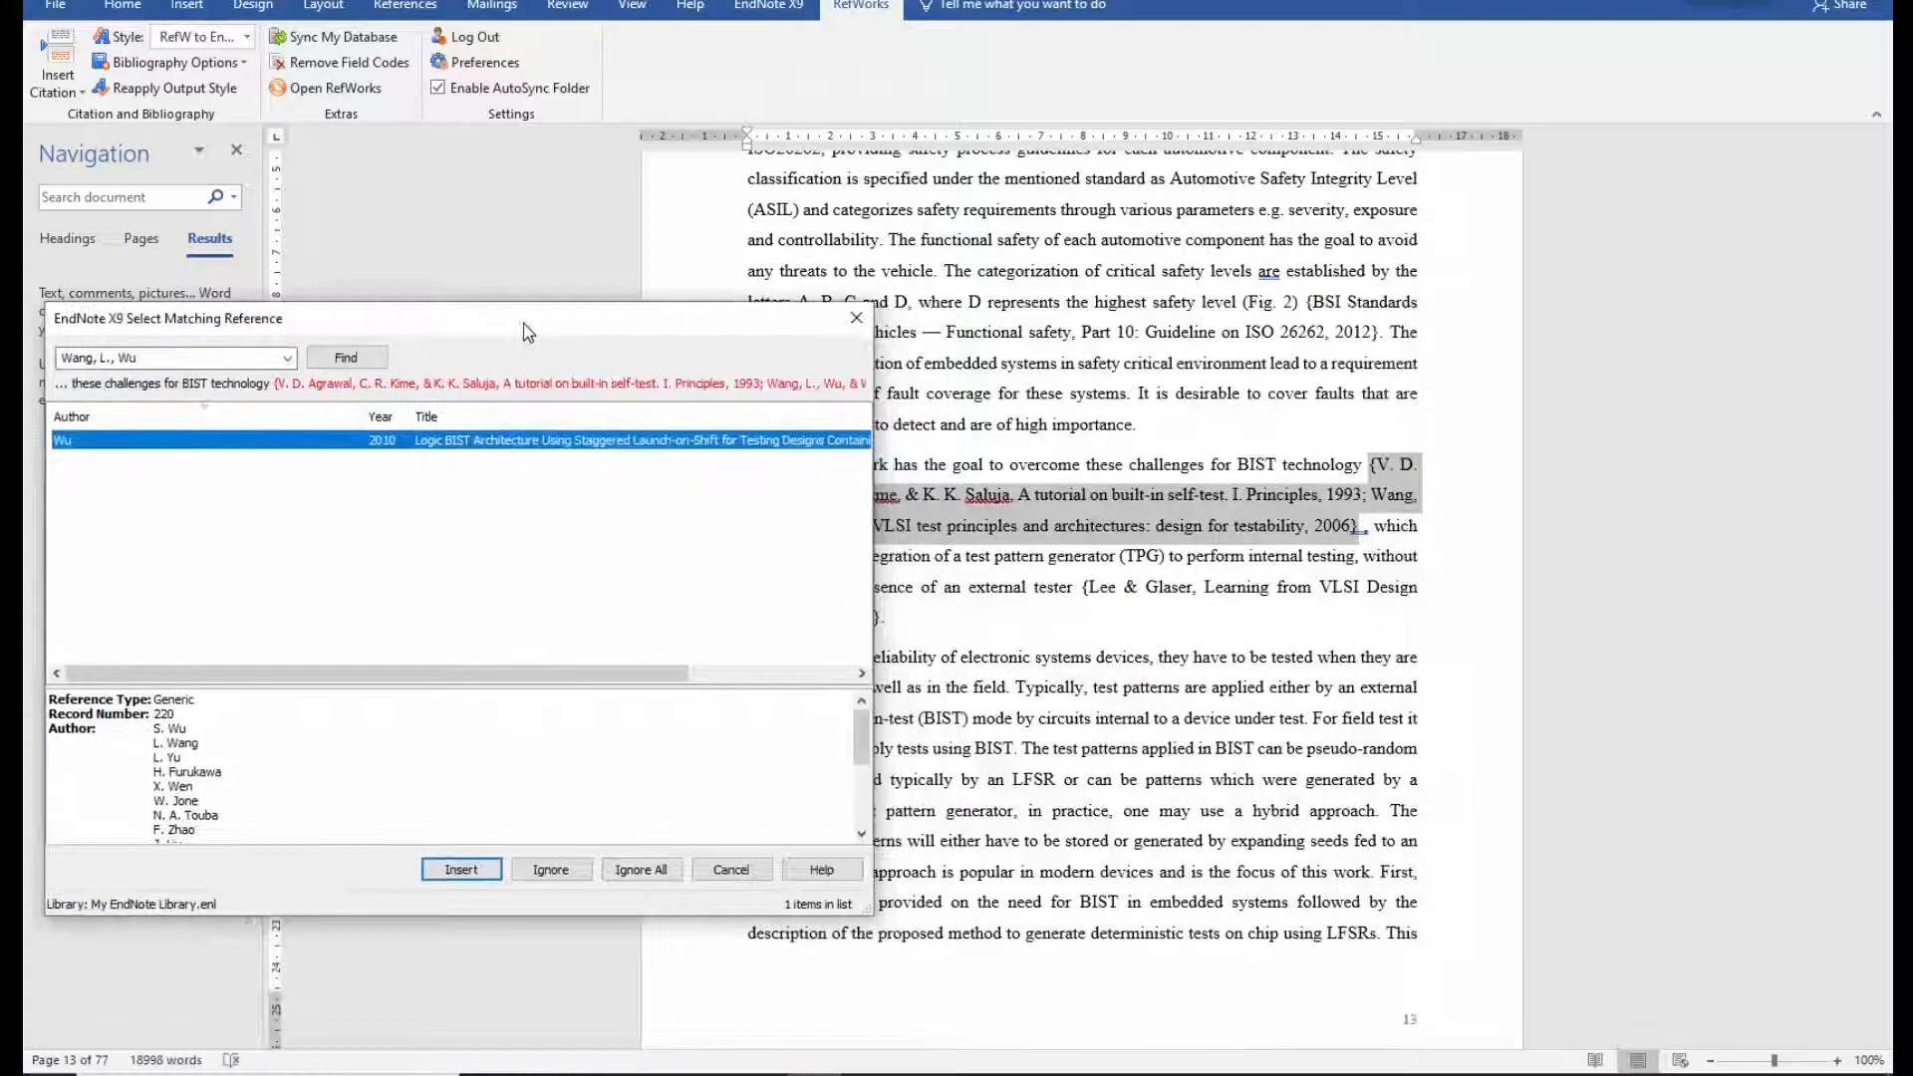
pyautogui.click(461, 869)
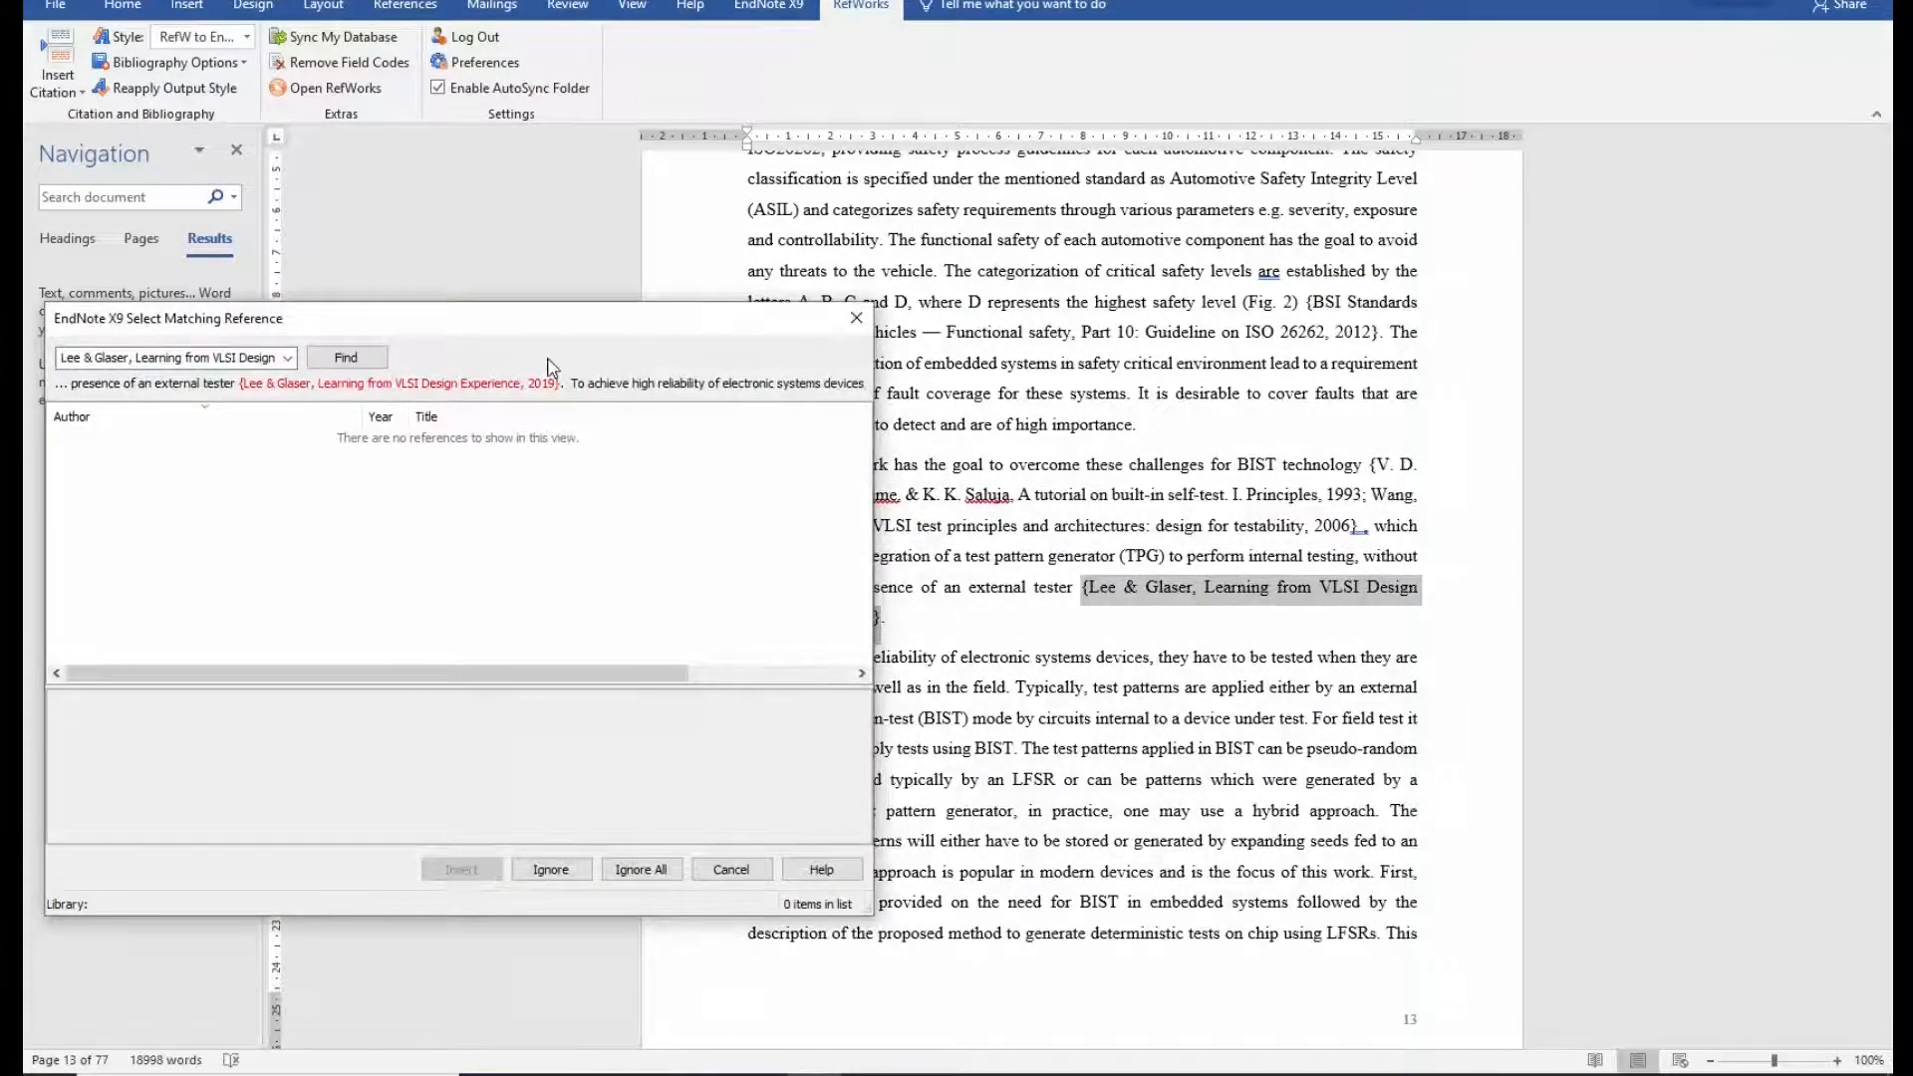
pyautogui.moveTo(537, 332); pyautogui.dragTo(562, 345)
# Trim the Lee & Glaser search to its title and insert the 2019 Learning from VLSI Design Experience book.
pyautogui.click(215, 373)
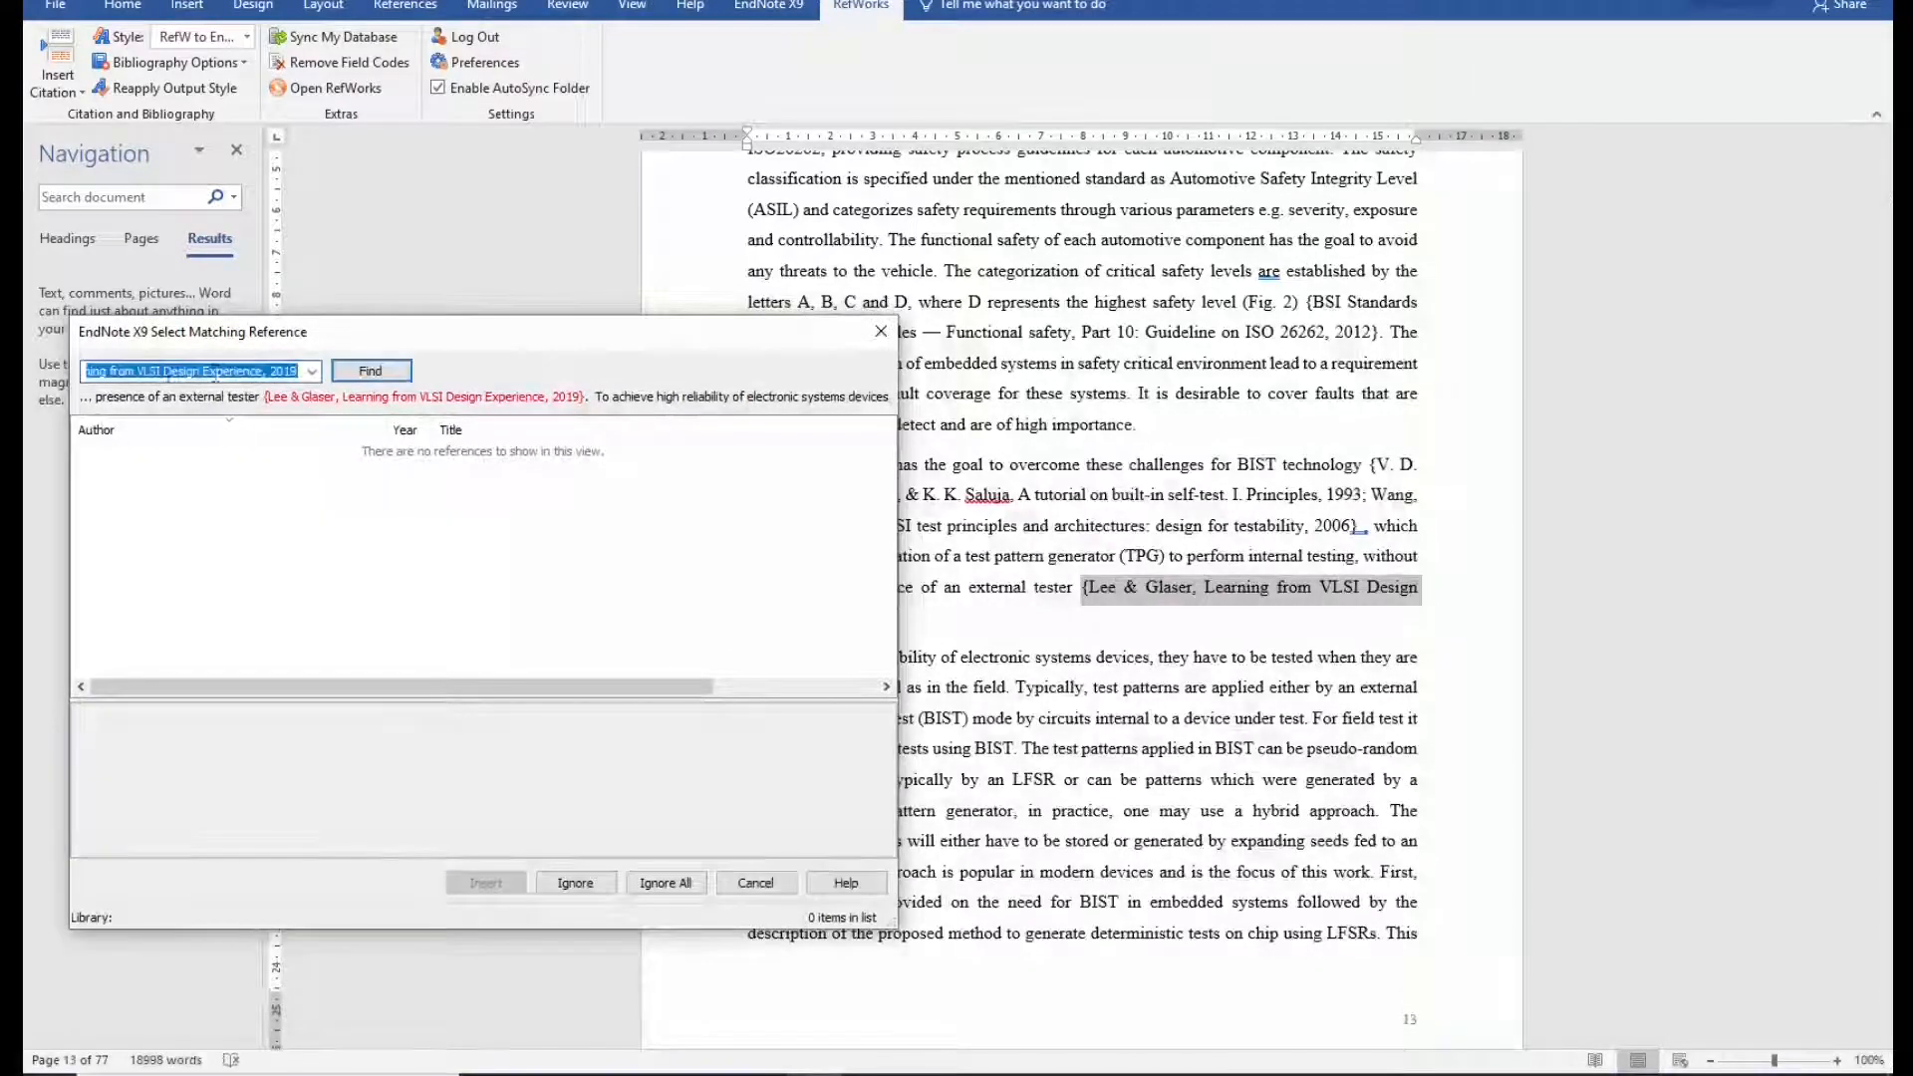
pyautogui.click(299, 376)
pyautogui.hotkey('ctrl', 'shift', 'Left')
pyautogui.hotkey('ctrl', 'shift', 'Left')
pyautogui.press('BackSpace')
pyautogui.press('Home')
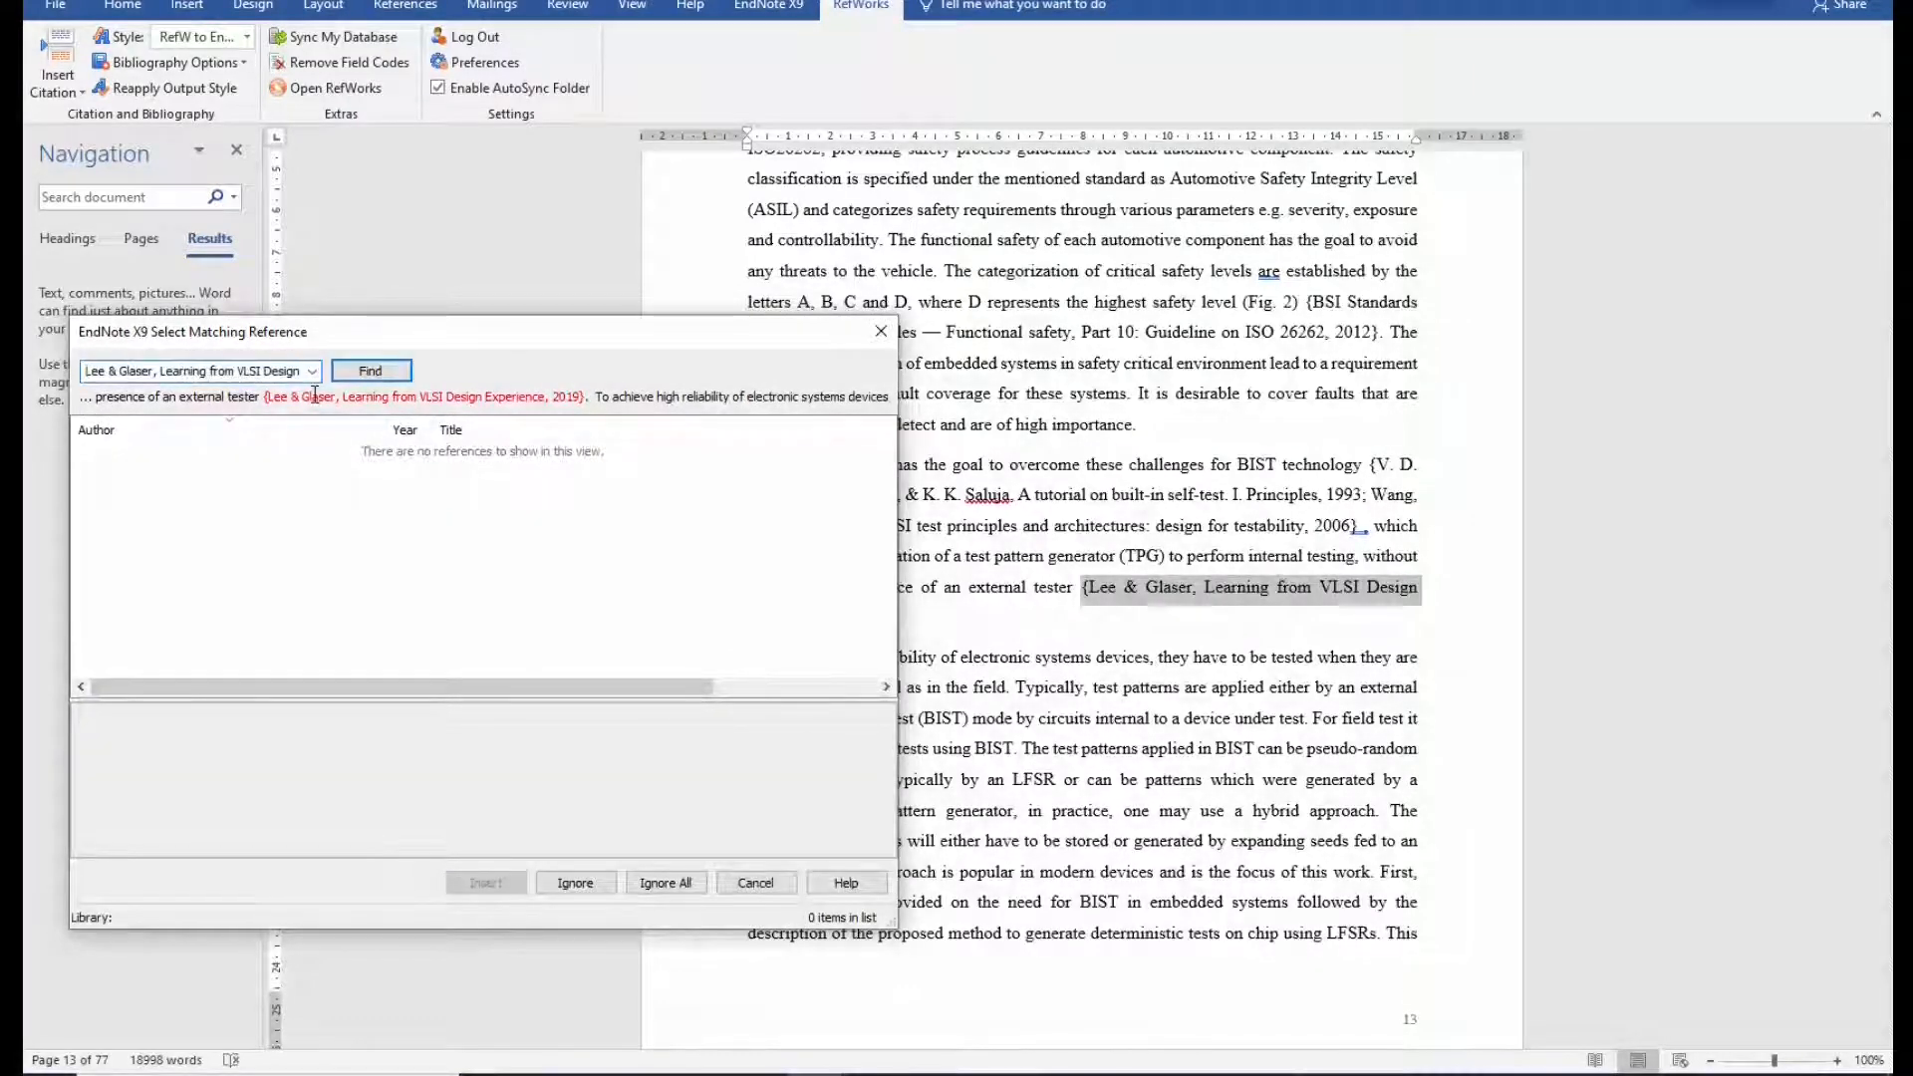
pyautogui.hotkey('ctrl', 'shift', 'Right')
pyautogui.hotkey('ctrl', 'shift', 'Right')
pyautogui.hotkey('ctrl', 'shift', 'Right')
pyautogui.hotkey('ctrl', 'shift', 'Right')
pyautogui.press('BackSpace')
pyautogui.click(394, 369)
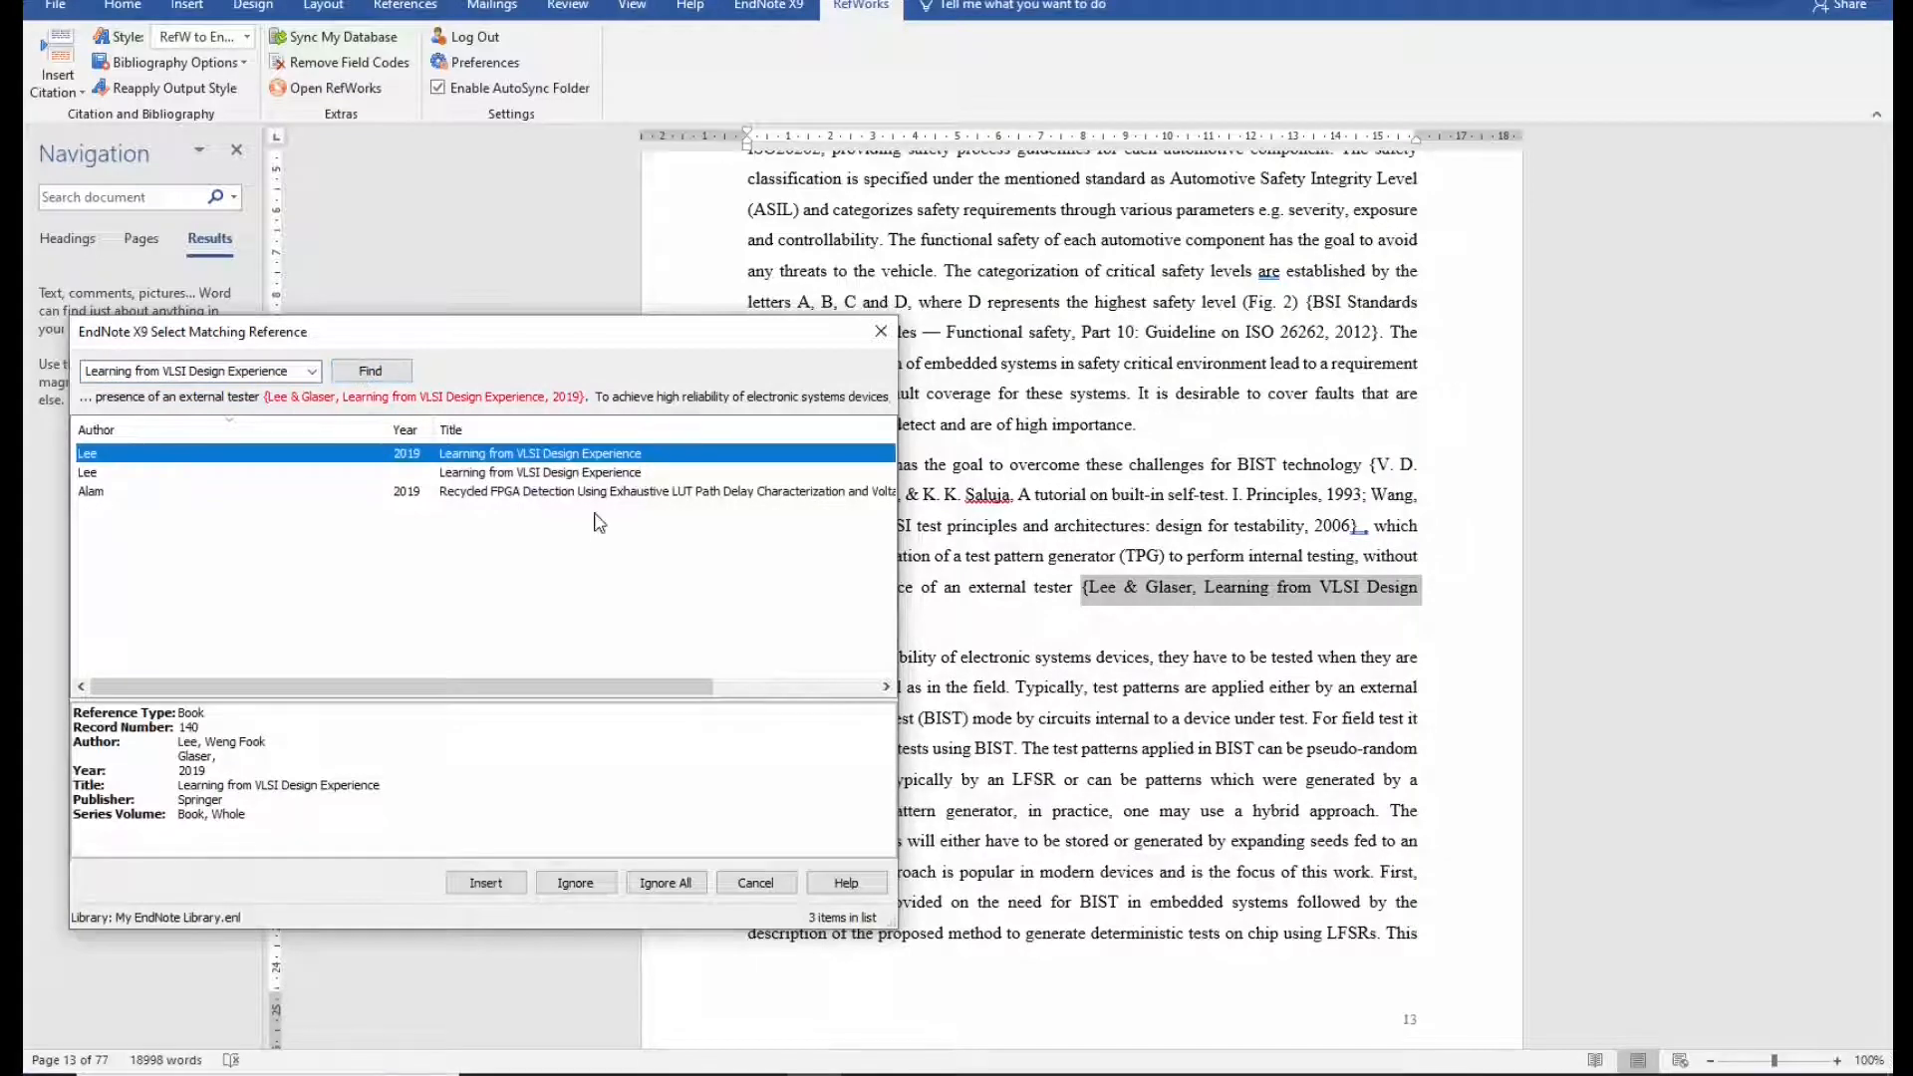
pyautogui.moveTo(626, 336); pyautogui.dragTo(836, 274)
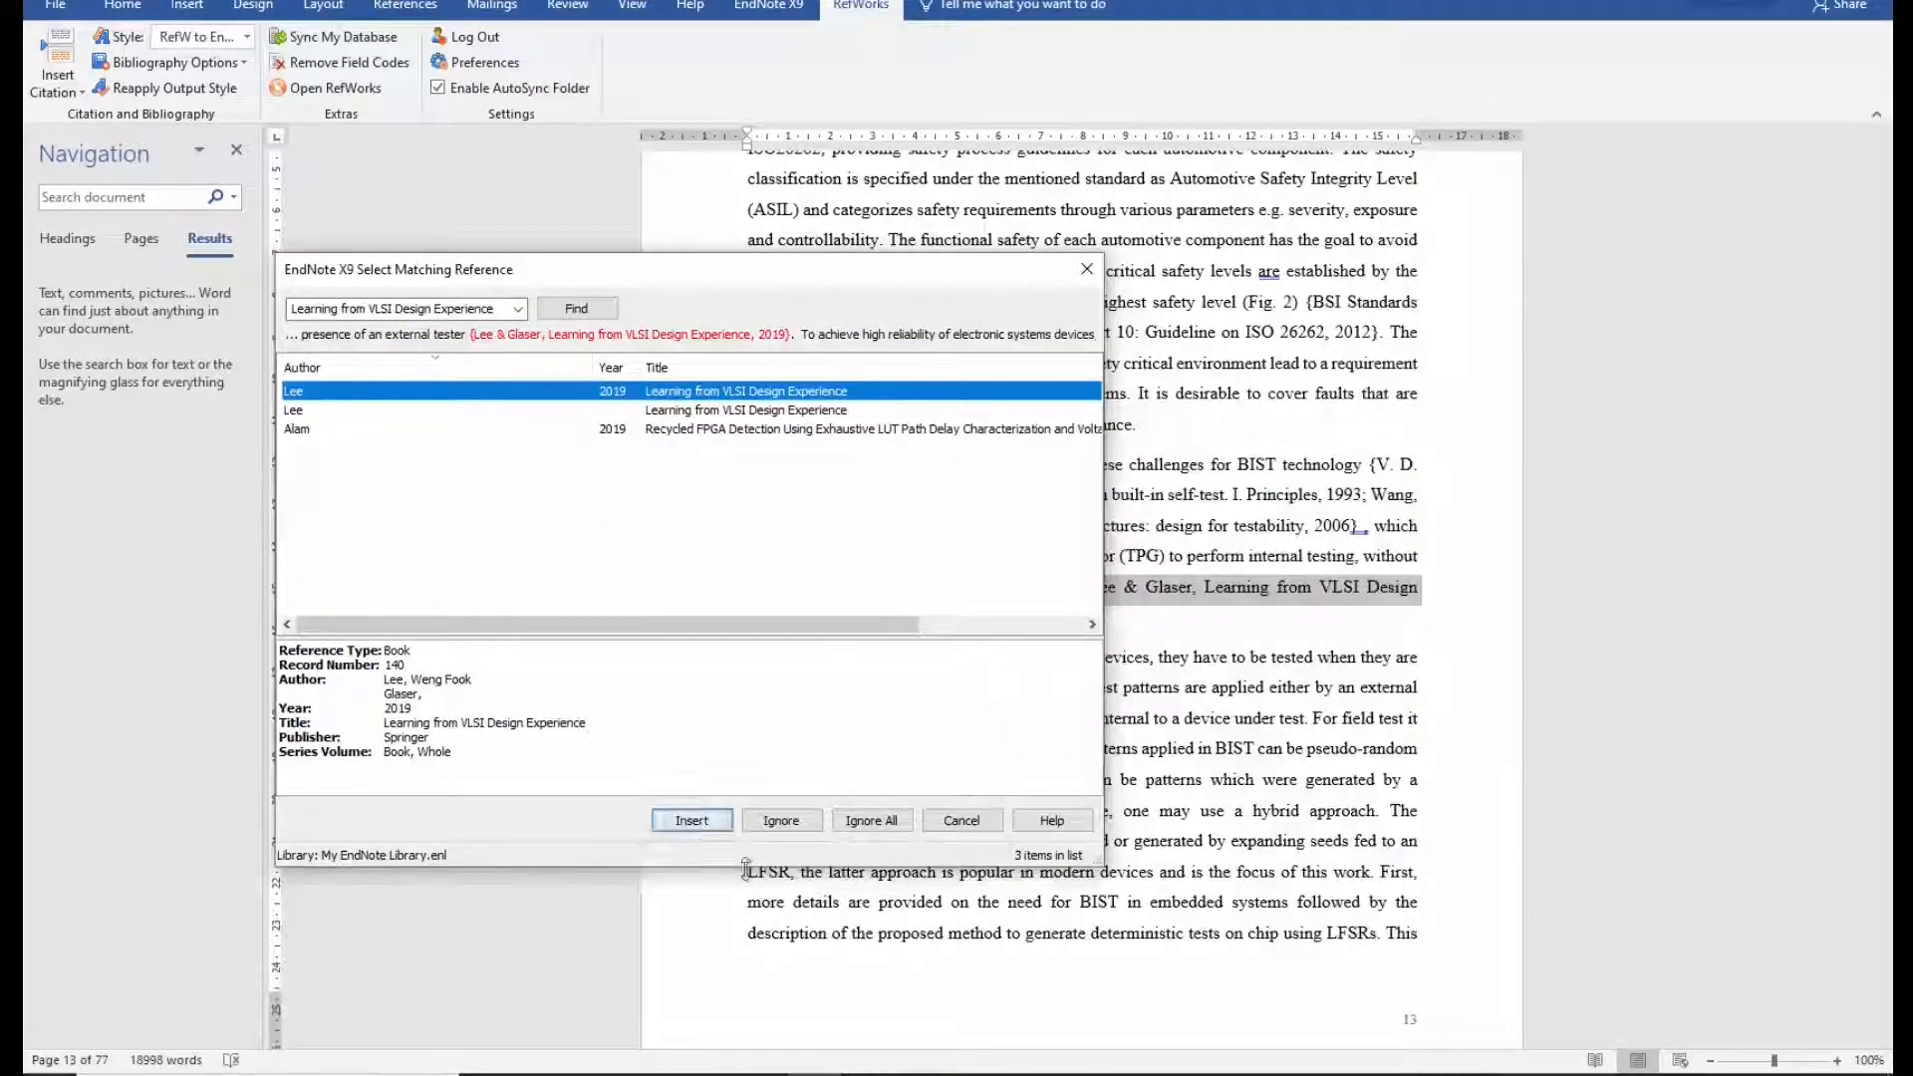
pyautogui.click(692, 820)
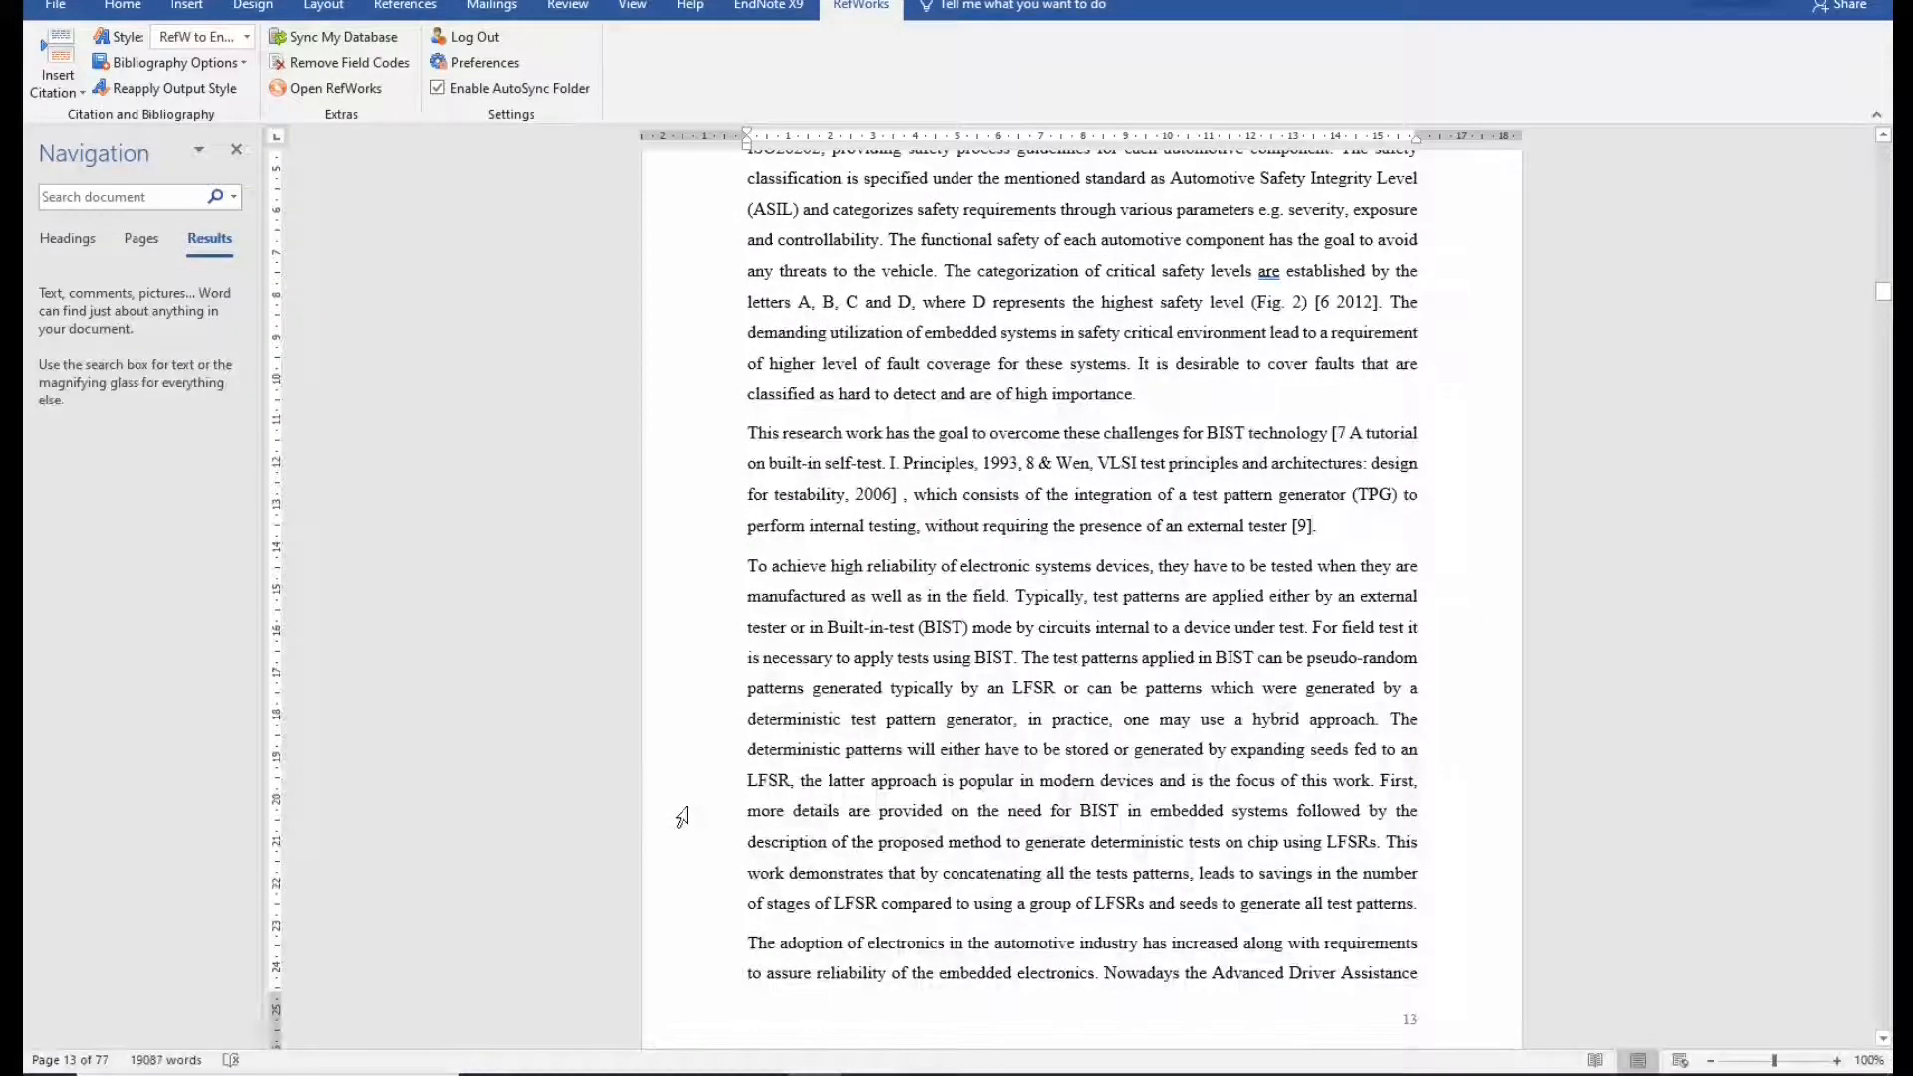
# Check the introduction's new numbered citations, such as the 7/8 and [6 2012] ones.
pyautogui.scroll(3, 1077, 626)
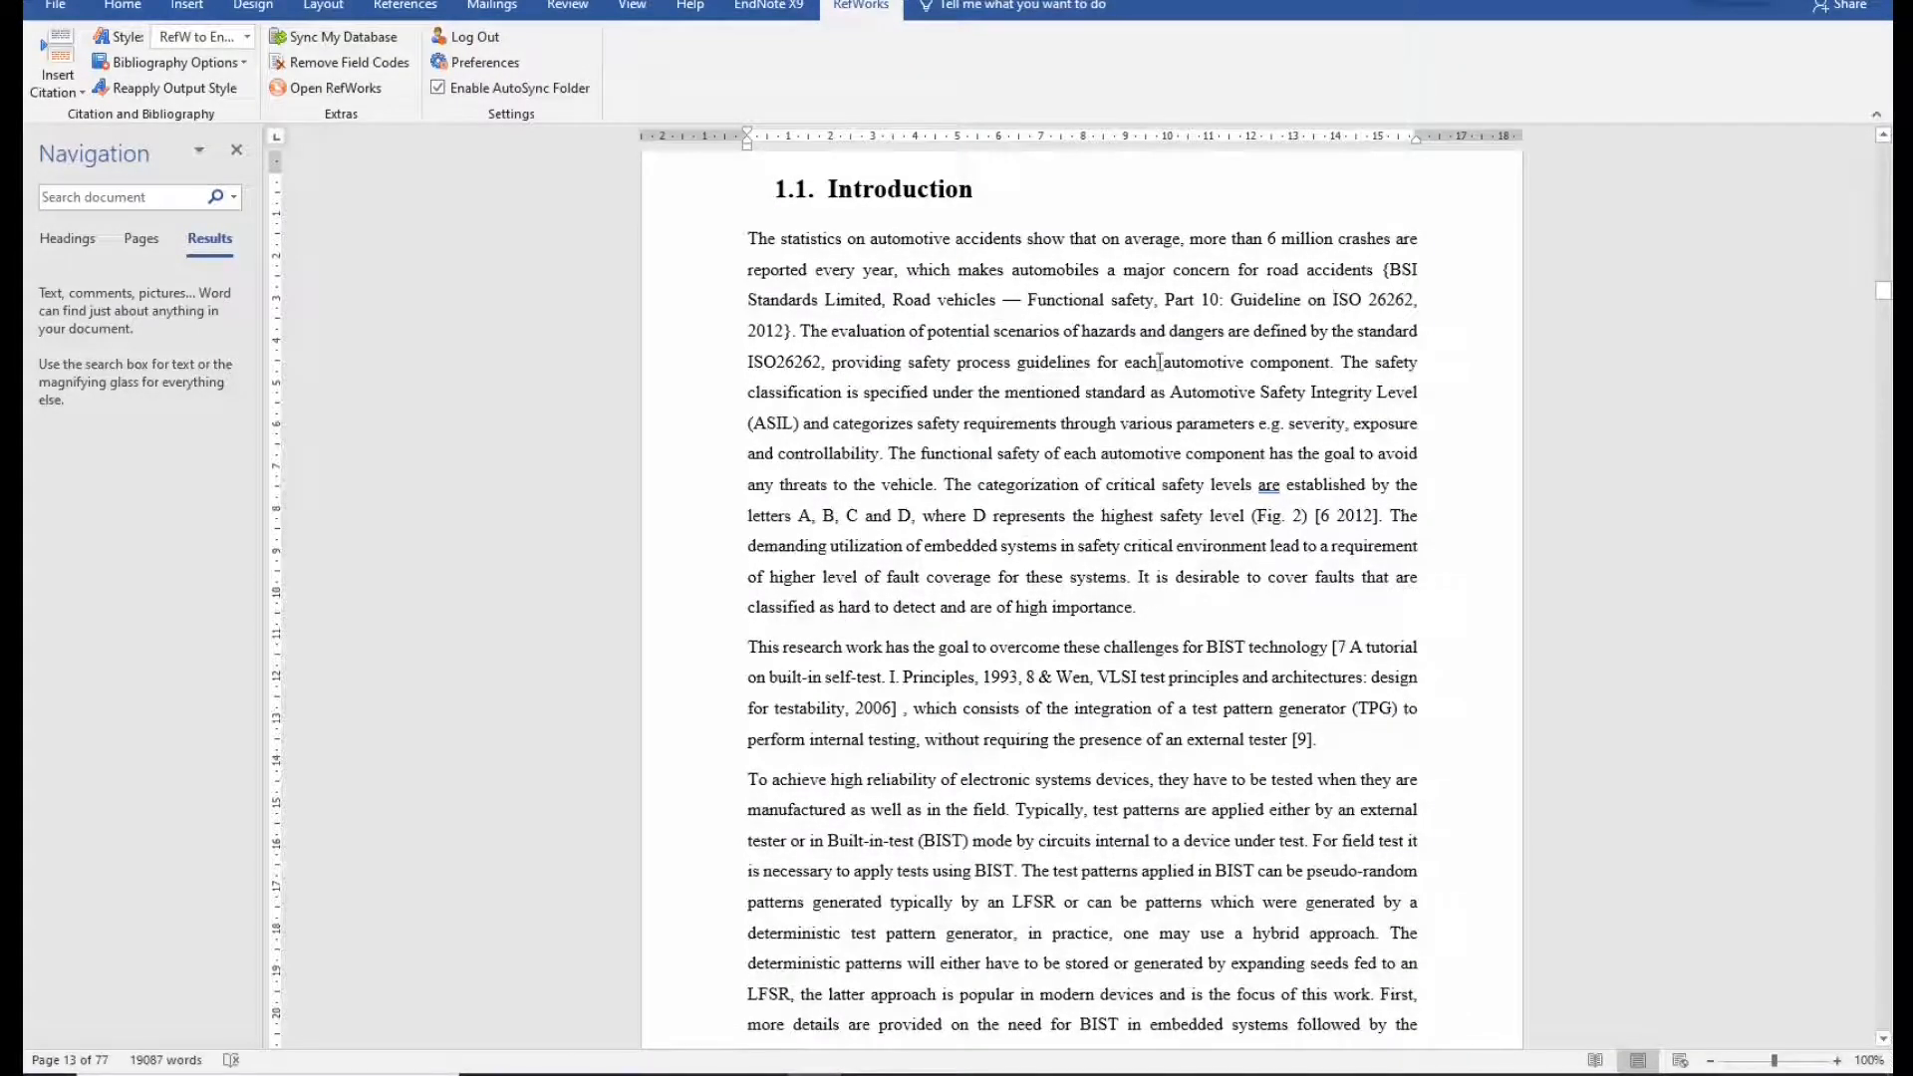
pyautogui.click(1296, 738)
pyautogui.tripleClick(1301, 737)
pyautogui.click(1159, 735)
pyautogui.click(1348, 648)
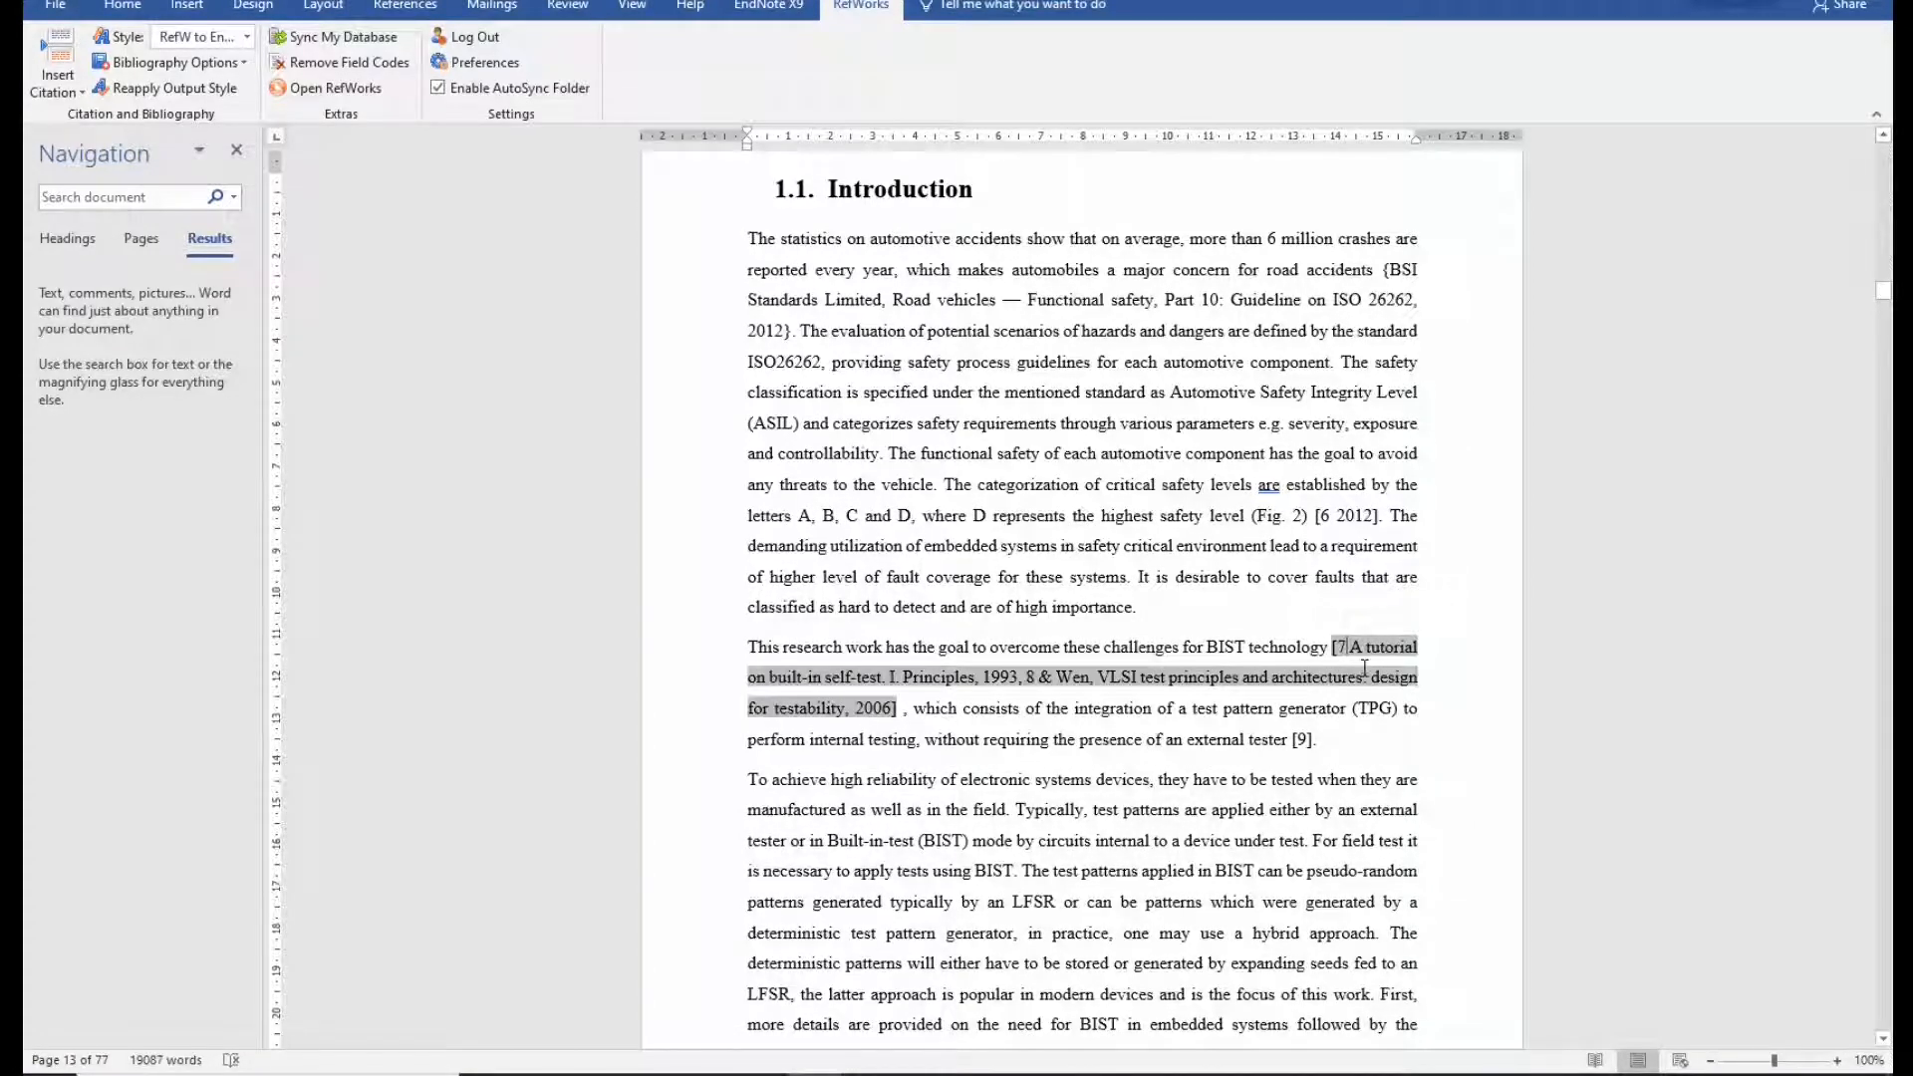
pyautogui.click(1337, 508)
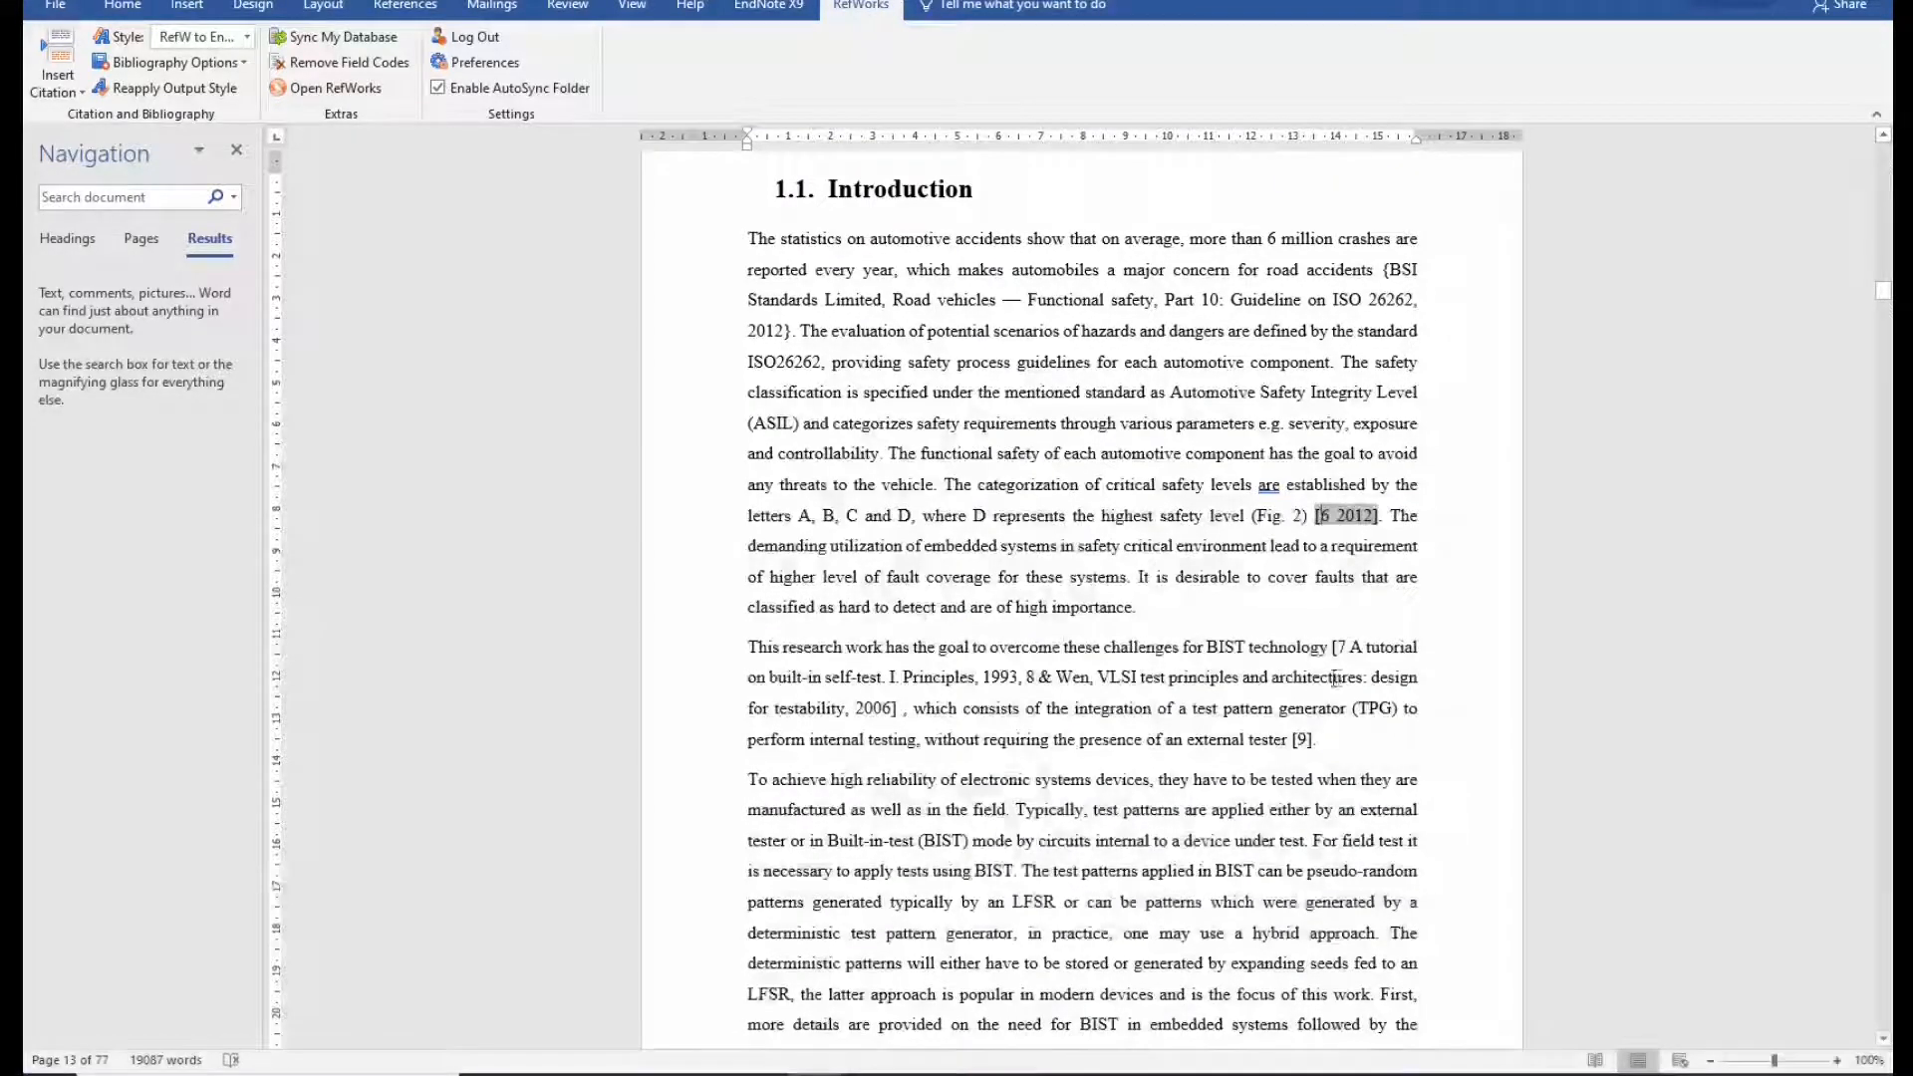
pyautogui.click(1392, 645)
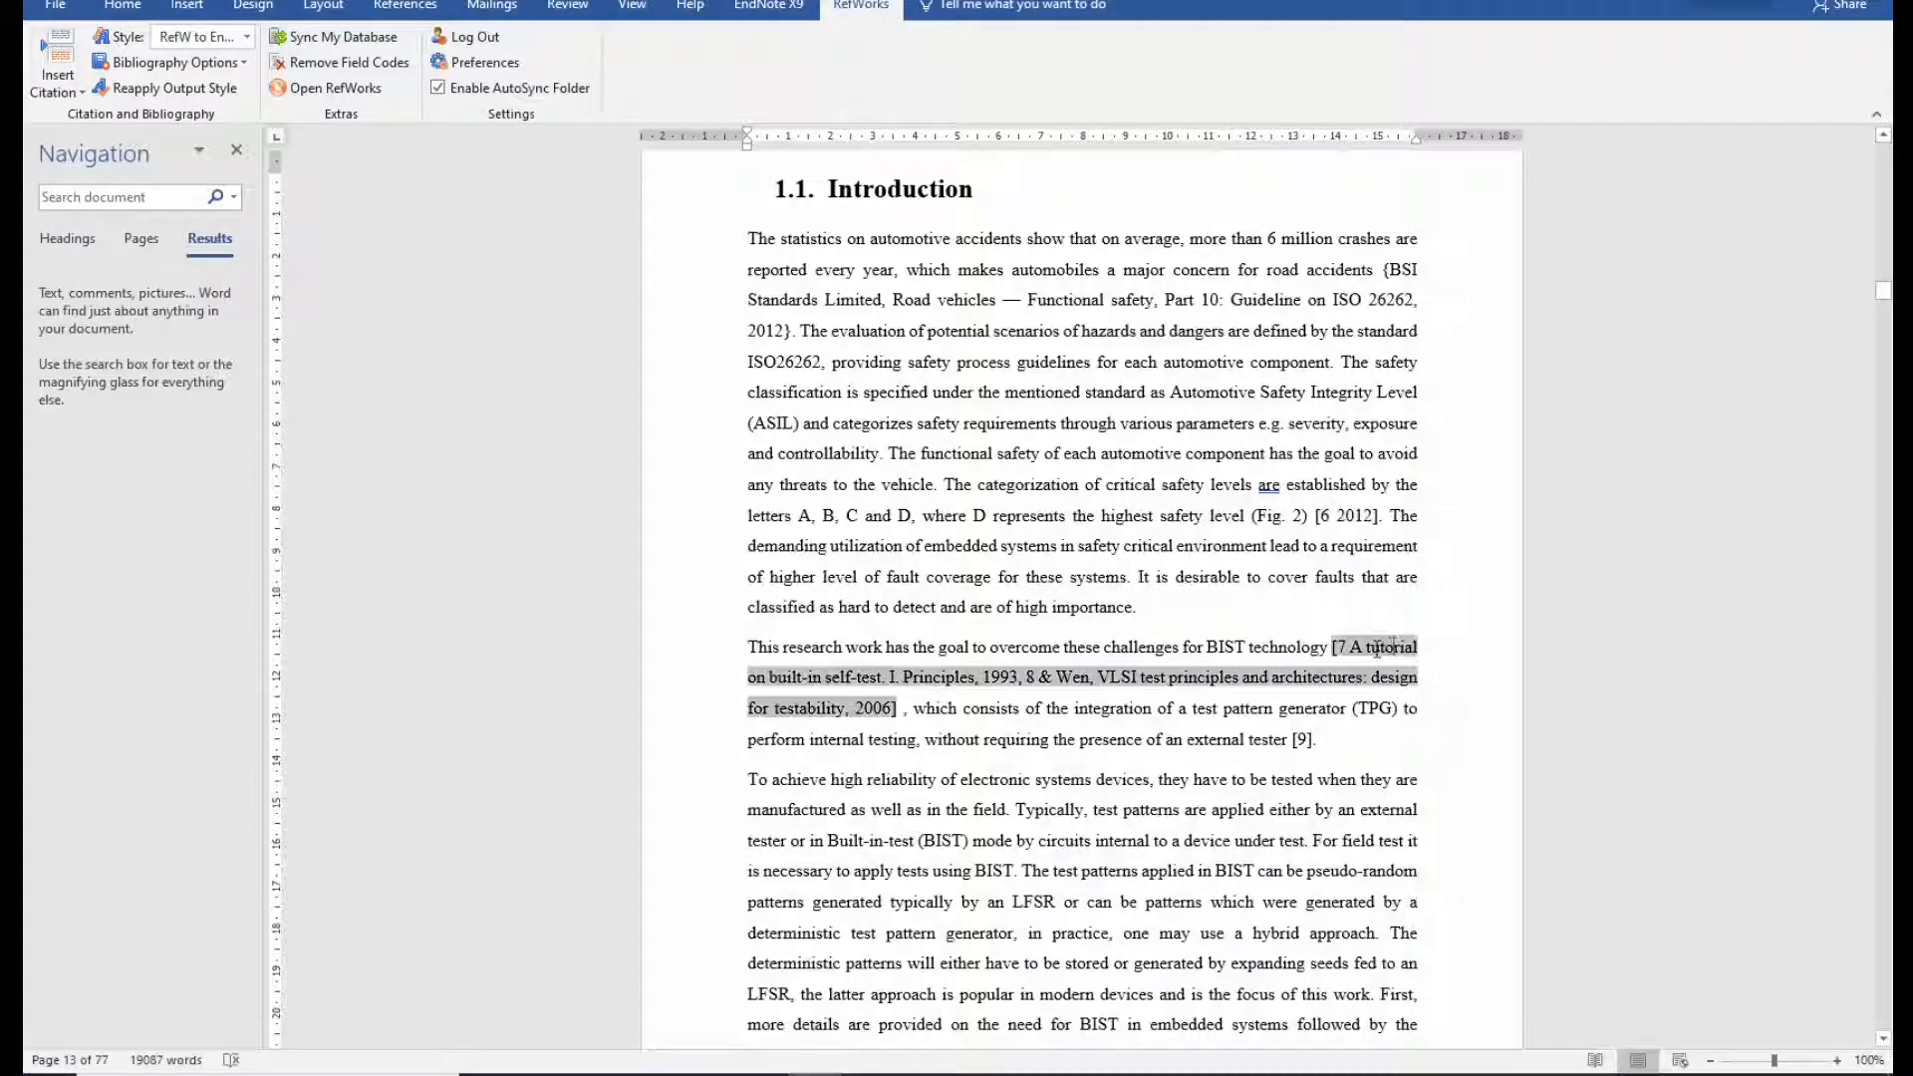
# Run EndNote X9's Update Citations and Bibliography.
pyautogui.click(769, 6)
pyautogui.click(377, 61)
pyautogui.moveTo(717, 266); pyautogui.dragTo(507, 376)
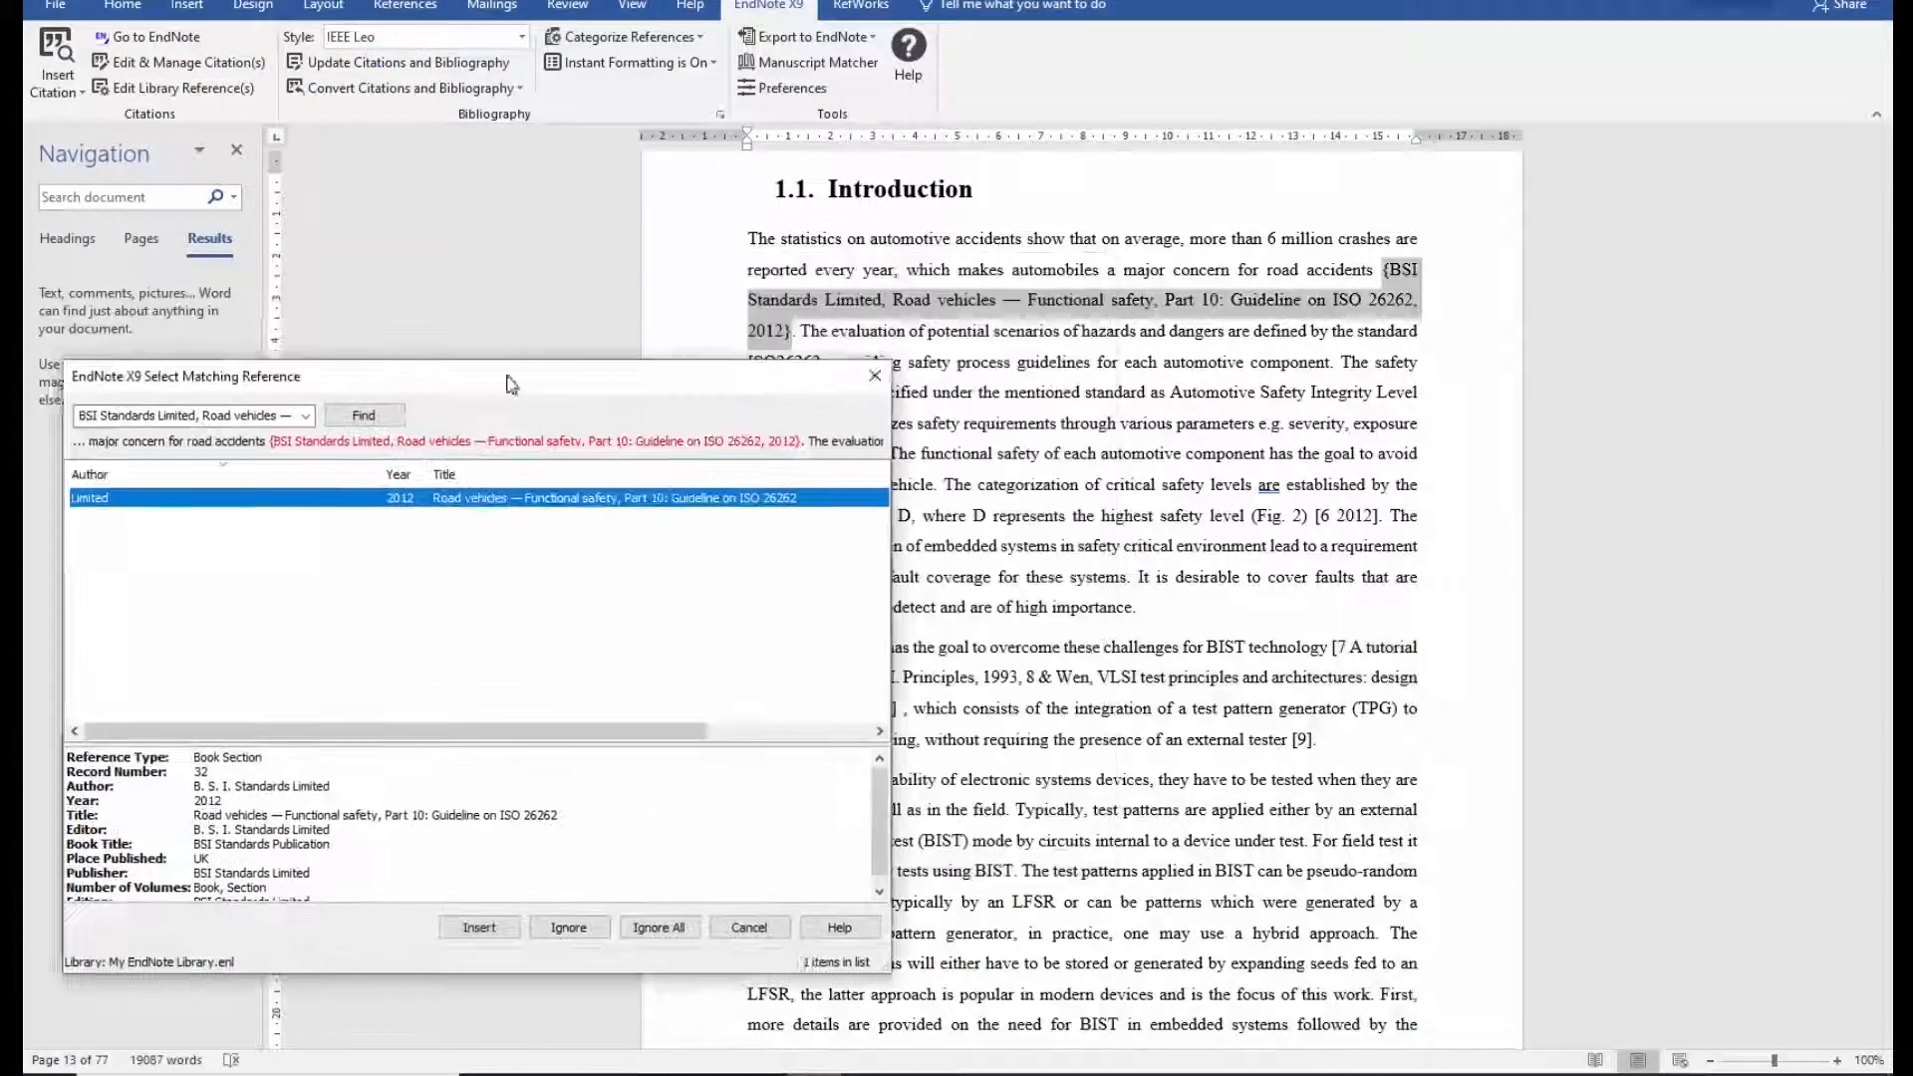
# Insert the suggested matches for the BSI Standards, 2018 and Wang citations.
pyautogui.click(480, 927)
pyautogui.click(479, 927)
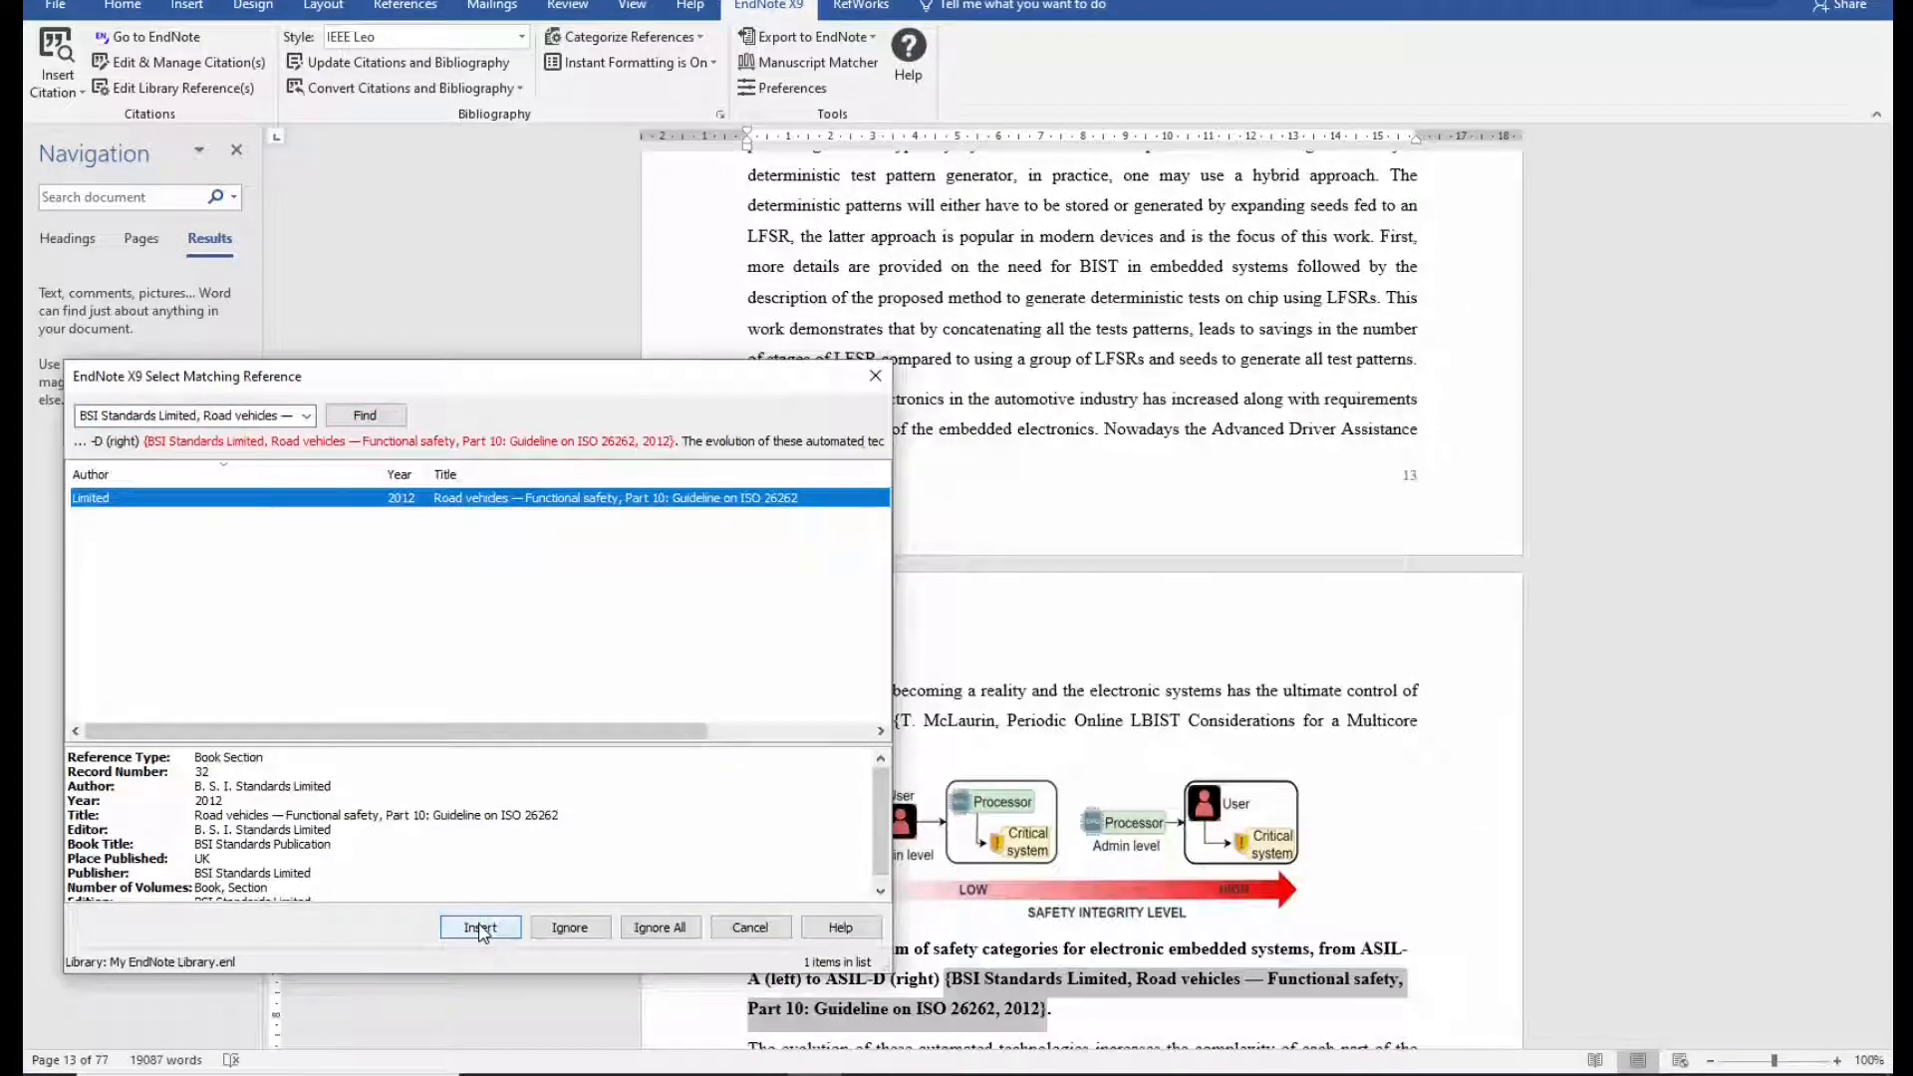
pyautogui.click(479, 929)
pyautogui.click(479, 929)
# Trim the Shirvani search to its title, find it and insert the reference.
pyautogui.click(263, 415)
pyautogui.press('End')
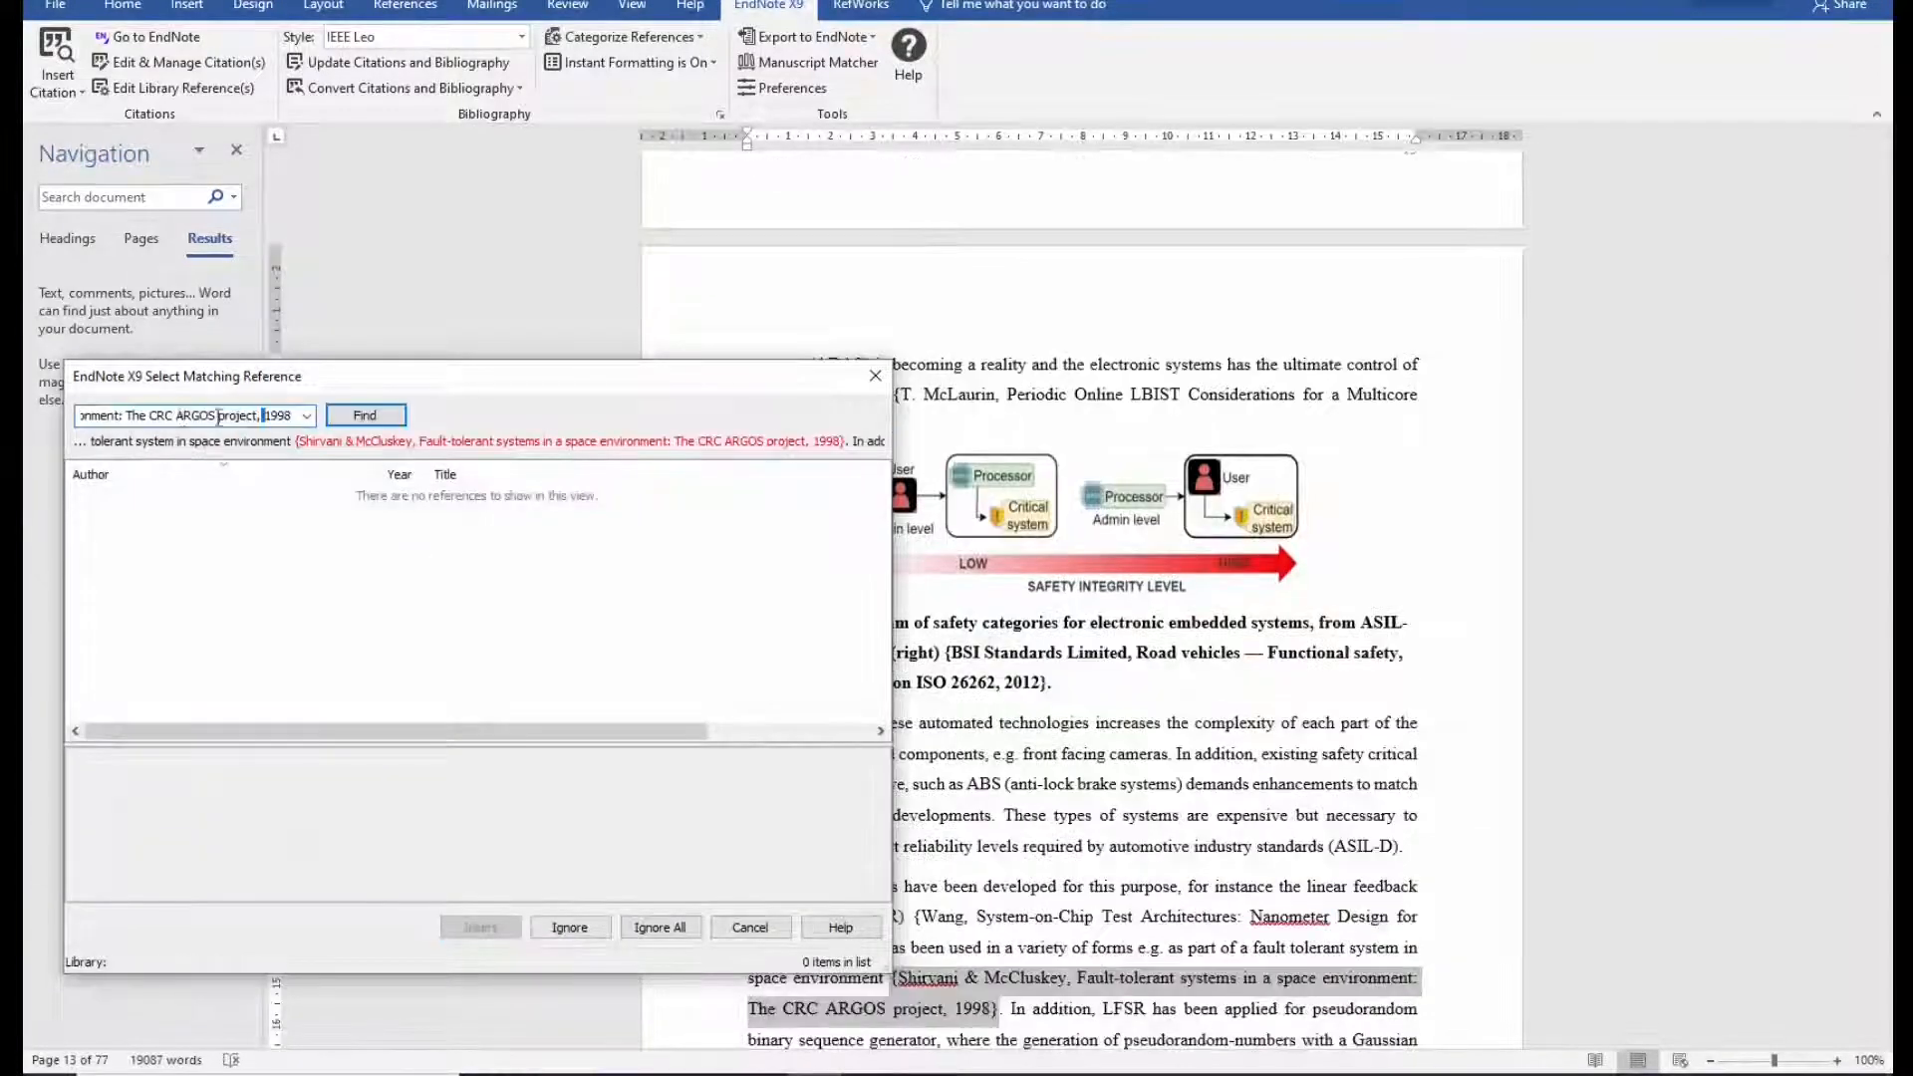
pyautogui.moveTo(124, 421); pyautogui.dragTo(376, 416)
pyautogui.press('Delete')
pyautogui.press('Home')
pyautogui.hotkey('ctrl', 'shift', 'Right')
pyautogui.hotkey('ctrl', 'shift', 'Right')
pyautogui.hotkey('ctrl', 'shift', 'Right')
pyautogui.press('Delete')
pyautogui.press('Return')
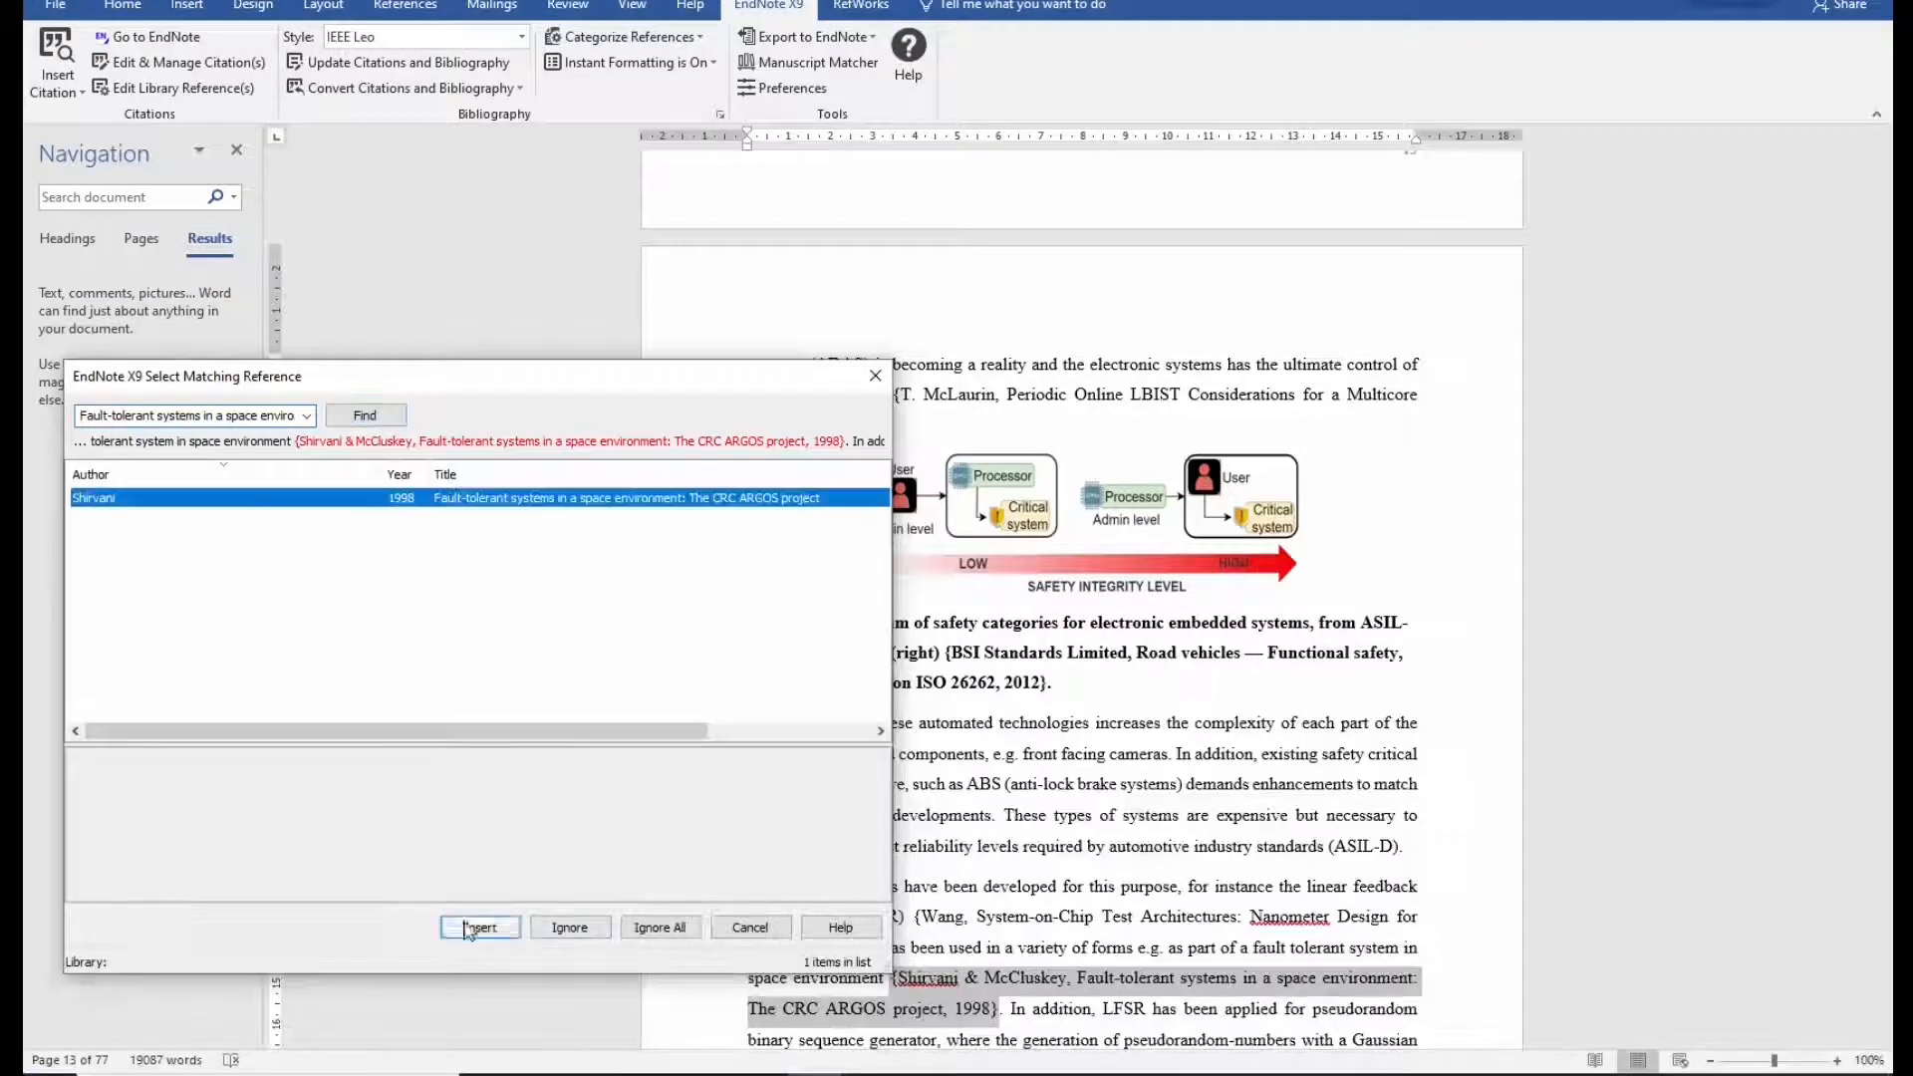
pyautogui.click(479, 927)
# Remove the author names from the Condo search and insert the found reference.
pyautogui.click(269, 416)
pyautogui.press('End')
pyautogui.press('Home')
pyautogui.hotkey('ctrl', 'shift', 'Right')
pyautogui.hotkey('ctrl', 'shift', 'Right')
pyautogui.hotkey('ctrl', 'shift', 'Right')
pyautogui.press('Delete')
pyautogui.press('Return')
pyautogui.click(499, 923)
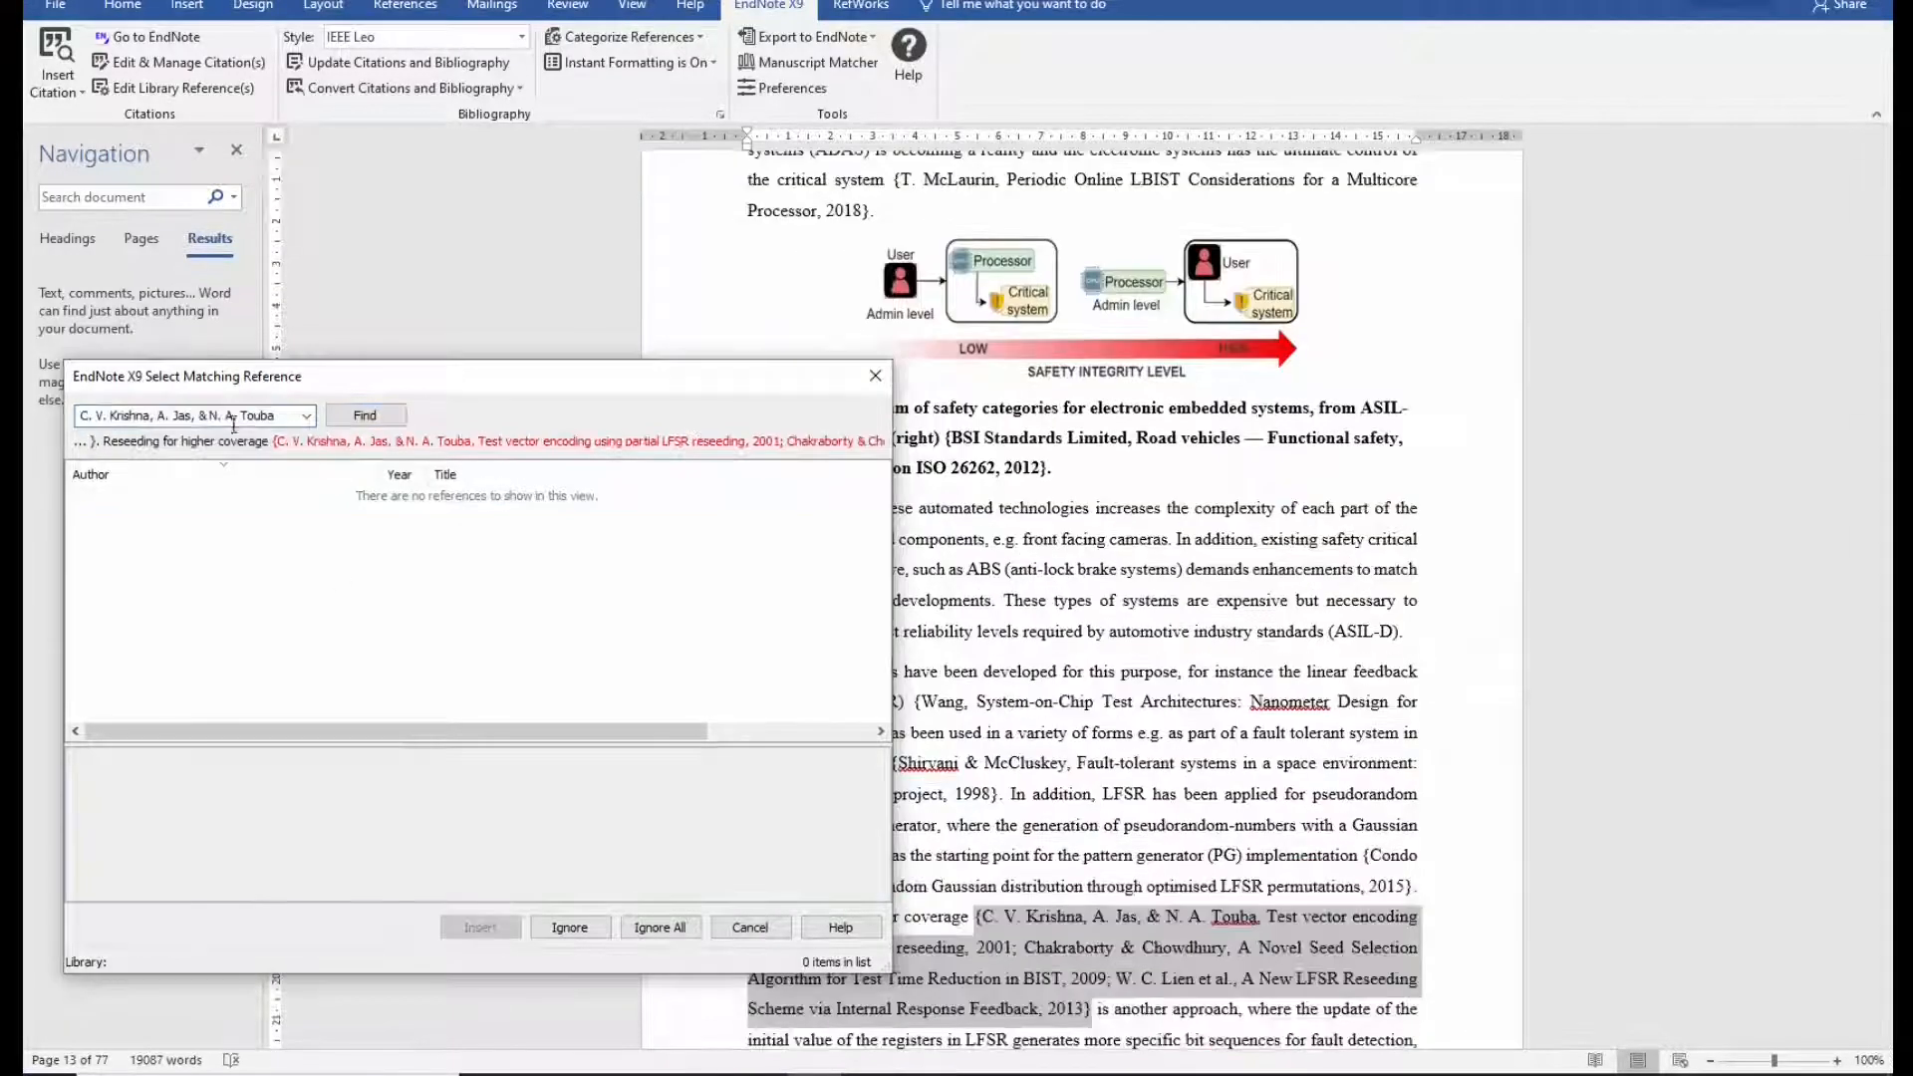
# Search for Touba and insert the Krishna test vector encoding reference.
pyautogui.click(235, 416)
pyautogui.press('End')
pyautogui.hotkey('shift', 'Home')
pyautogui.press('Delete')
pyautogui.press('Return')
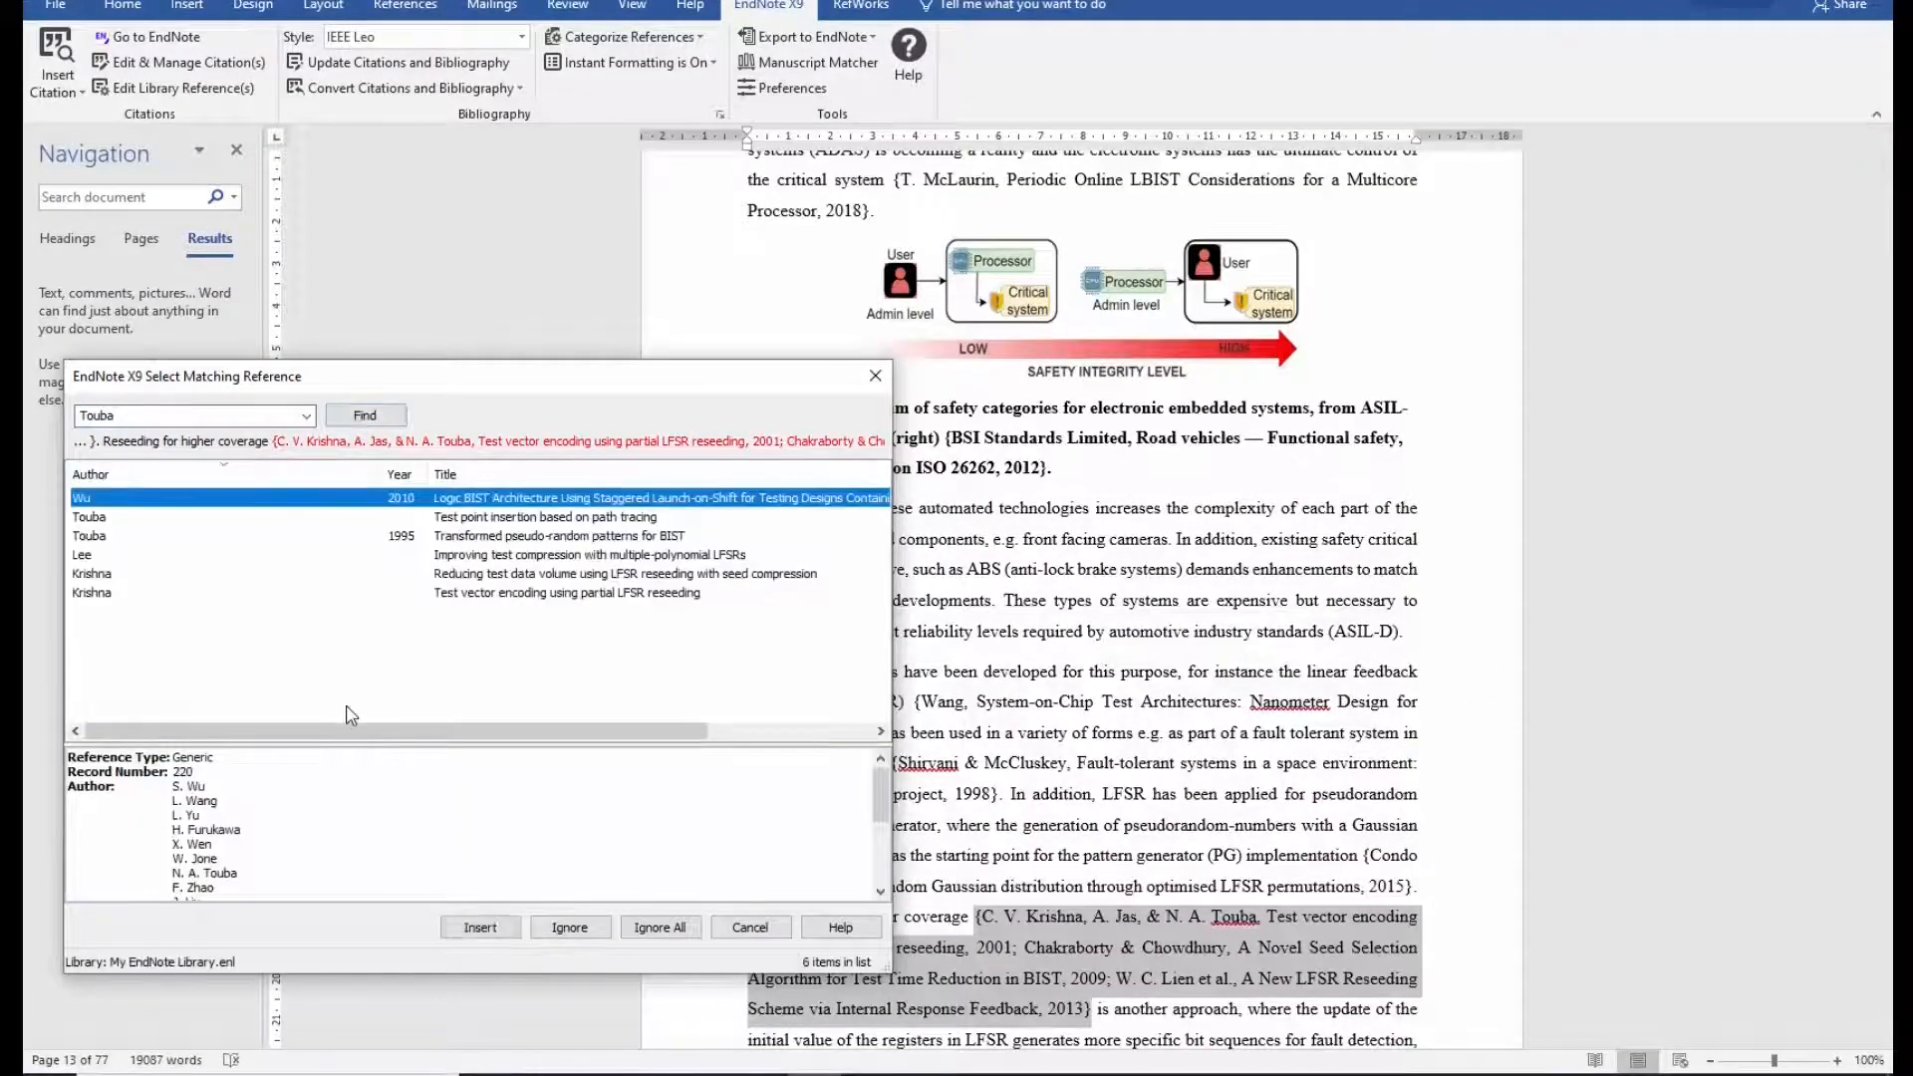
pyautogui.click(674, 401)
pyautogui.click(596, 739)
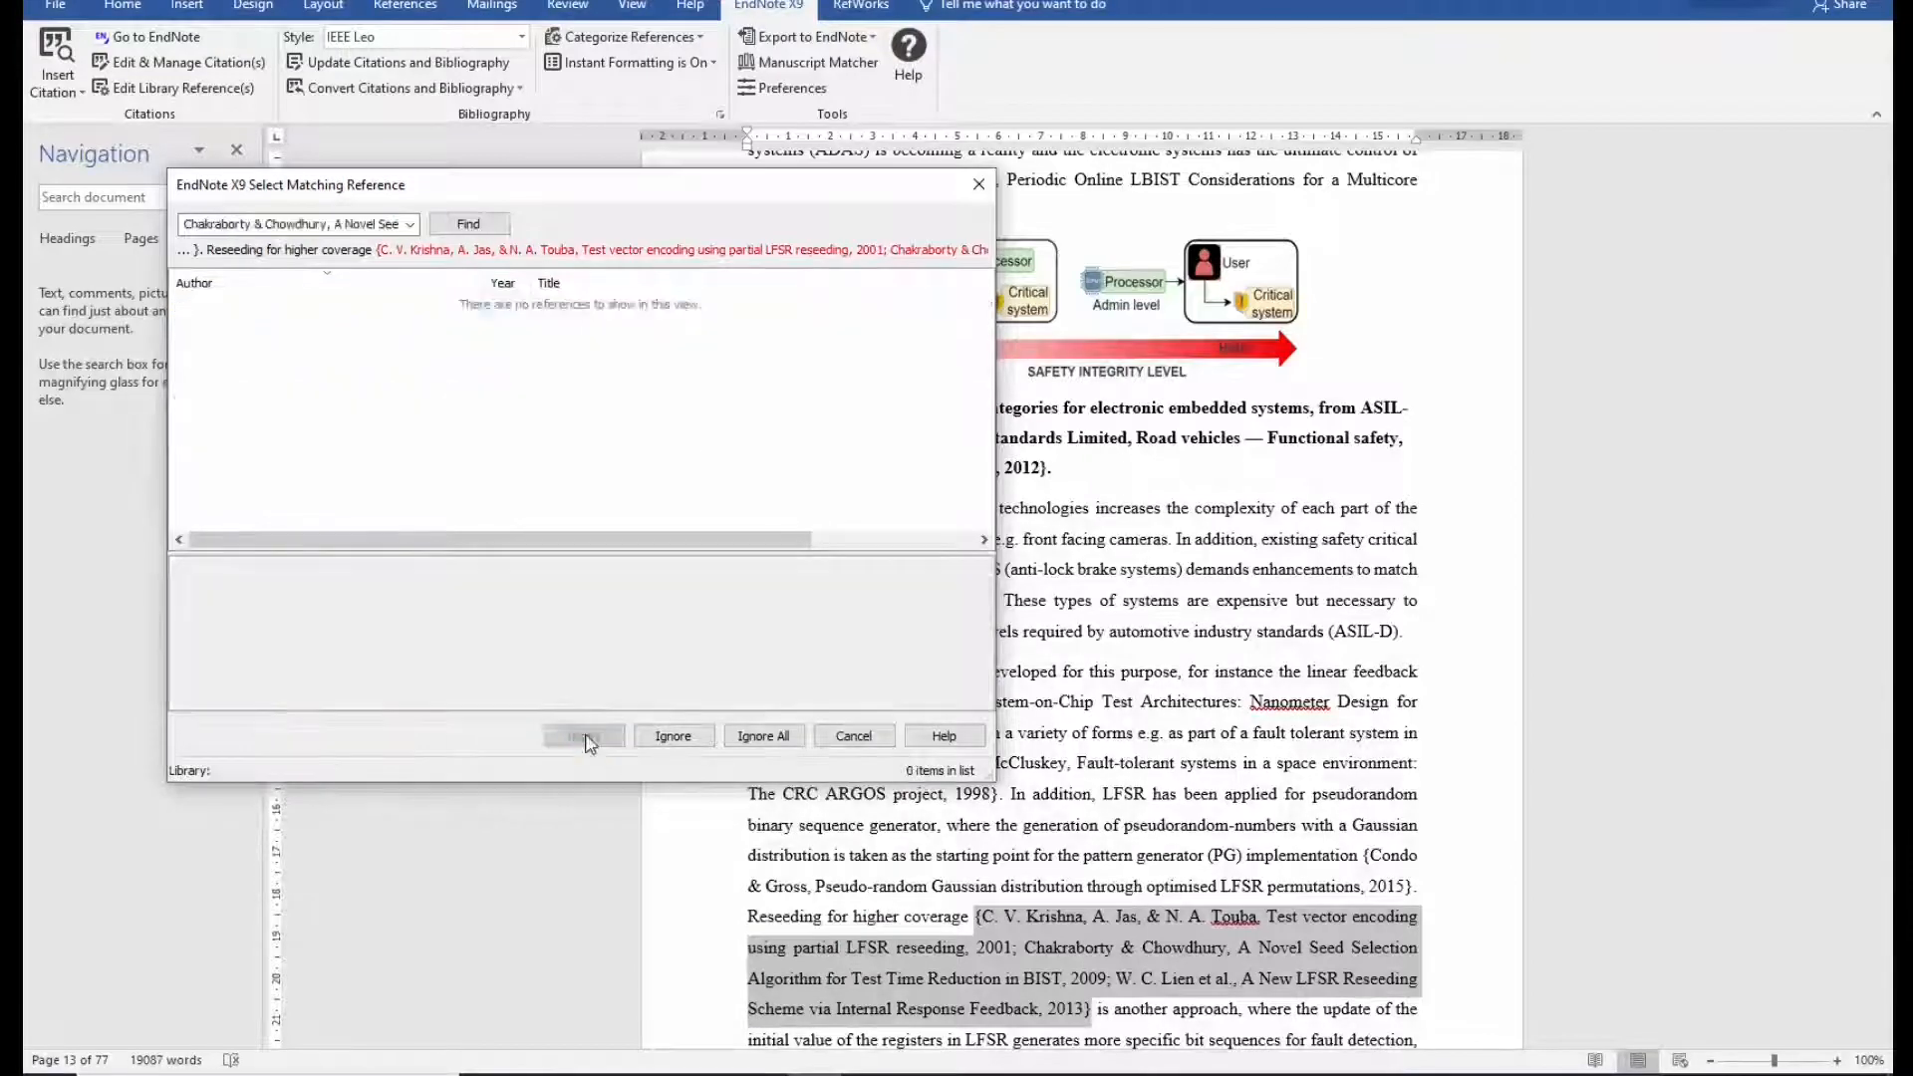
# Search 'a novel seed selection algorithm' and insert the Chakraborty reference.
pyautogui.click(329, 226)
pyautogui.write('a novel seed selection')
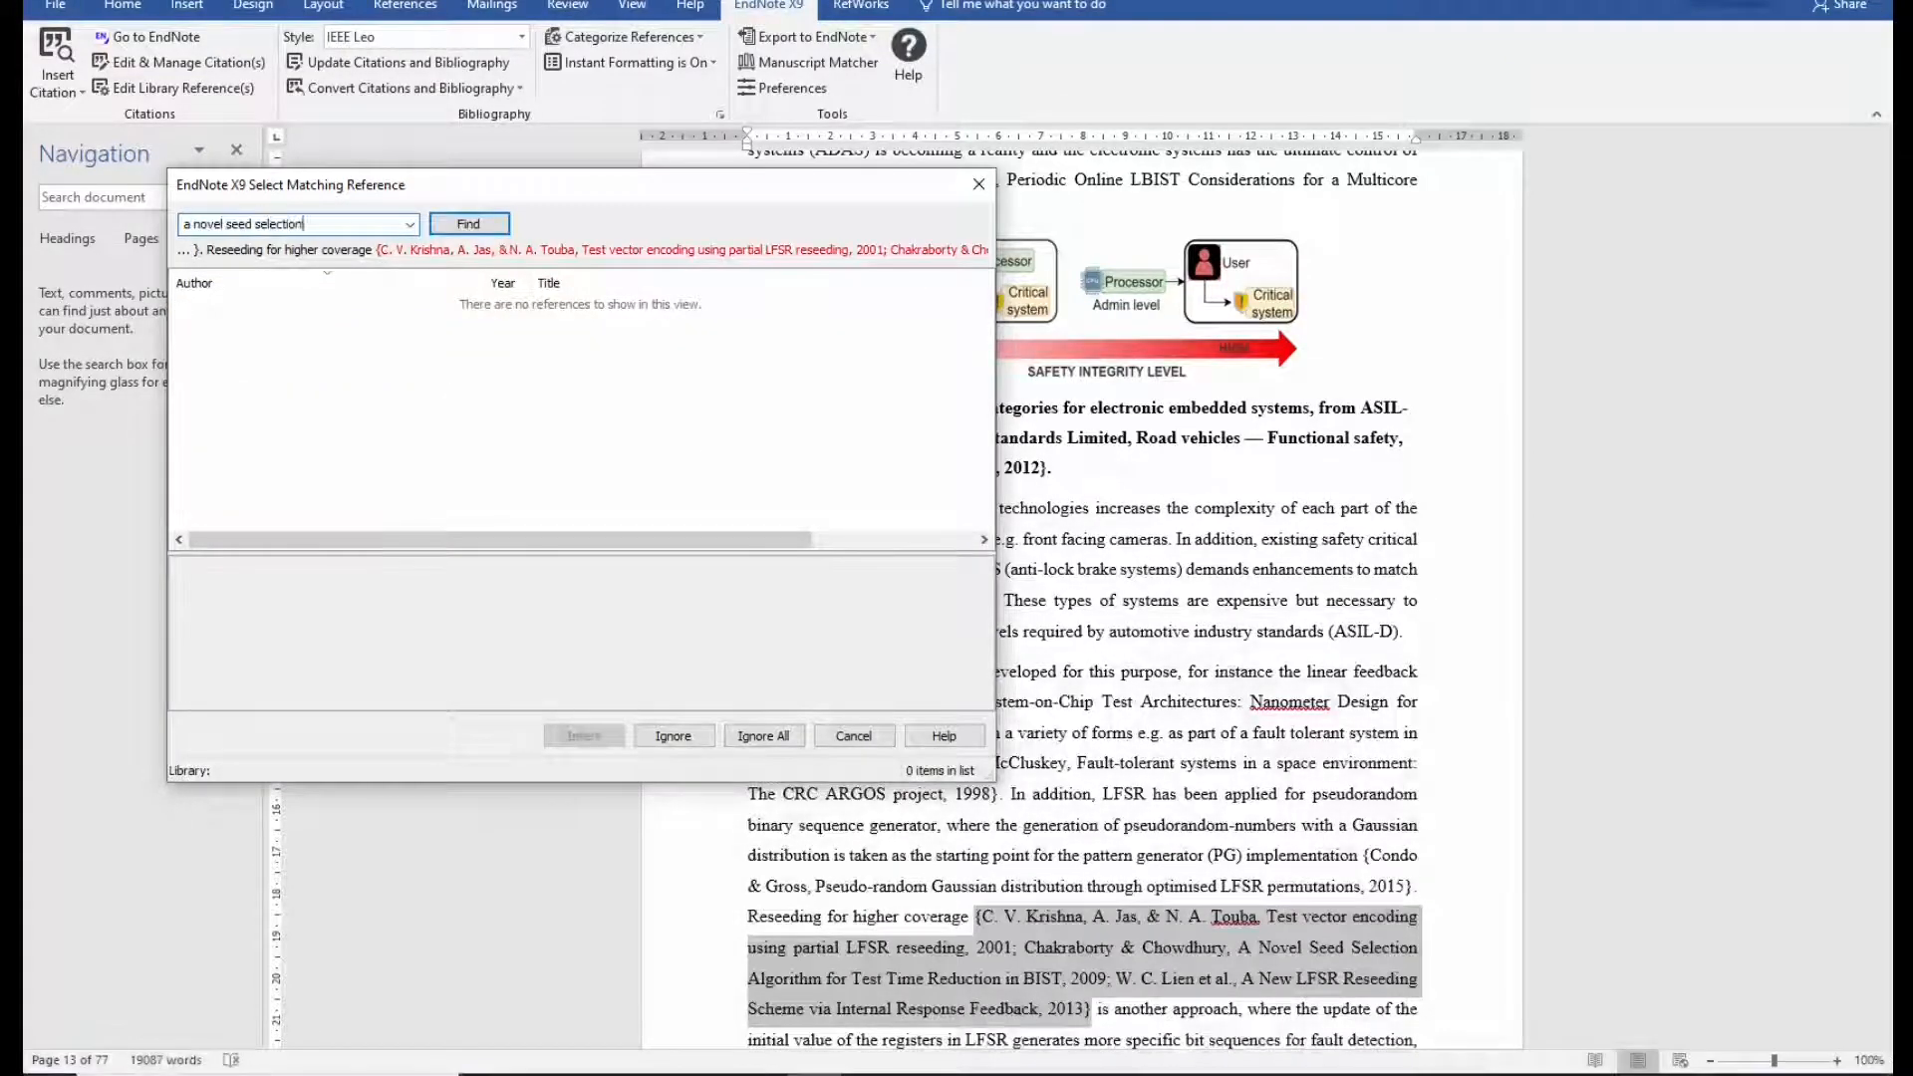
pyautogui.write(' algorithm')
pyautogui.click(488, 232)
pyautogui.click(576, 735)
# Remove the year from the Lien search and insert the found reference.
pyautogui.click(280, 229)
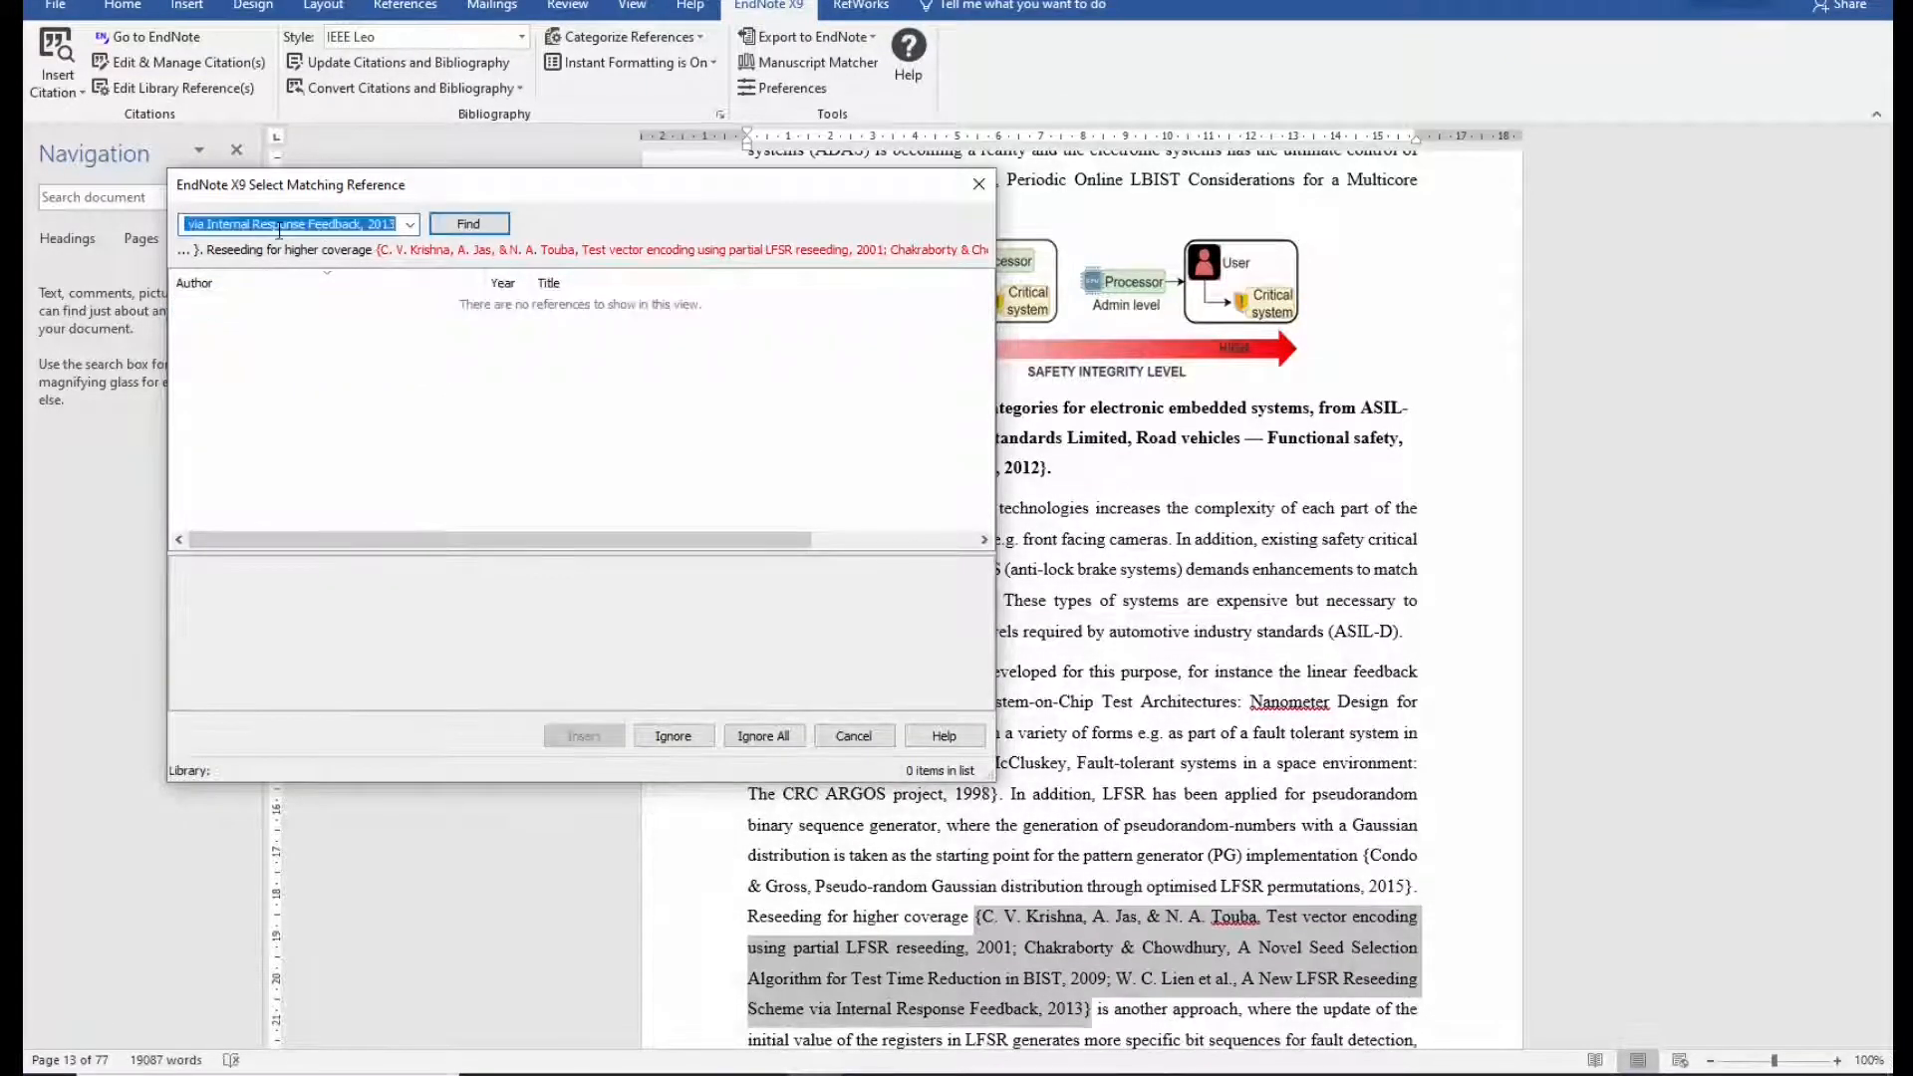
pyautogui.press('End')
pyautogui.press('BackSpace')
pyautogui.press('BackSpace')
pyautogui.press('BackSpace')
pyautogui.press('BackSpace')
pyautogui.press('BackSpace')
pyautogui.press('BackSpace')
pyautogui.click(468, 226)
pyautogui.click(576, 737)
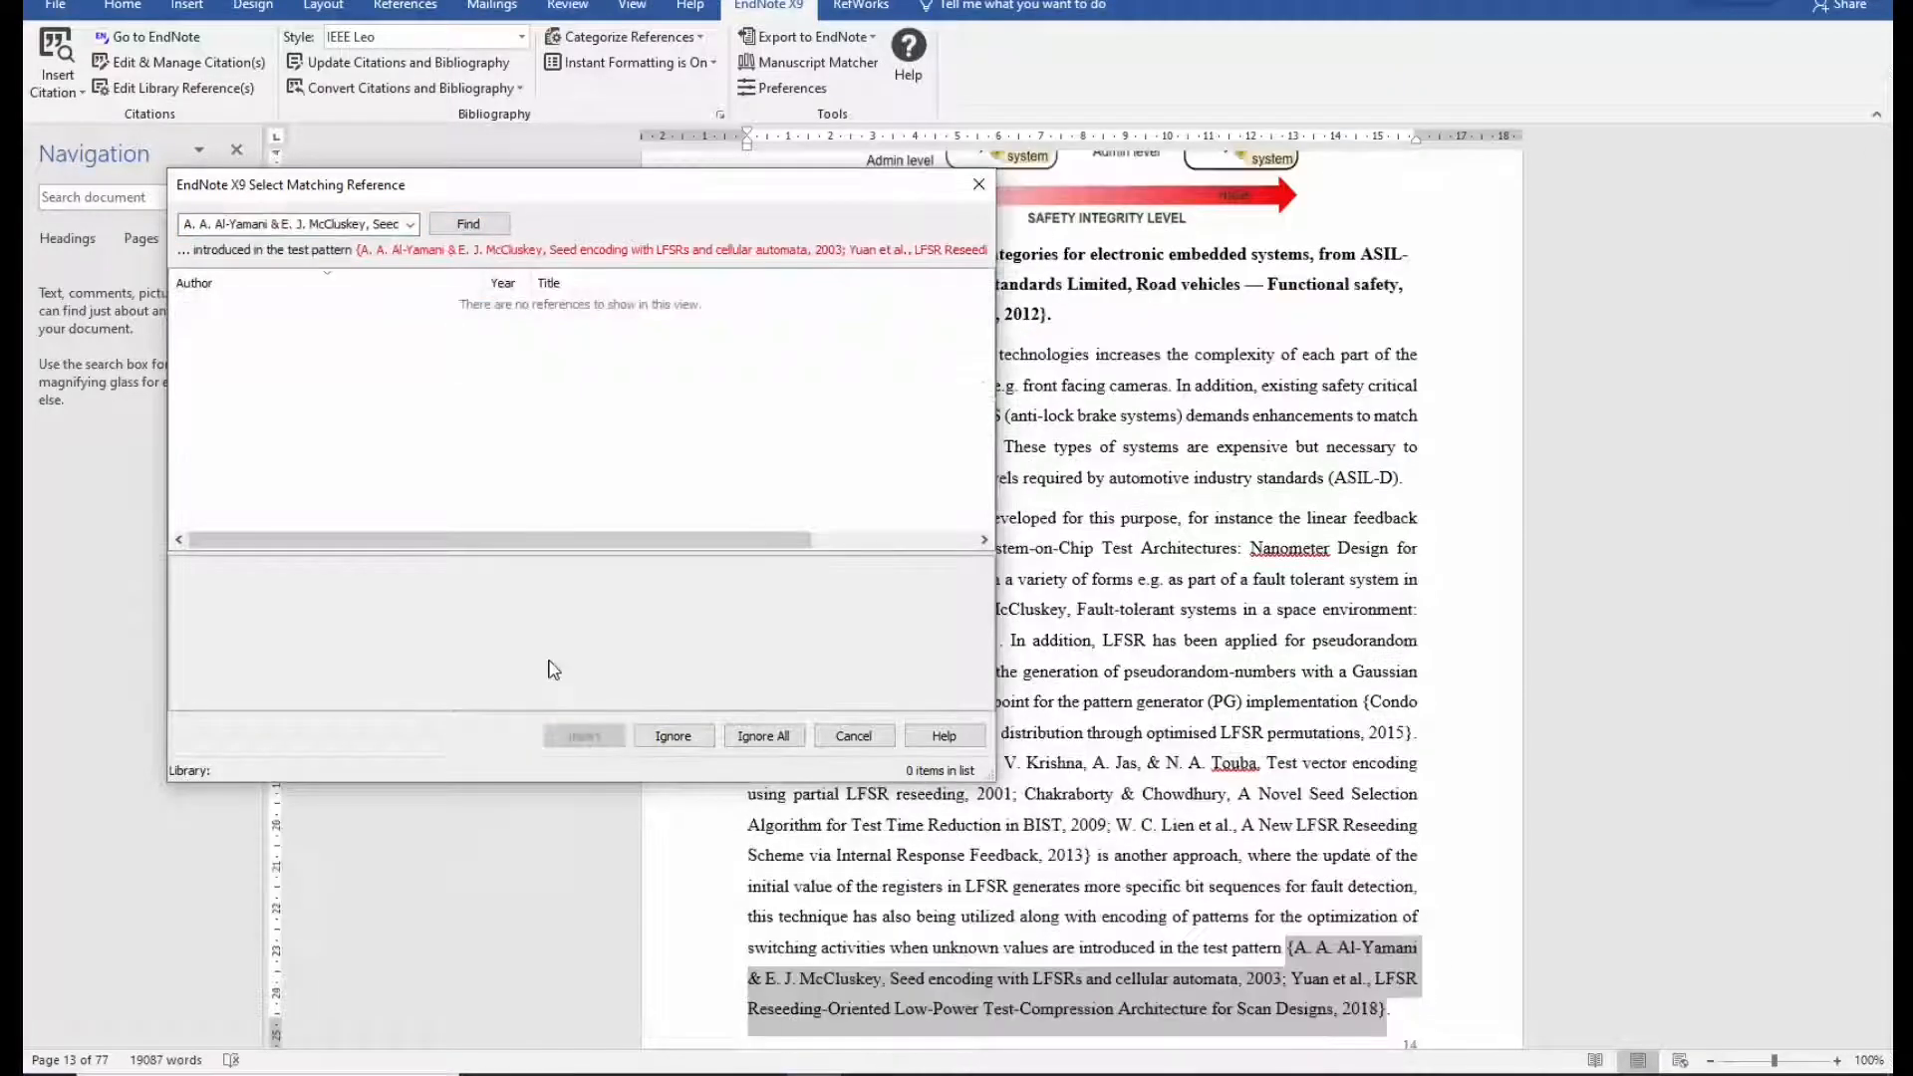
# Search the Al-Yamani citation by its 'Seed encoding with LFSRs' title and insert it.
pyautogui.moveTo(371, 221); pyautogui.dragTo(430, 249)
pyautogui.hotkey('ctrl', 'x')
pyautogui.hotkey('ctrl', 'a')
pyautogui.hotkey('ctrl', 'v')
pyautogui.click(468, 223)
# Trim author and year from the Yuan search, insert the 2018 reference, and stop at Koenemann.
pyautogui.click(588, 737)
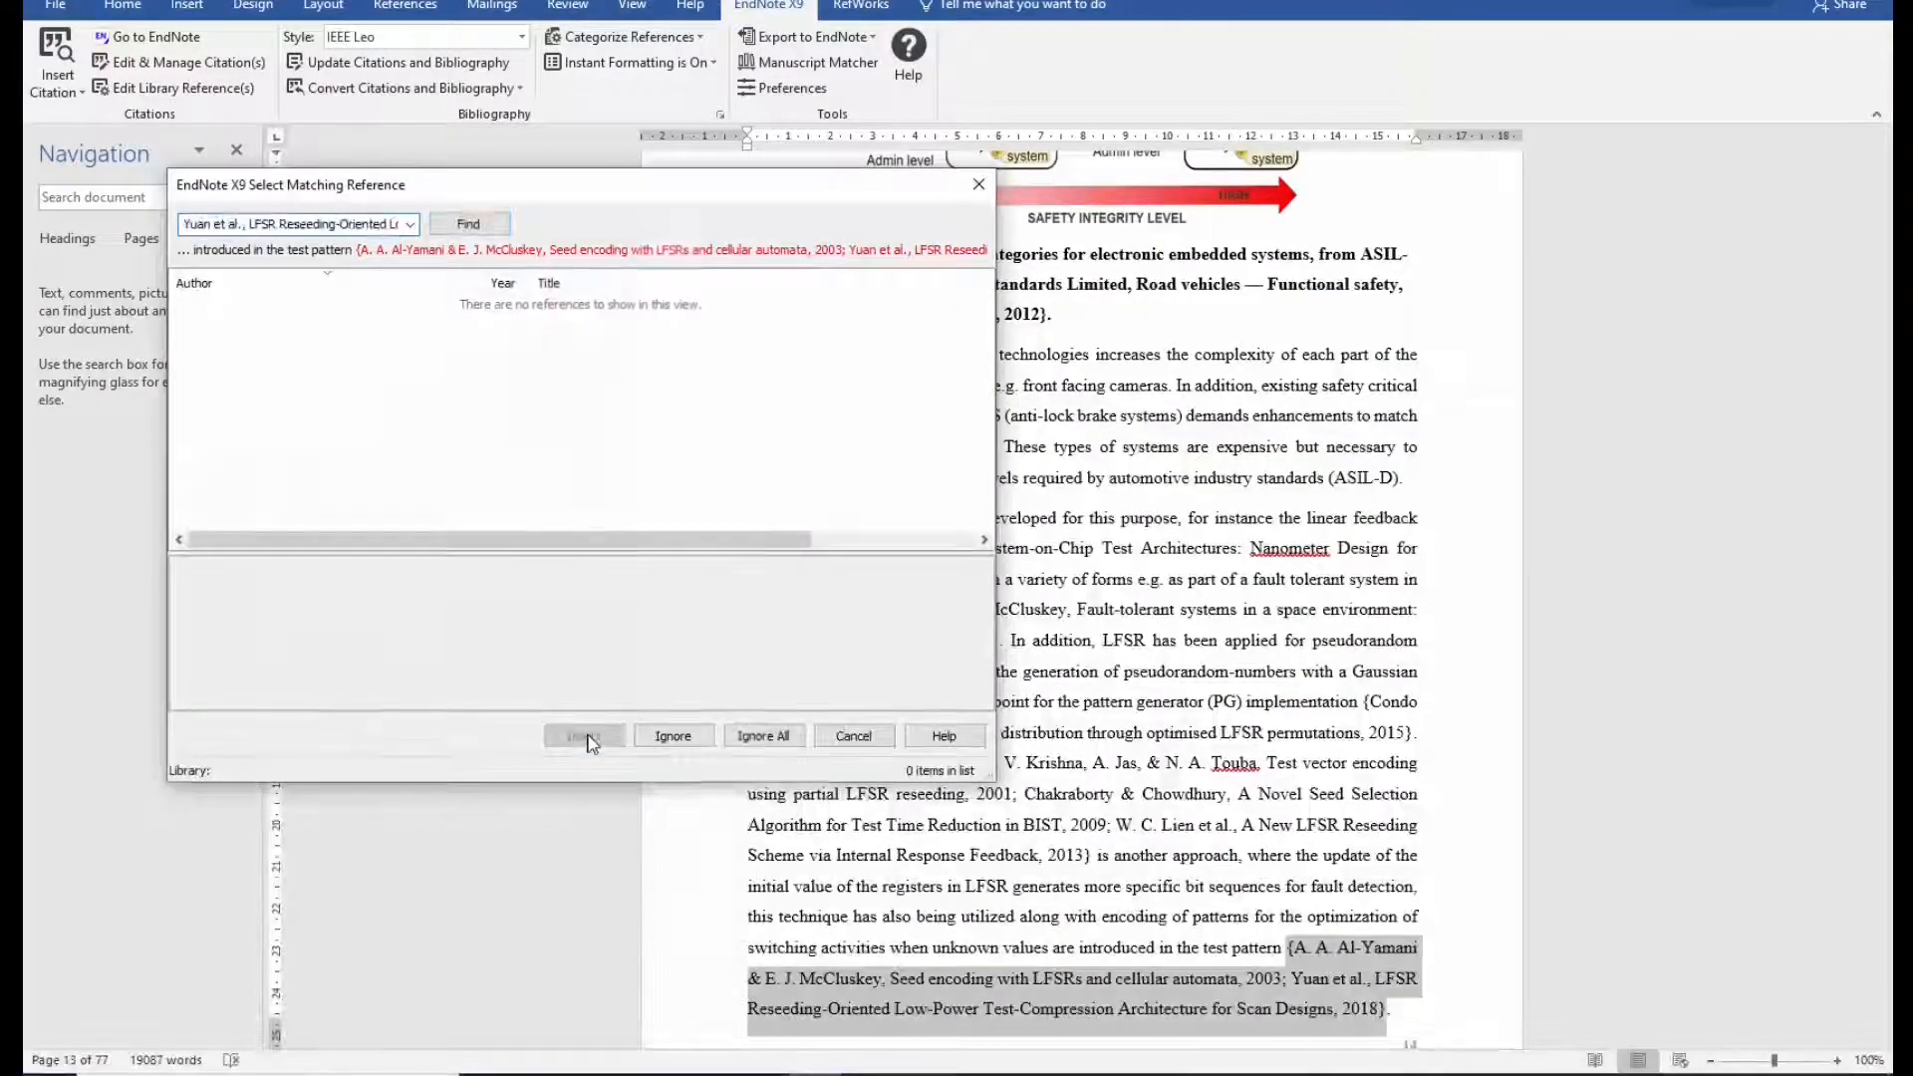
pyautogui.click(245, 227)
pyautogui.press('Home')
pyautogui.press('Delete')
pyautogui.press('Delete')
pyautogui.press('Delete')
pyautogui.press('Delete')
pyautogui.press('Delete')
pyautogui.press('Delete')
pyautogui.press('Delete')
pyautogui.press('Delete')
pyautogui.press('Delete')
pyautogui.press('Delete')
pyautogui.press('Delete')
pyautogui.press('Delete')
pyautogui.press('Delete')
pyautogui.press('End')
pyautogui.press('BackSpace')
pyautogui.press('BackSpace')
pyautogui.press('BackSpace')
pyautogui.press('BackSpace')
pyautogui.press('BackSpace')
pyautogui.press('BackSpace')
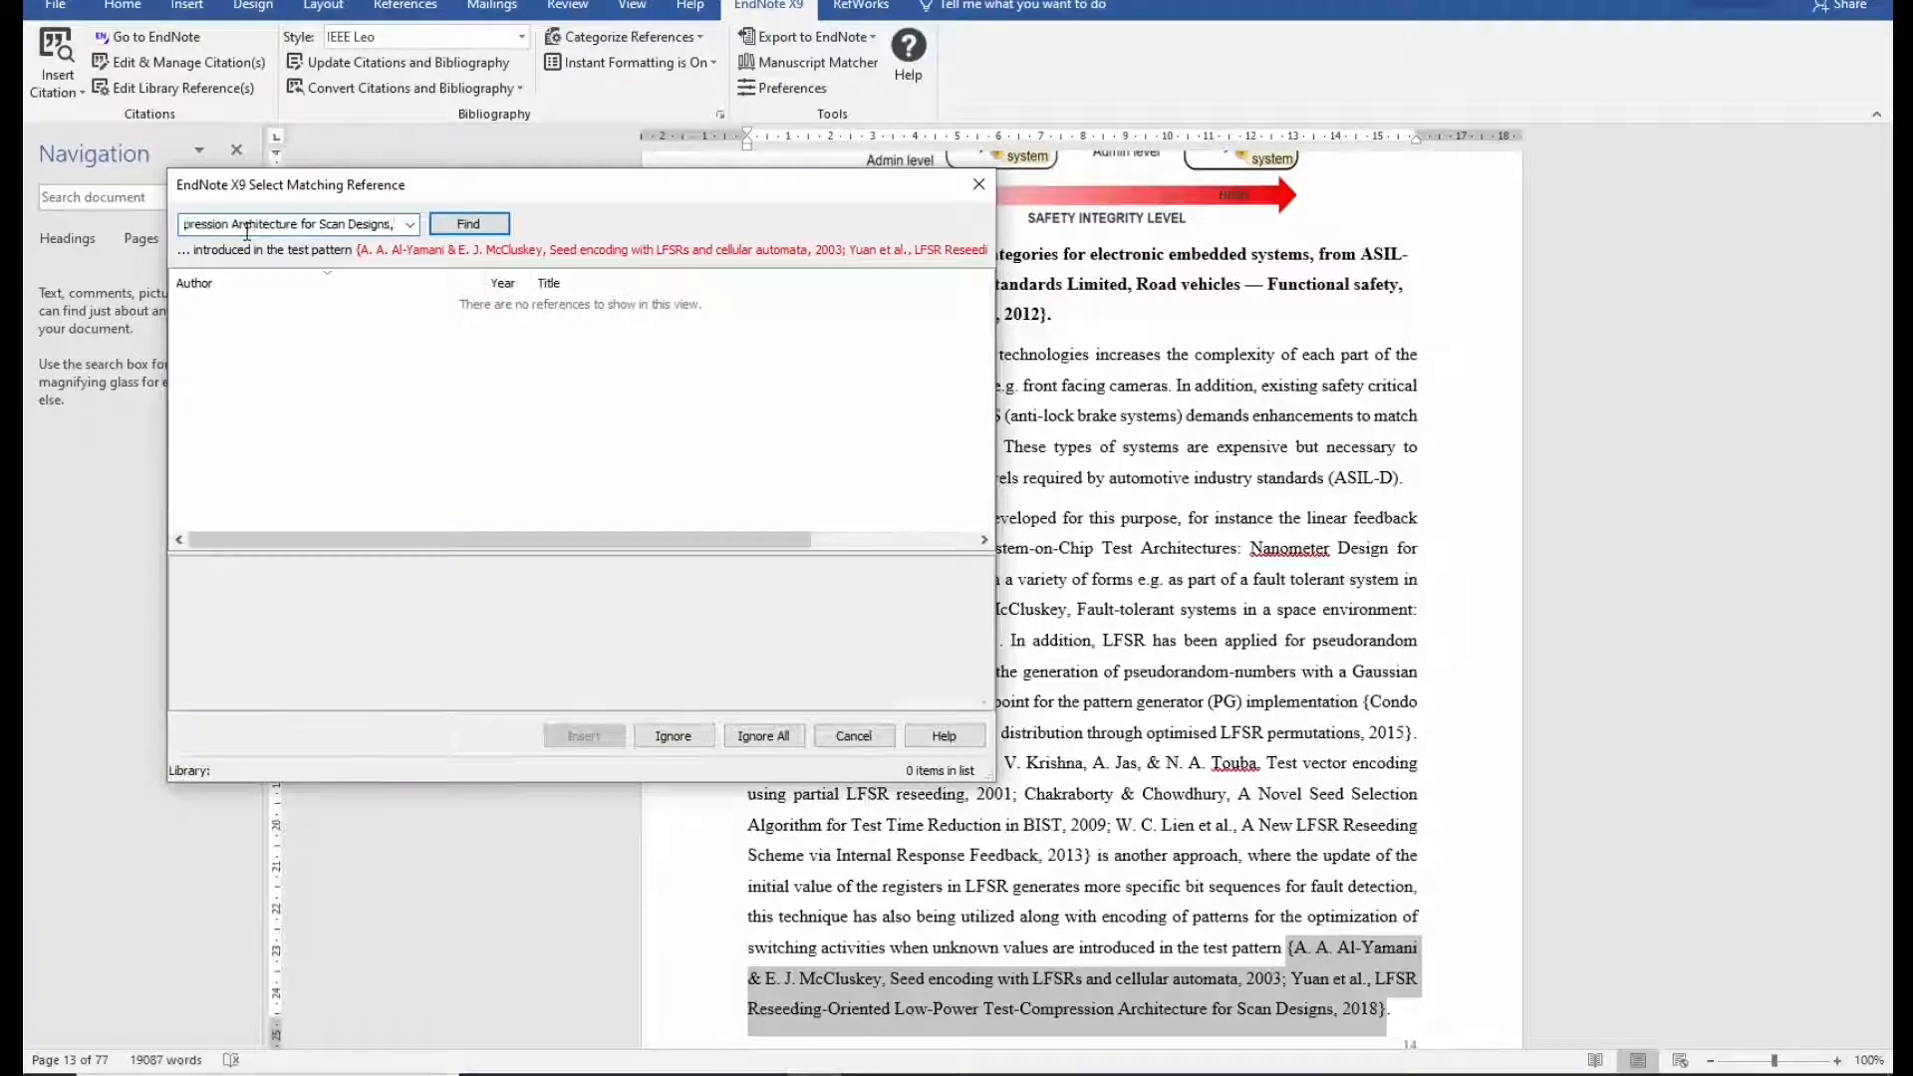
pyautogui.click(468, 224)
pyautogui.click(584, 736)
pyautogui.click(584, 736)
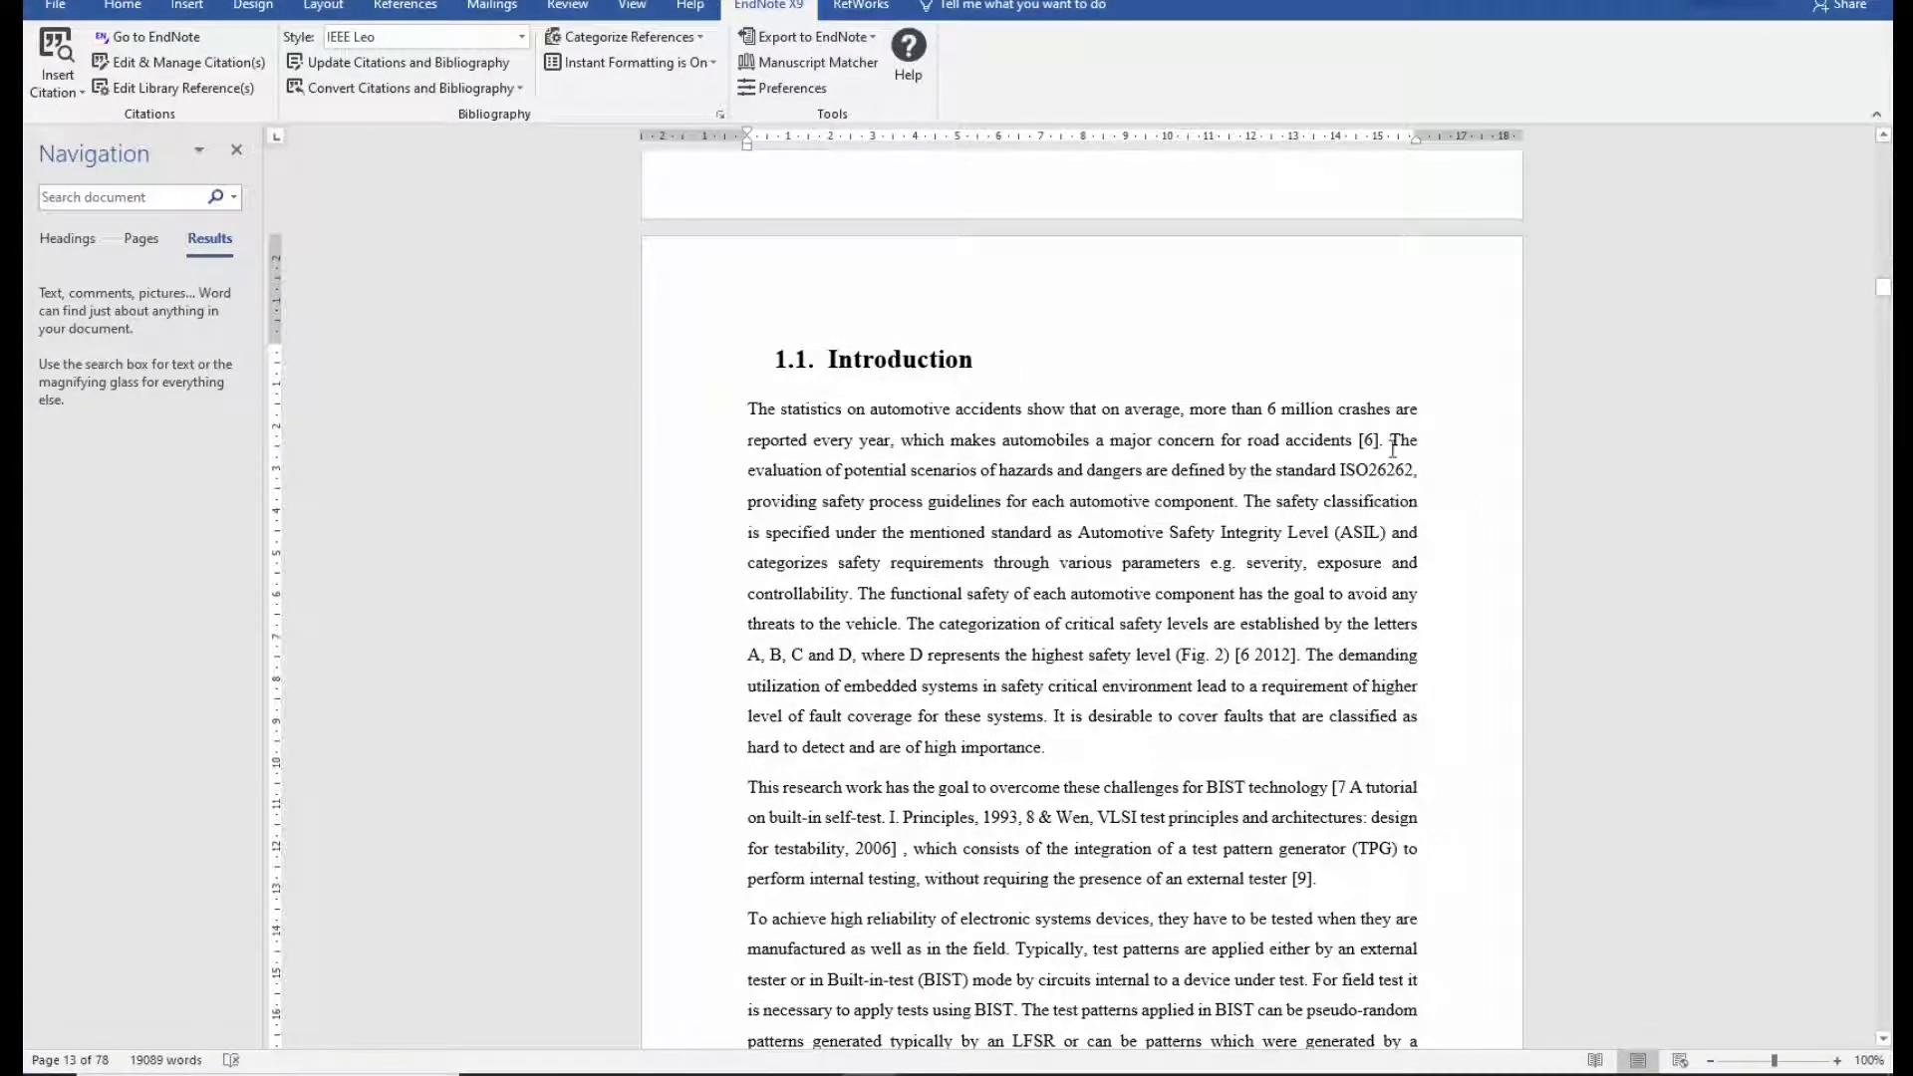
# Update citations and bibliography, skipping the unmatched Shirvani citation, then inspect the [6 2012] citation.
pyautogui.click(399, 61)
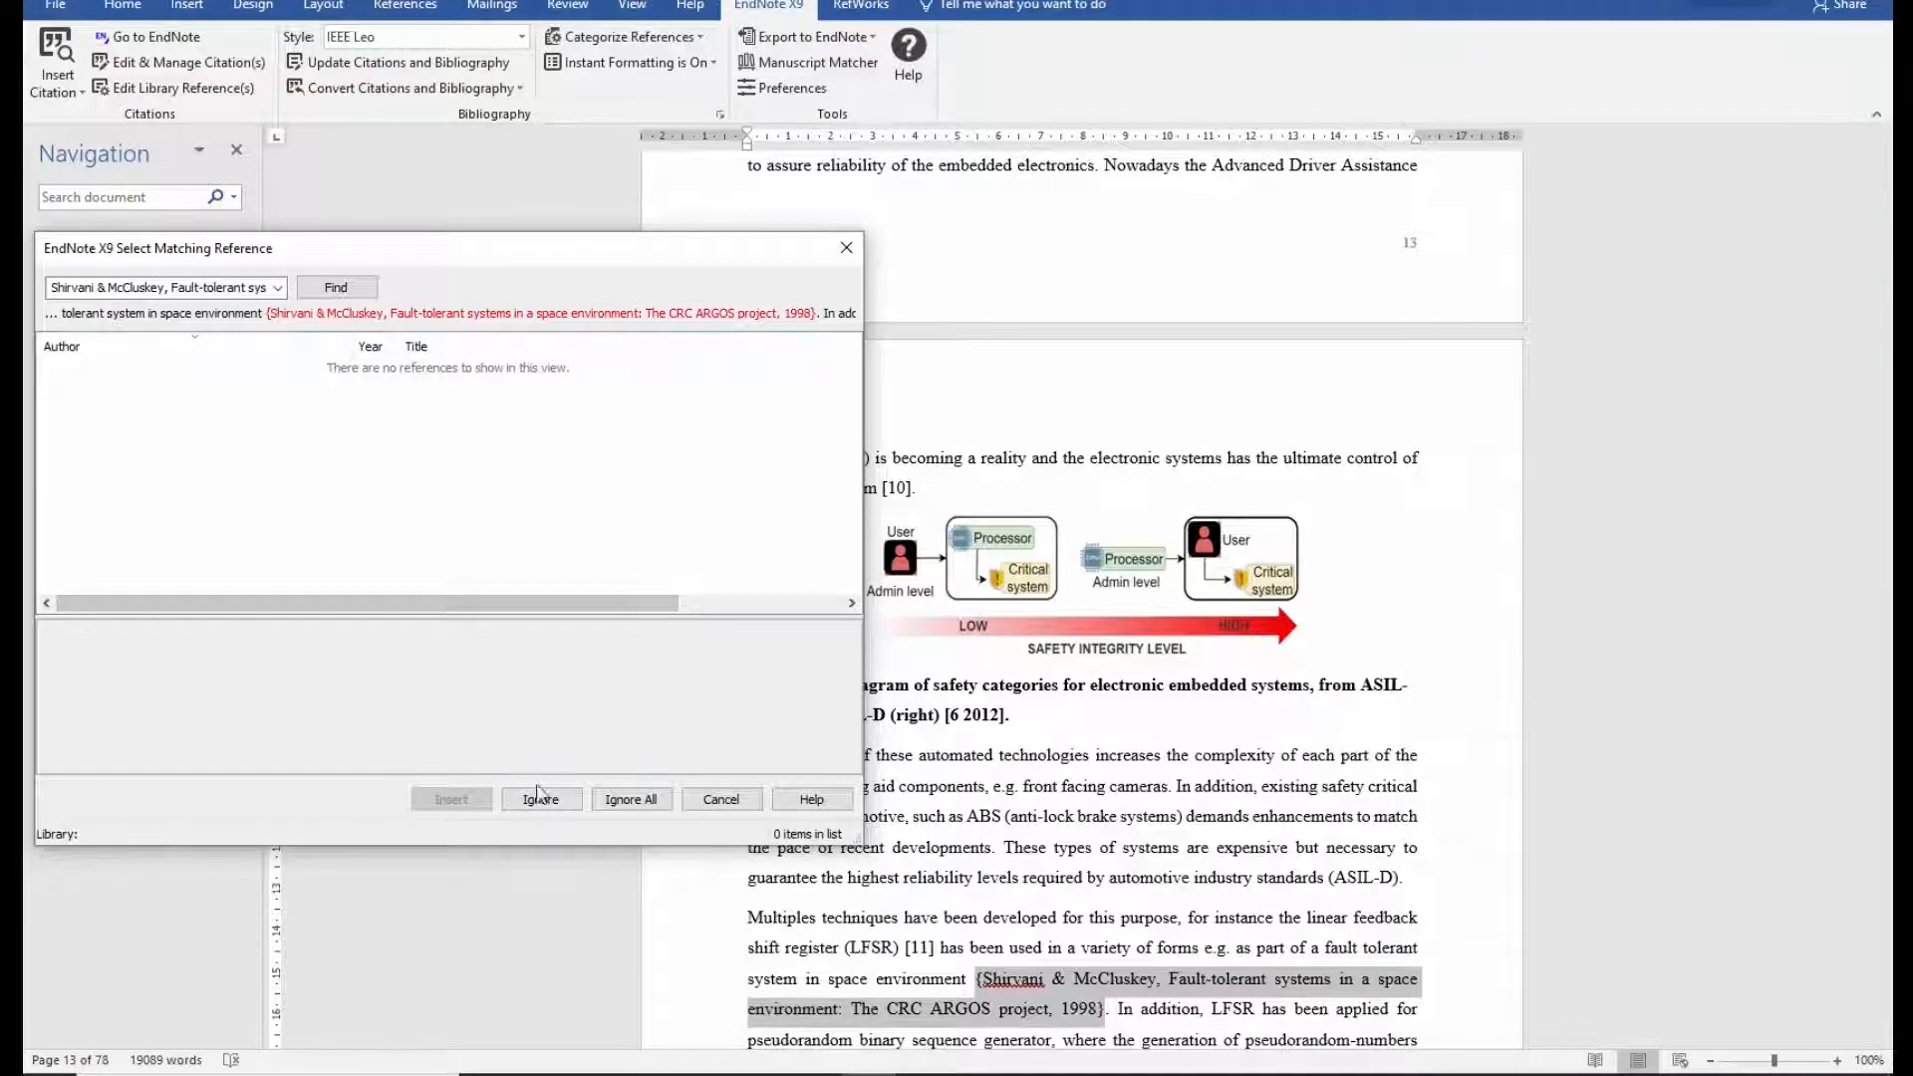
pyautogui.click(603, 800)
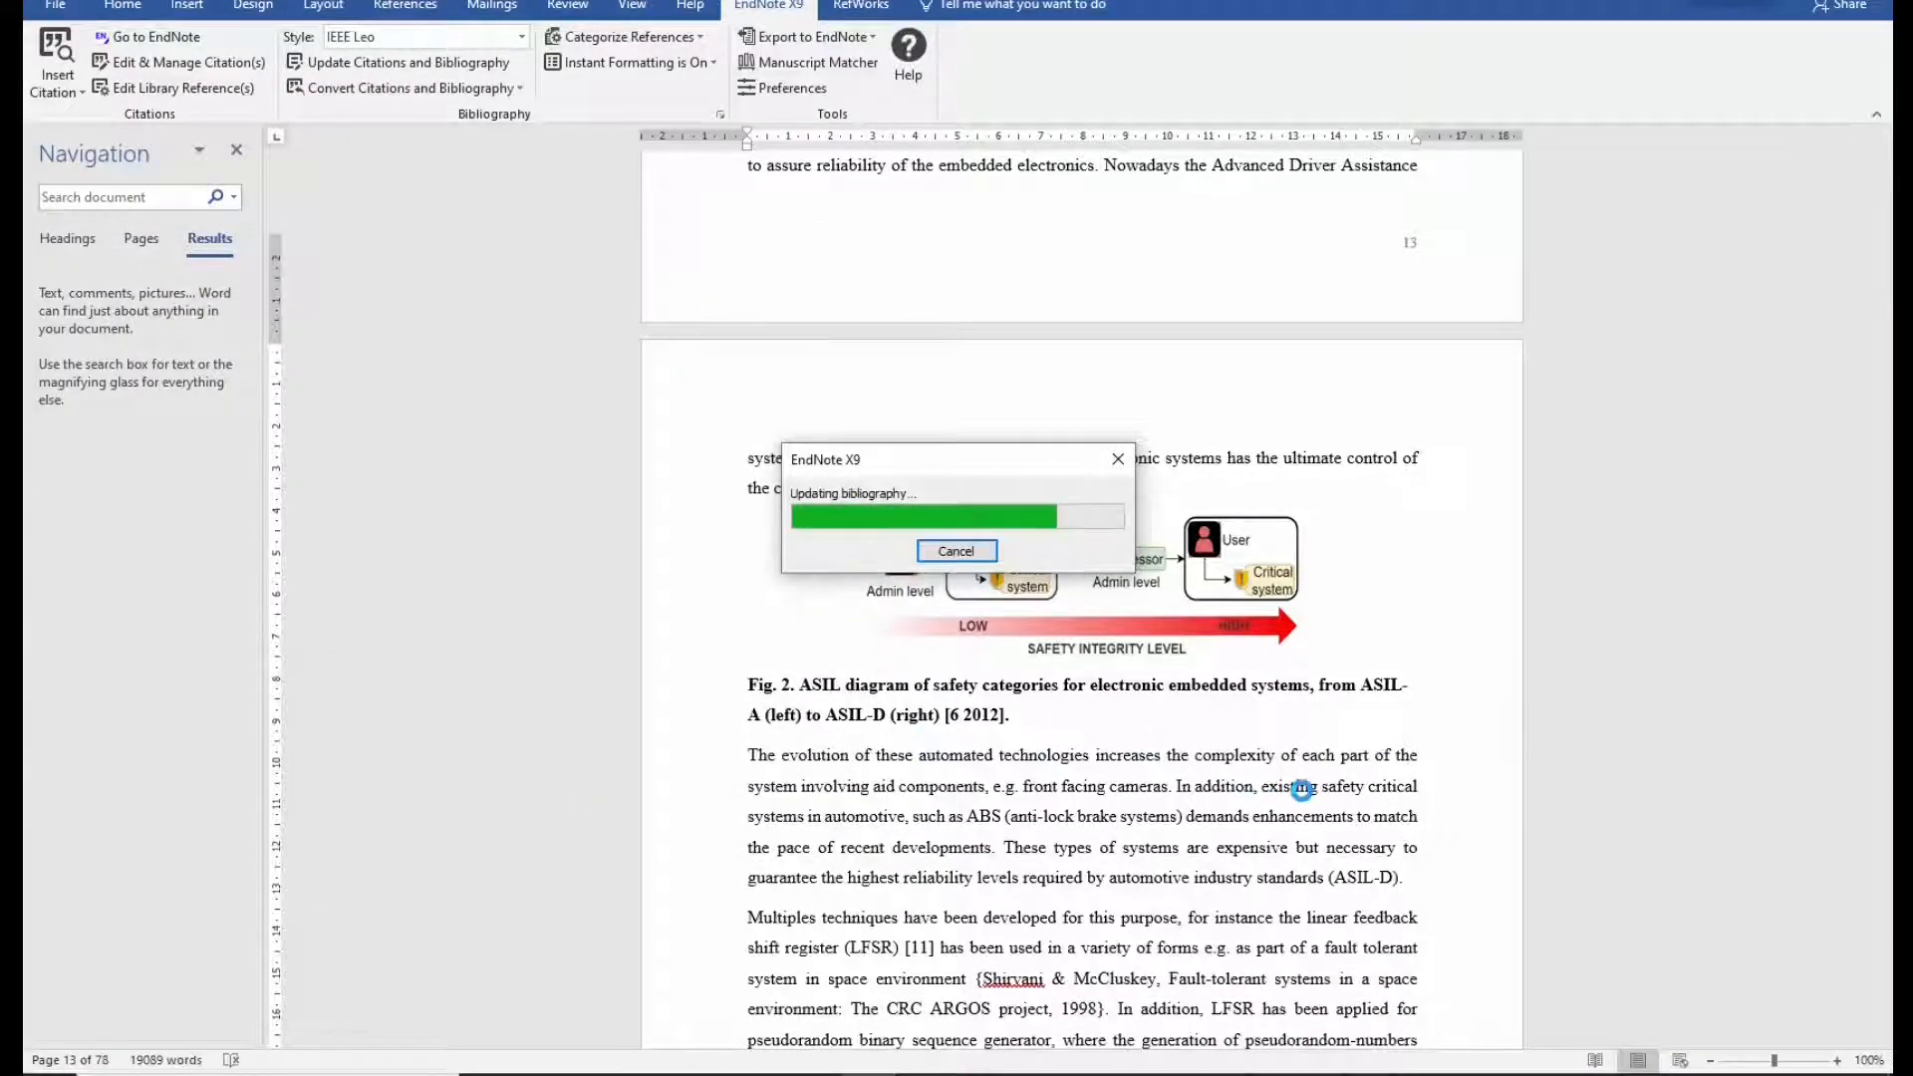
pyautogui.scroll(15, 1457, 760)
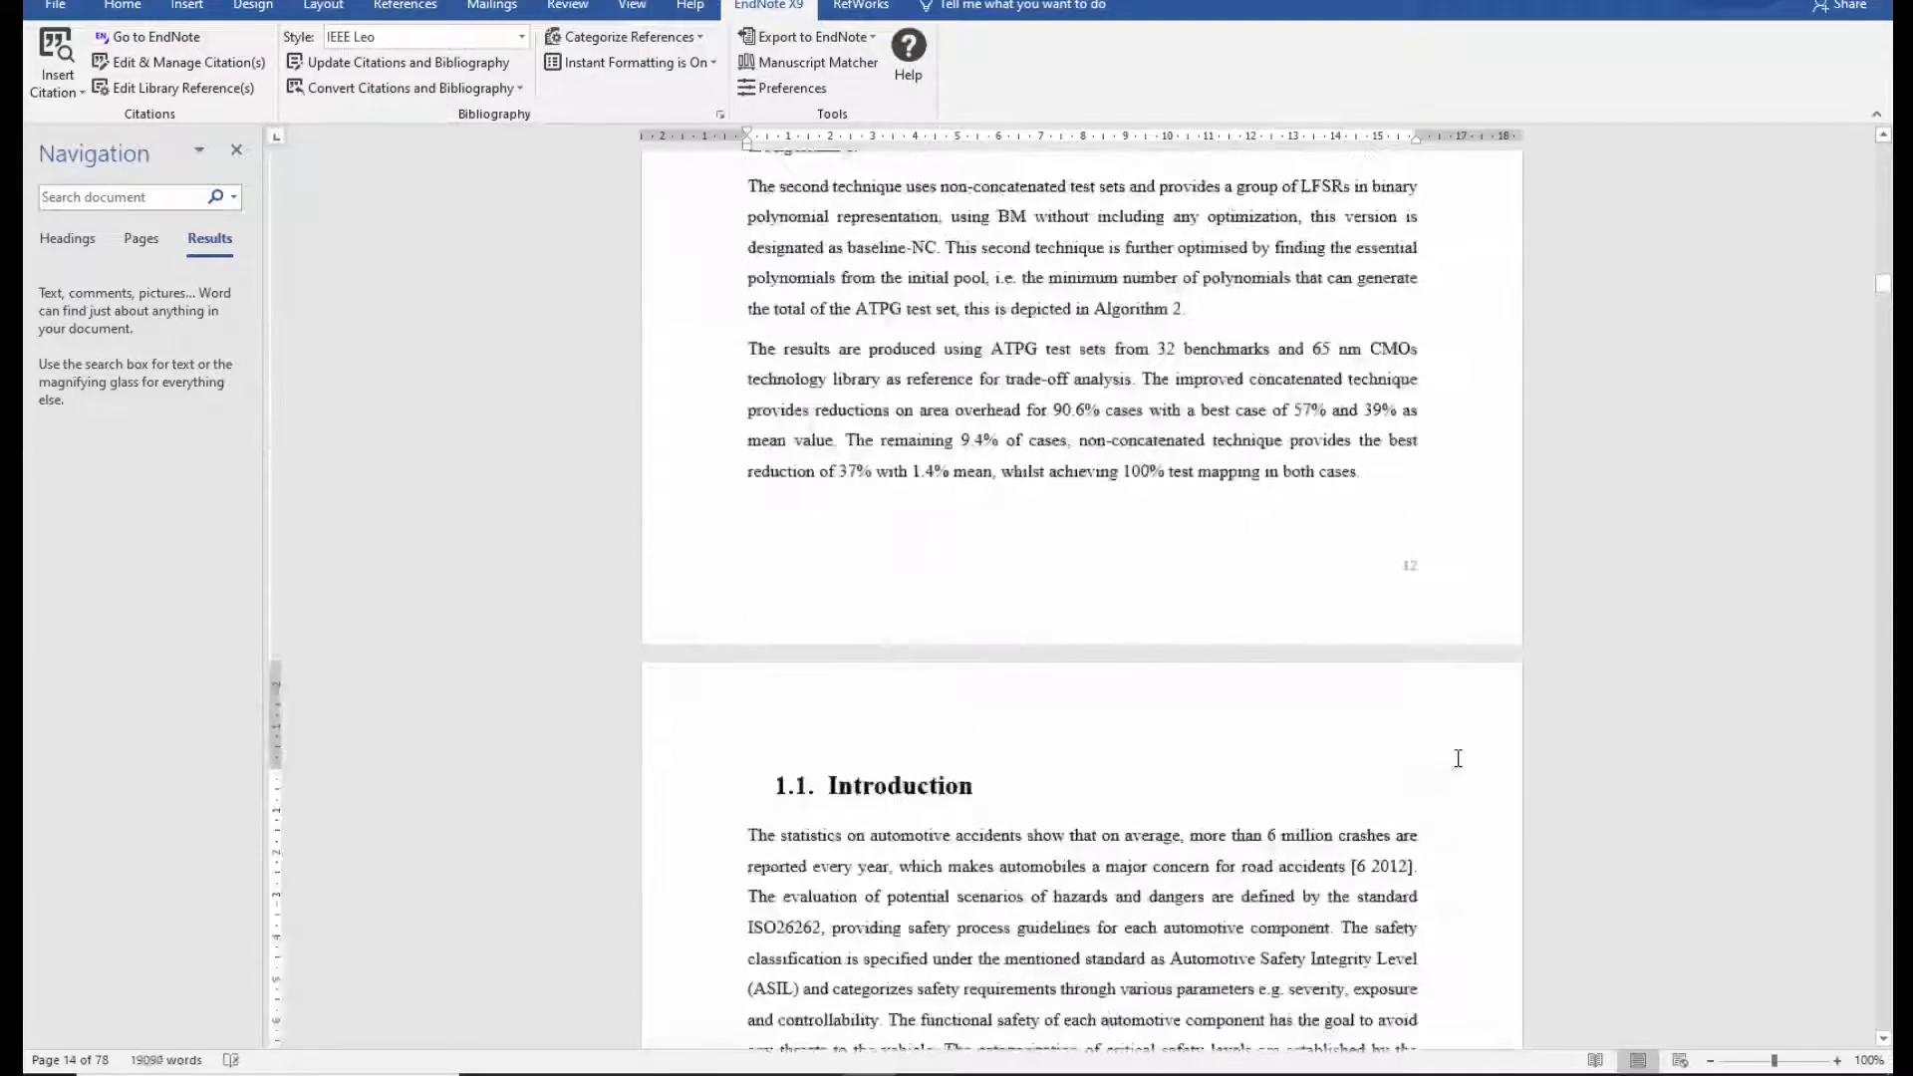
pyautogui.scroll(-2, 1457, 759)
pyautogui.click(1371, 648)
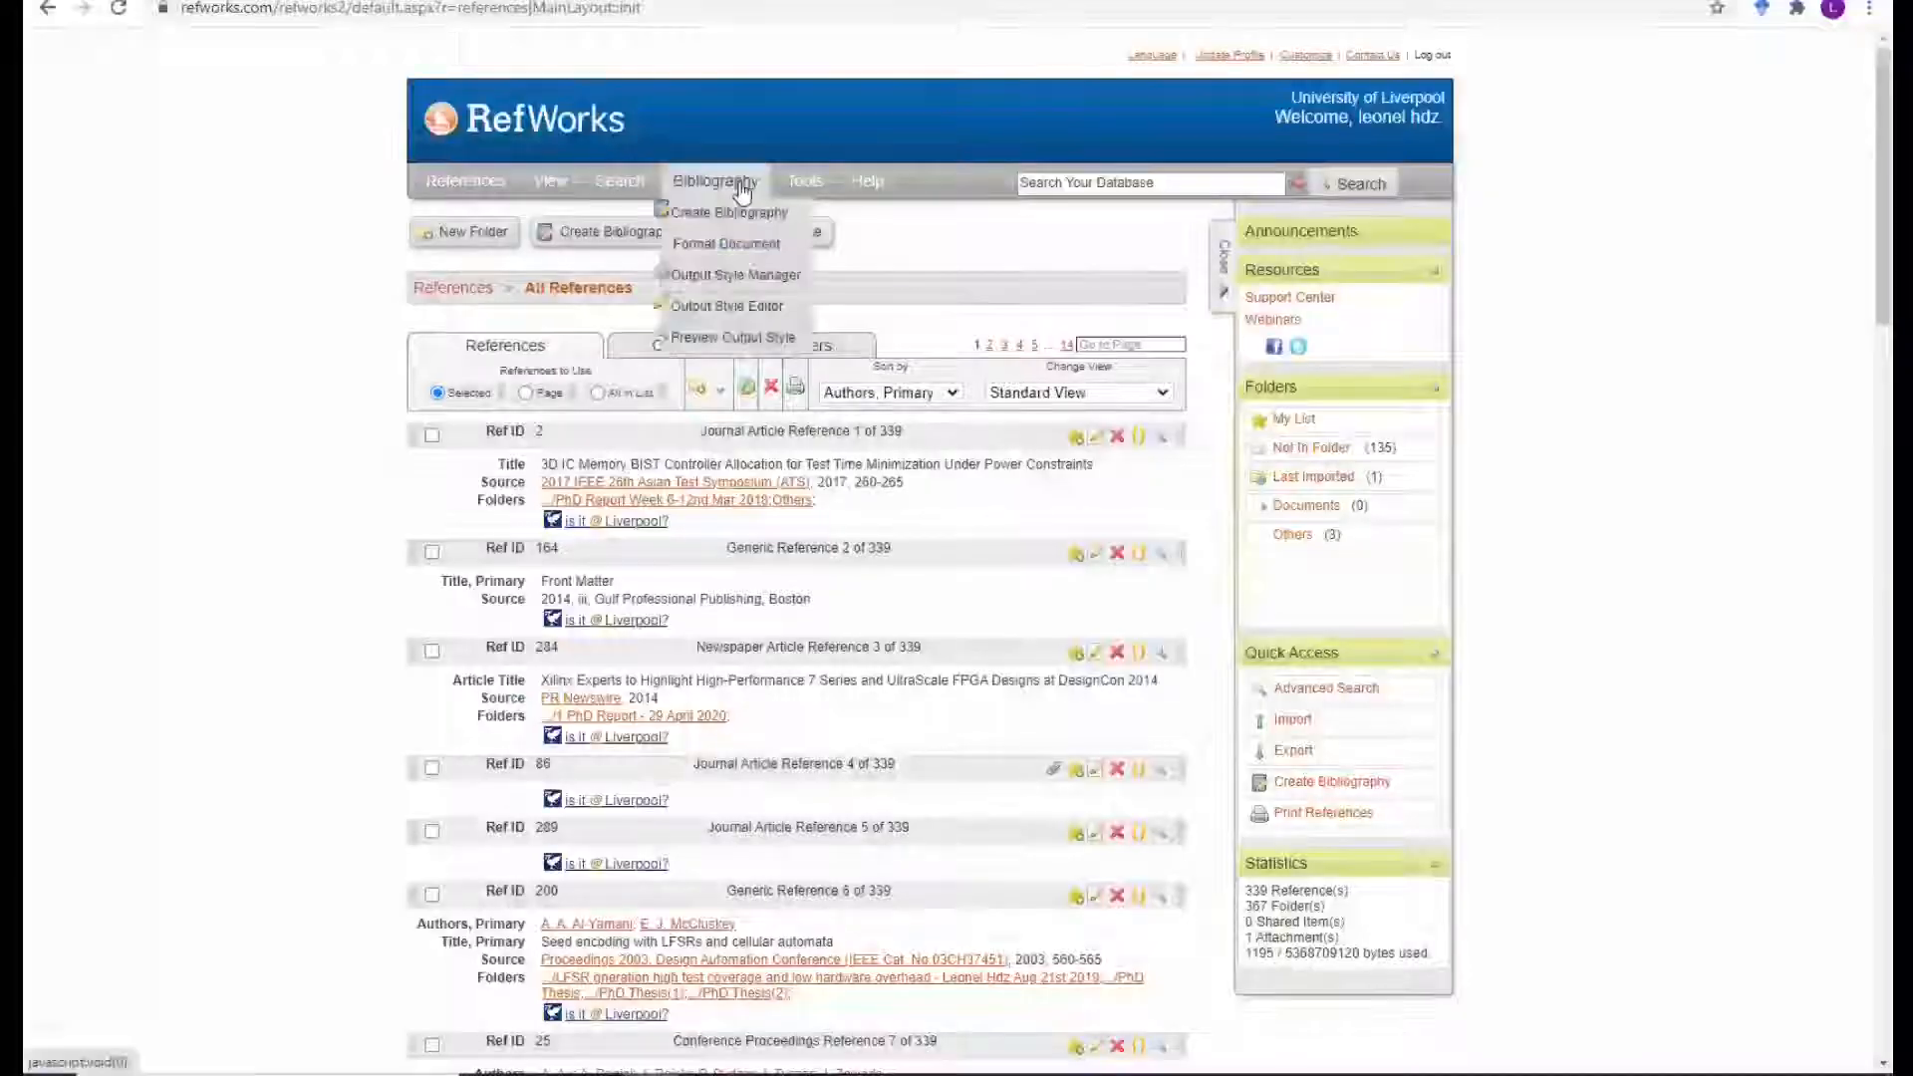
# Open the RefW to EndNote style's In-Text Citation settings in the Output Style Editor.
pyautogui.click(777, 304)
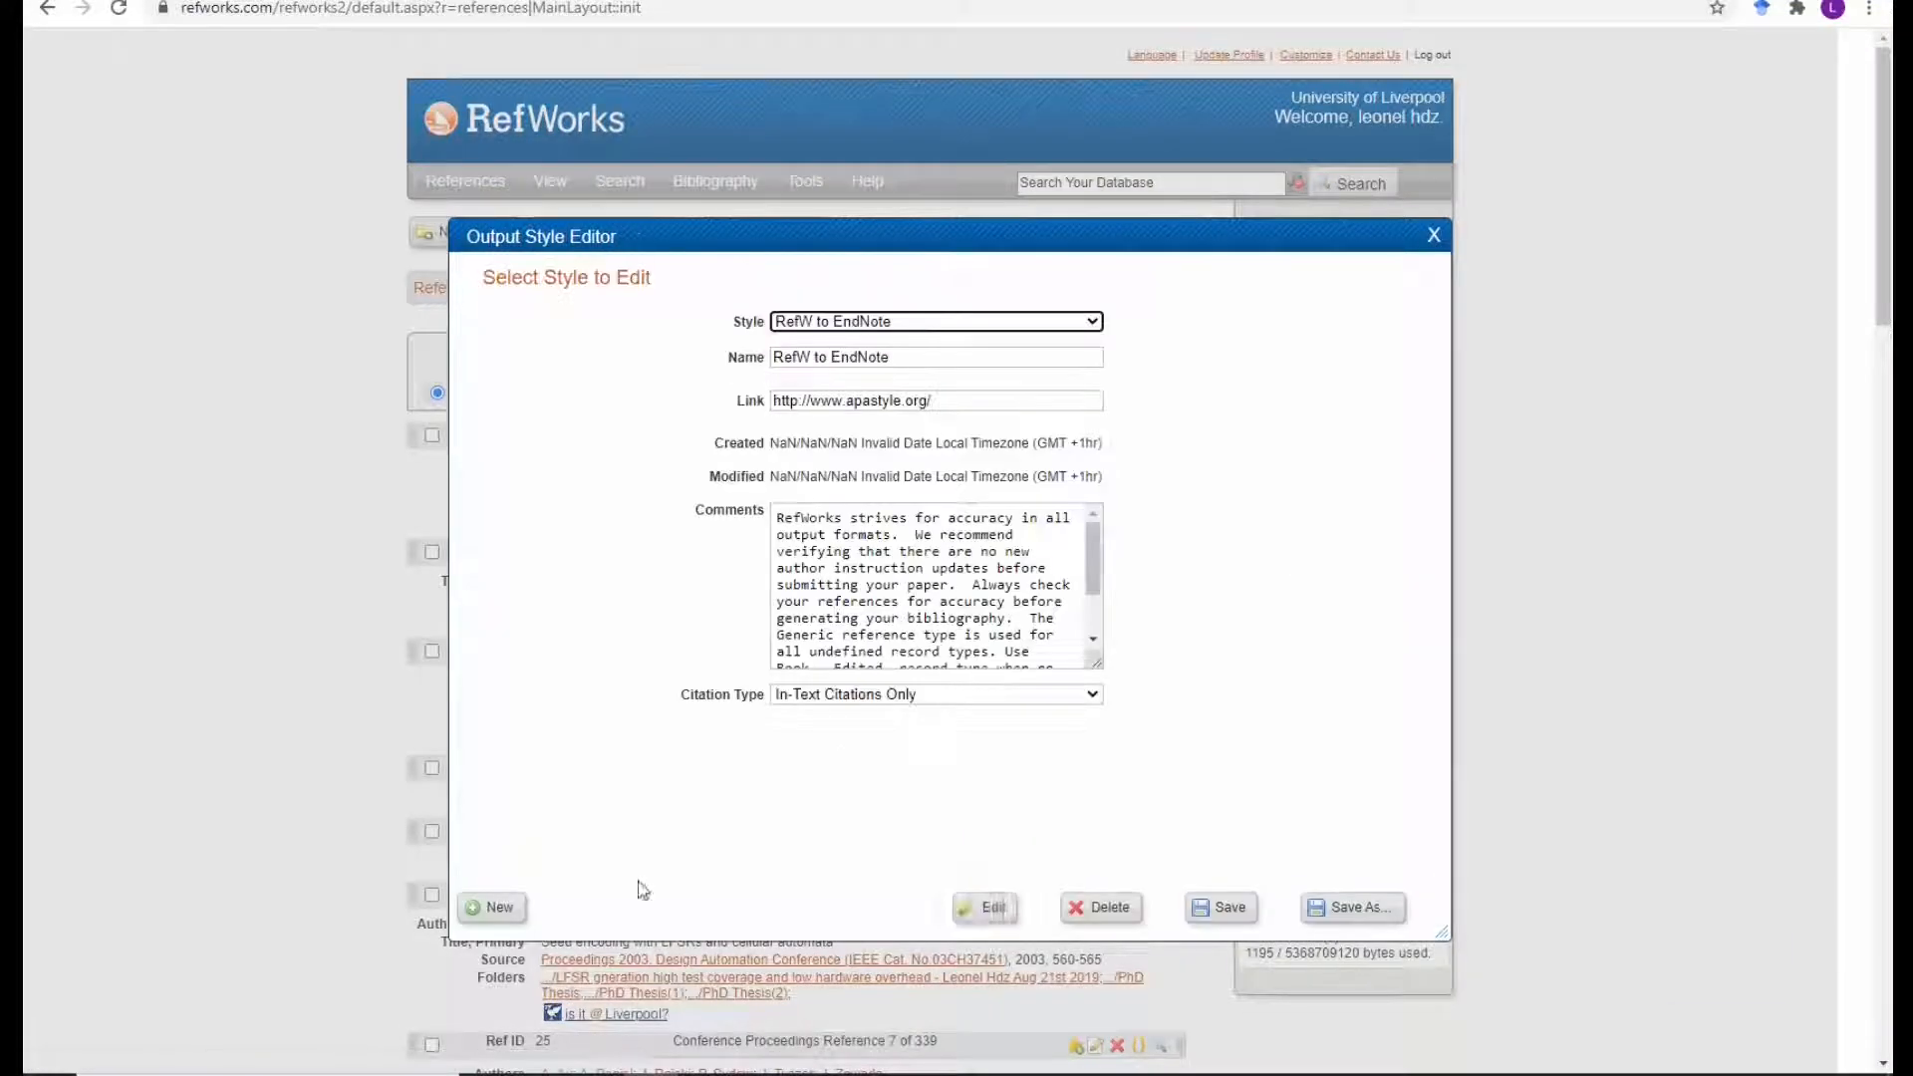
pyautogui.click(987, 907)
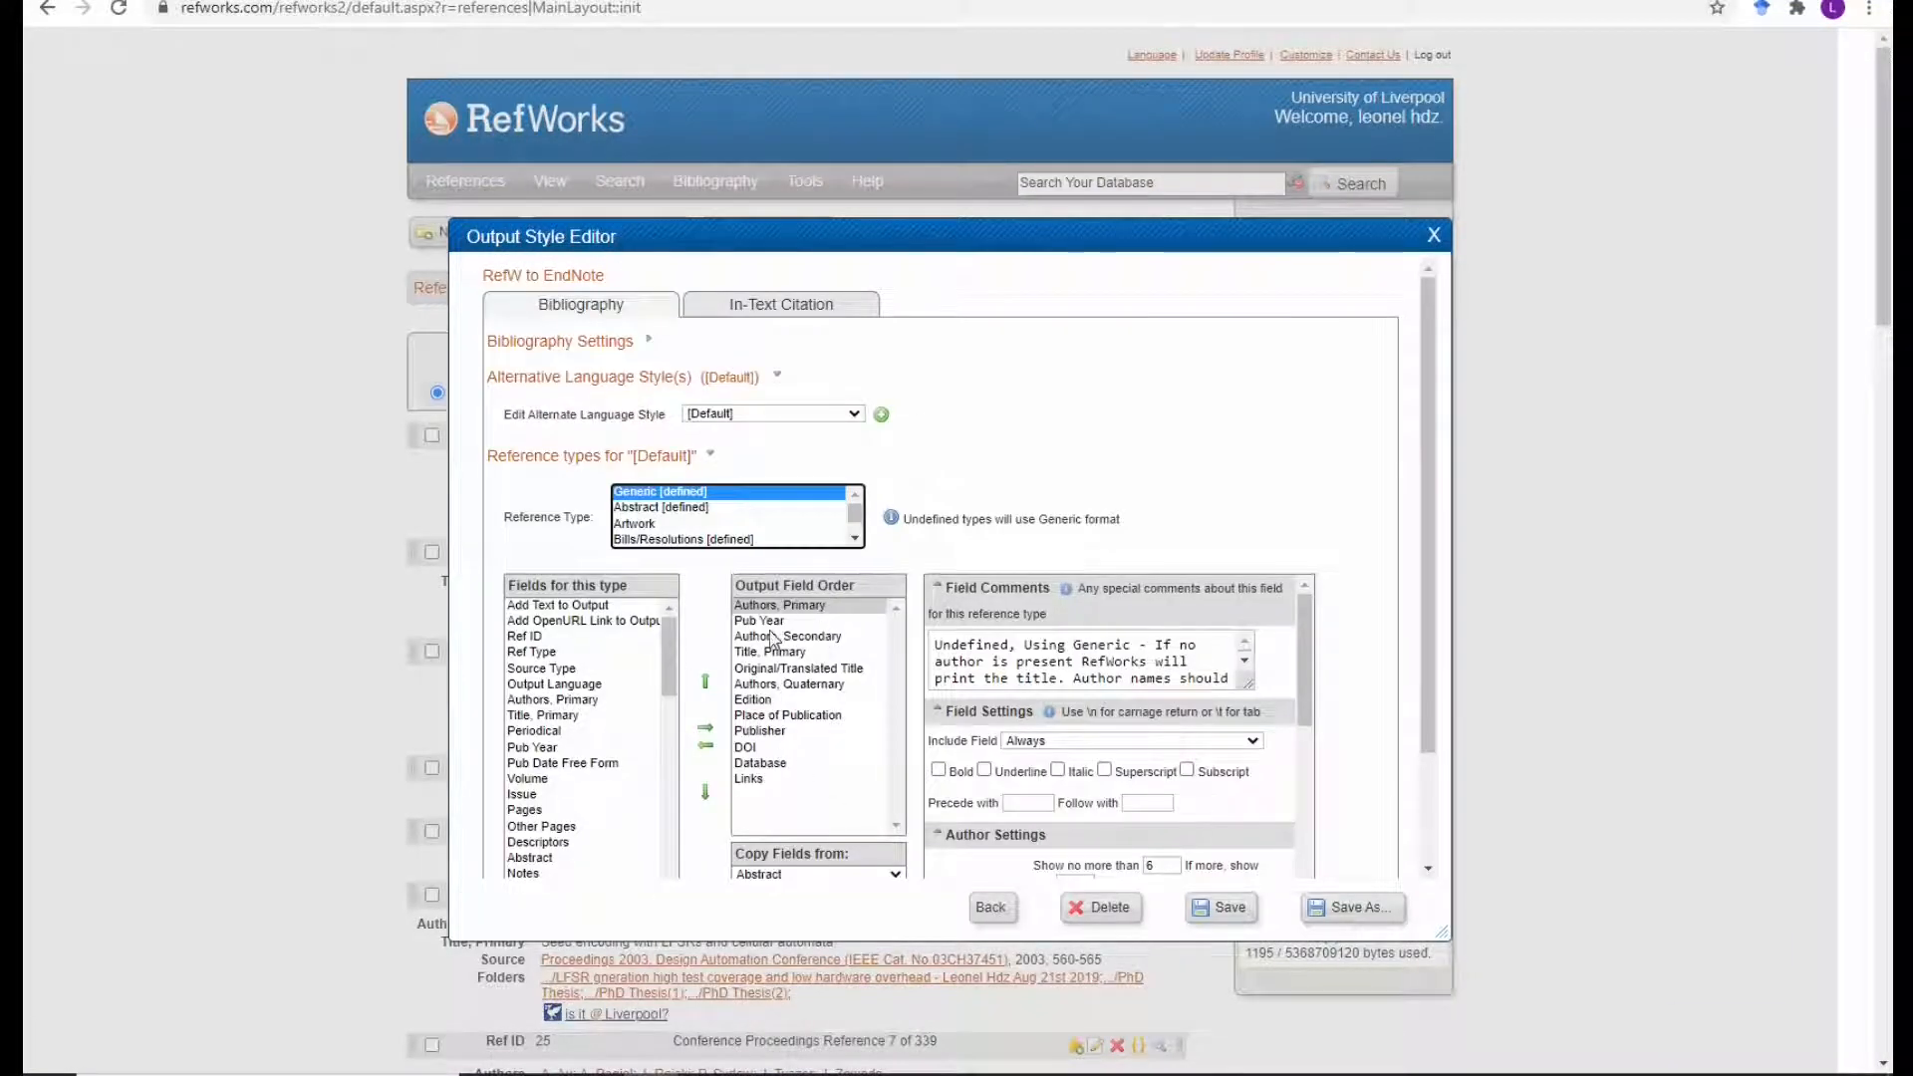
pyautogui.scroll(-5, 1148, 761)
pyautogui.scroll(2, 996, 468)
pyautogui.click(750, 310)
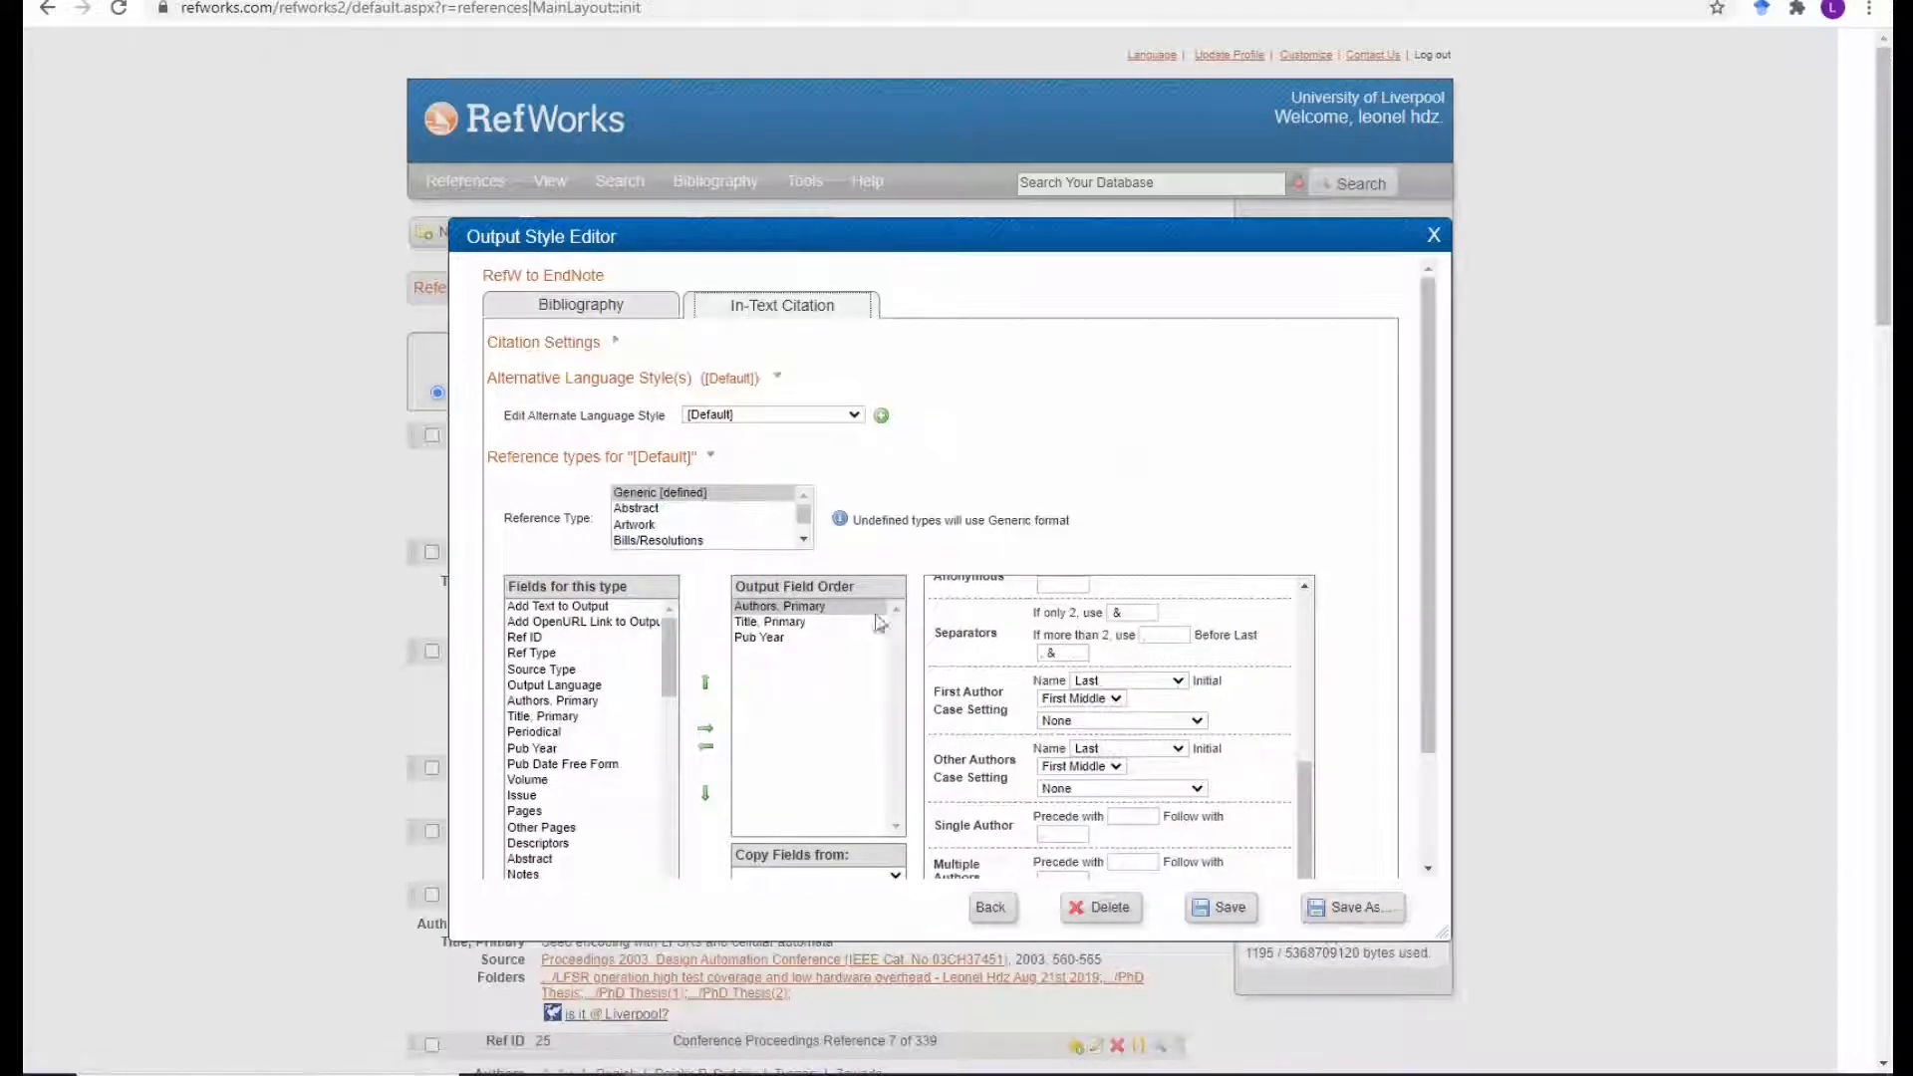
# Remove Authors, Primary from citations, follow the title with ',', update the preview and save.
pyautogui.click(1160, 637)
pyautogui.click(797, 607)
pyautogui.click(706, 745)
pyautogui.click(782, 607)
pyautogui.click(1164, 805)
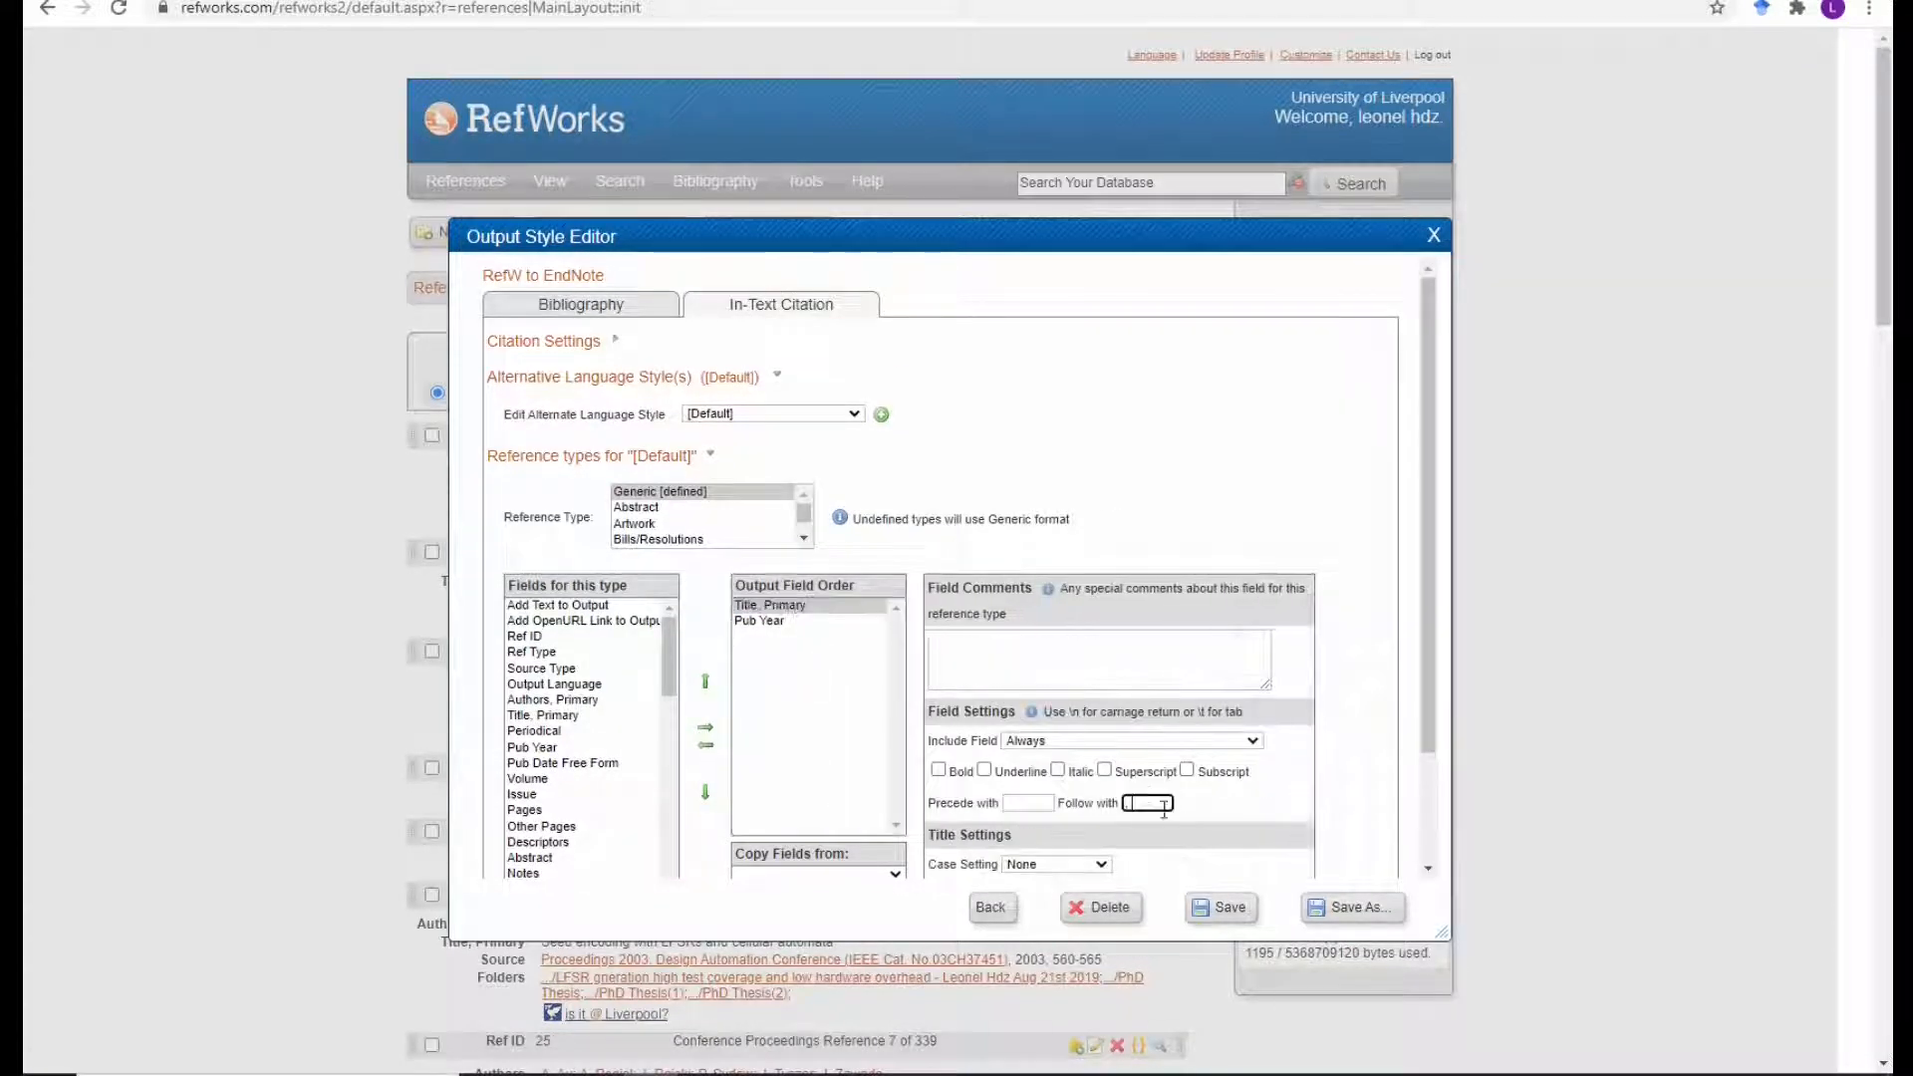
pyautogui.write(',')
pyautogui.scroll(-3, 1184, 832)
pyautogui.click(661, 806)
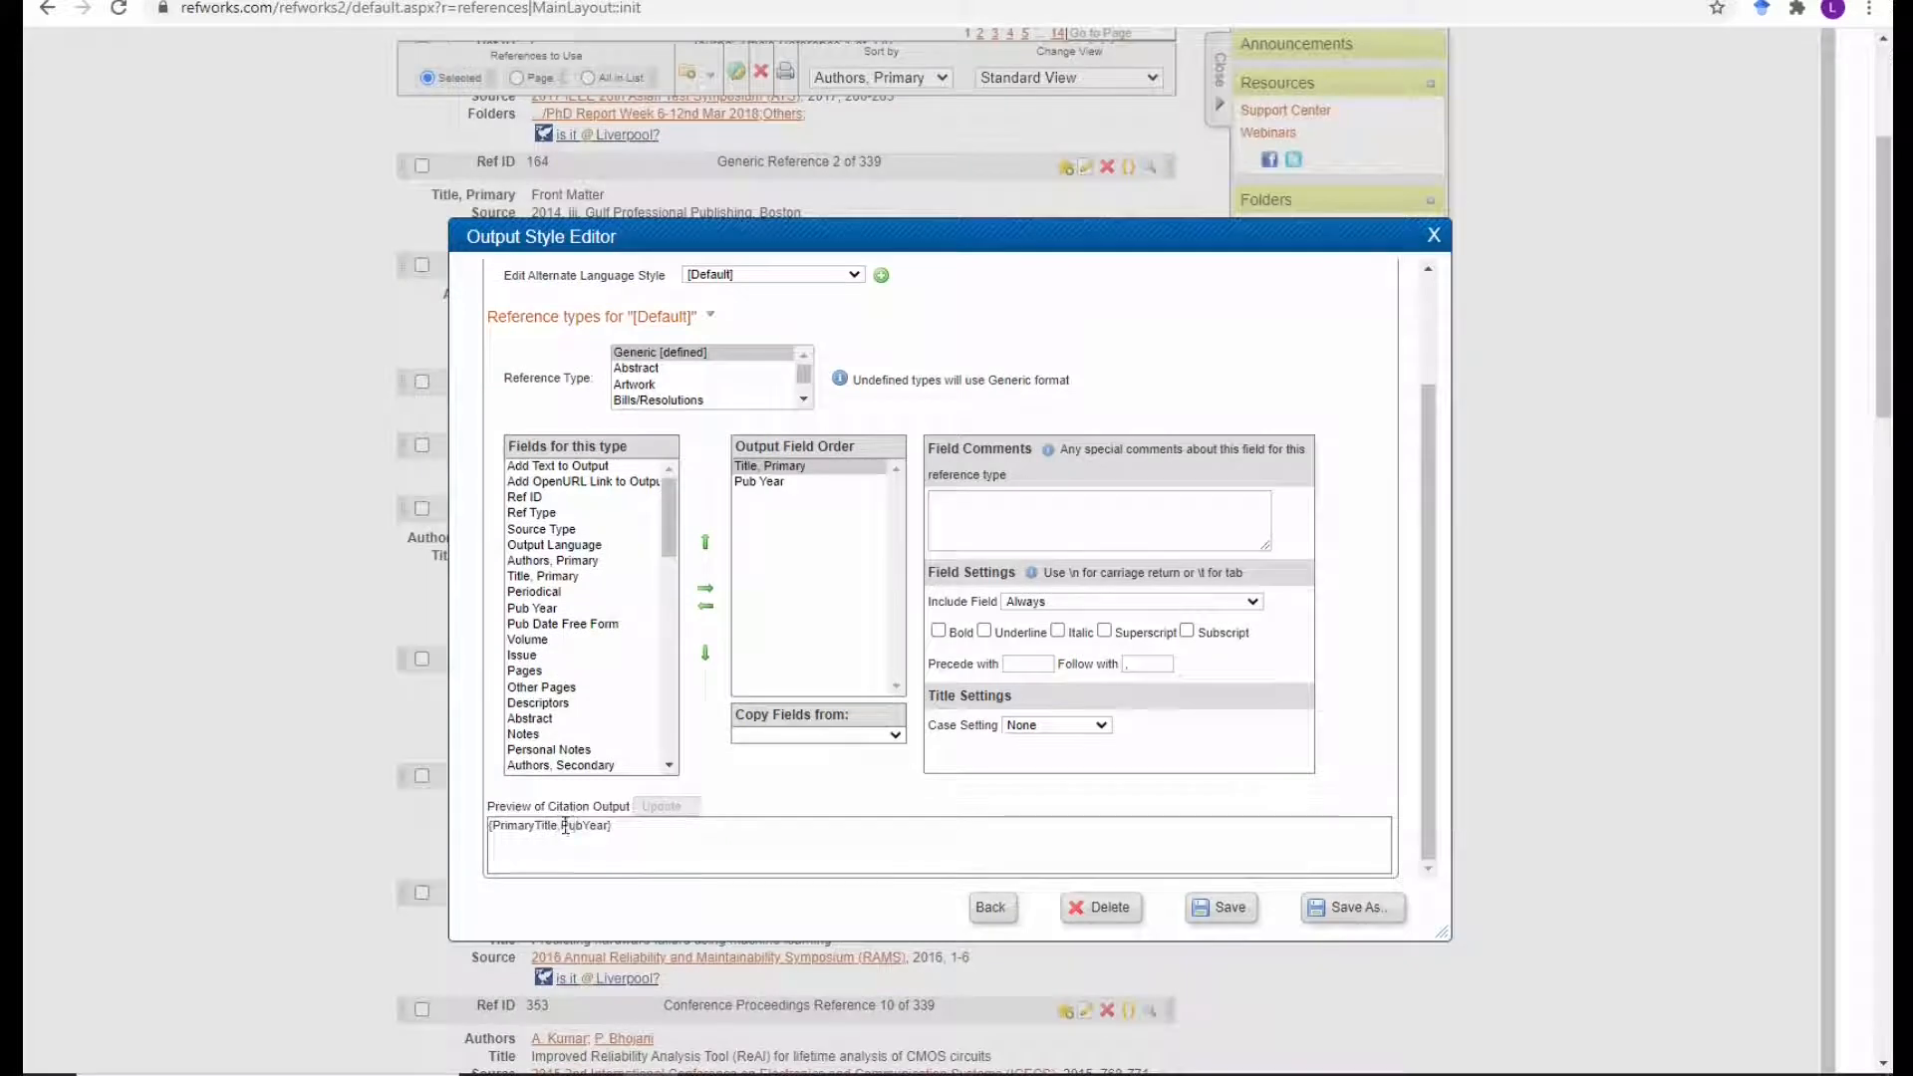
pyautogui.click(1223, 907)
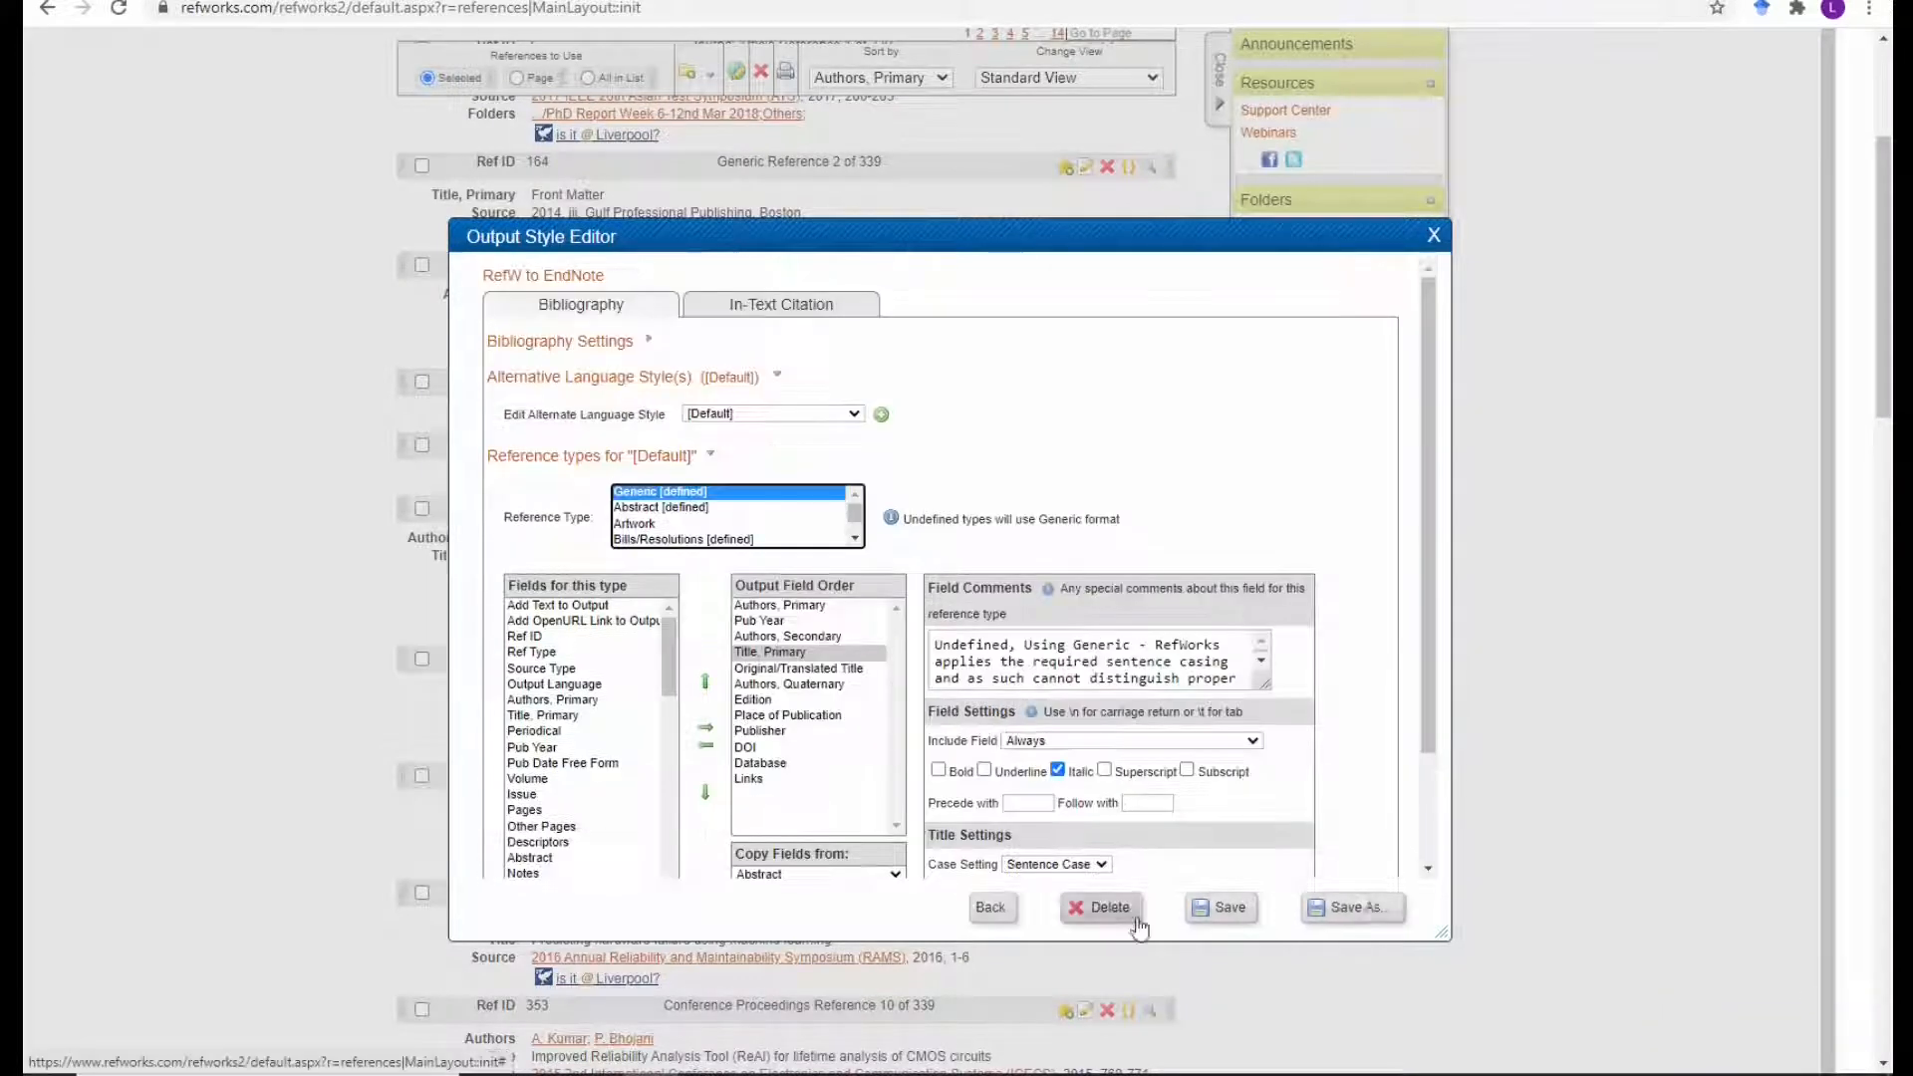
# Review the in-text citation fields for the Abstract, Artwork and Bills/Resolutions reference types.
pyautogui.click(780, 305)
pyautogui.scroll(-2, 768, 669)
pyautogui.click(670, 369)
pyautogui.click(666, 384)
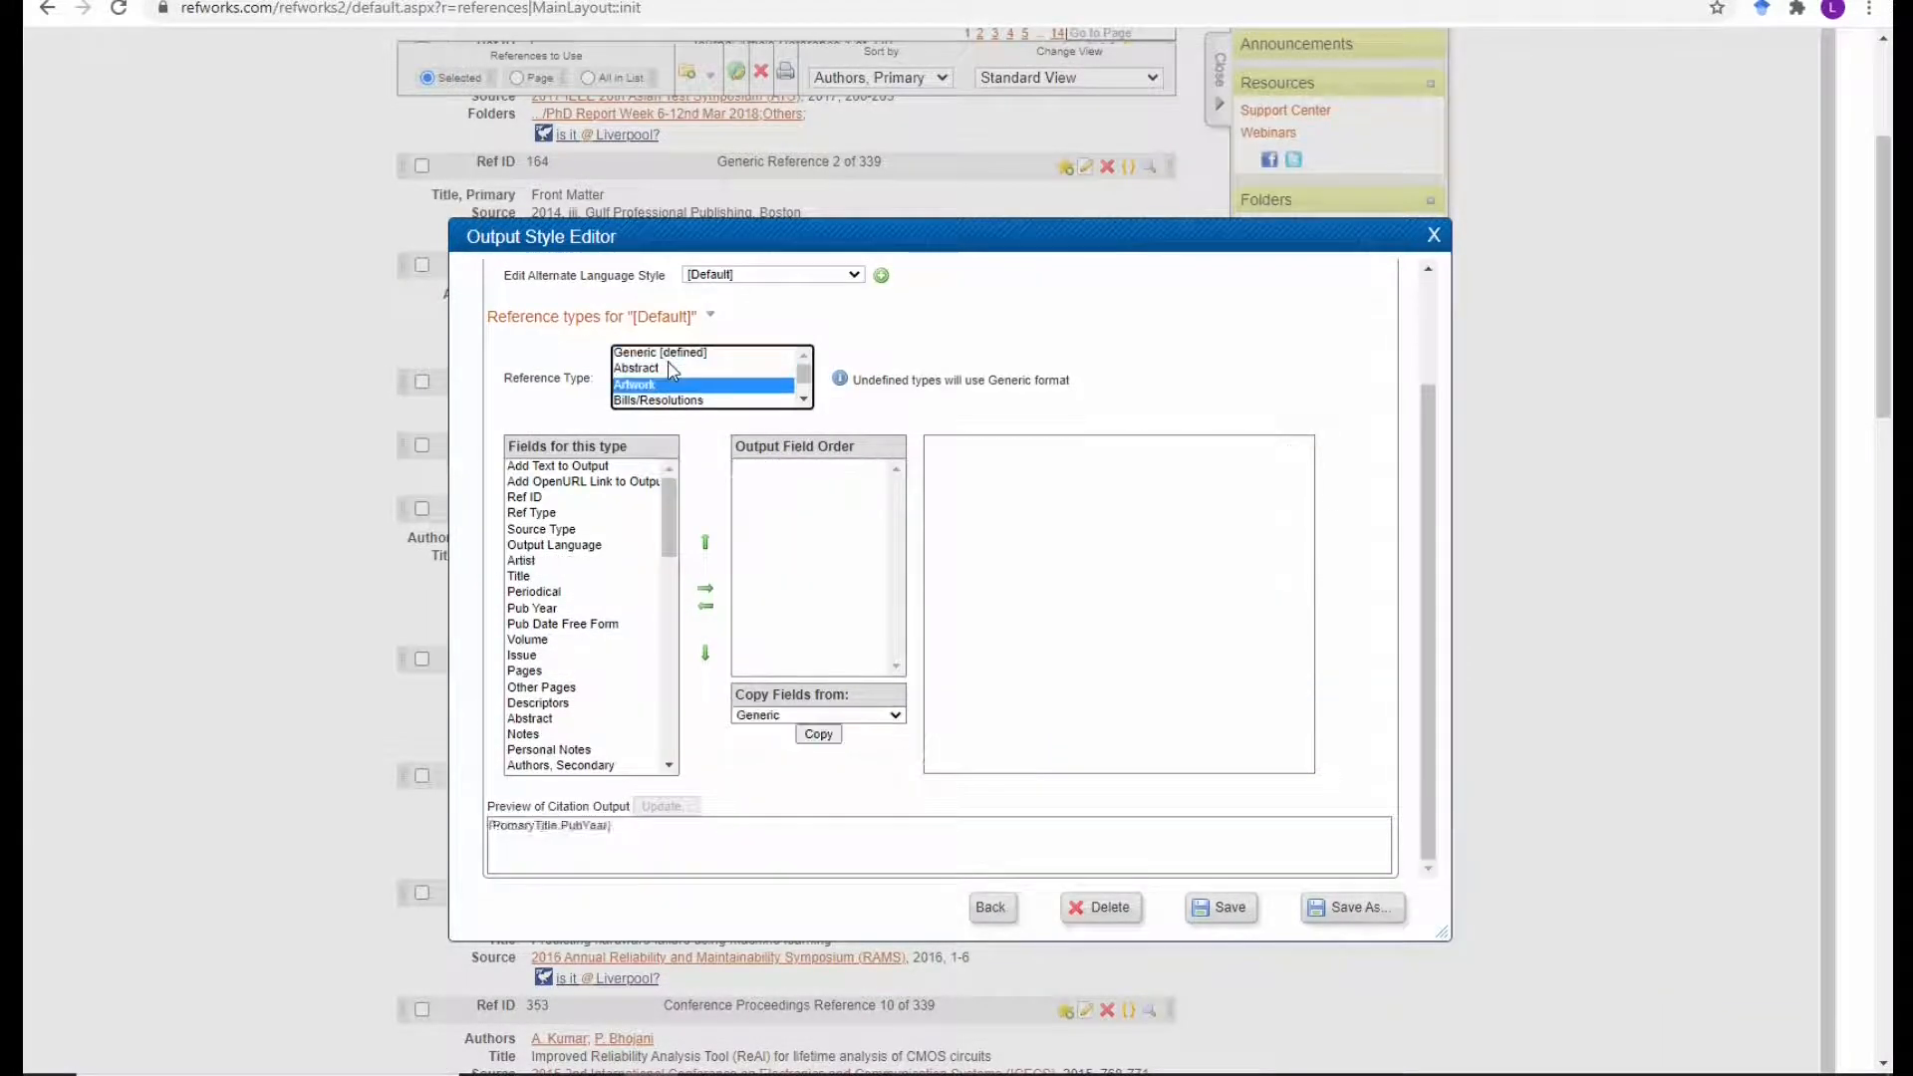
pyautogui.click(667, 401)
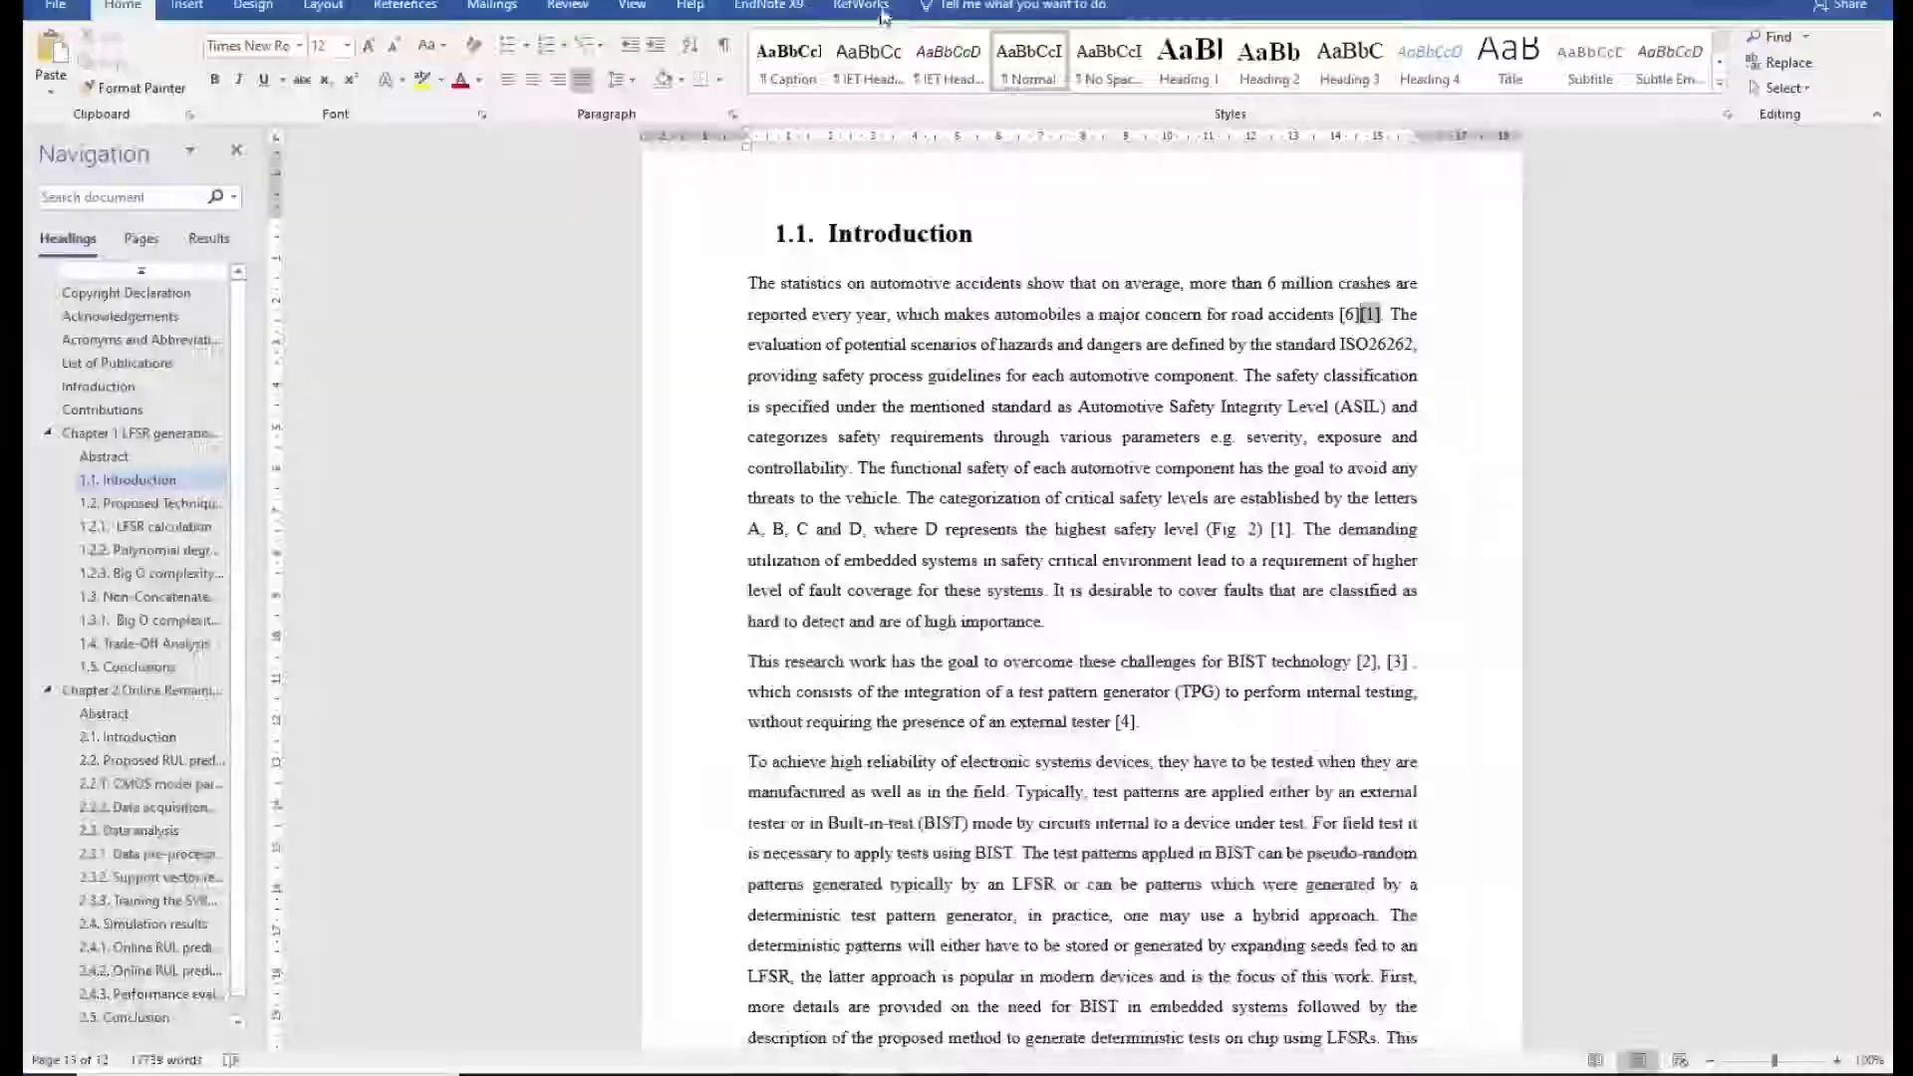
pyautogui.click(861, 5)
pyautogui.click(247, 37)
pyautogui.click(299, 244)
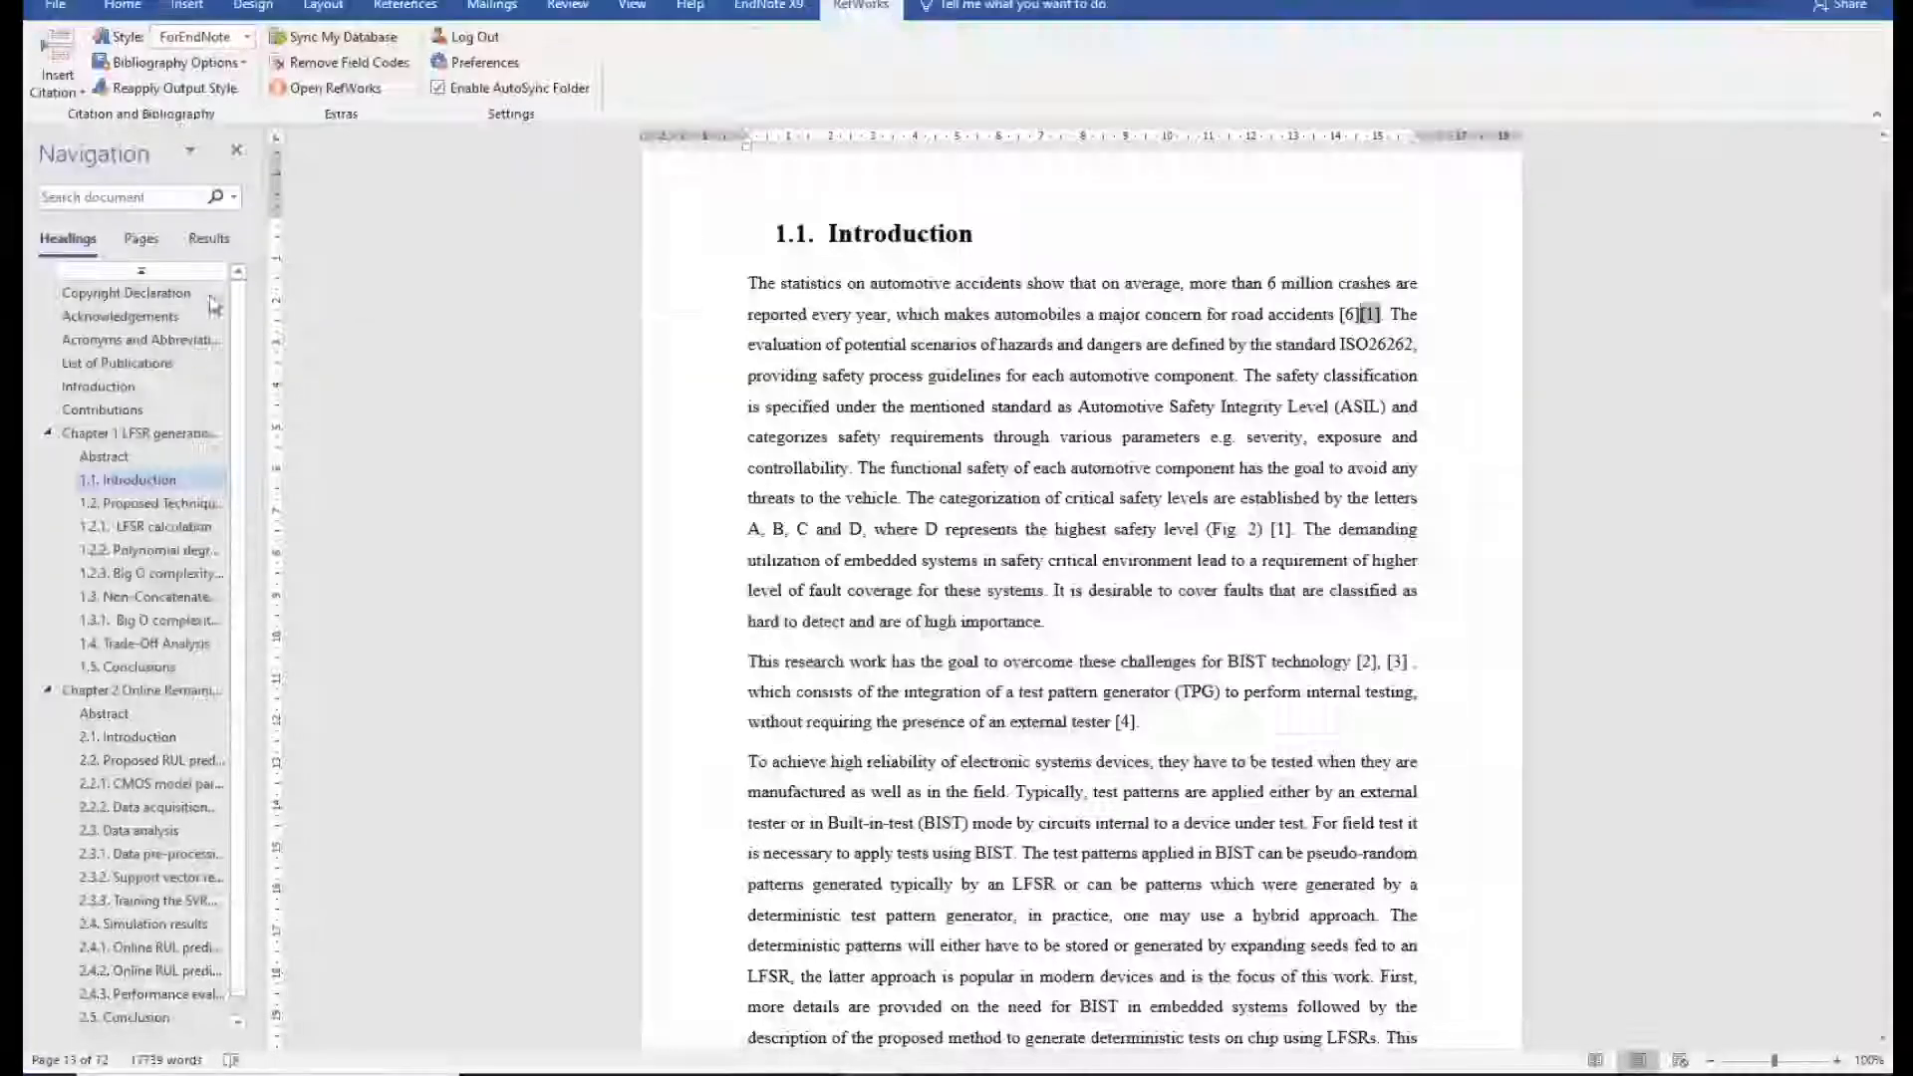
# Apply the RefW to EndNote style, then permanently remove the RefWorks field codes.
pyautogui.doubleClick(637, 658)
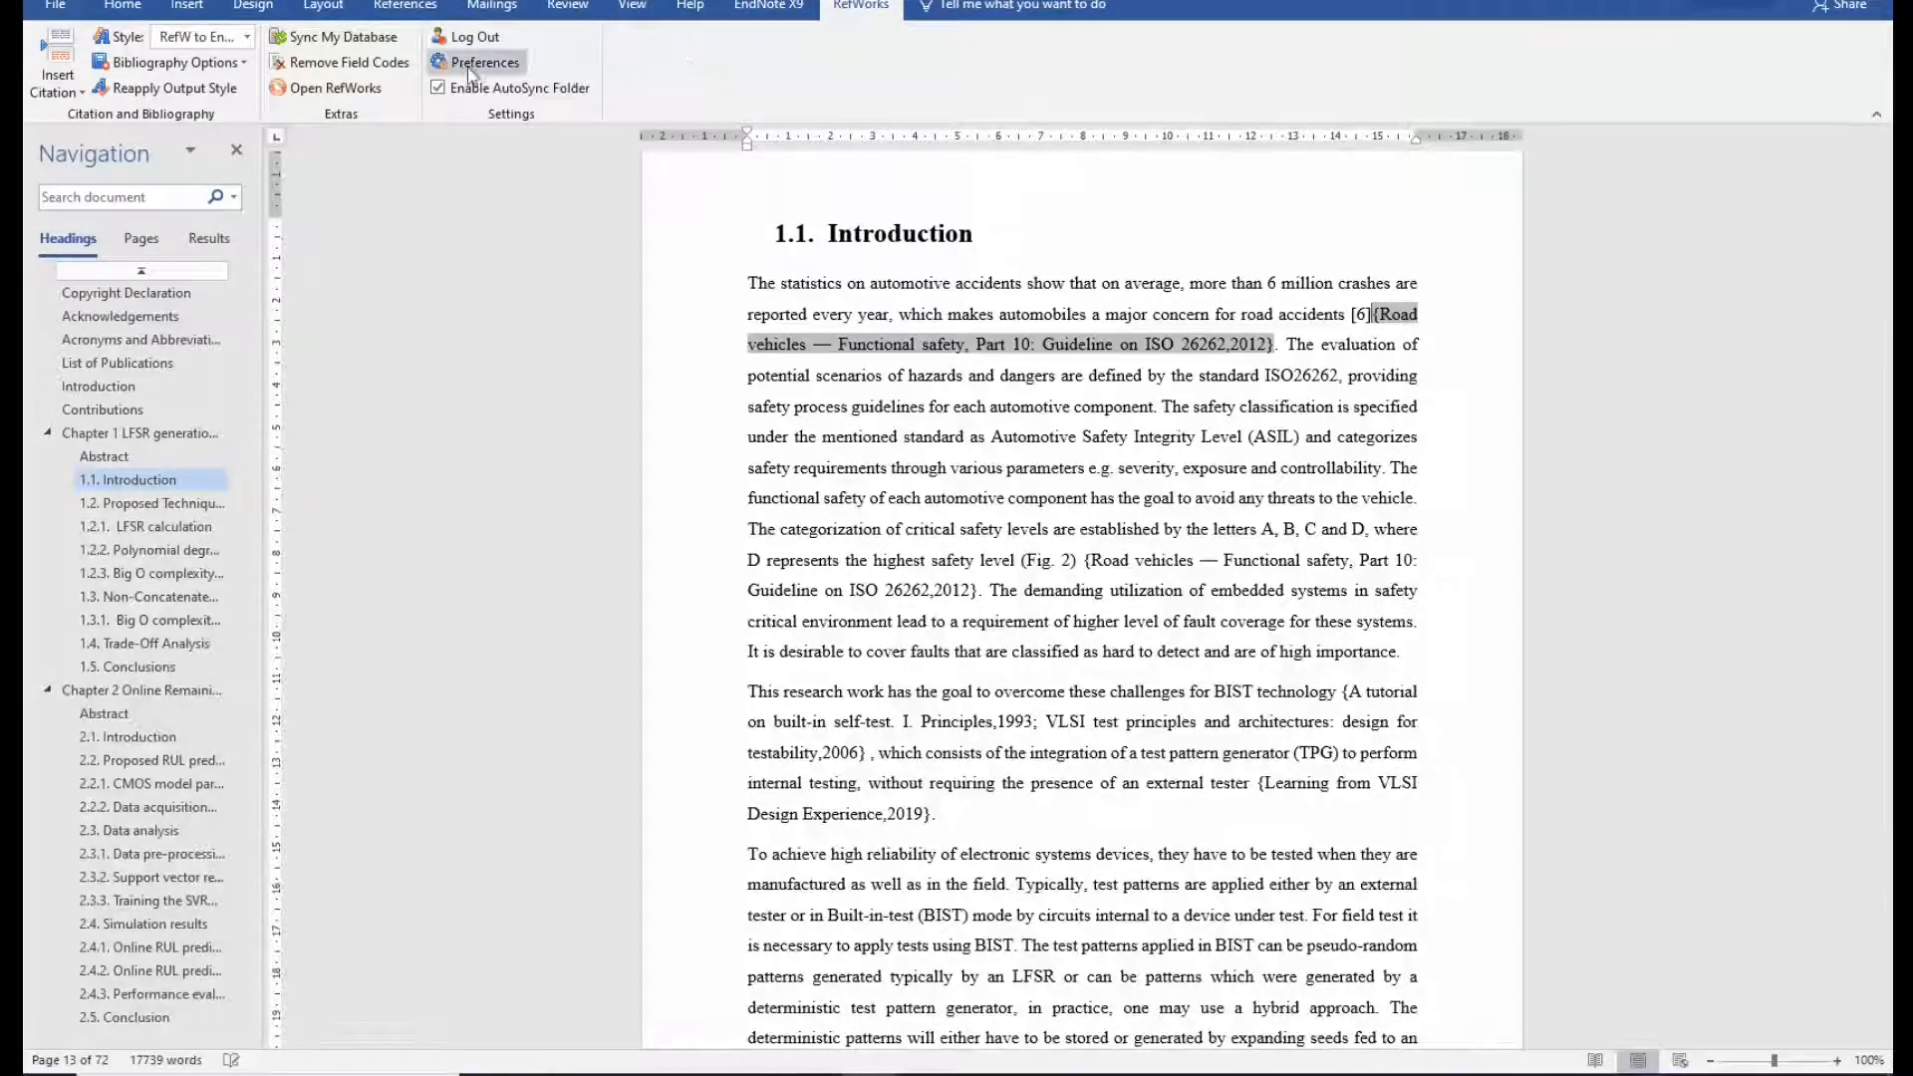
pyautogui.click(359, 74)
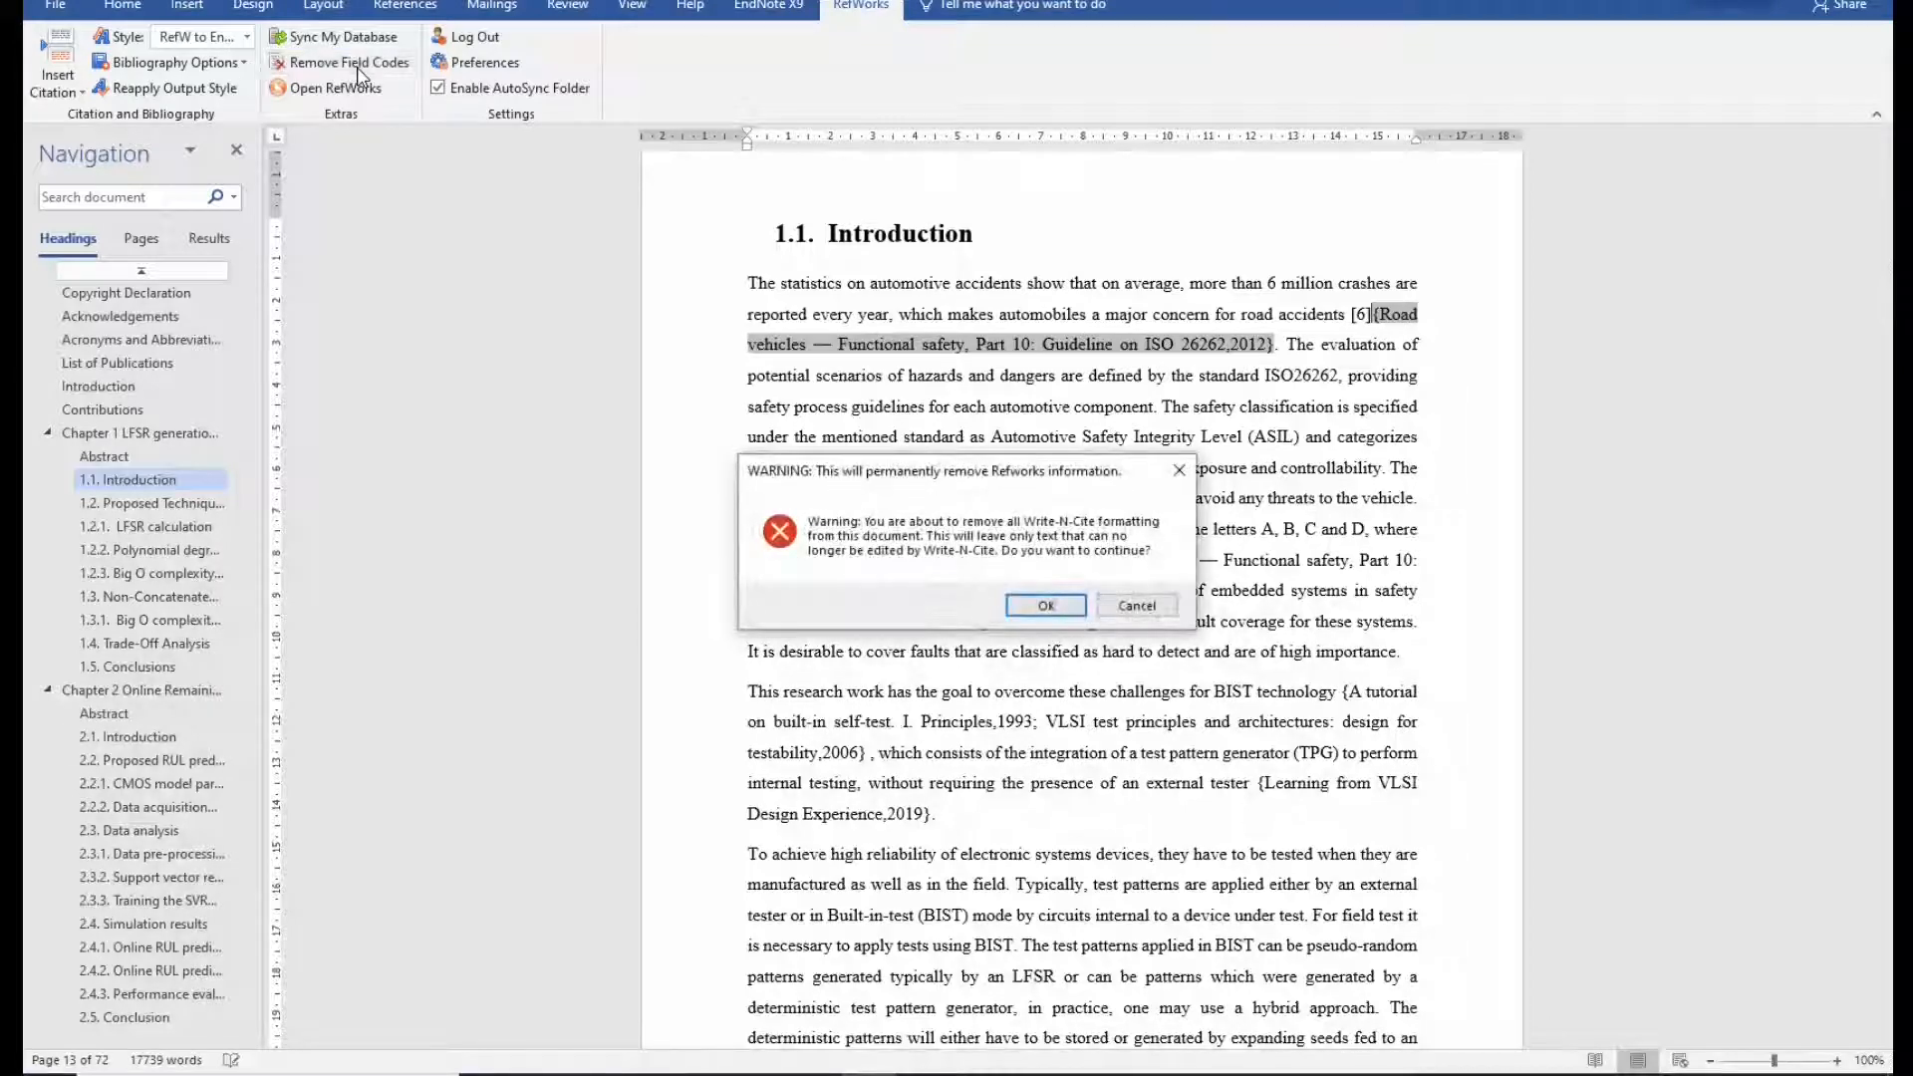
pyautogui.click(1047, 607)
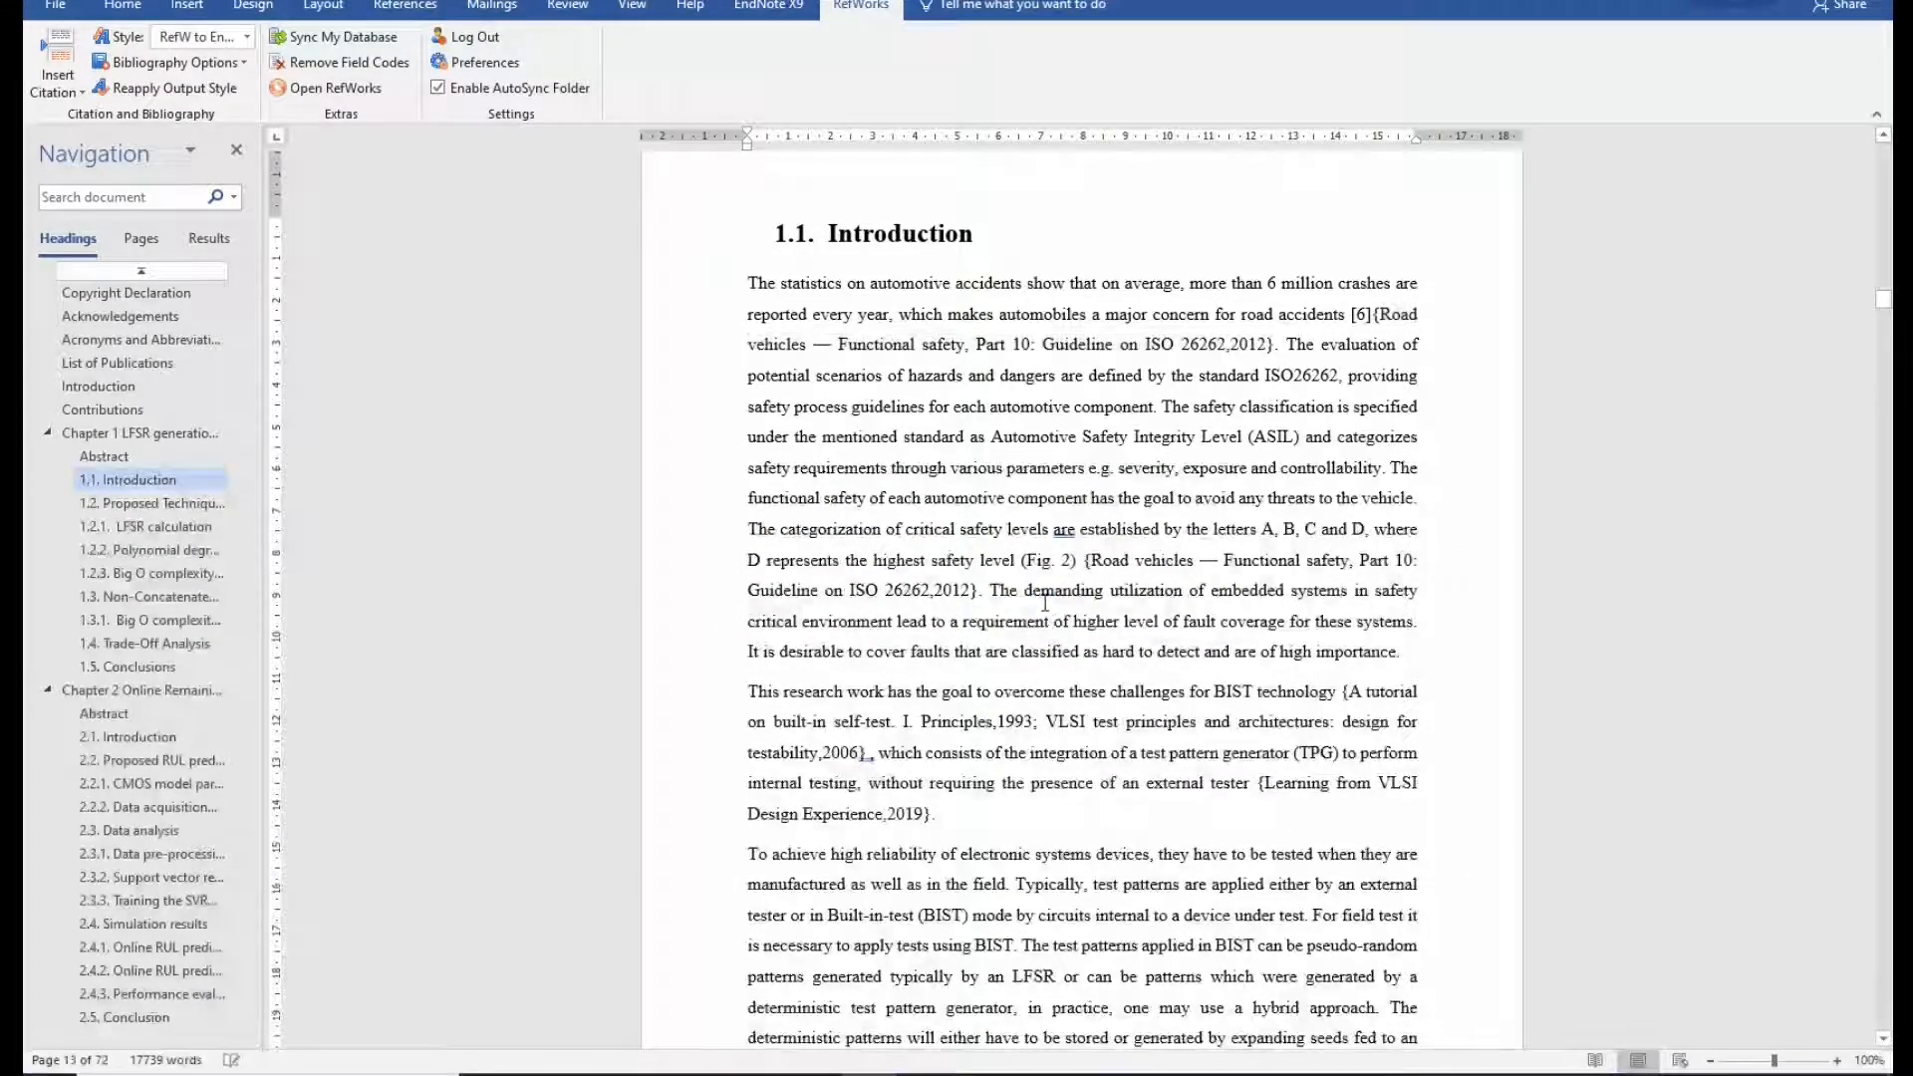
# Insert the BSI, BIST tutorial and 2019 Learning from VLSI Design Experience matches, ignoring the rest.
pyautogui.click(763, 6)
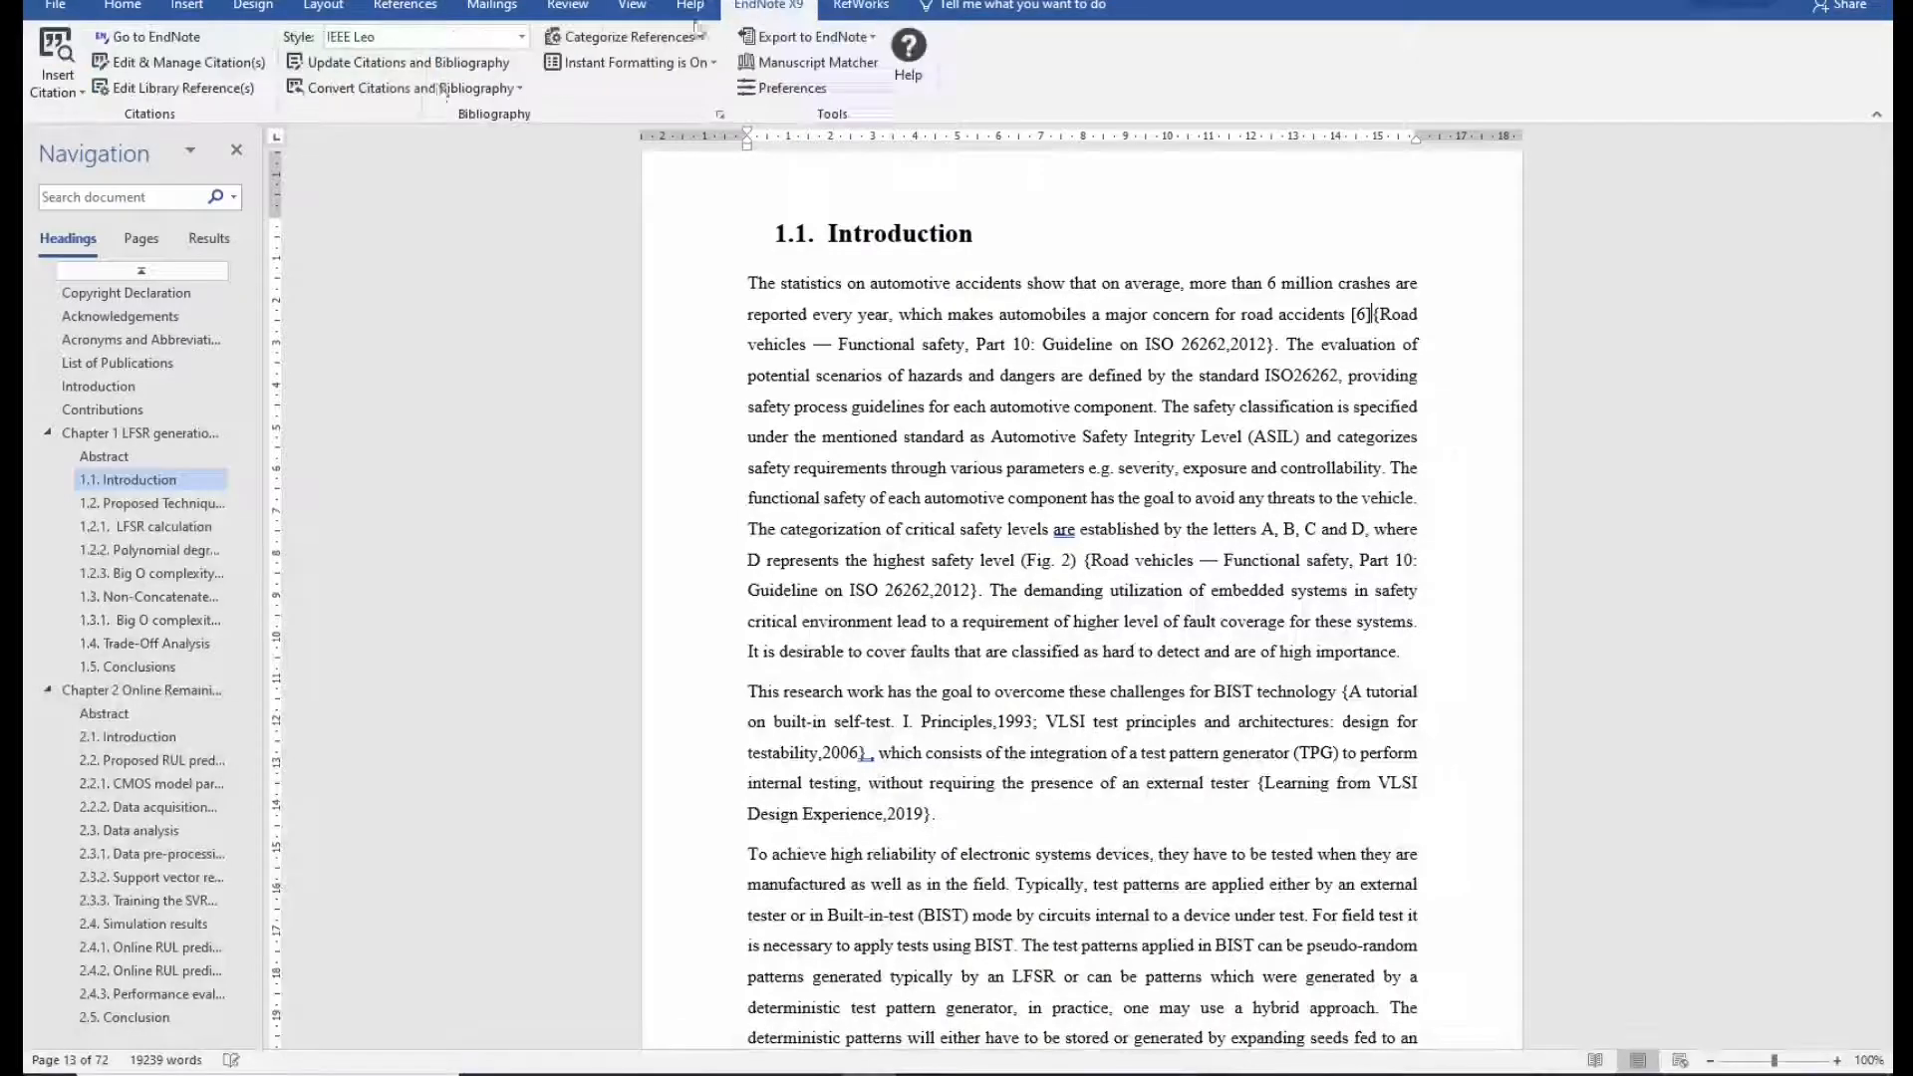
pyautogui.click(362, 63)
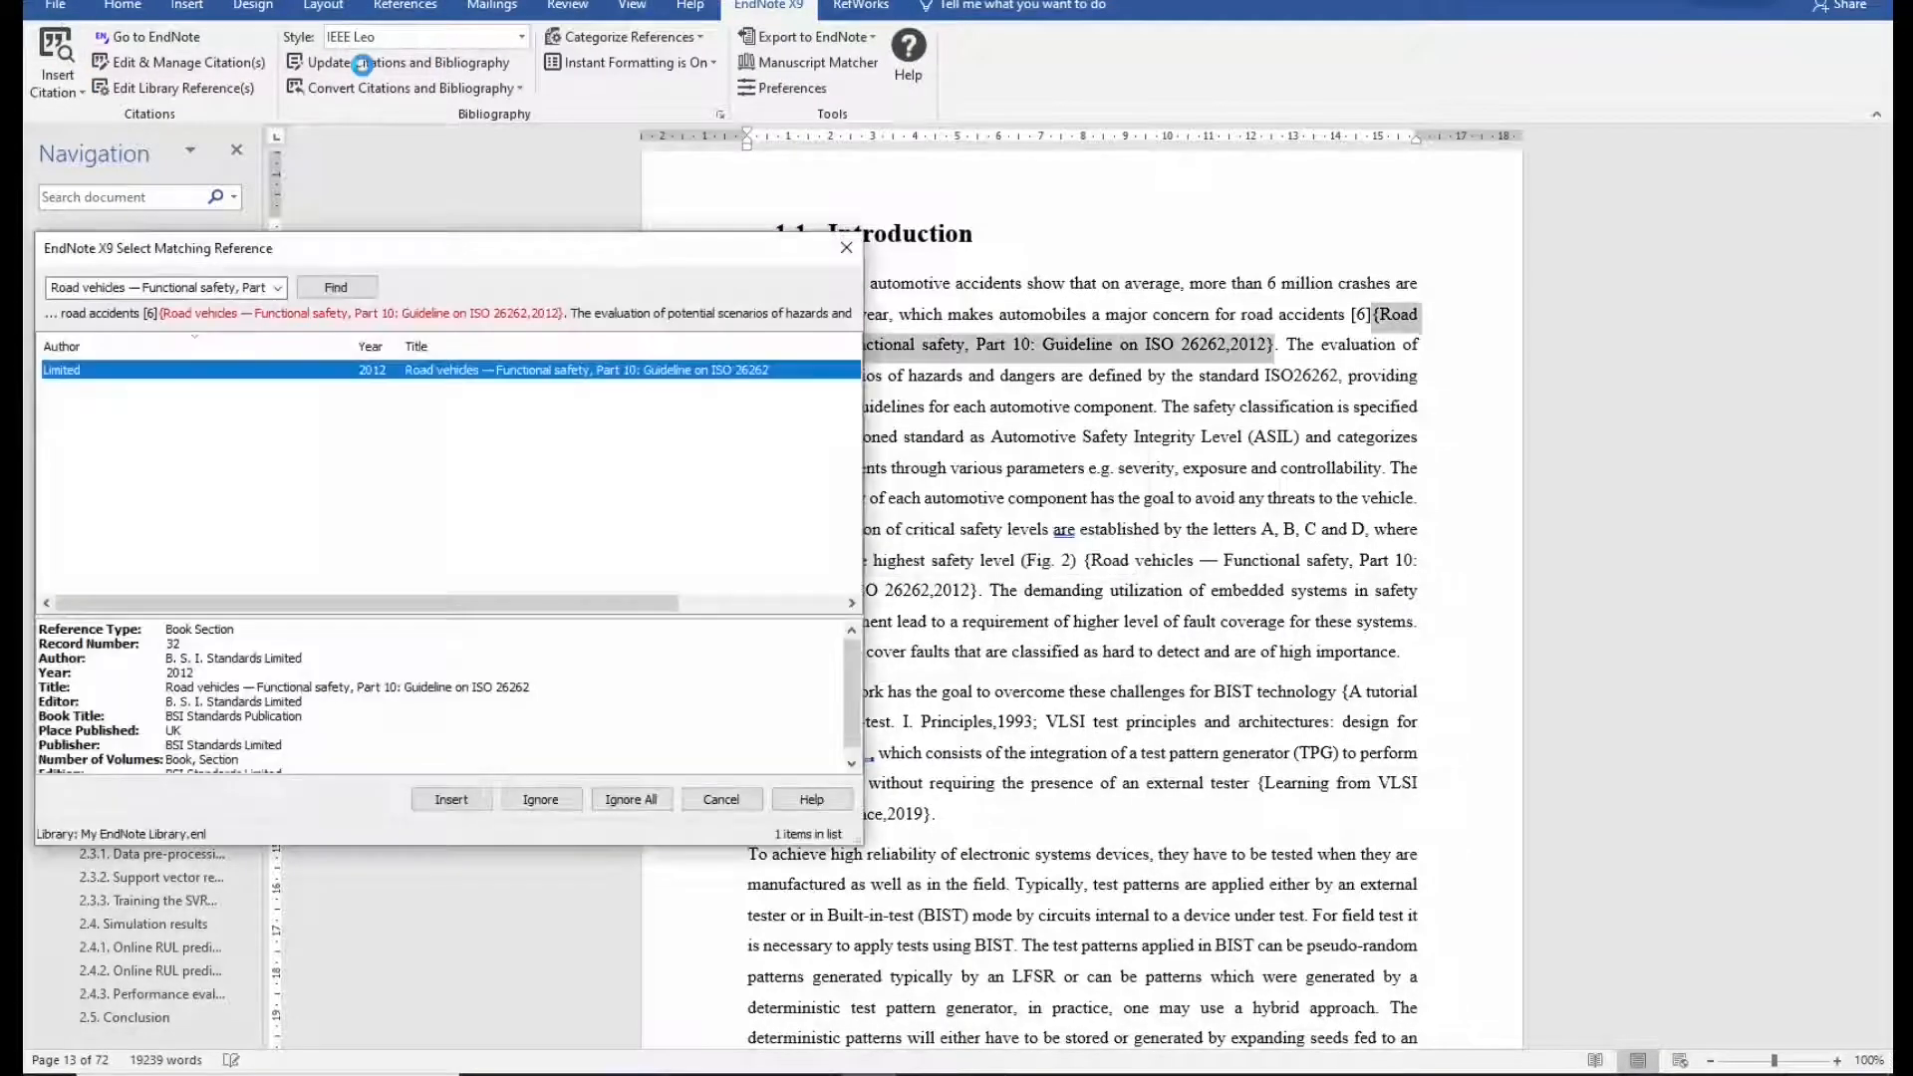
pyautogui.click(461, 803)
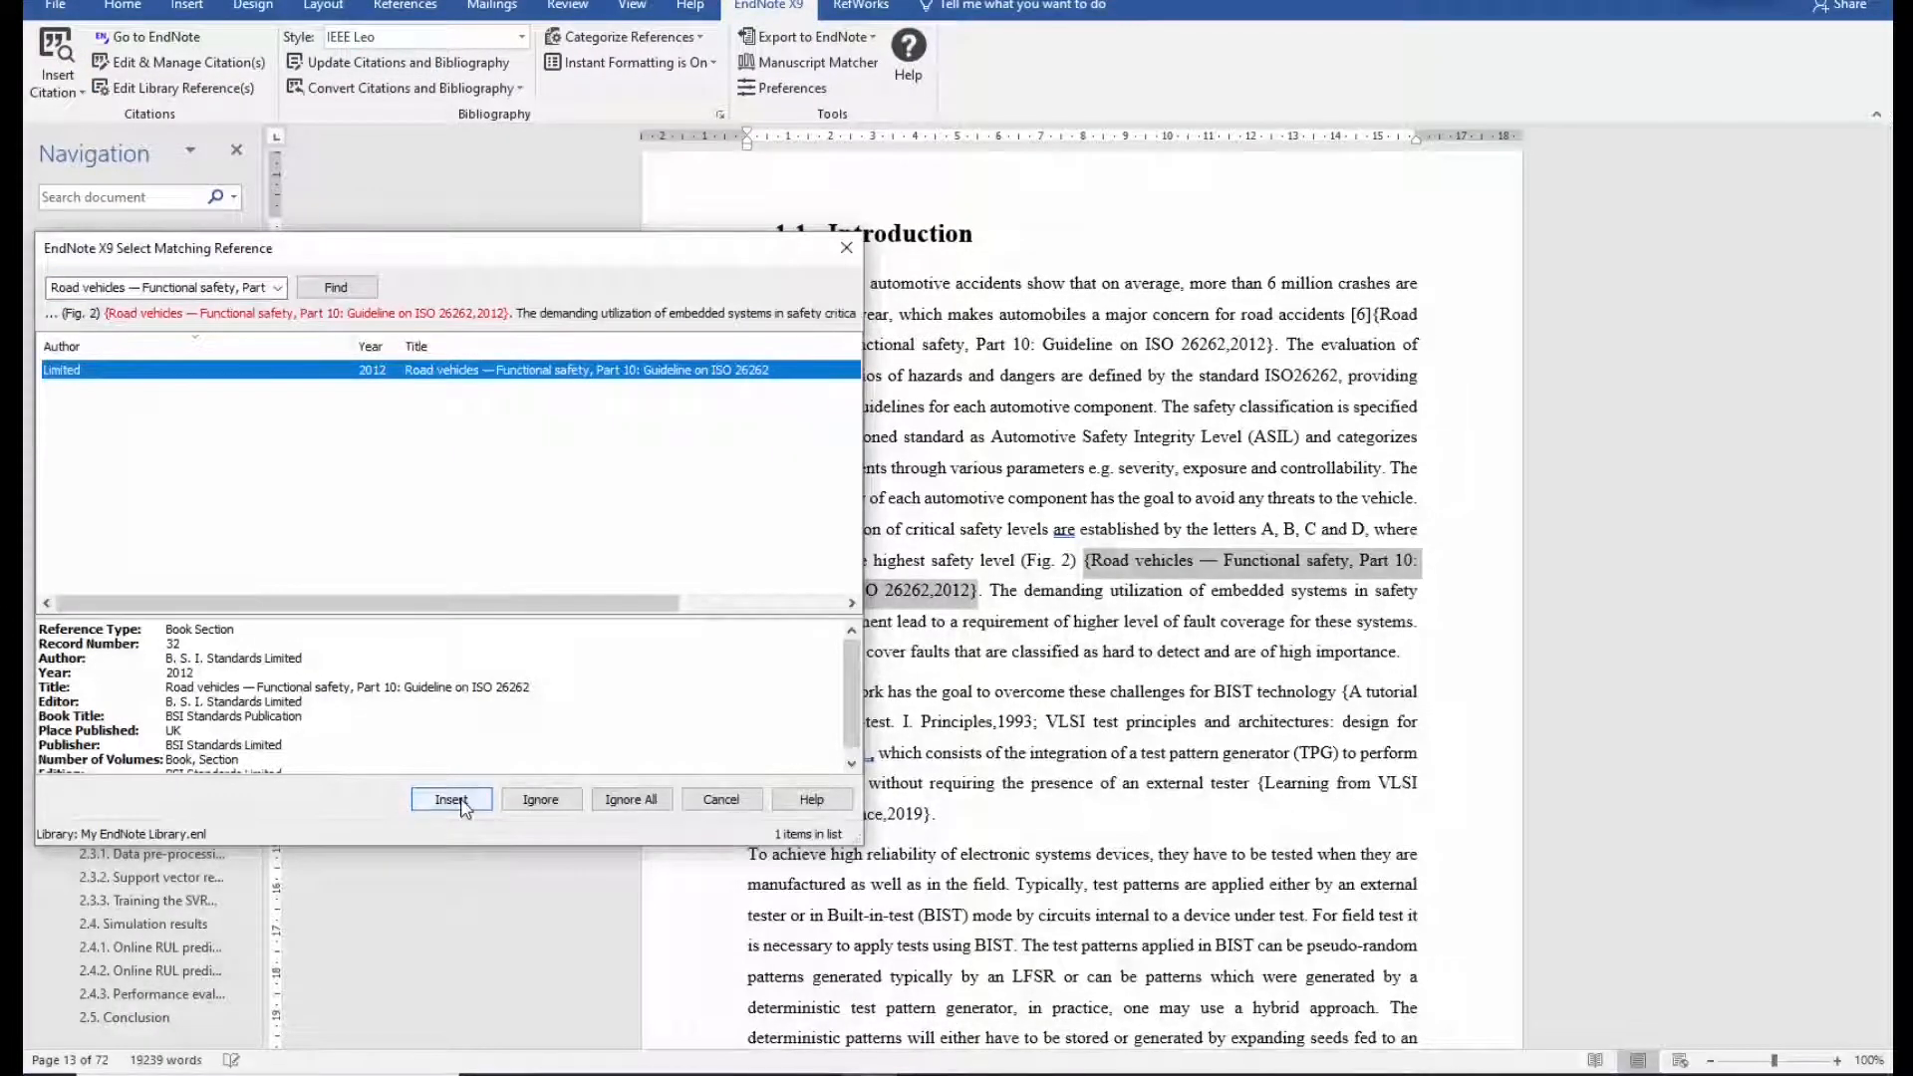
pyautogui.click(451, 800)
pyautogui.moveTo(563, 257); pyautogui.dragTo(490, 110)
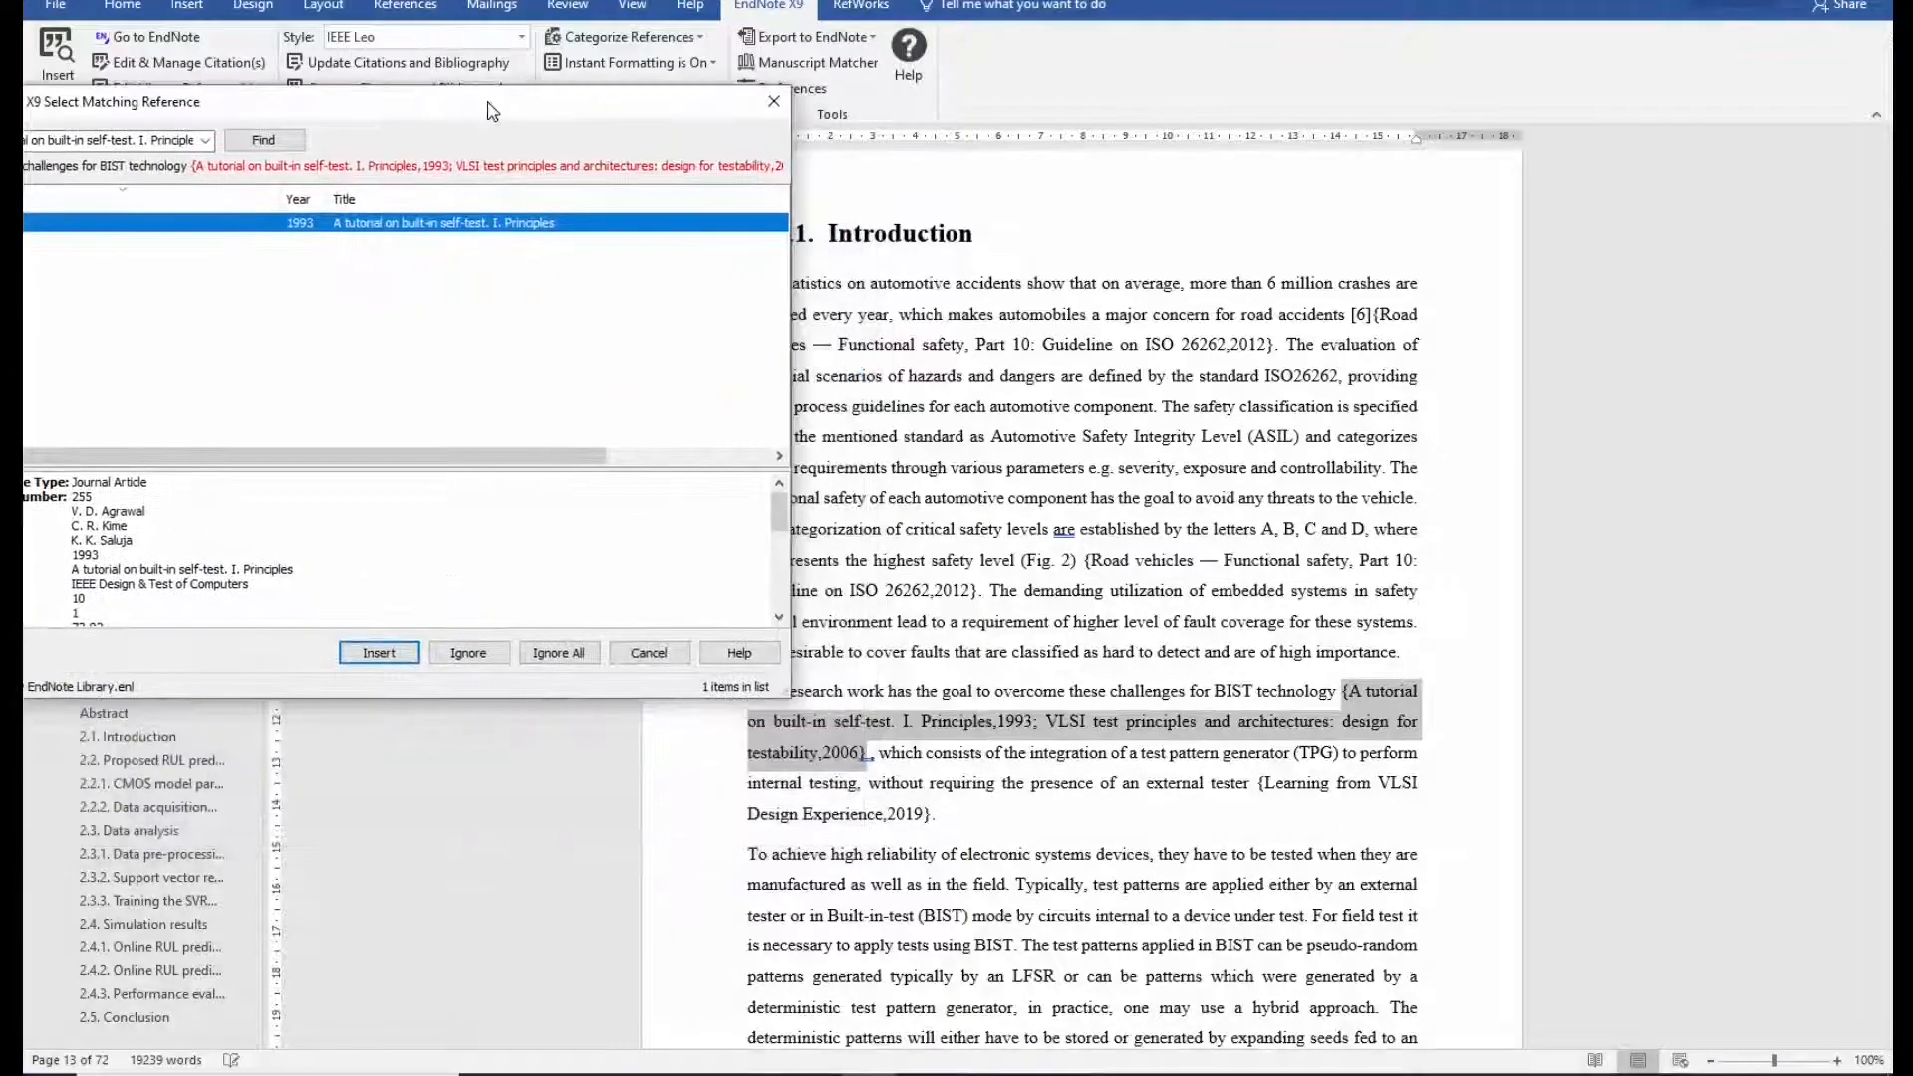
pyautogui.click(380, 653)
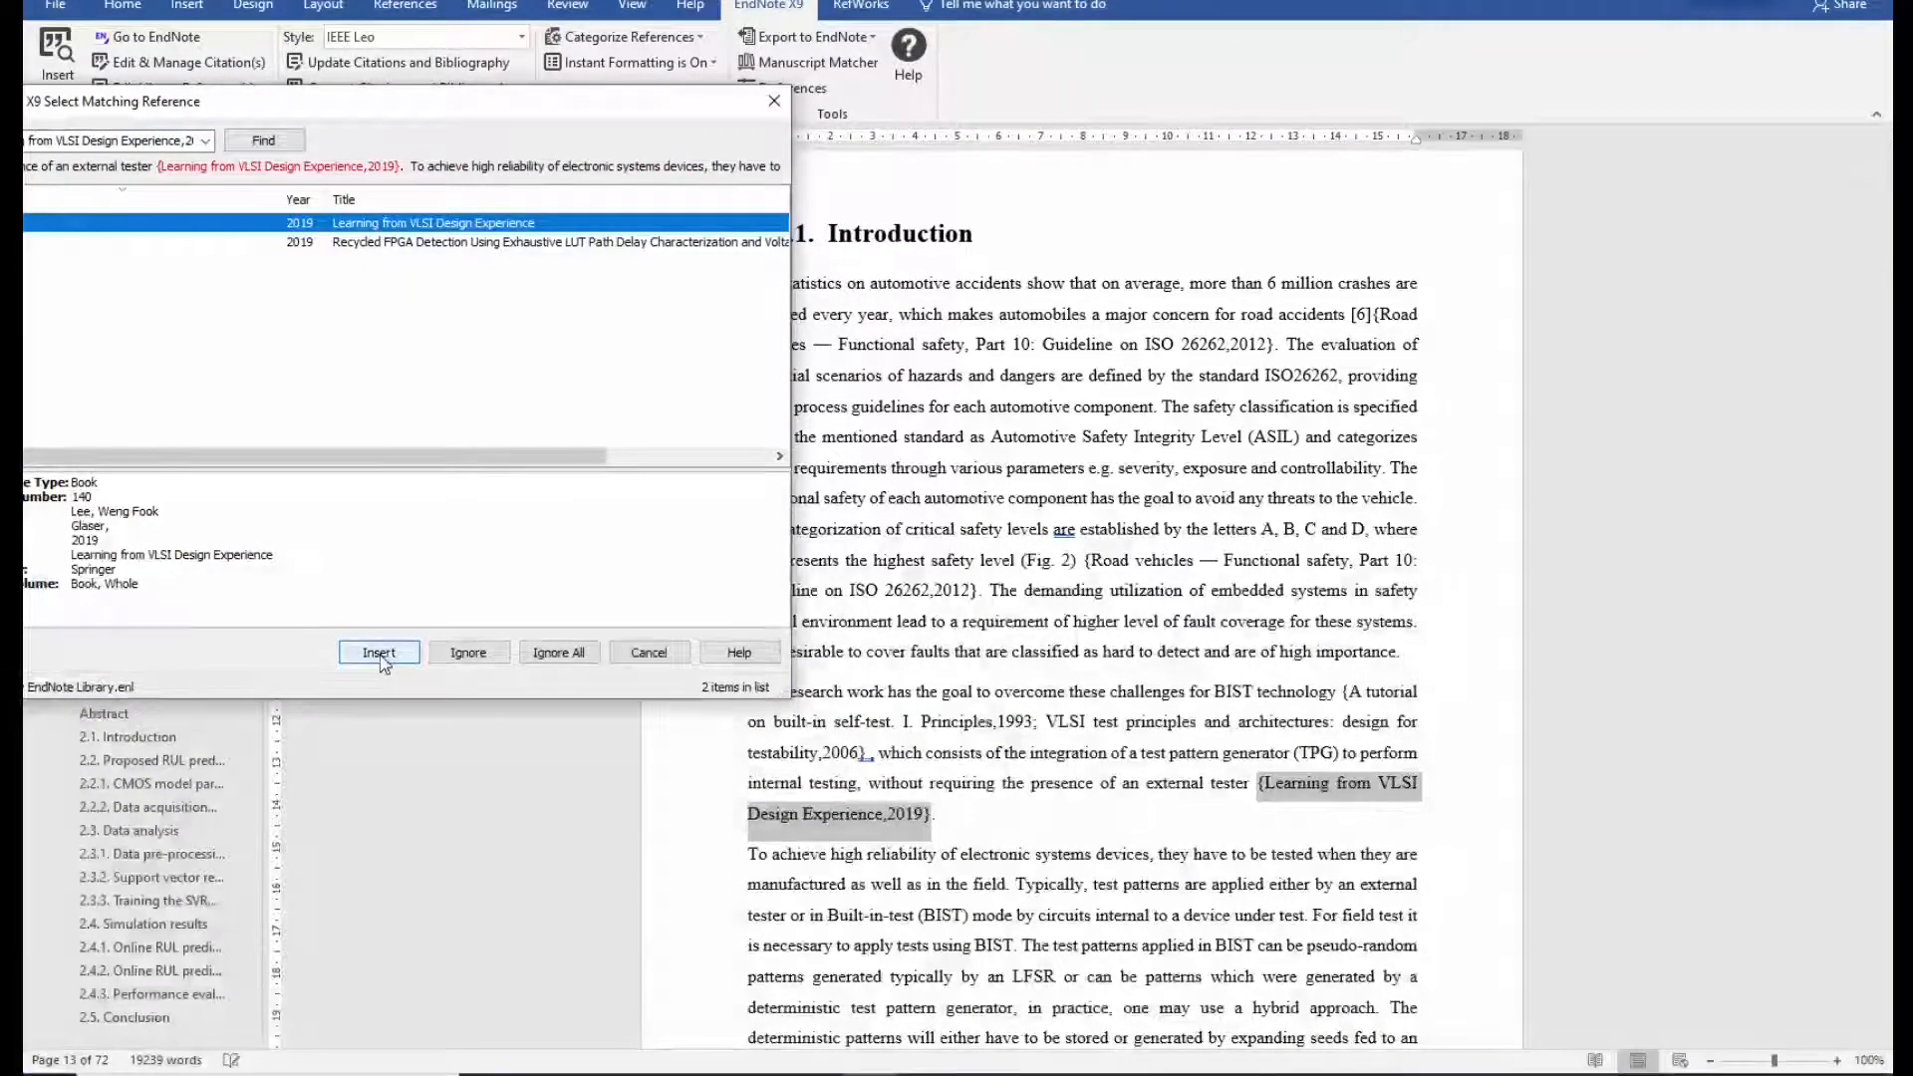
pyautogui.click(380, 653)
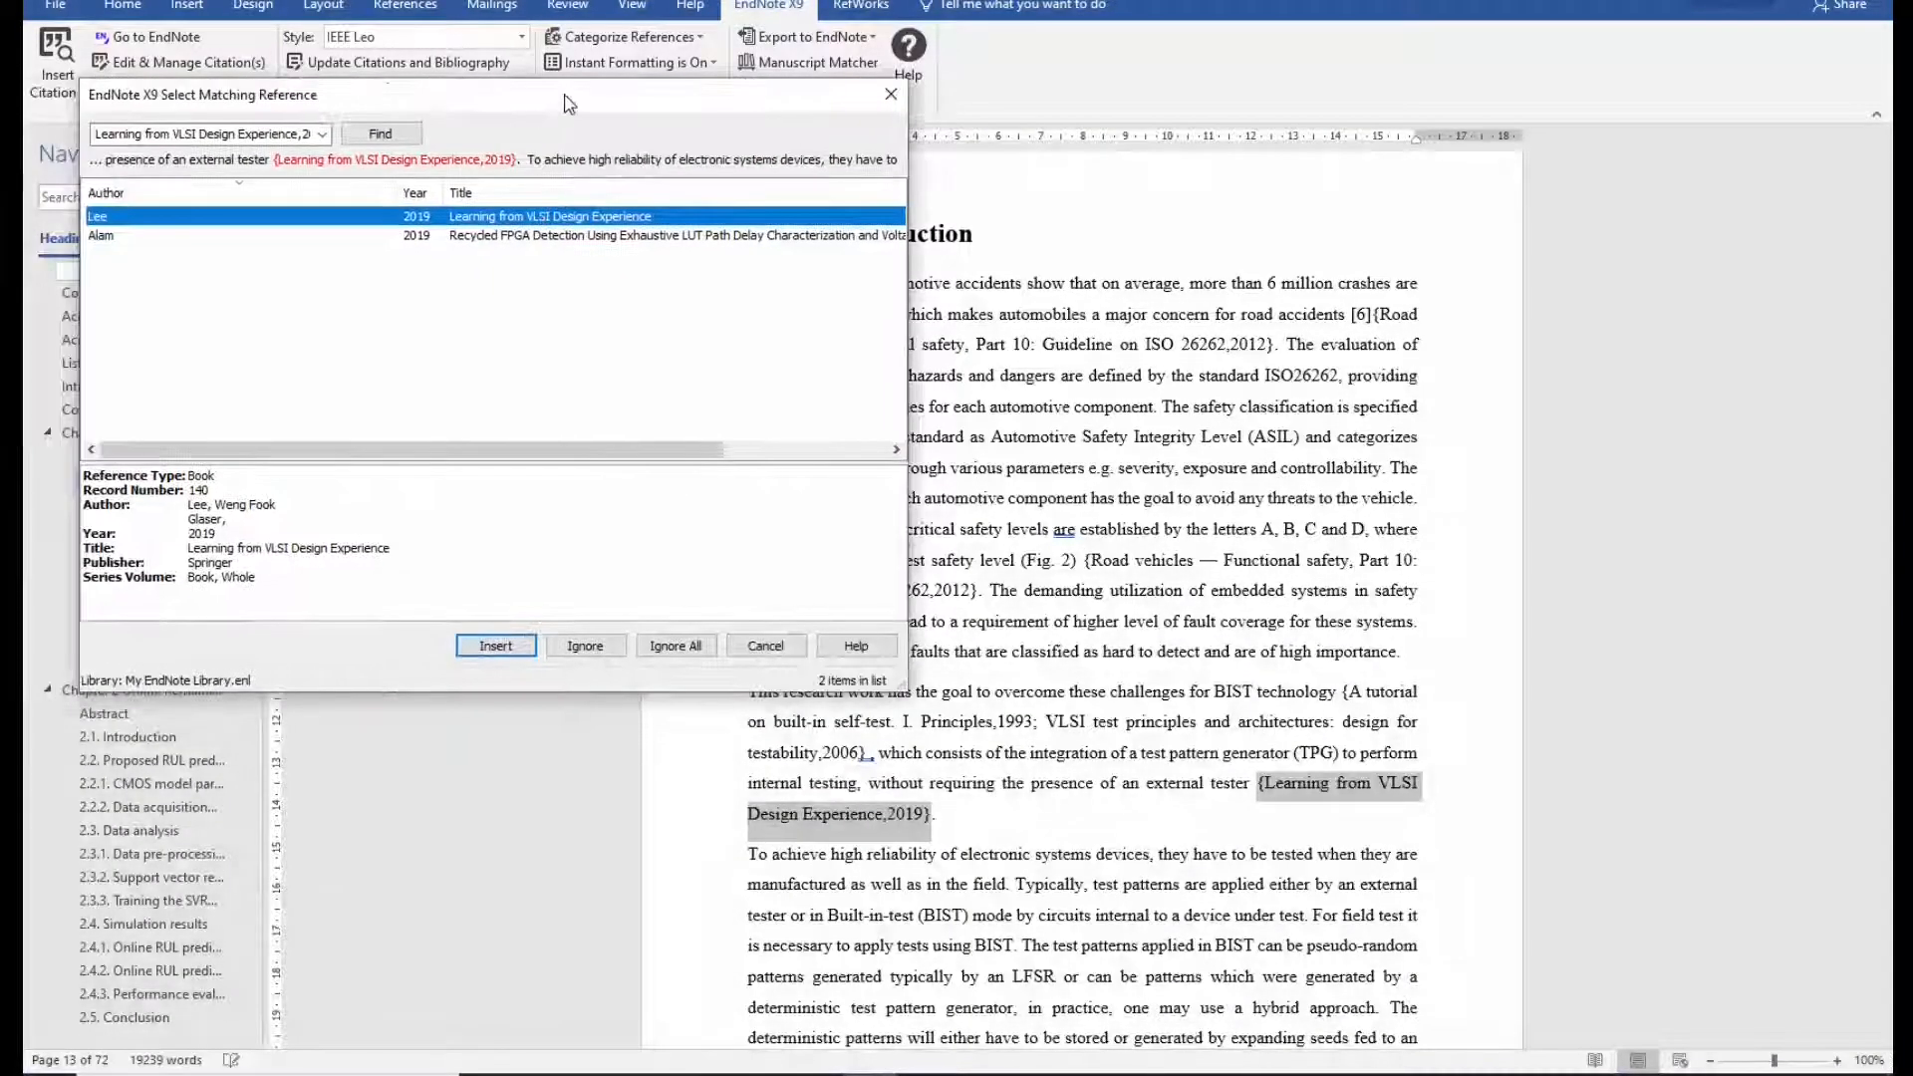
pyautogui.click(498, 644)
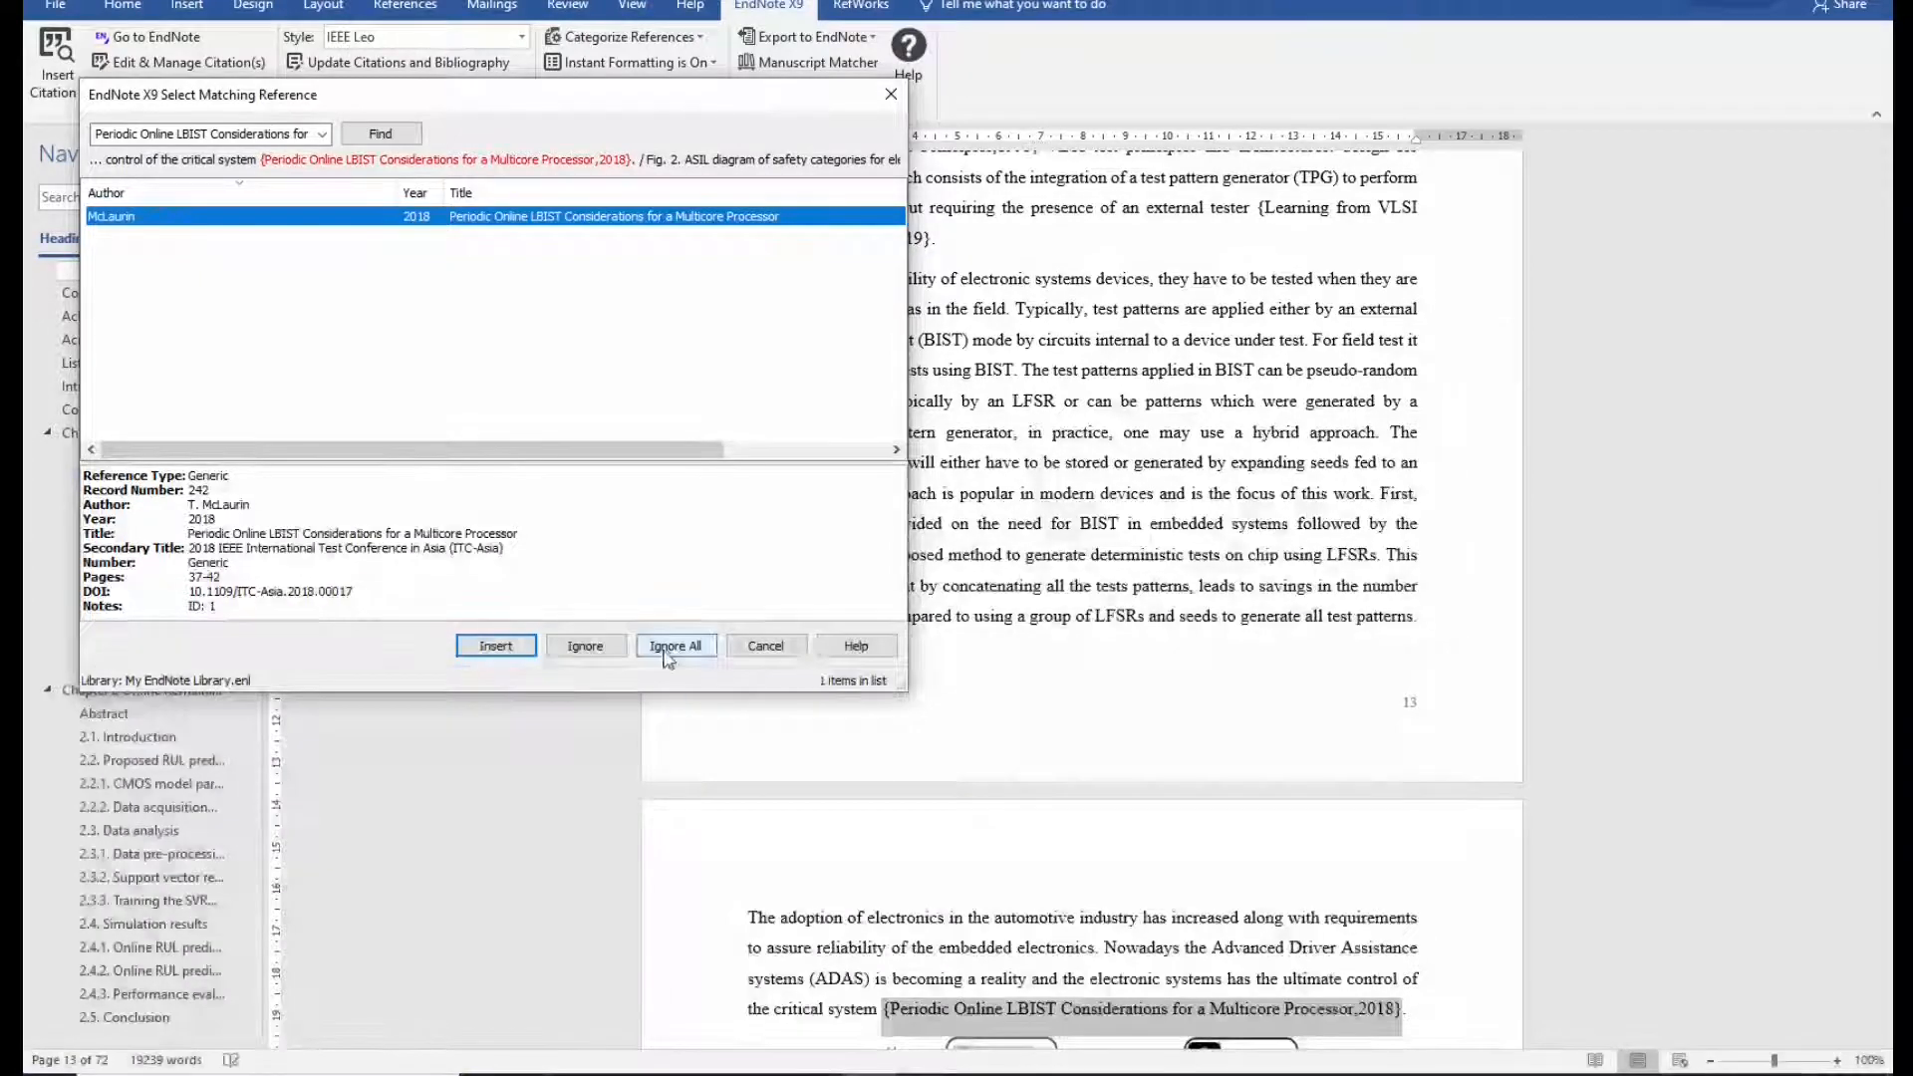
pyautogui.click(675, 646)
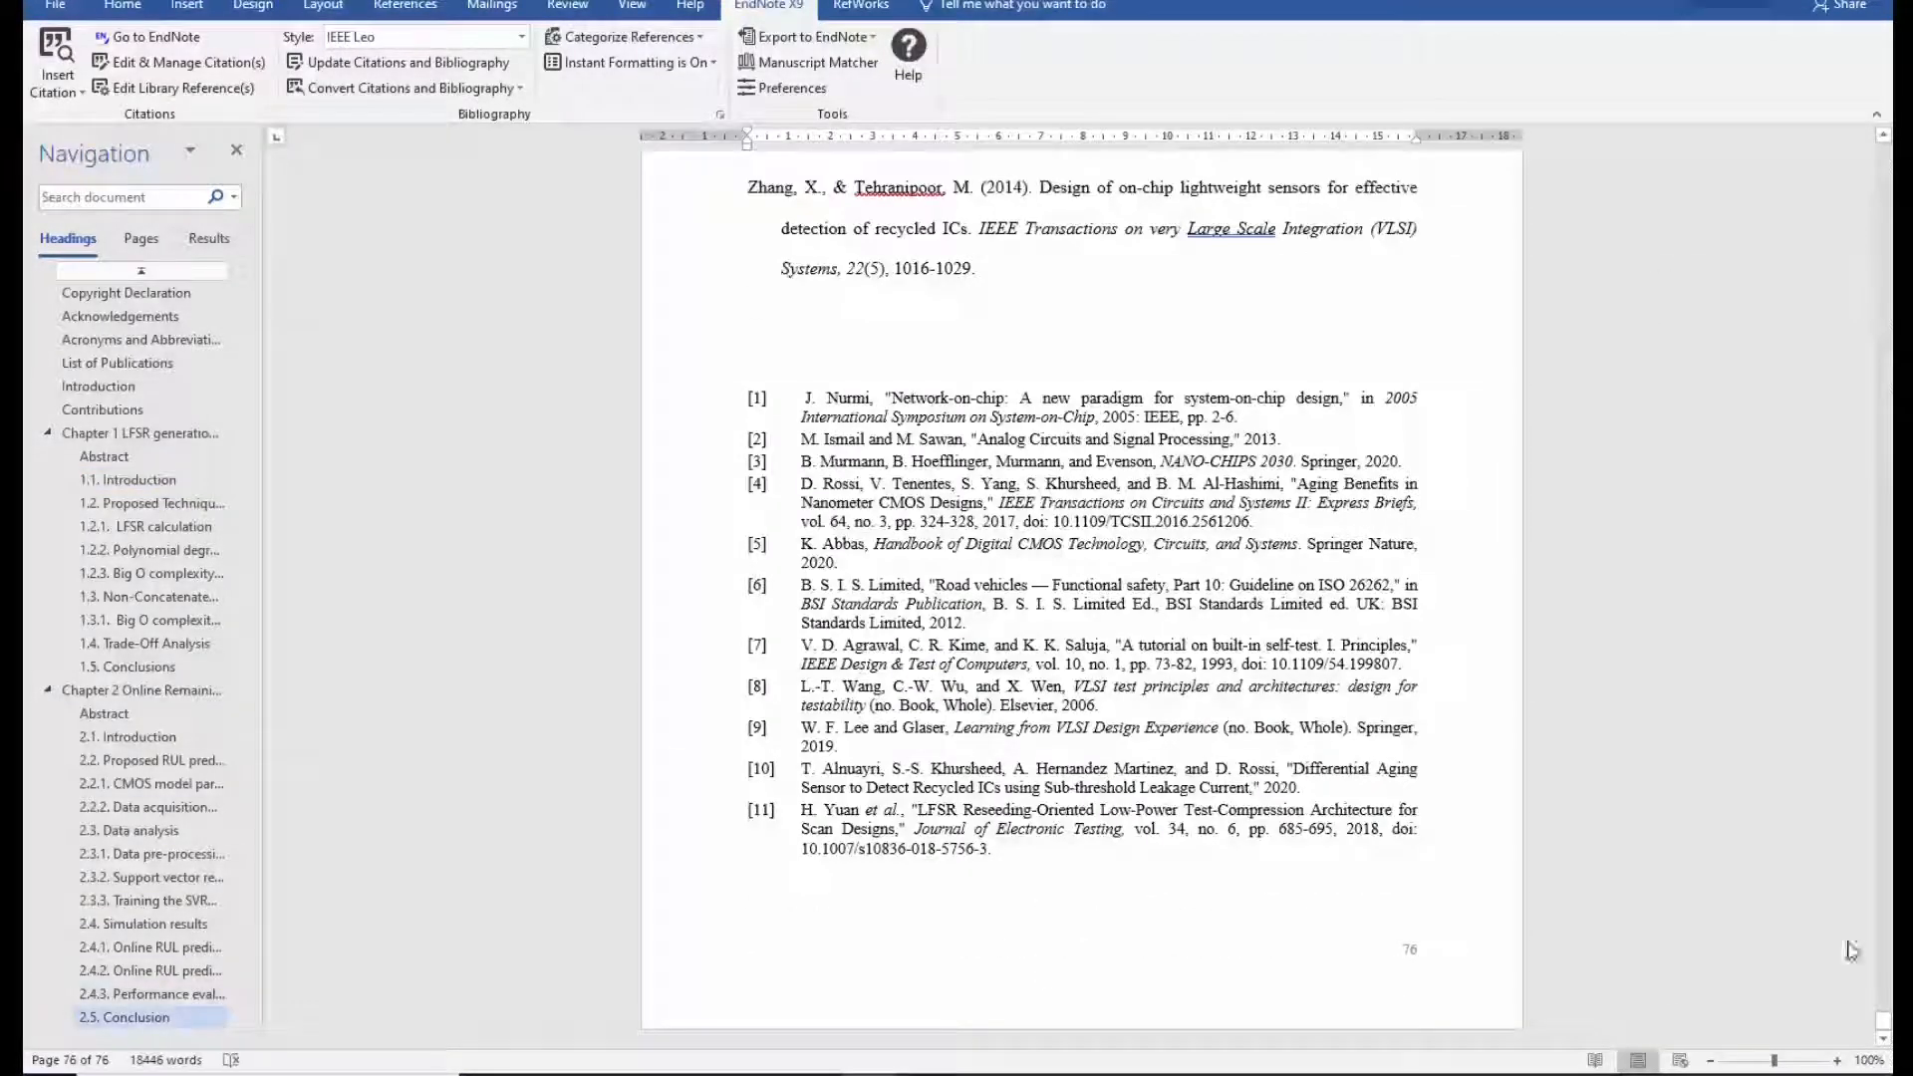
# Place the cursor among the Introduction citations and rerun Update Citations and Bibliography.
pyautogui.moveTo(1884, 1023); pyautogui.dragTo(1885, 305)
pyautogui.scroll(-5, 1650, 351)
pyautogui.scroll(10, 1312, 390)
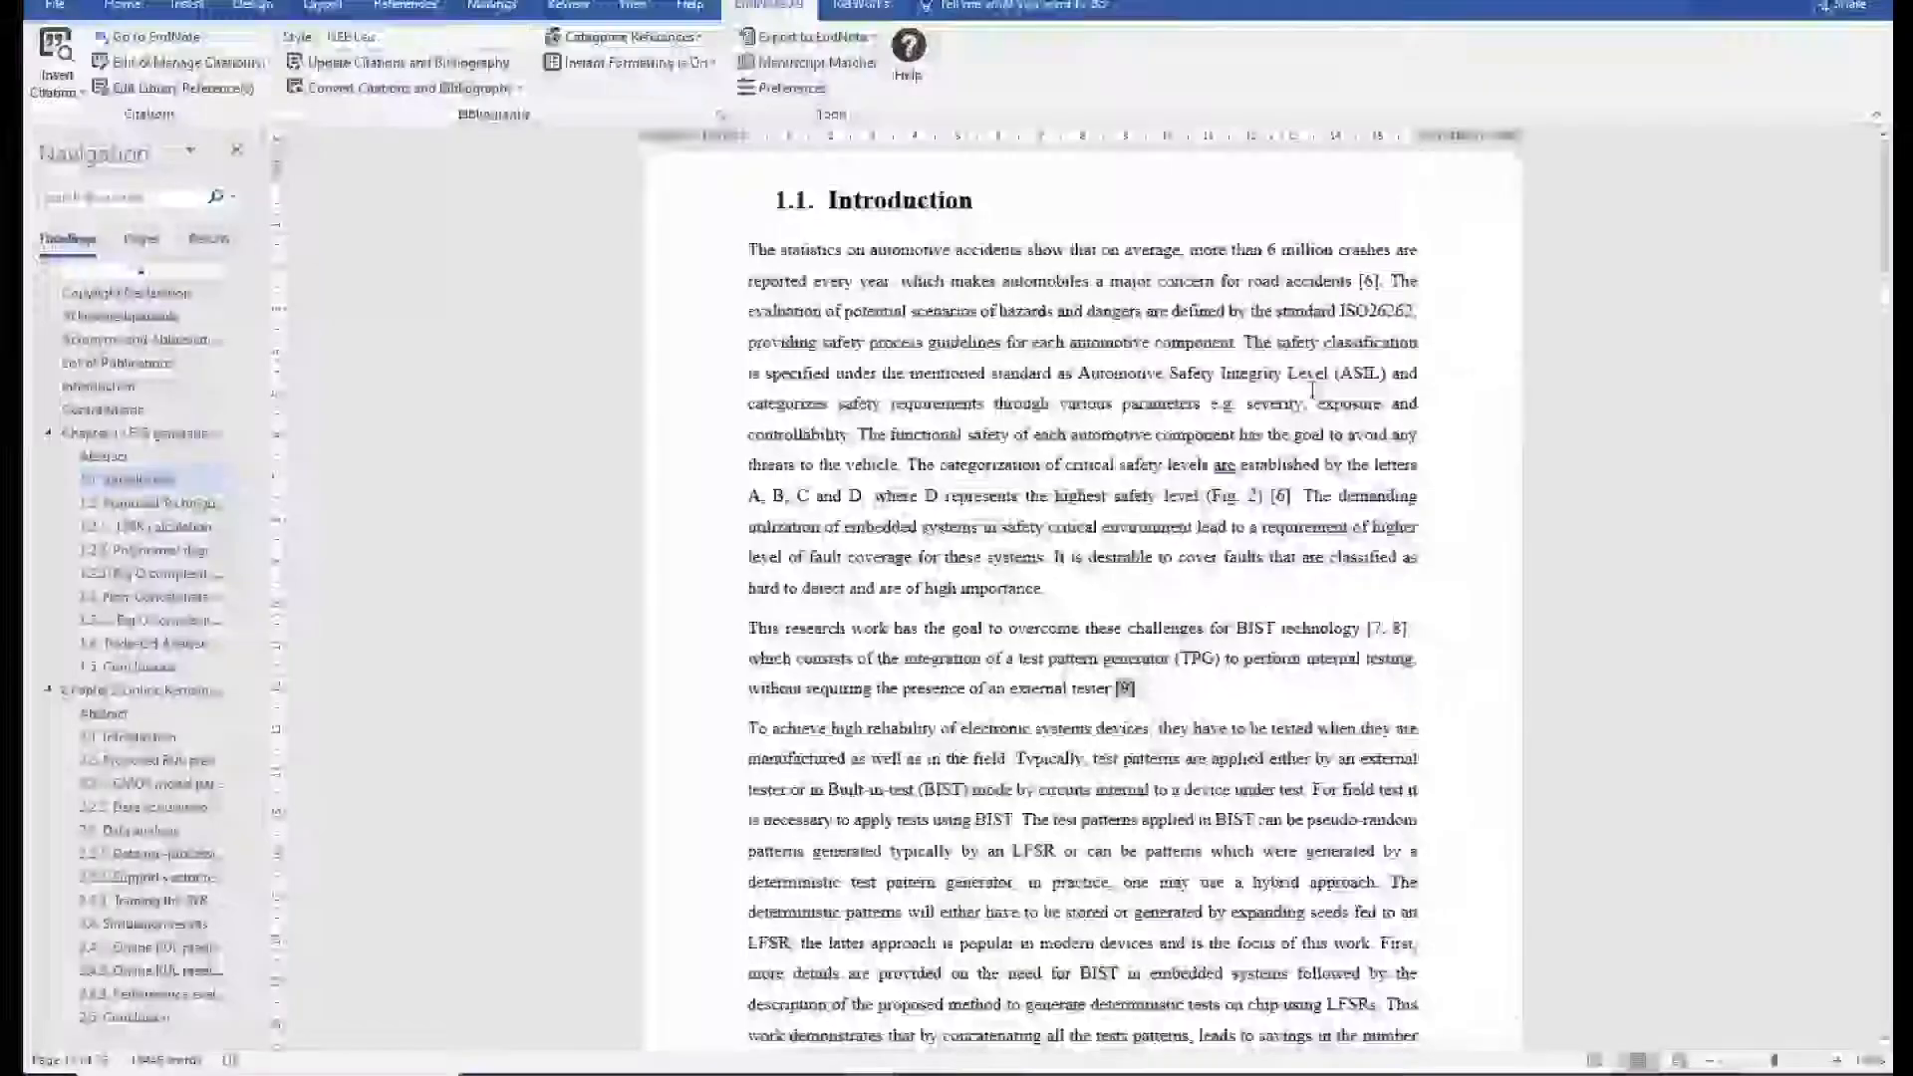
pyautogui.click(1393, 630)
pyautogui.scroll(-4, 1399, 653)
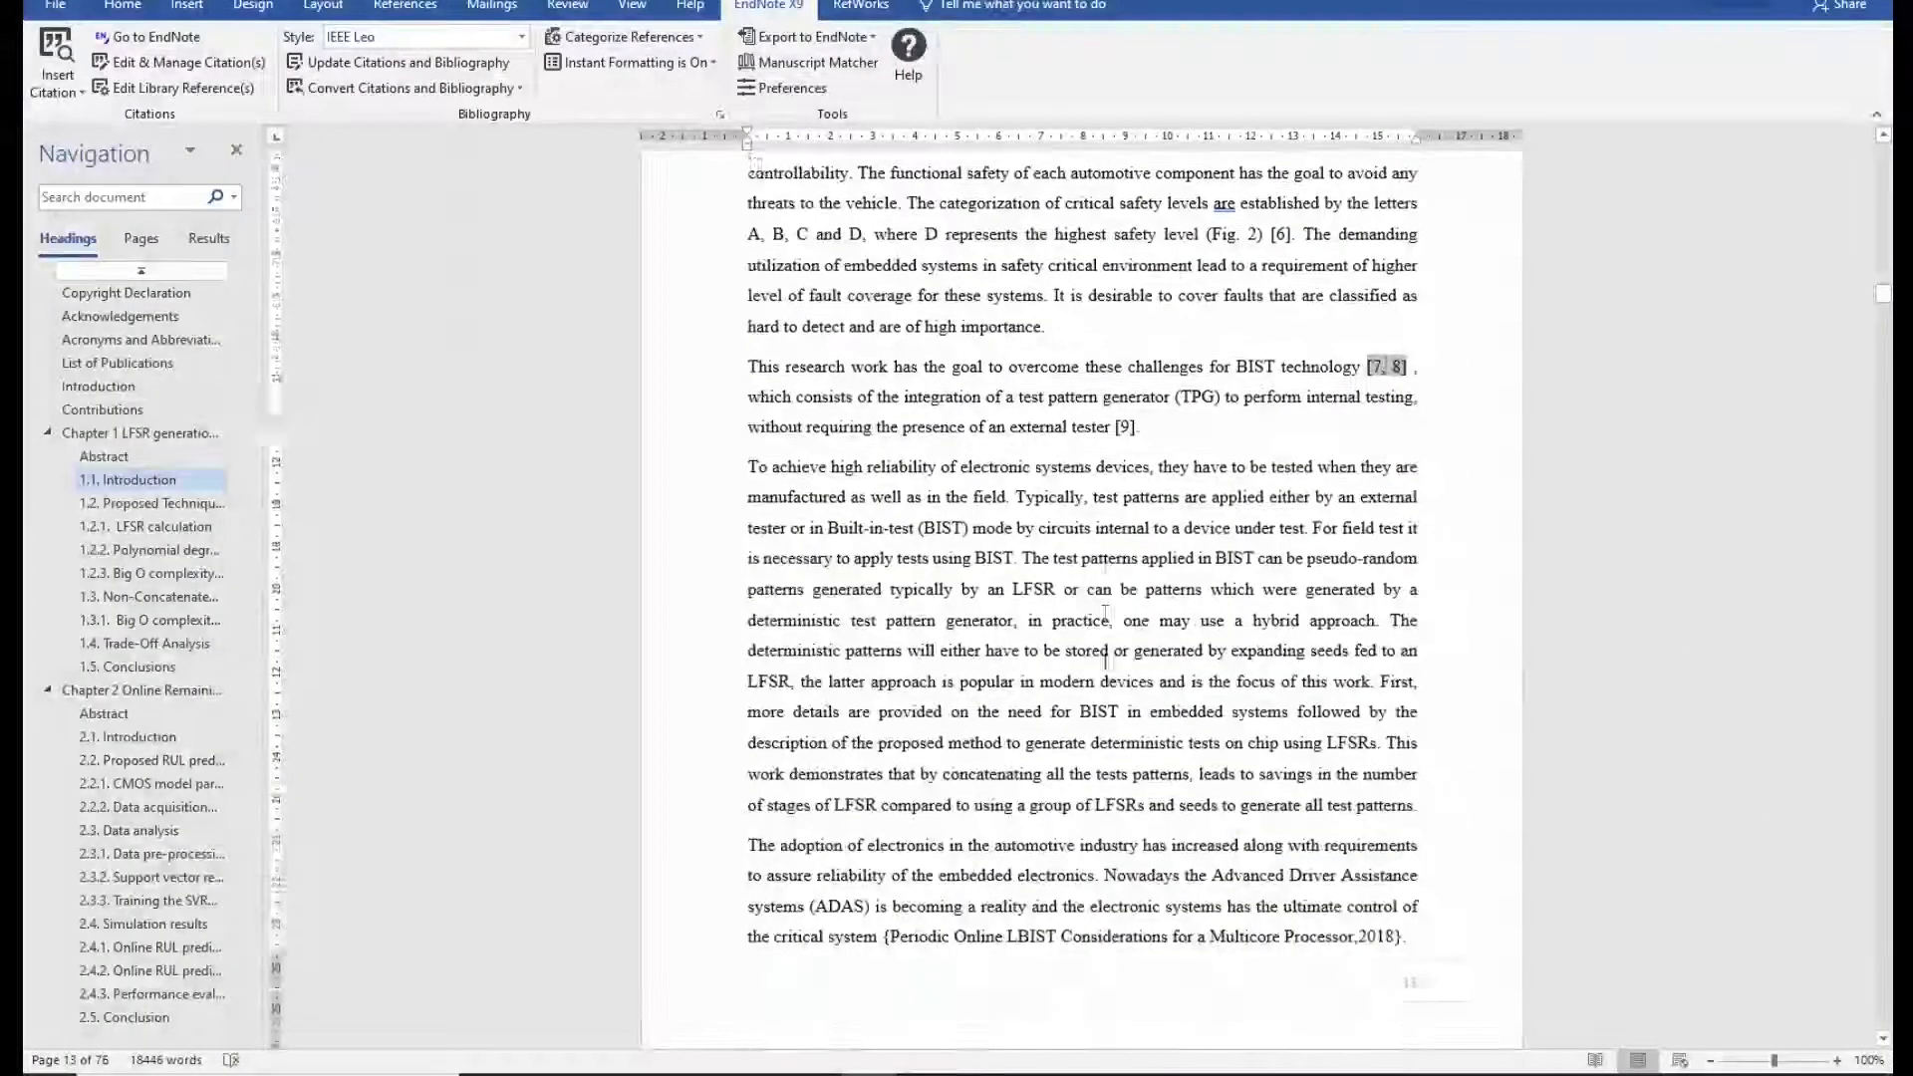
pyautogui.click(396, 62)
# Insert the suggested library matches for the LBIST through linearized shift-registers citations.
pyautogui.click(495, 646)
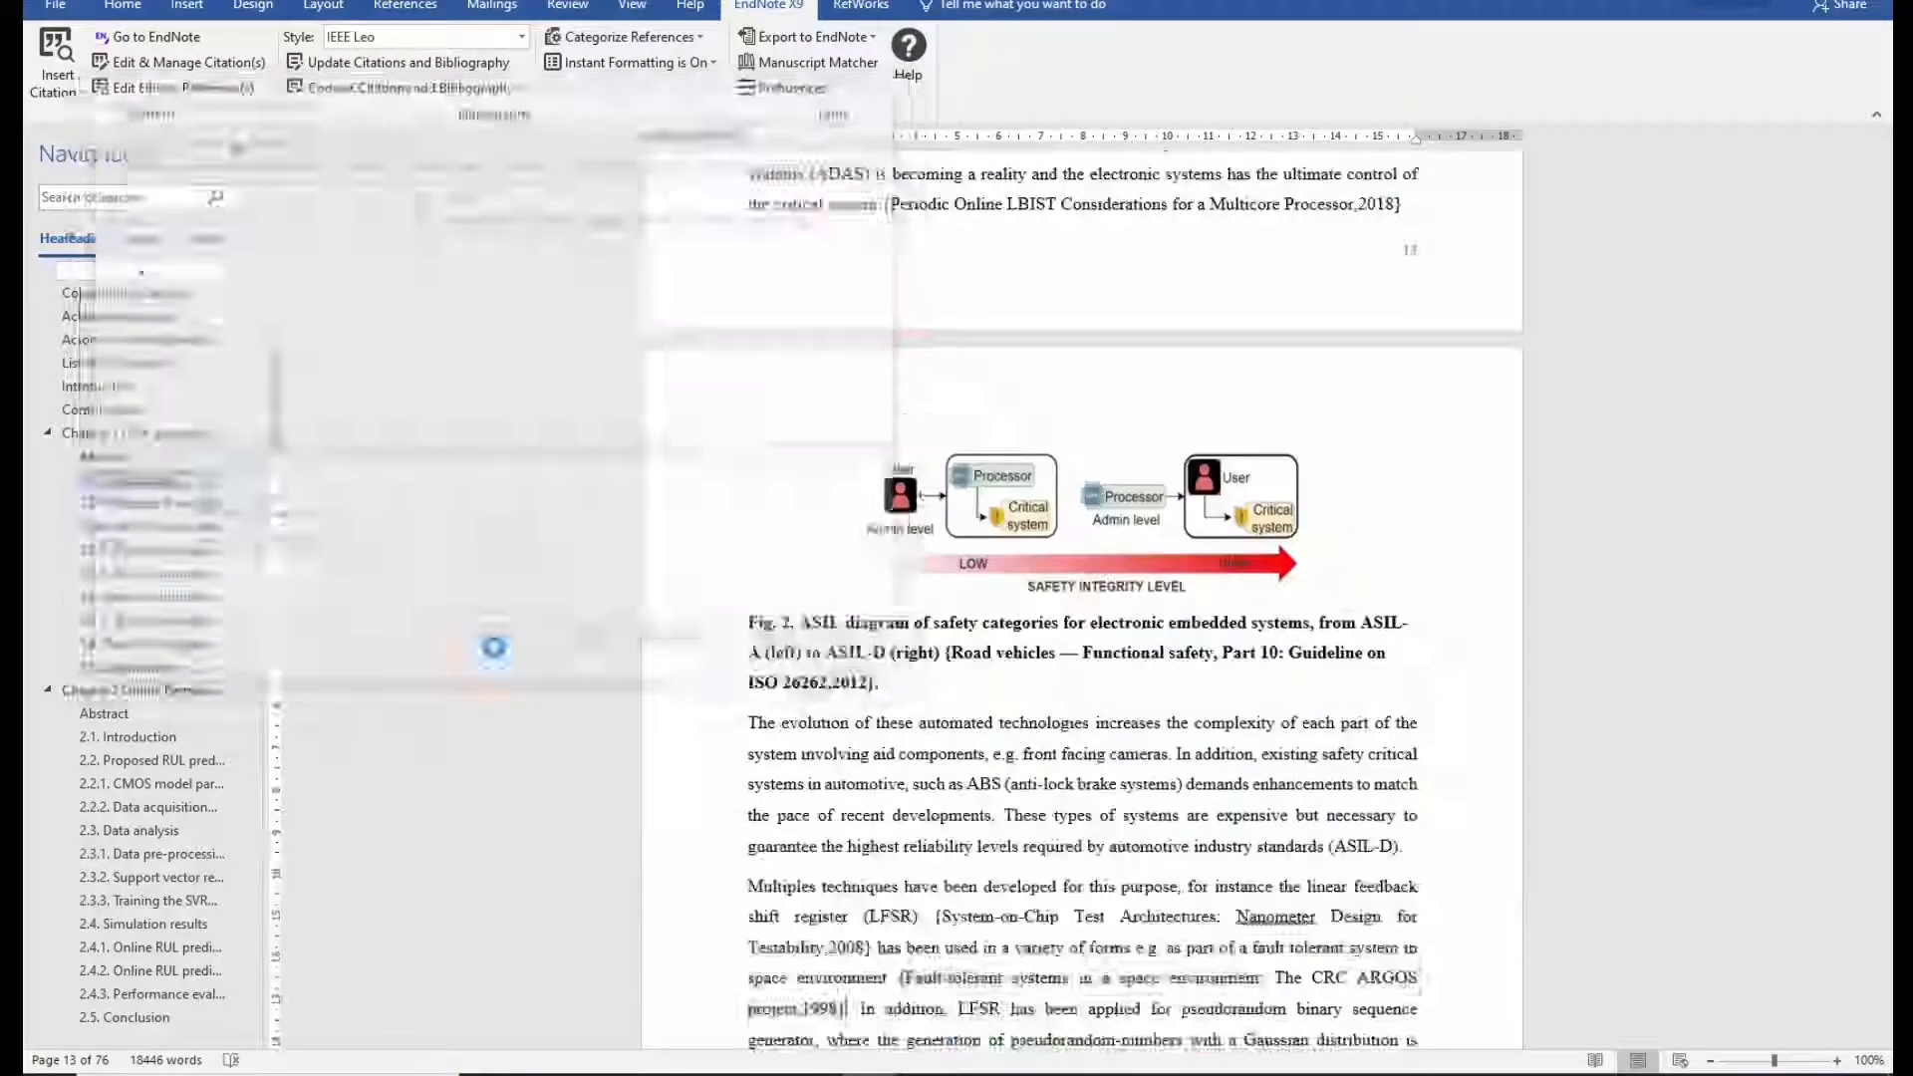
pyautogui.click(496, 646)
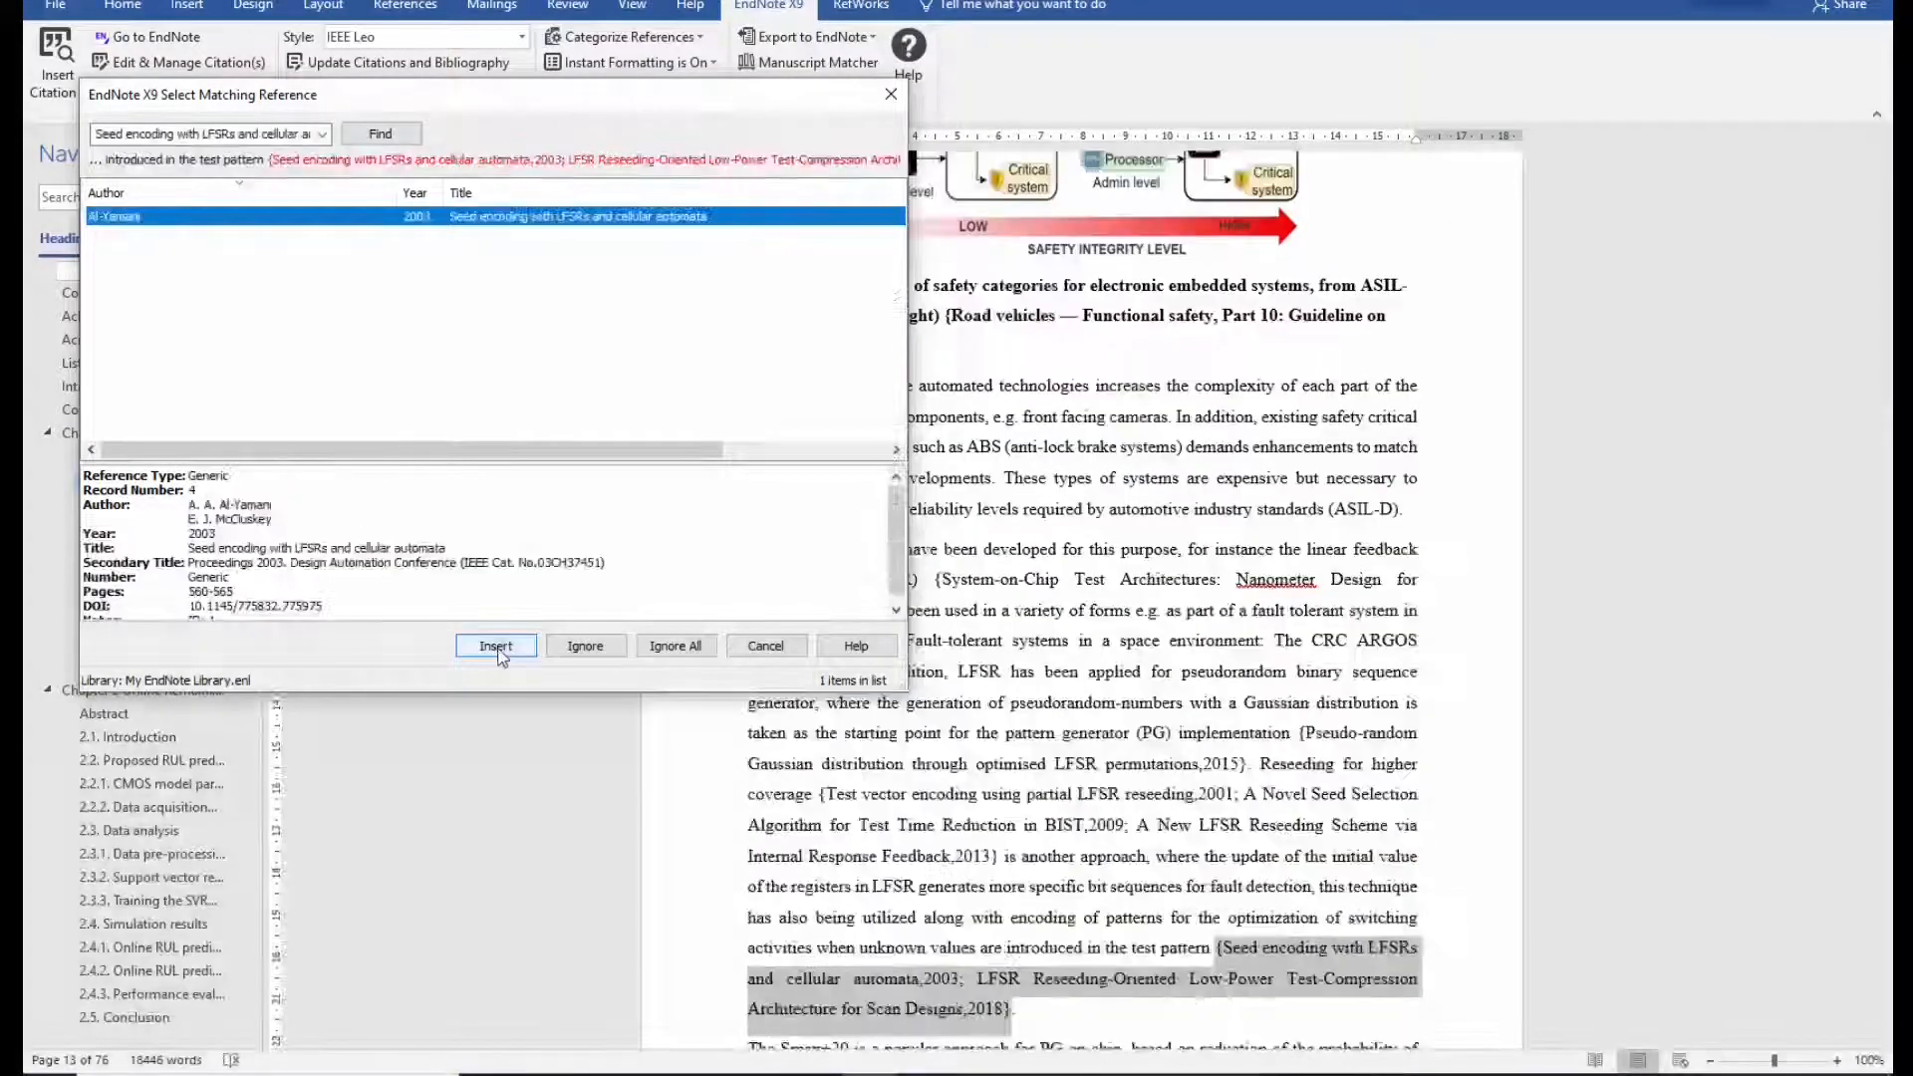
pyautogui.click(516, 649)
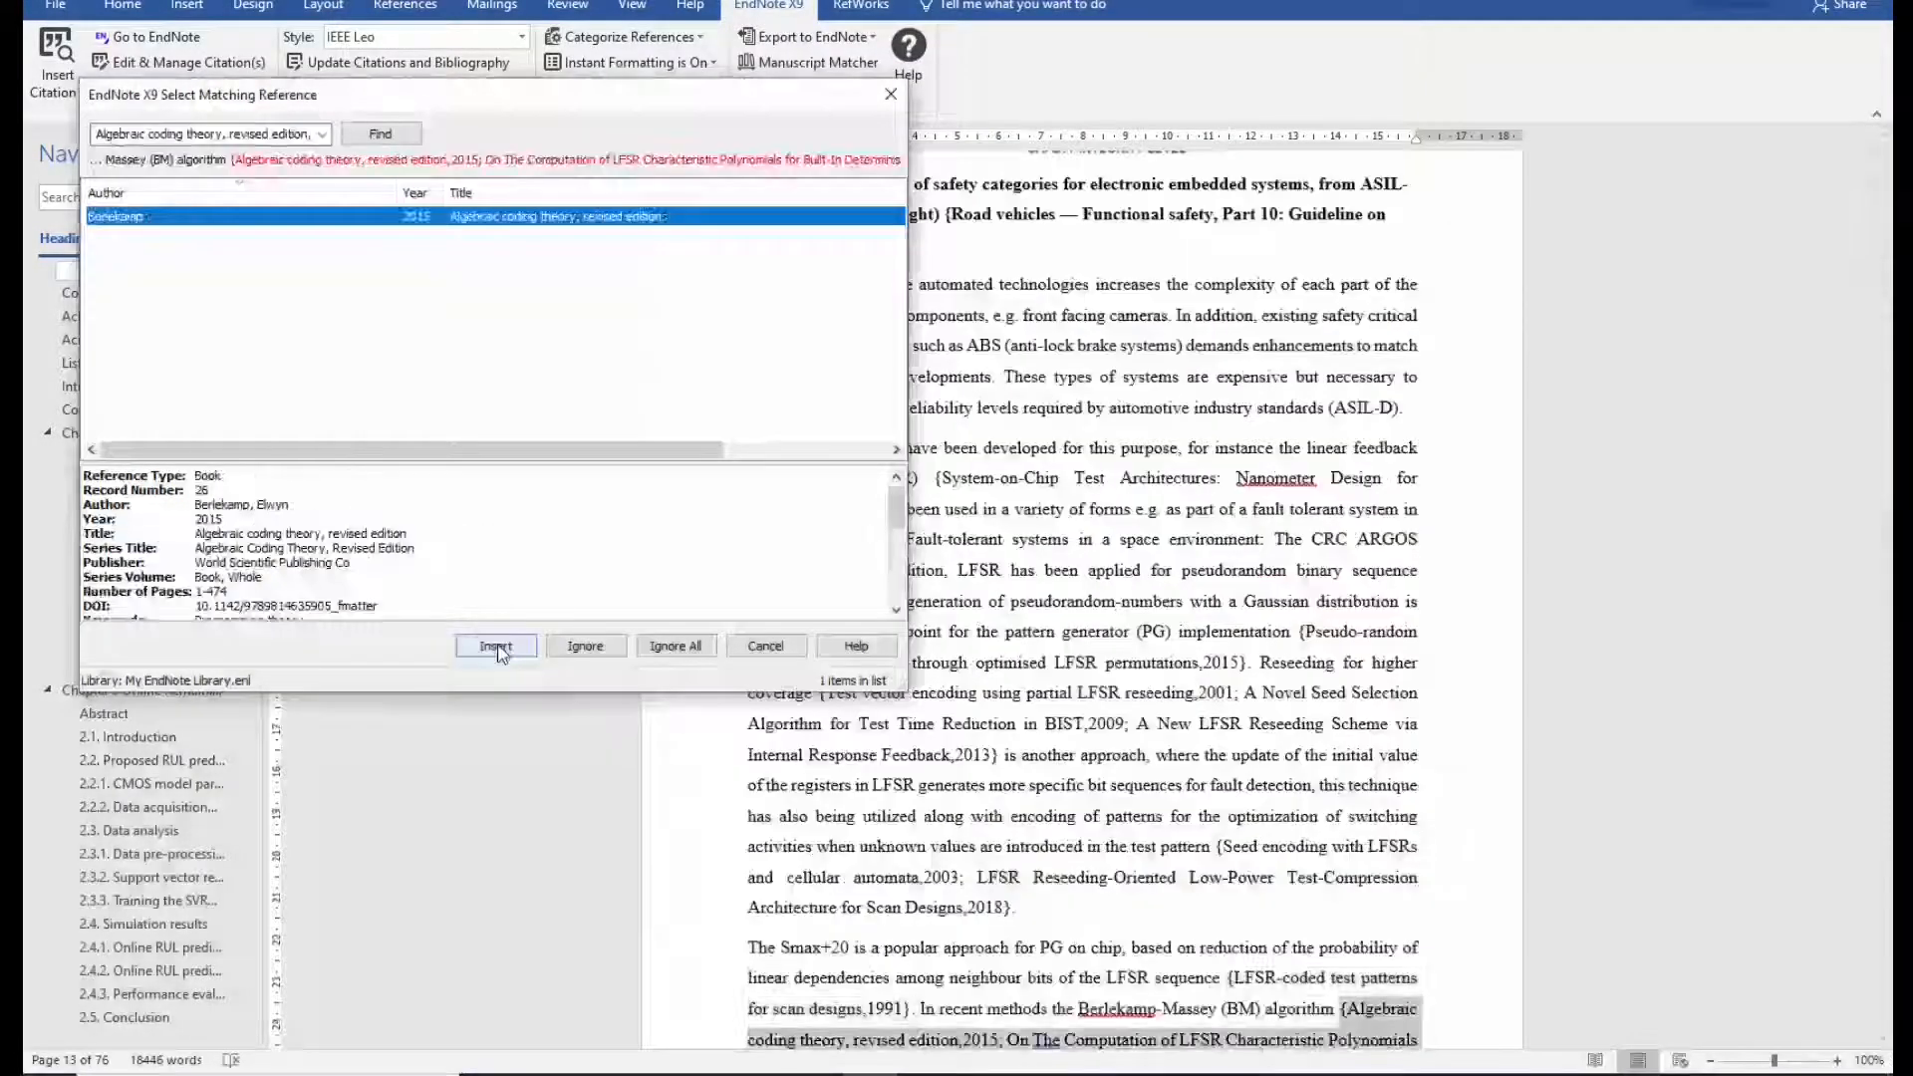
pyautogui.click(500, 647)
pyautogui.click(499, 650)
pyautogui.click(497, 646)
pyautogui.click(496, 647)
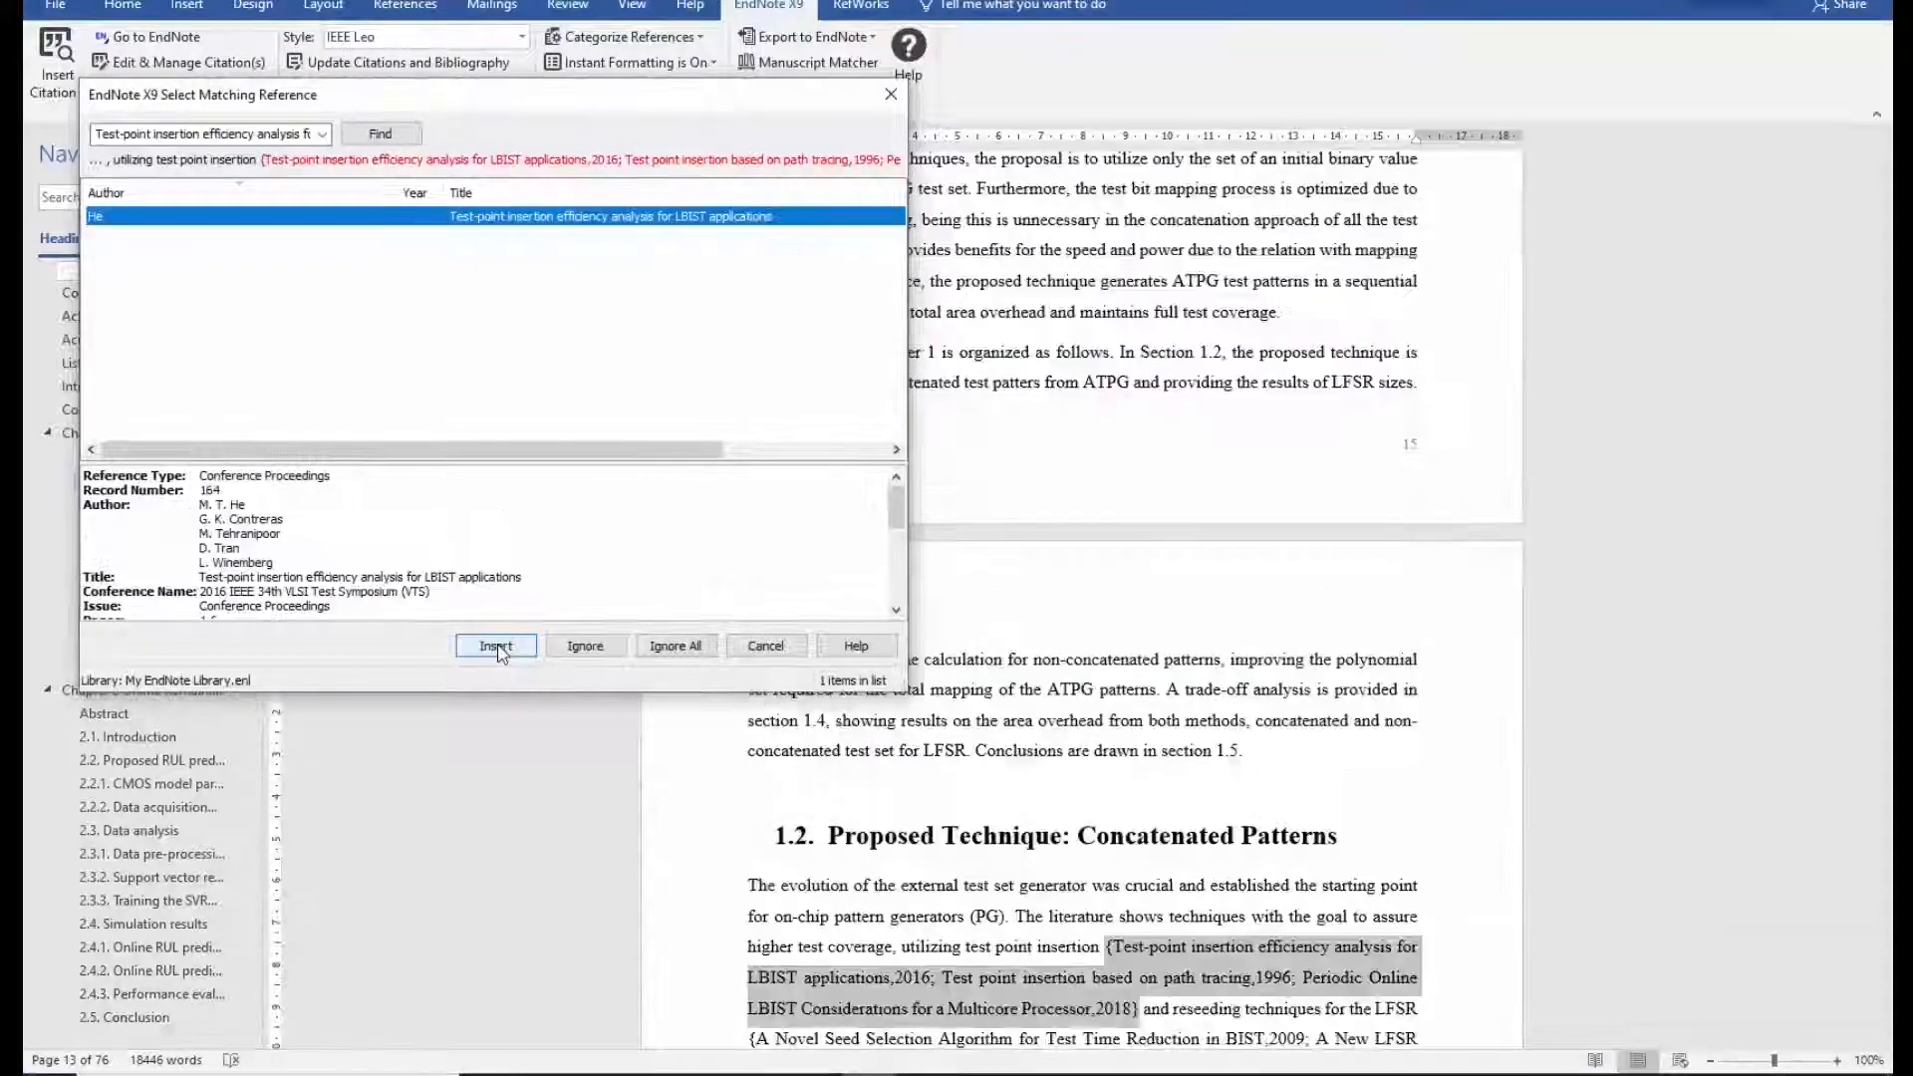
pyautogui.click(496, 647)
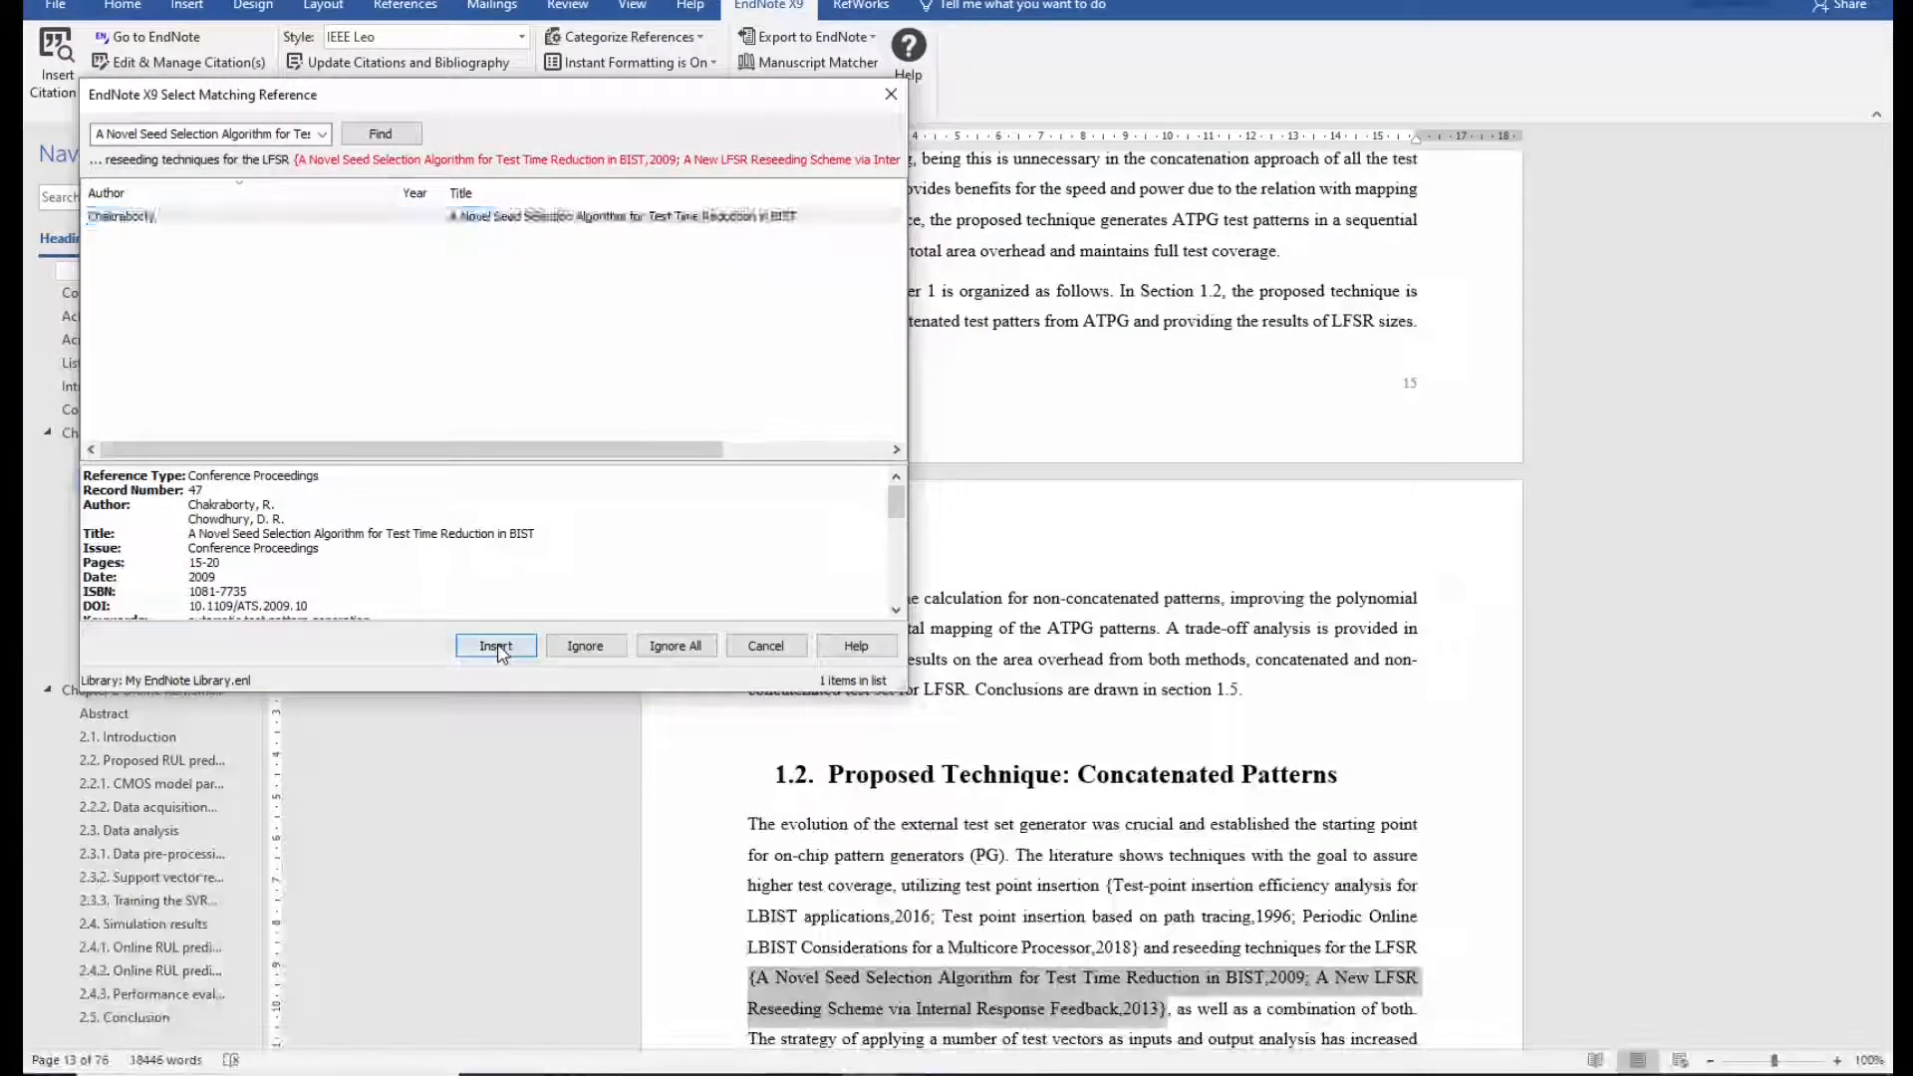
pyautogui.click(497, 647)
pyautogui.click(497, 648)
pyautogui.click(497, 648)
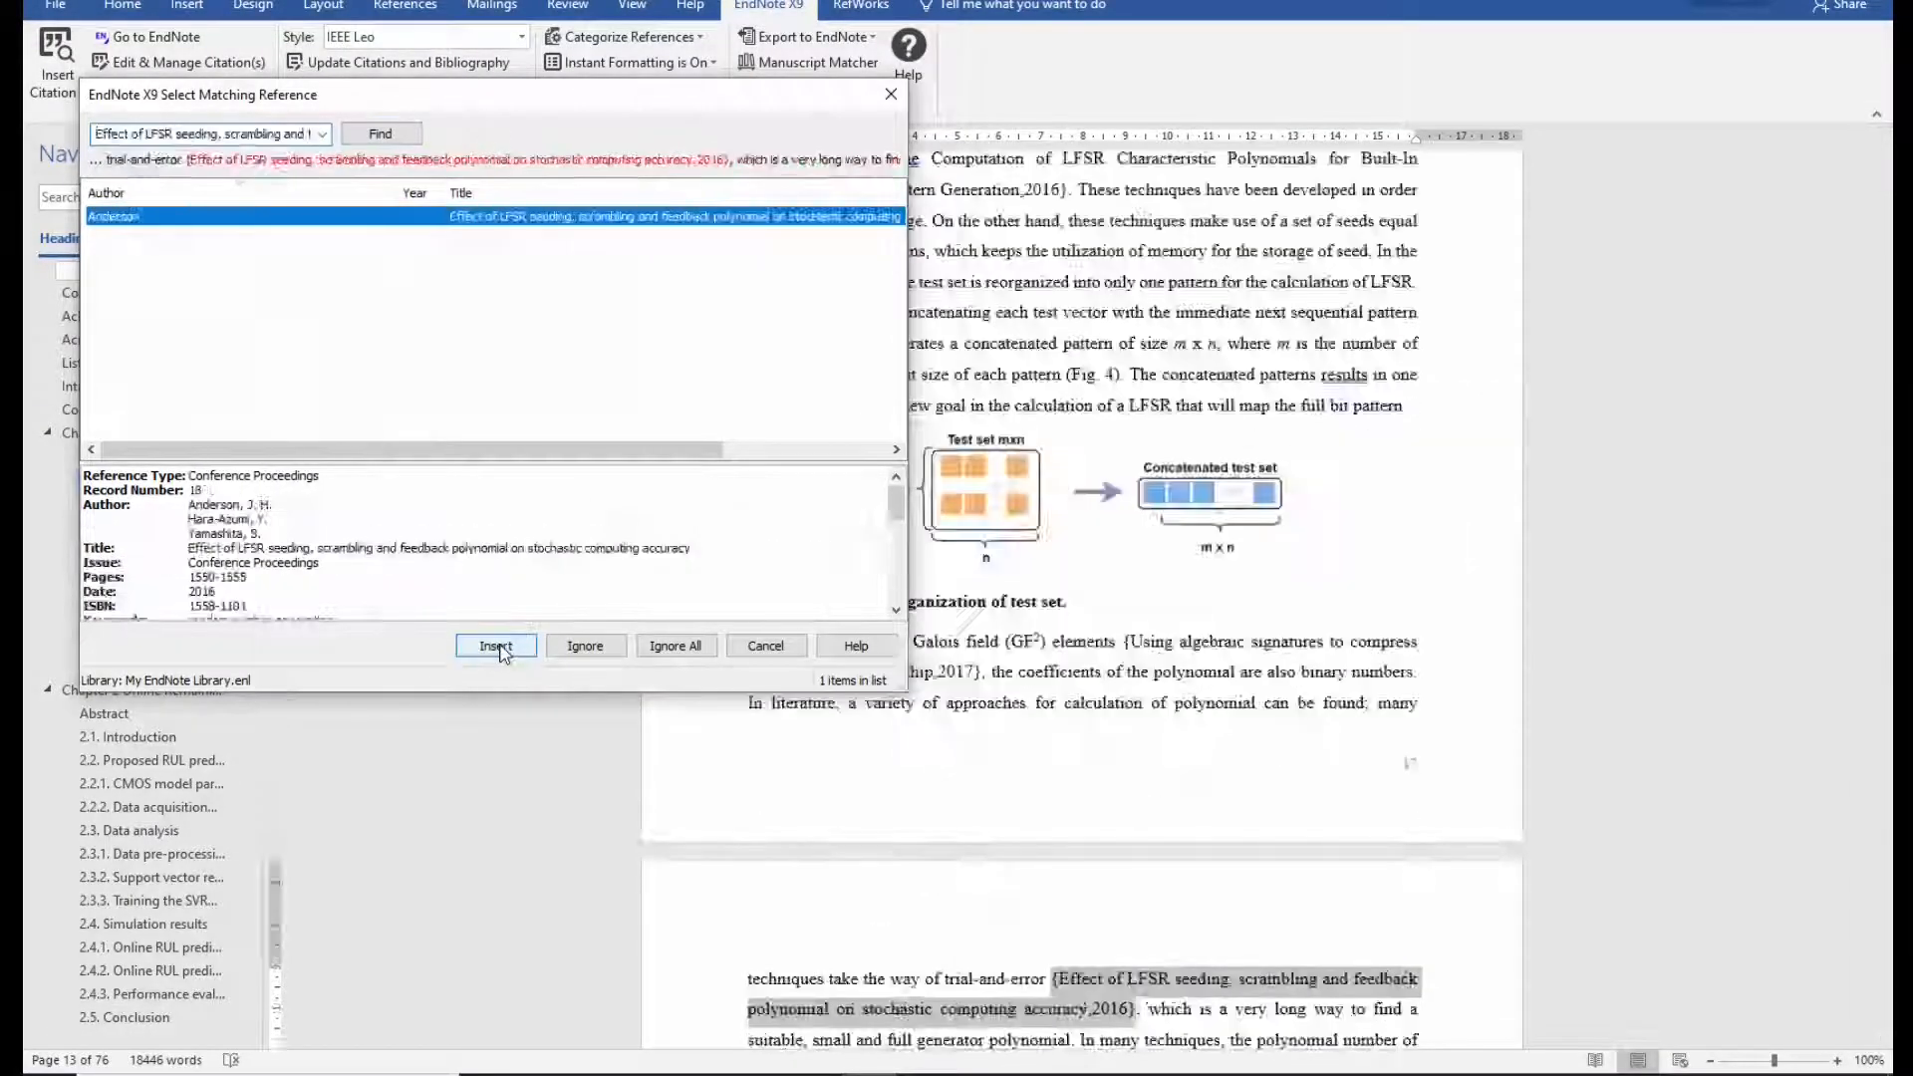
pyautogui.click(498, 648)
pyautogui.click(496, 648)
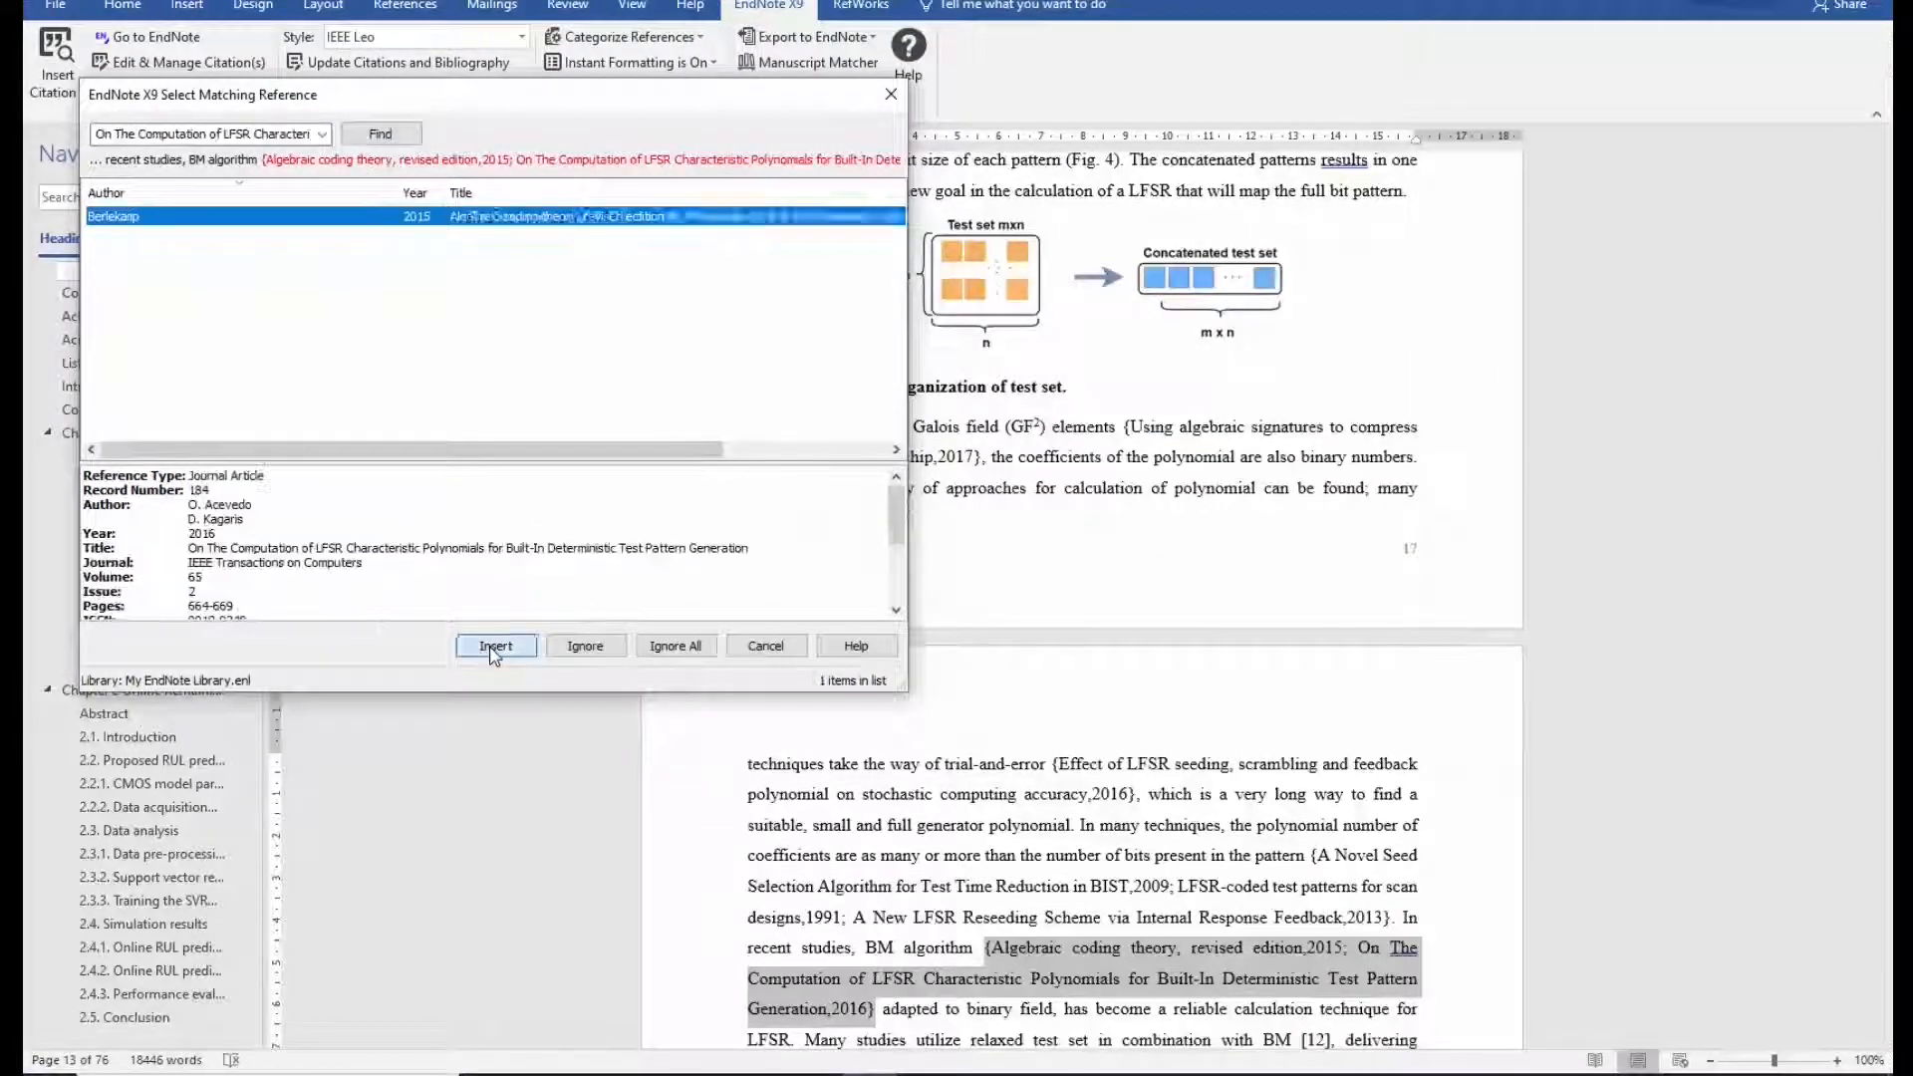
pyautogui.click(496, 646)
pyautogui.click(496, 647)
pyautogui.click(496, 646)
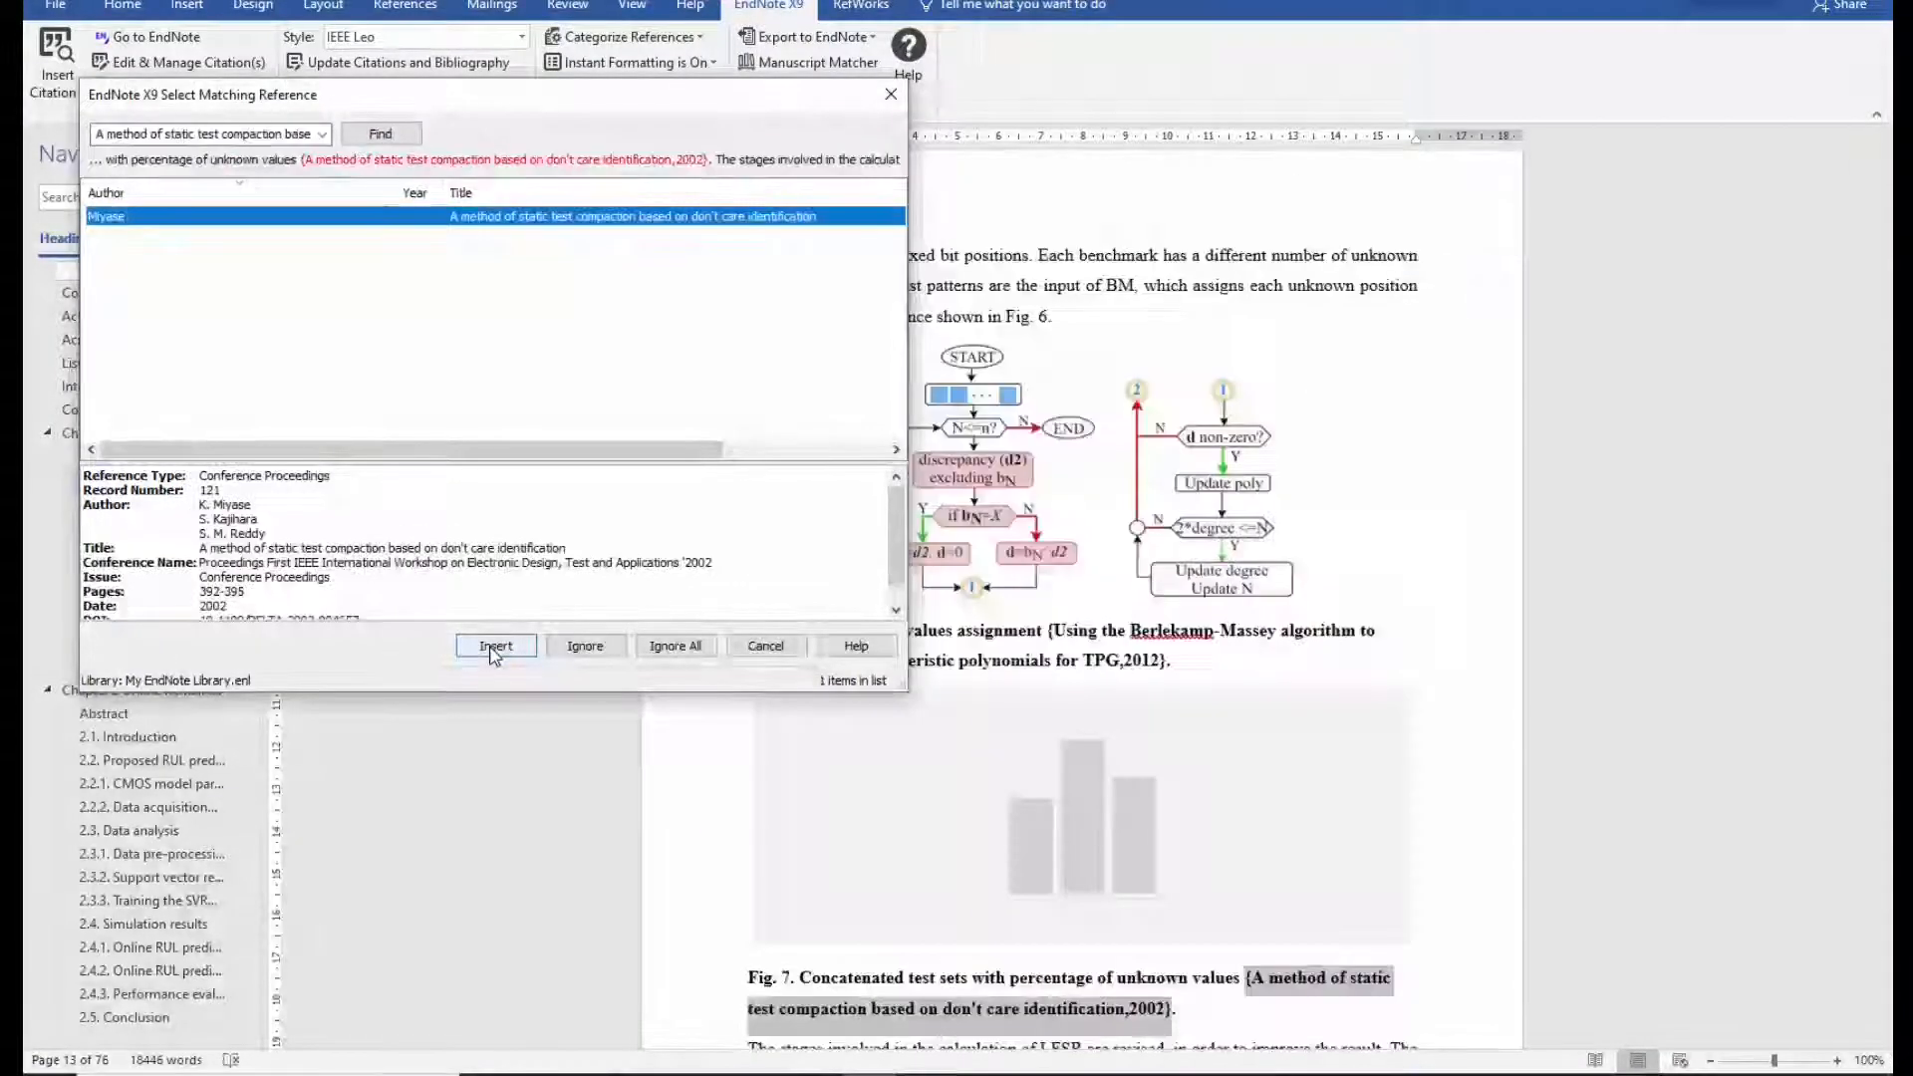
pyautogui.click(496, 646)
pyautogui.click(496, 646)
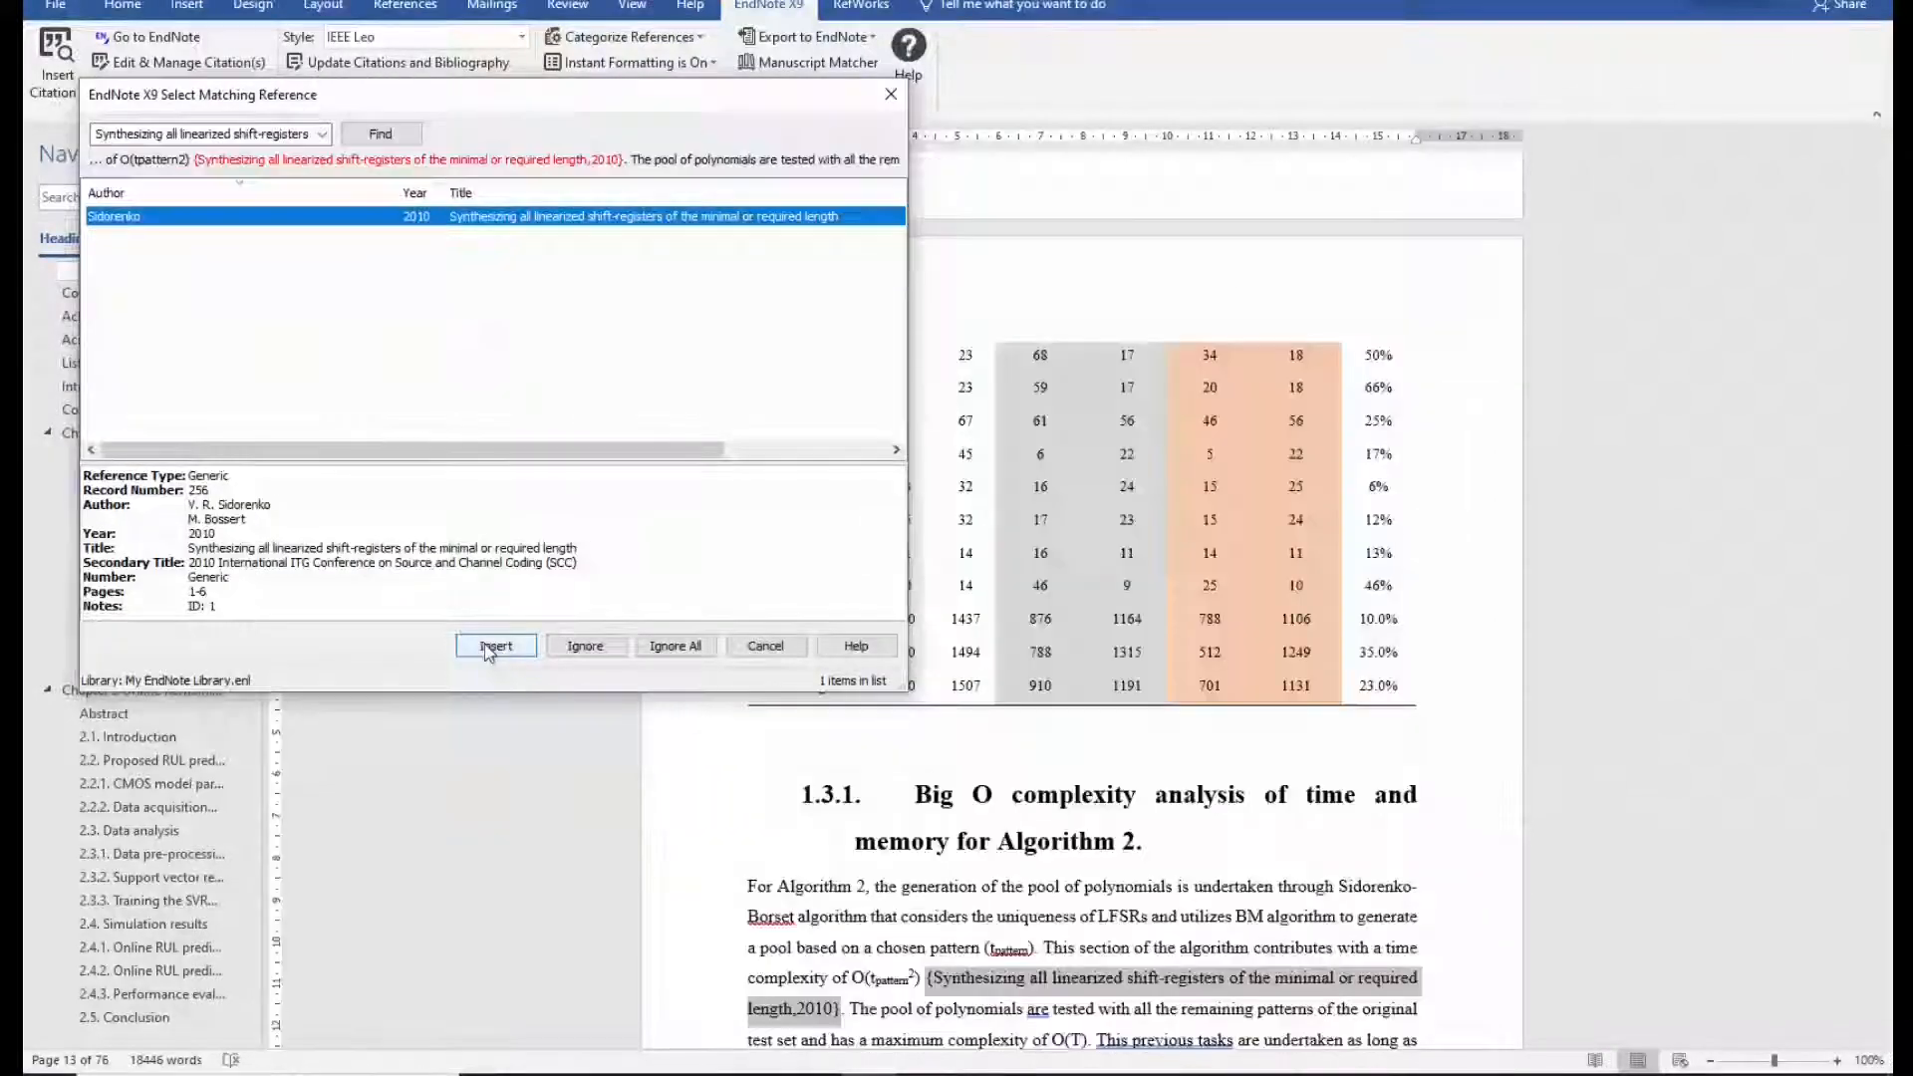
pyautogui.click(494, 647)
pyautogui.click(495, 647)
pyautogui.click(494, 647)
pyautogui.click(494, 647)
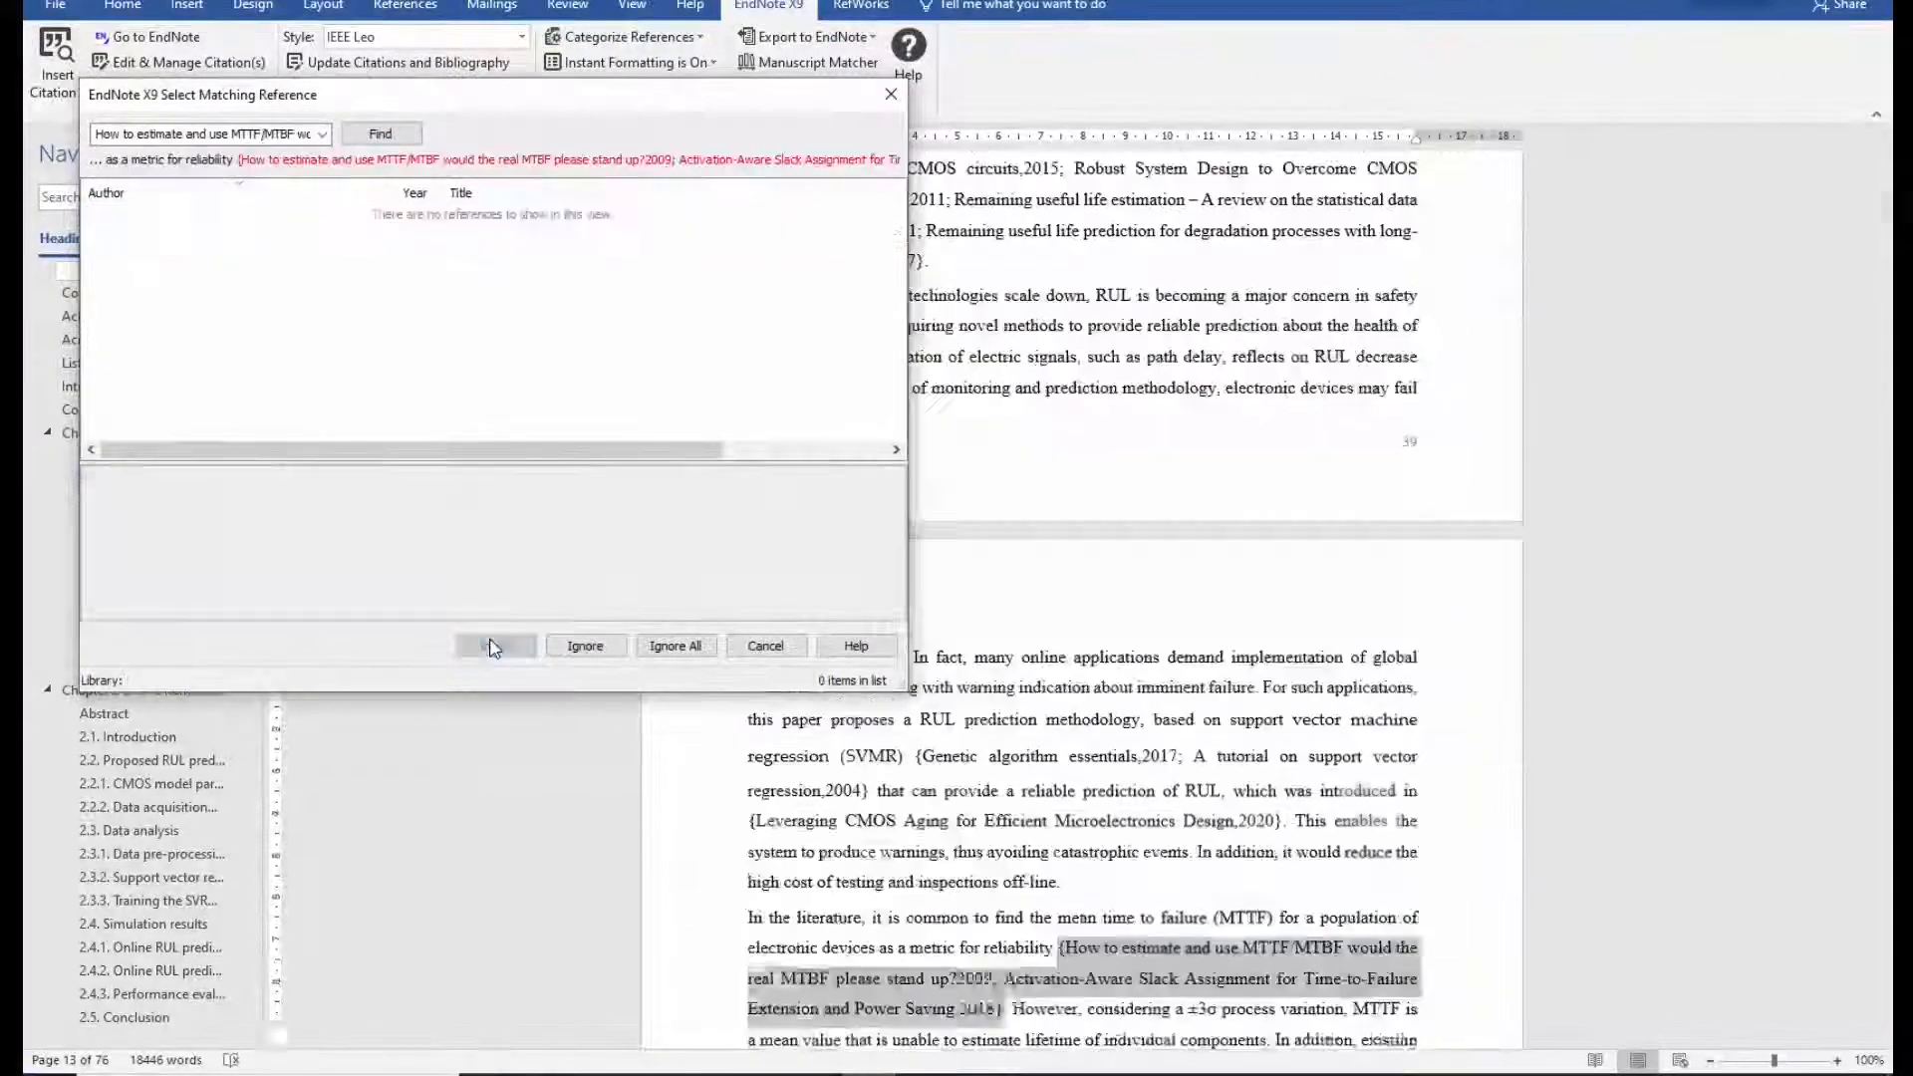
# Insert matches for the MTTF/MTBF, prognostics, particle filtering and support vector regression citations.
pyautogui.click(494, 646)
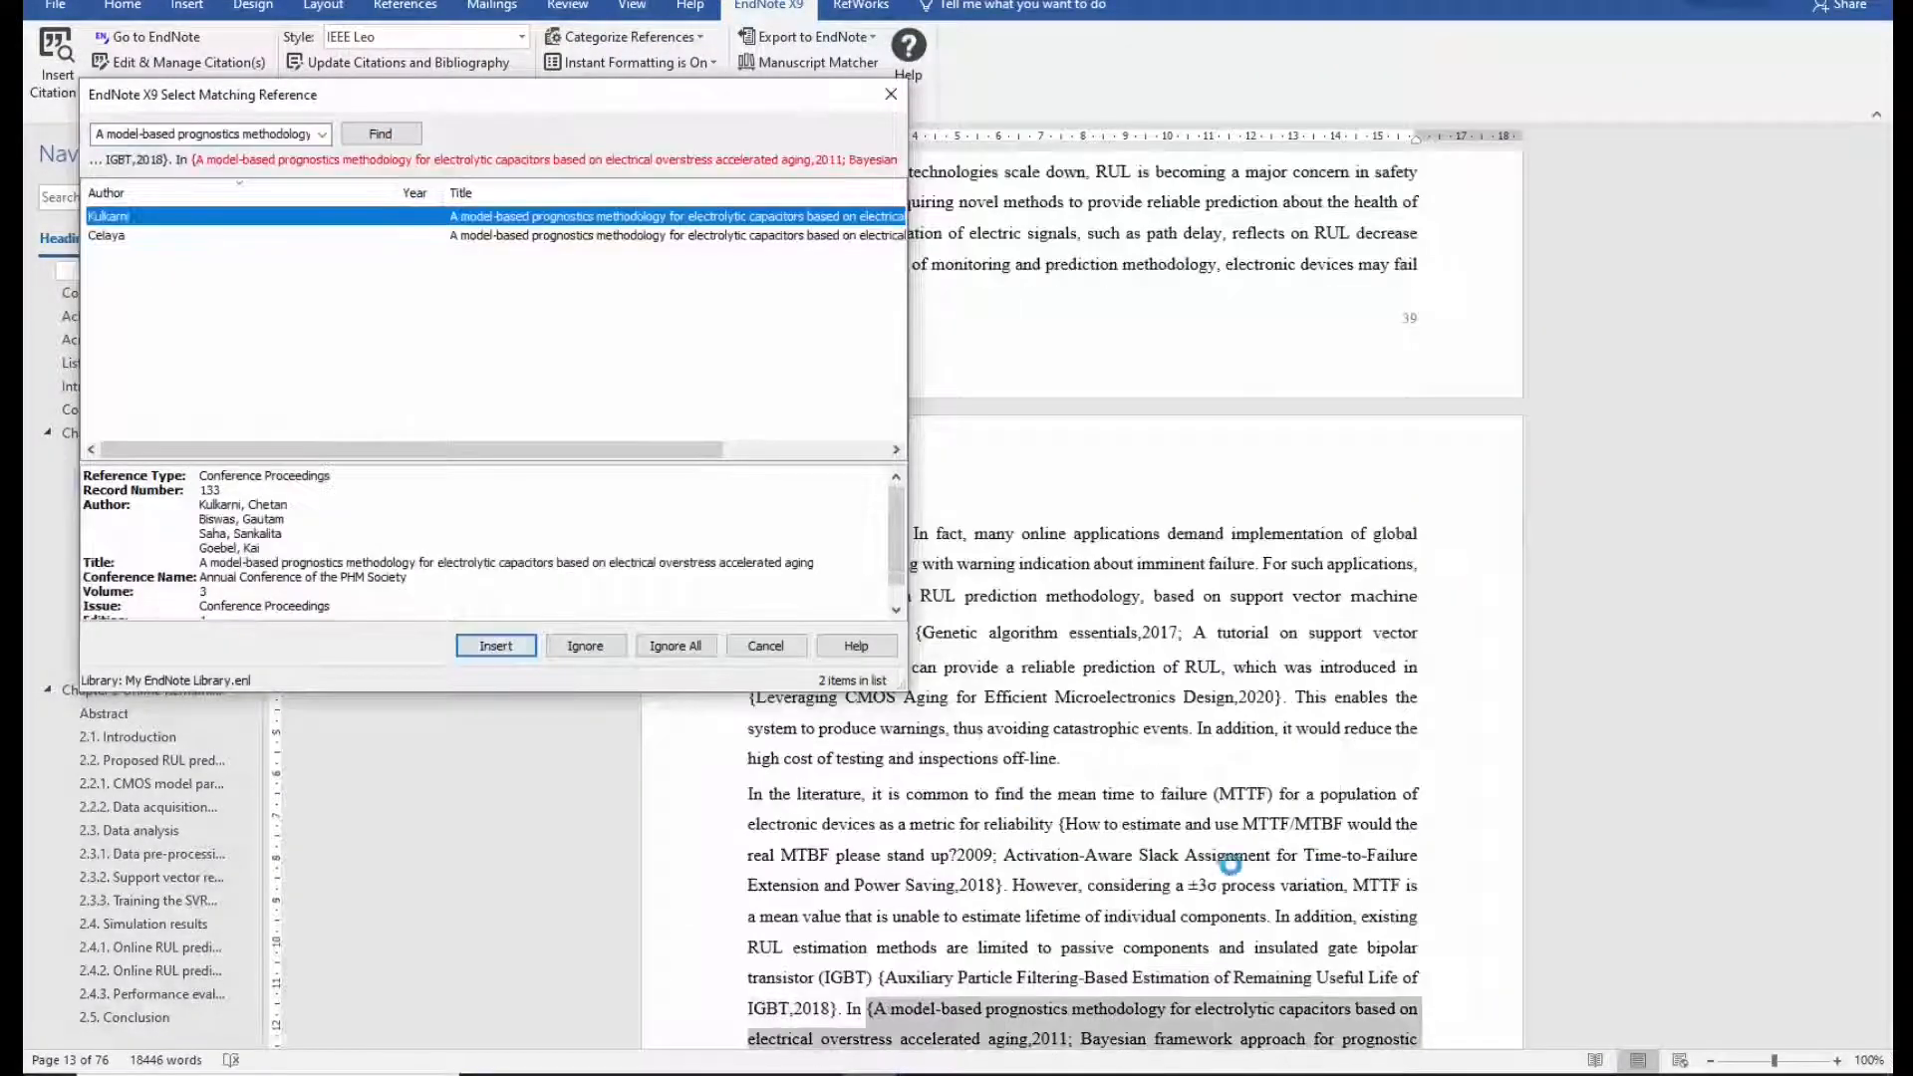
pyautogui.click(497, 647)
pyautogui.click(497, 647)
pyautogui.click(496, 647)
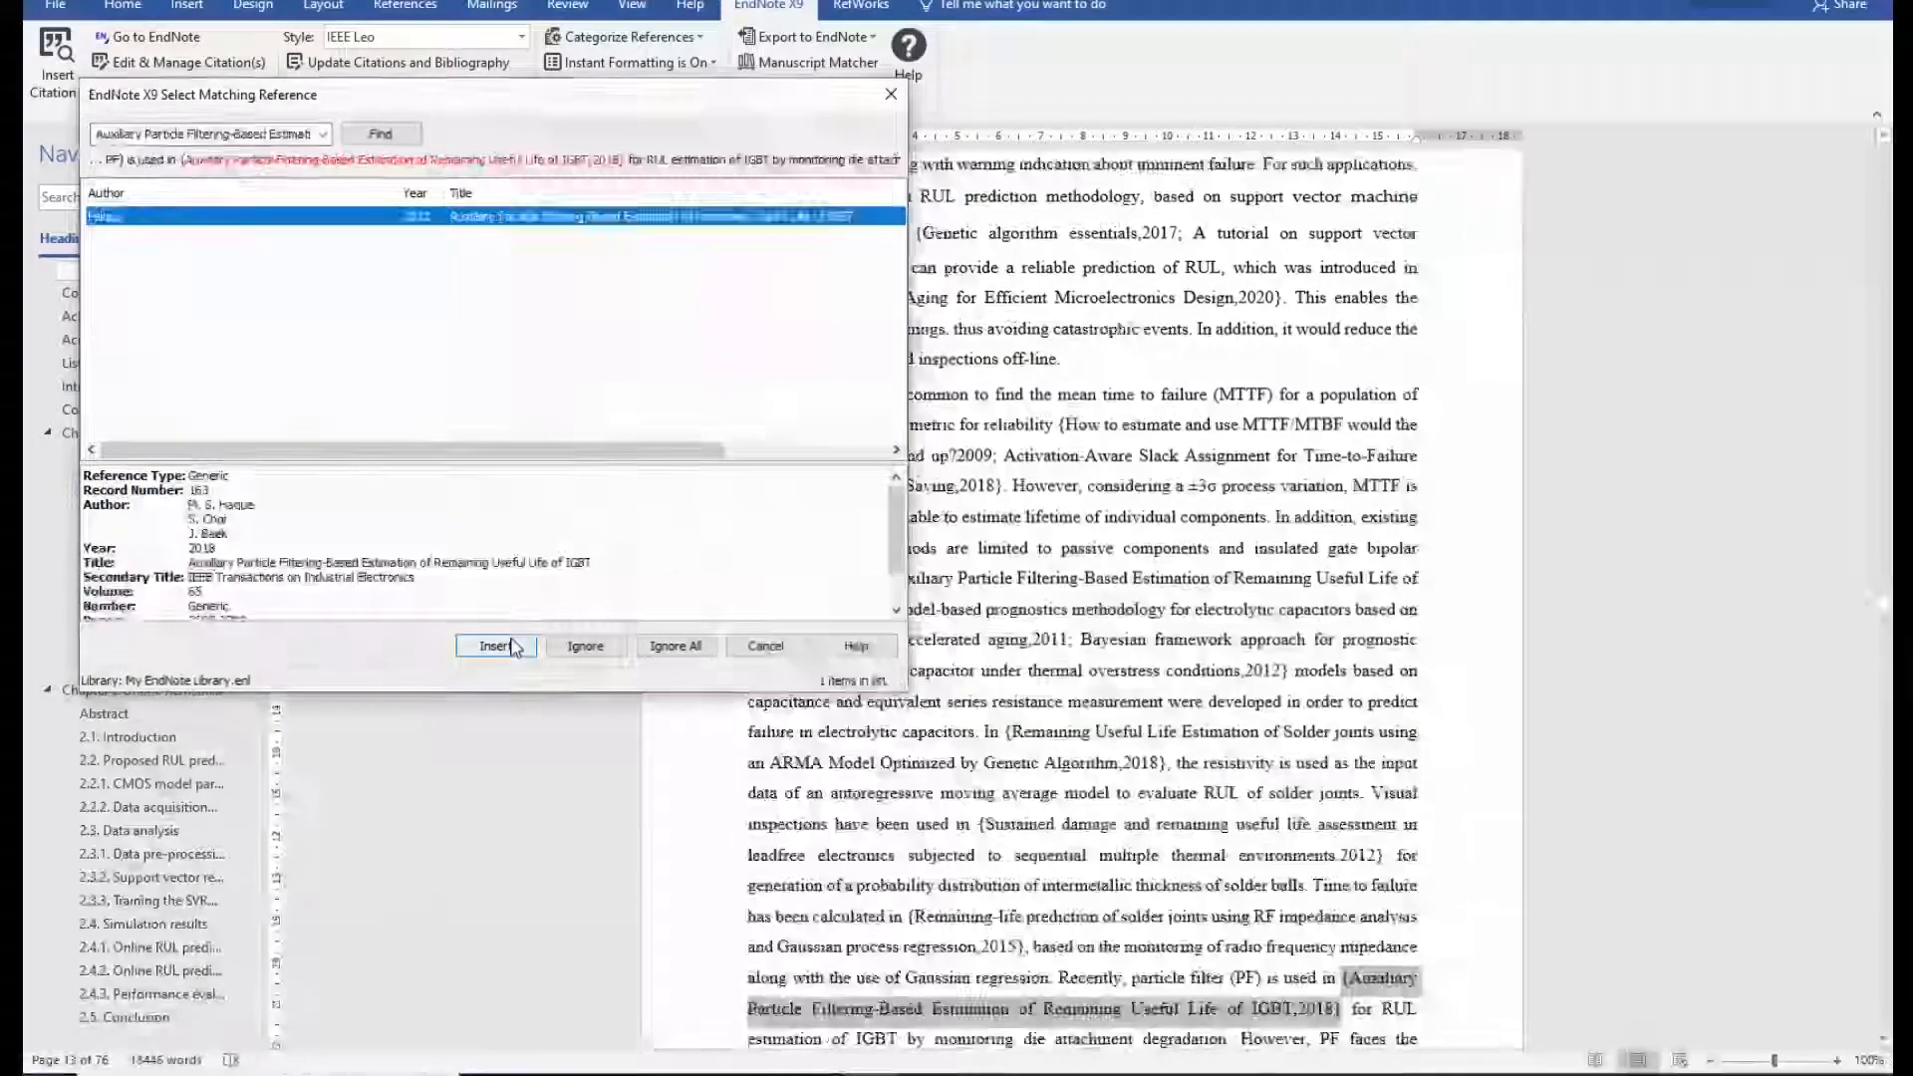
pyautogui.click(496, 647)
pyautogui.click(496, 647)
pyautogui.click(496, 647)
pyautogui.click(496, 647)
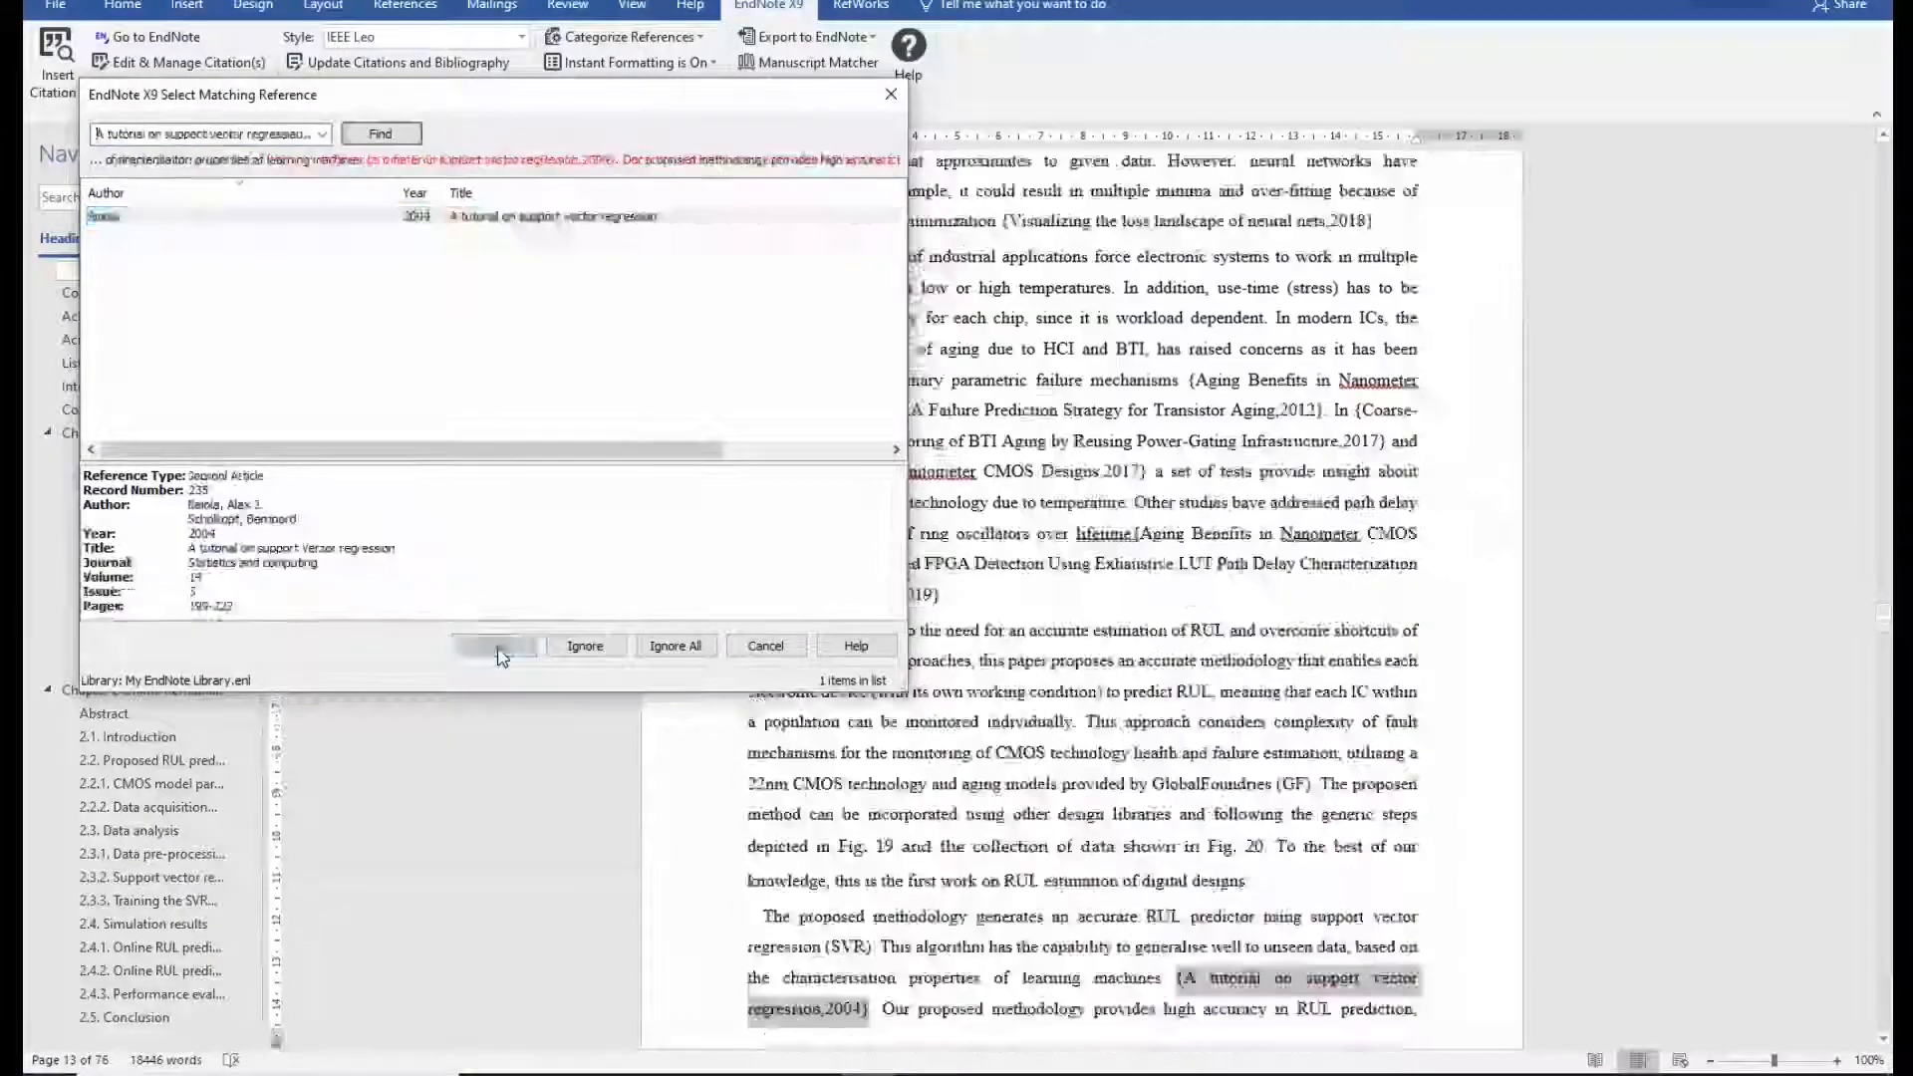
pyautogui.click(497, 647)
pyautogui.click(497, 646)
pyautogui.click(498, 646)
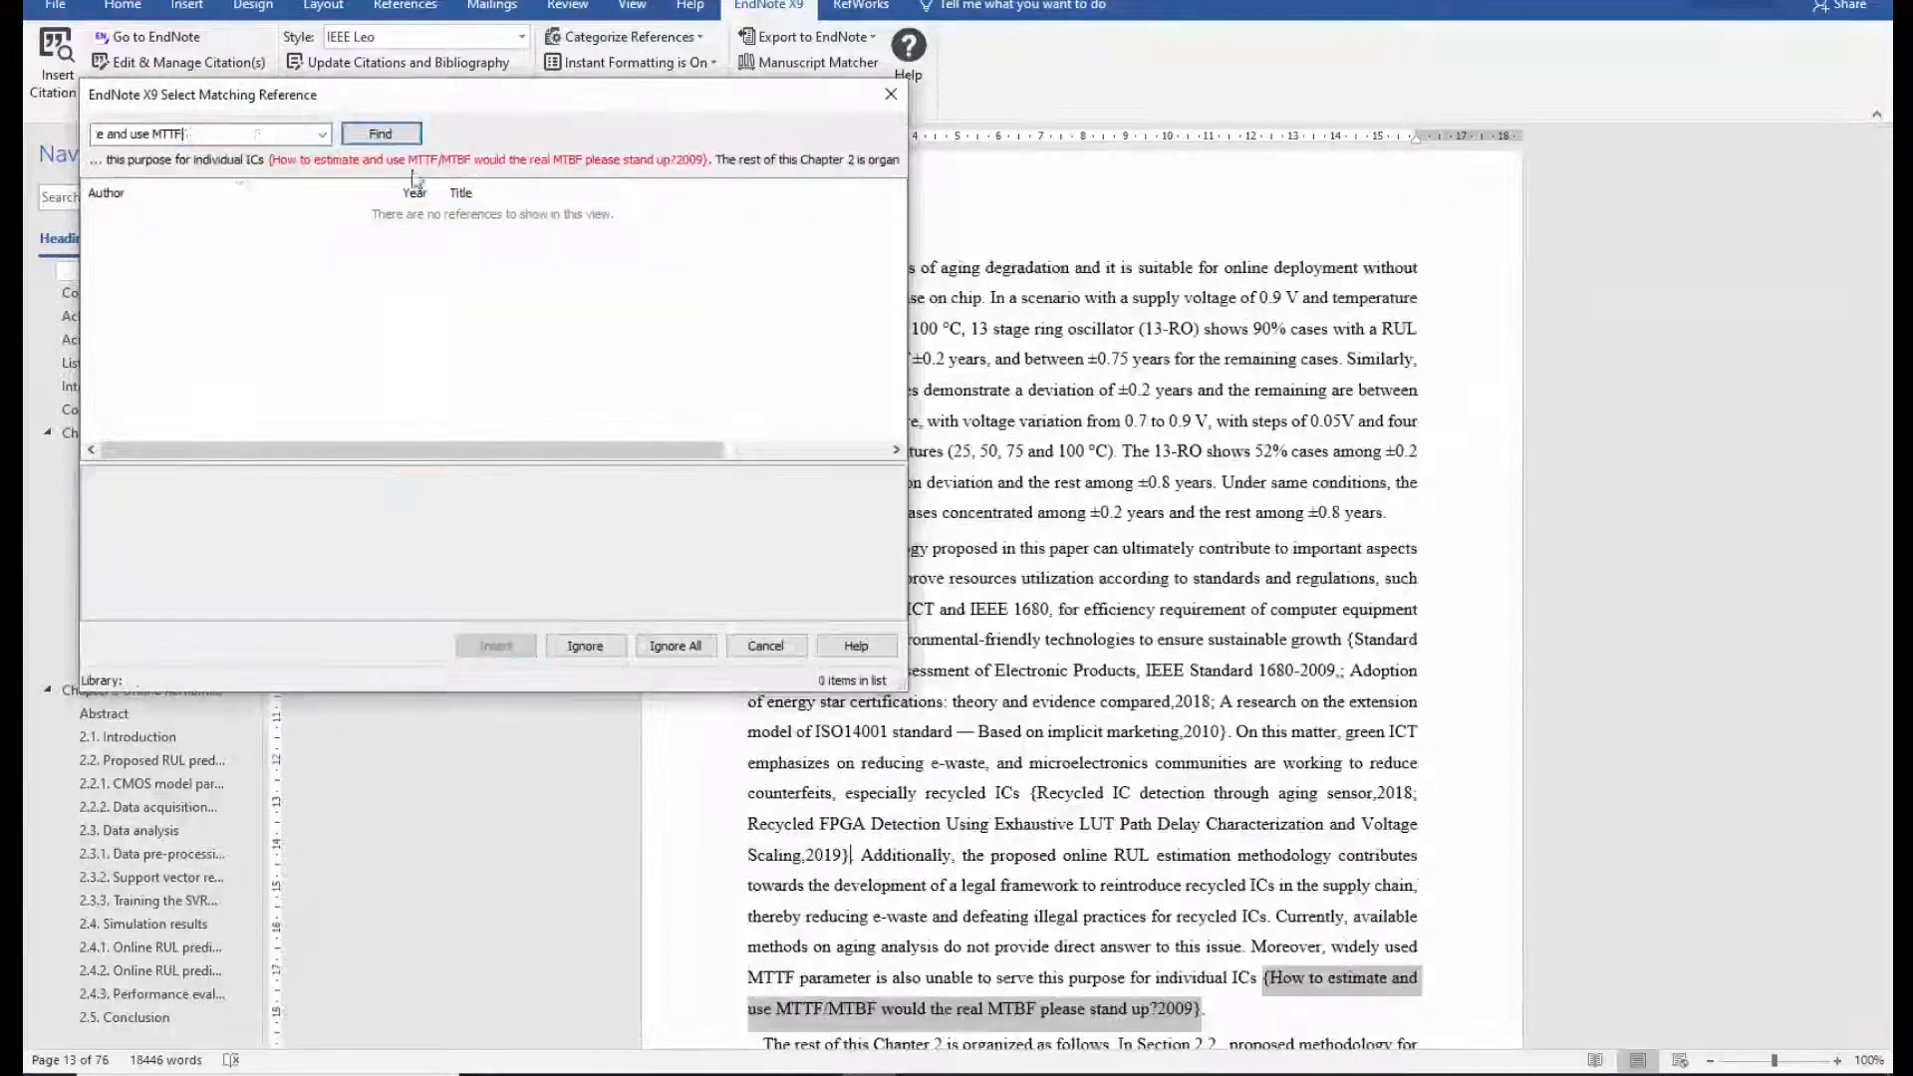
# Find the MTTF reference, skip the freq11 equation text, and insert the remaining matches.
pyautogui.click(399, 137)
pyautogui.click(503, 647)
pyautogui.click(503, 647)
pyautogui.click(502, 646)
pyautogui.click(501, 647)
pyautogui.click(501, 647)
pyautogui.click(501, 646)
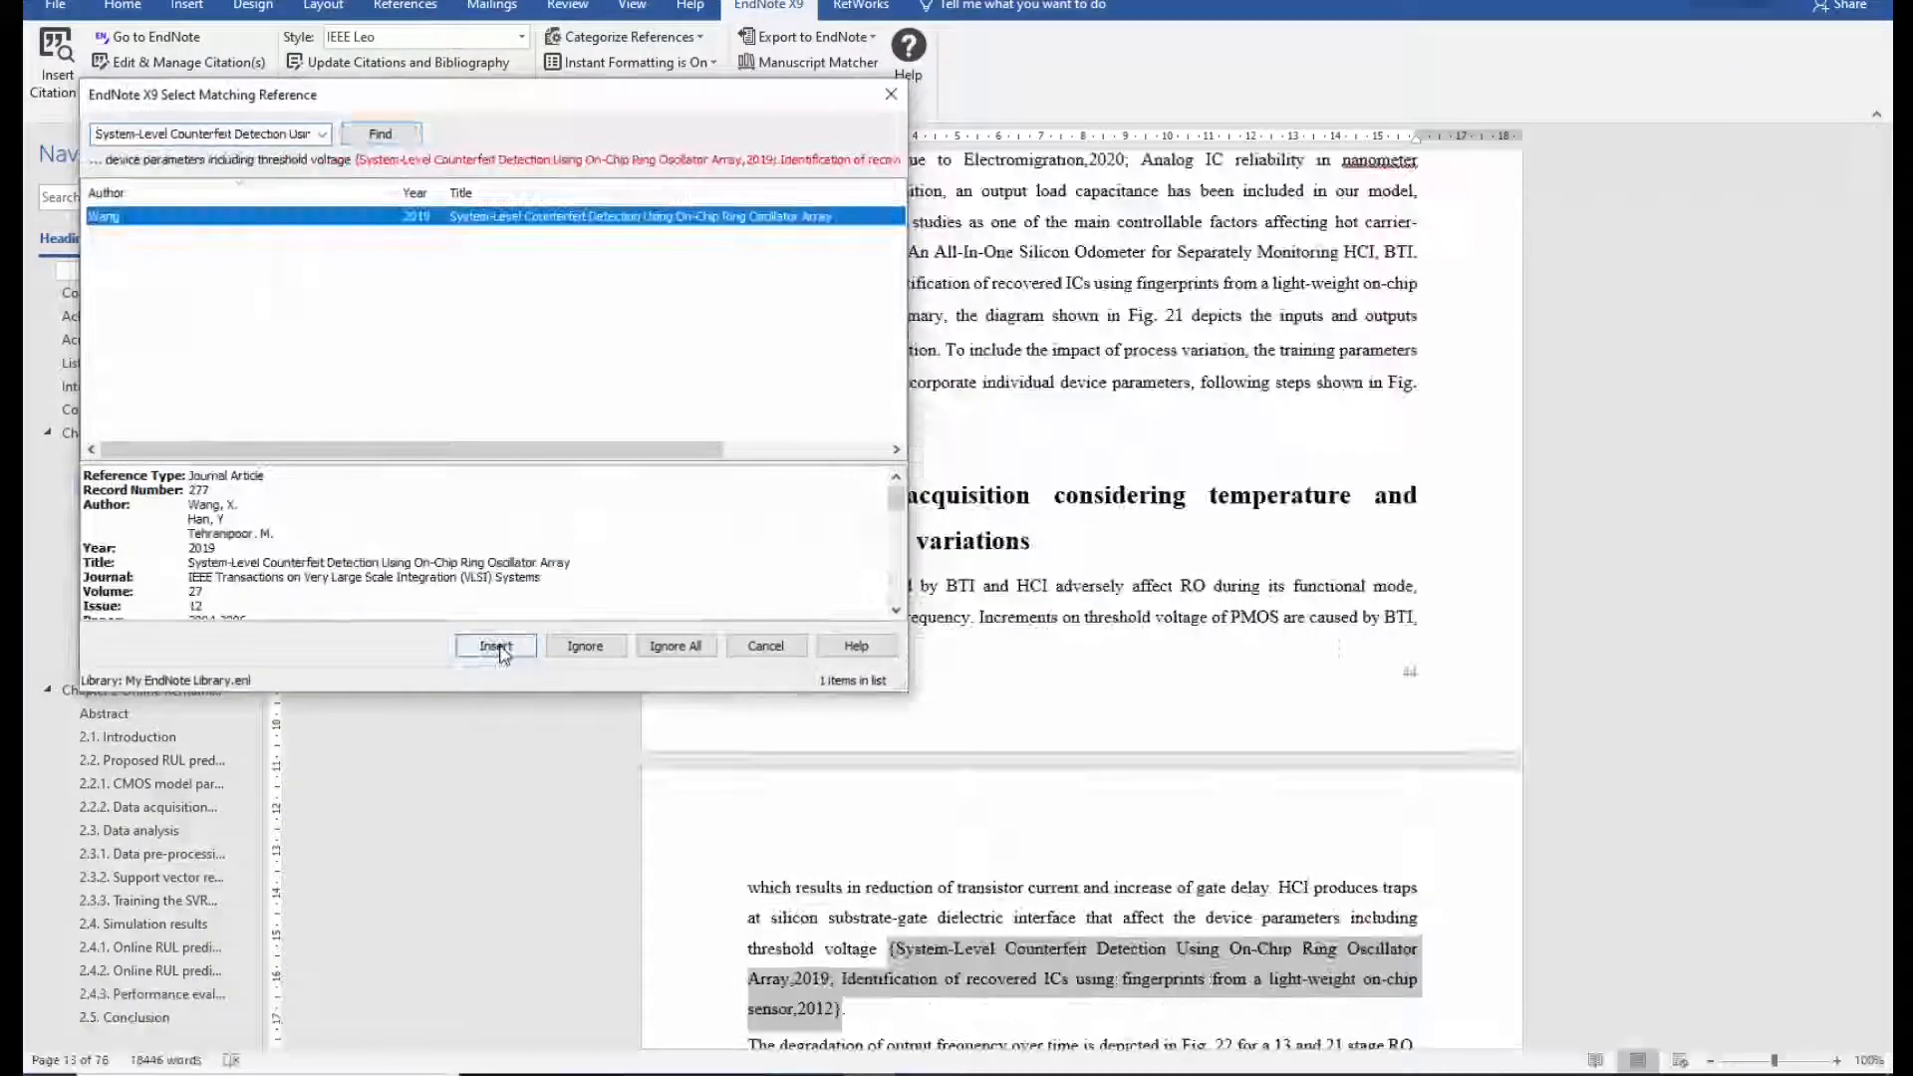
pyautogui.click(498, 647)
pyautogui.click(499, 646)
pyautogui.click(498, 647)
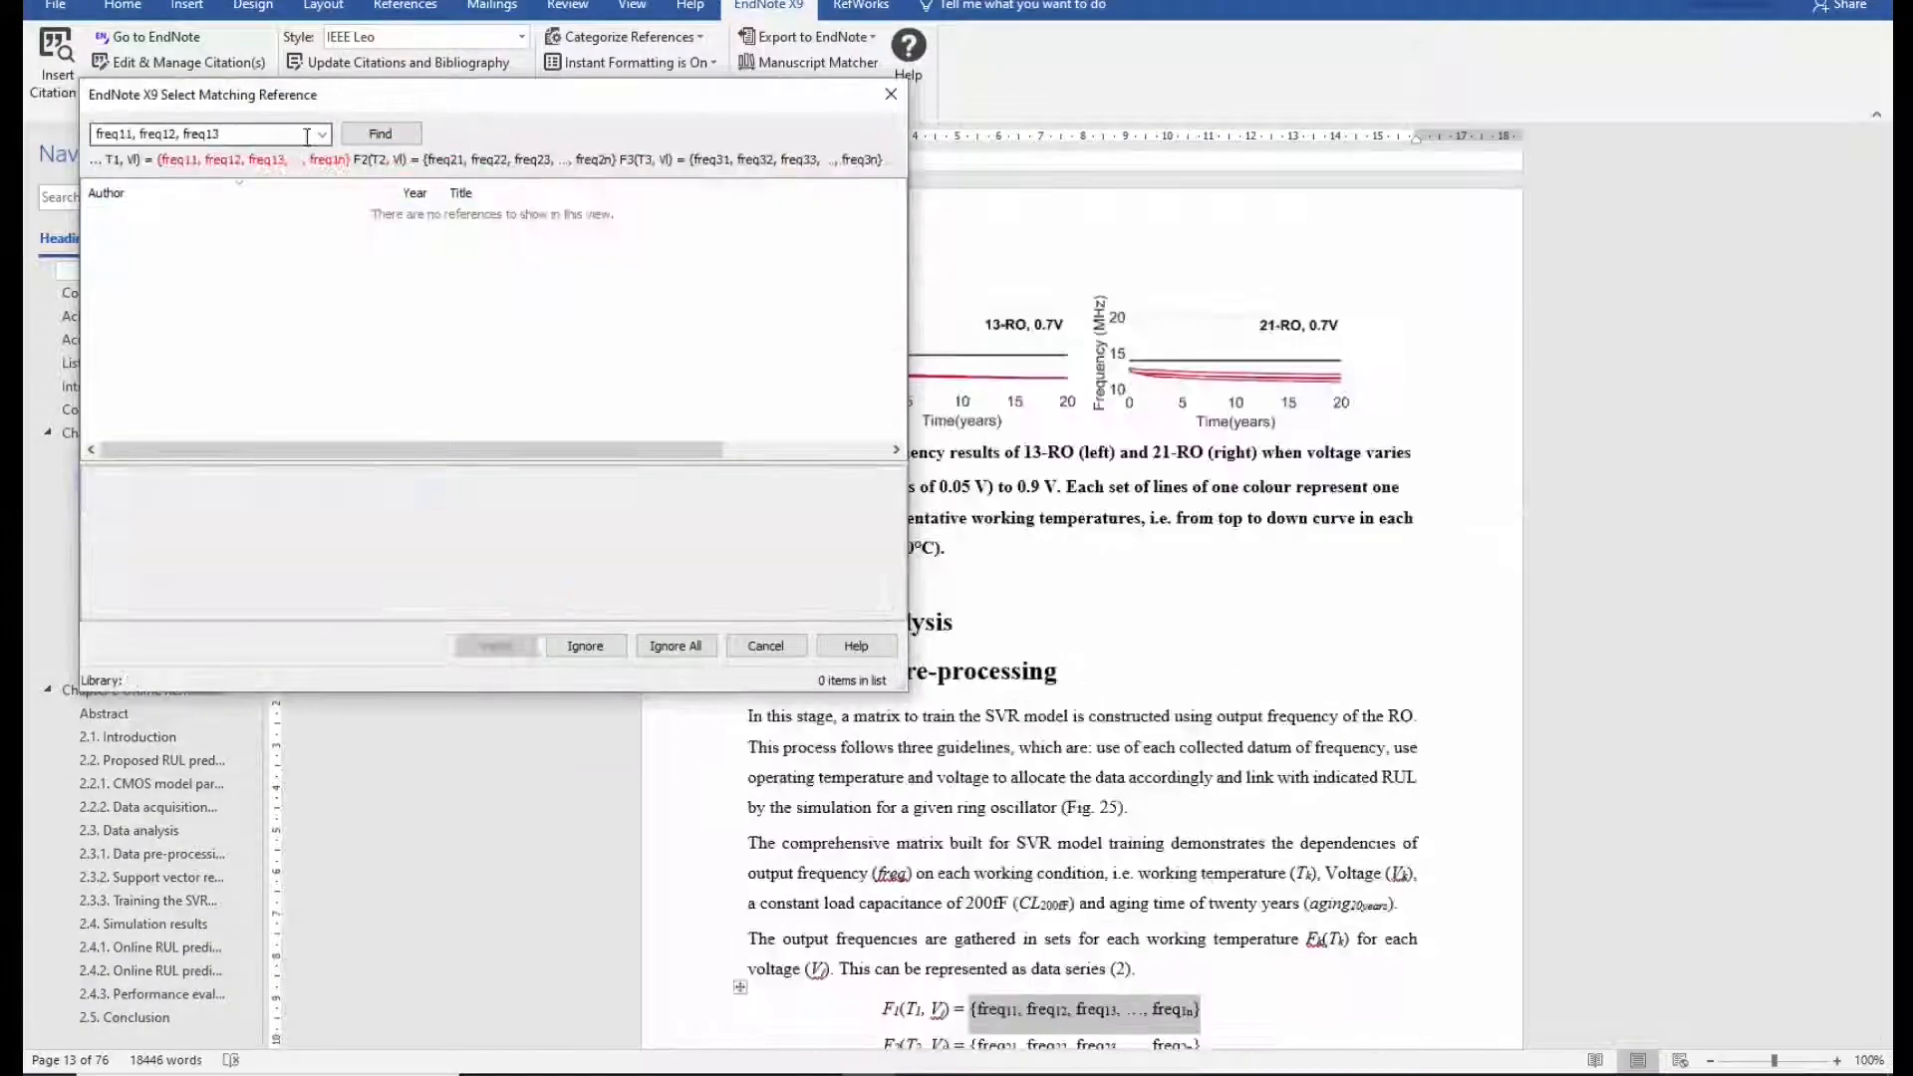
pyautogui.click(585, 647)
pyautogui.click(497, 647)
pyautogui.click(496, 647)
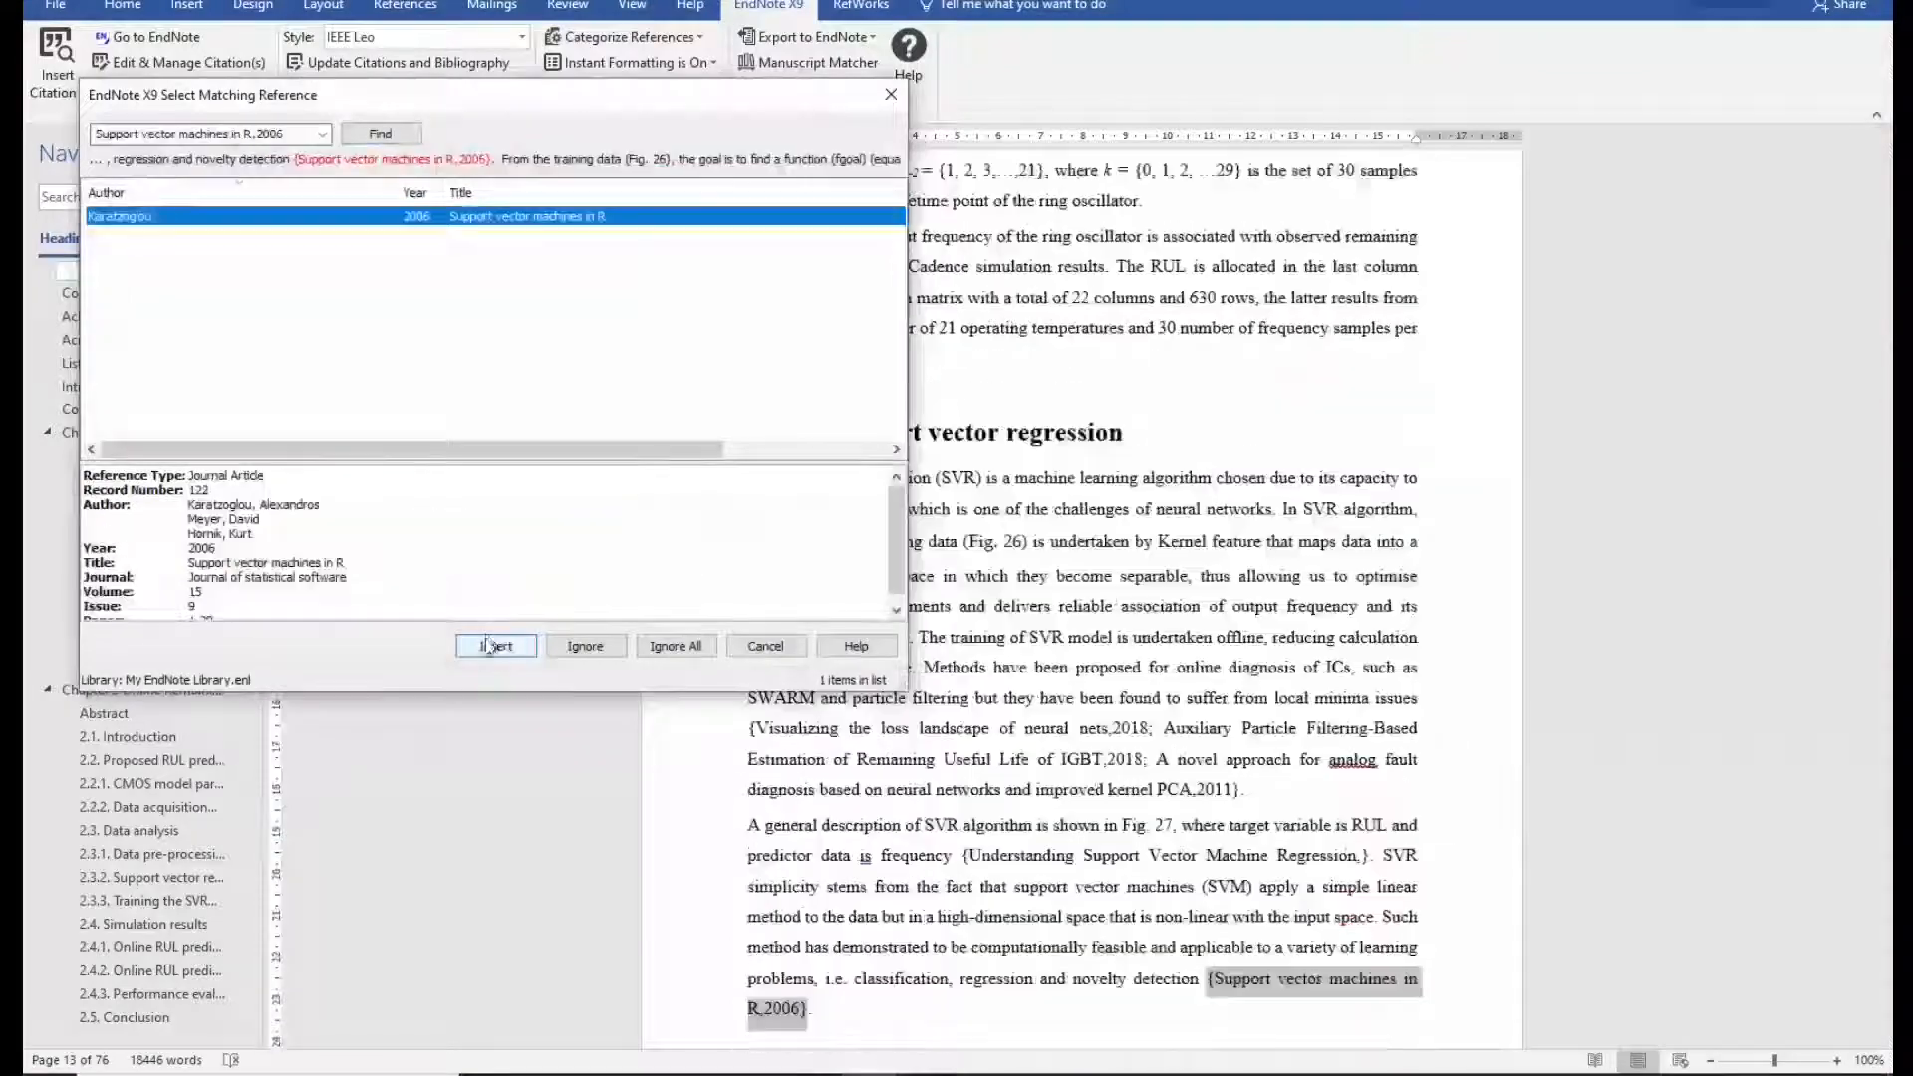
pyautogui.click(496, 647)
pyautogui.click(496, 647)
pyautogui.click(496, 647)
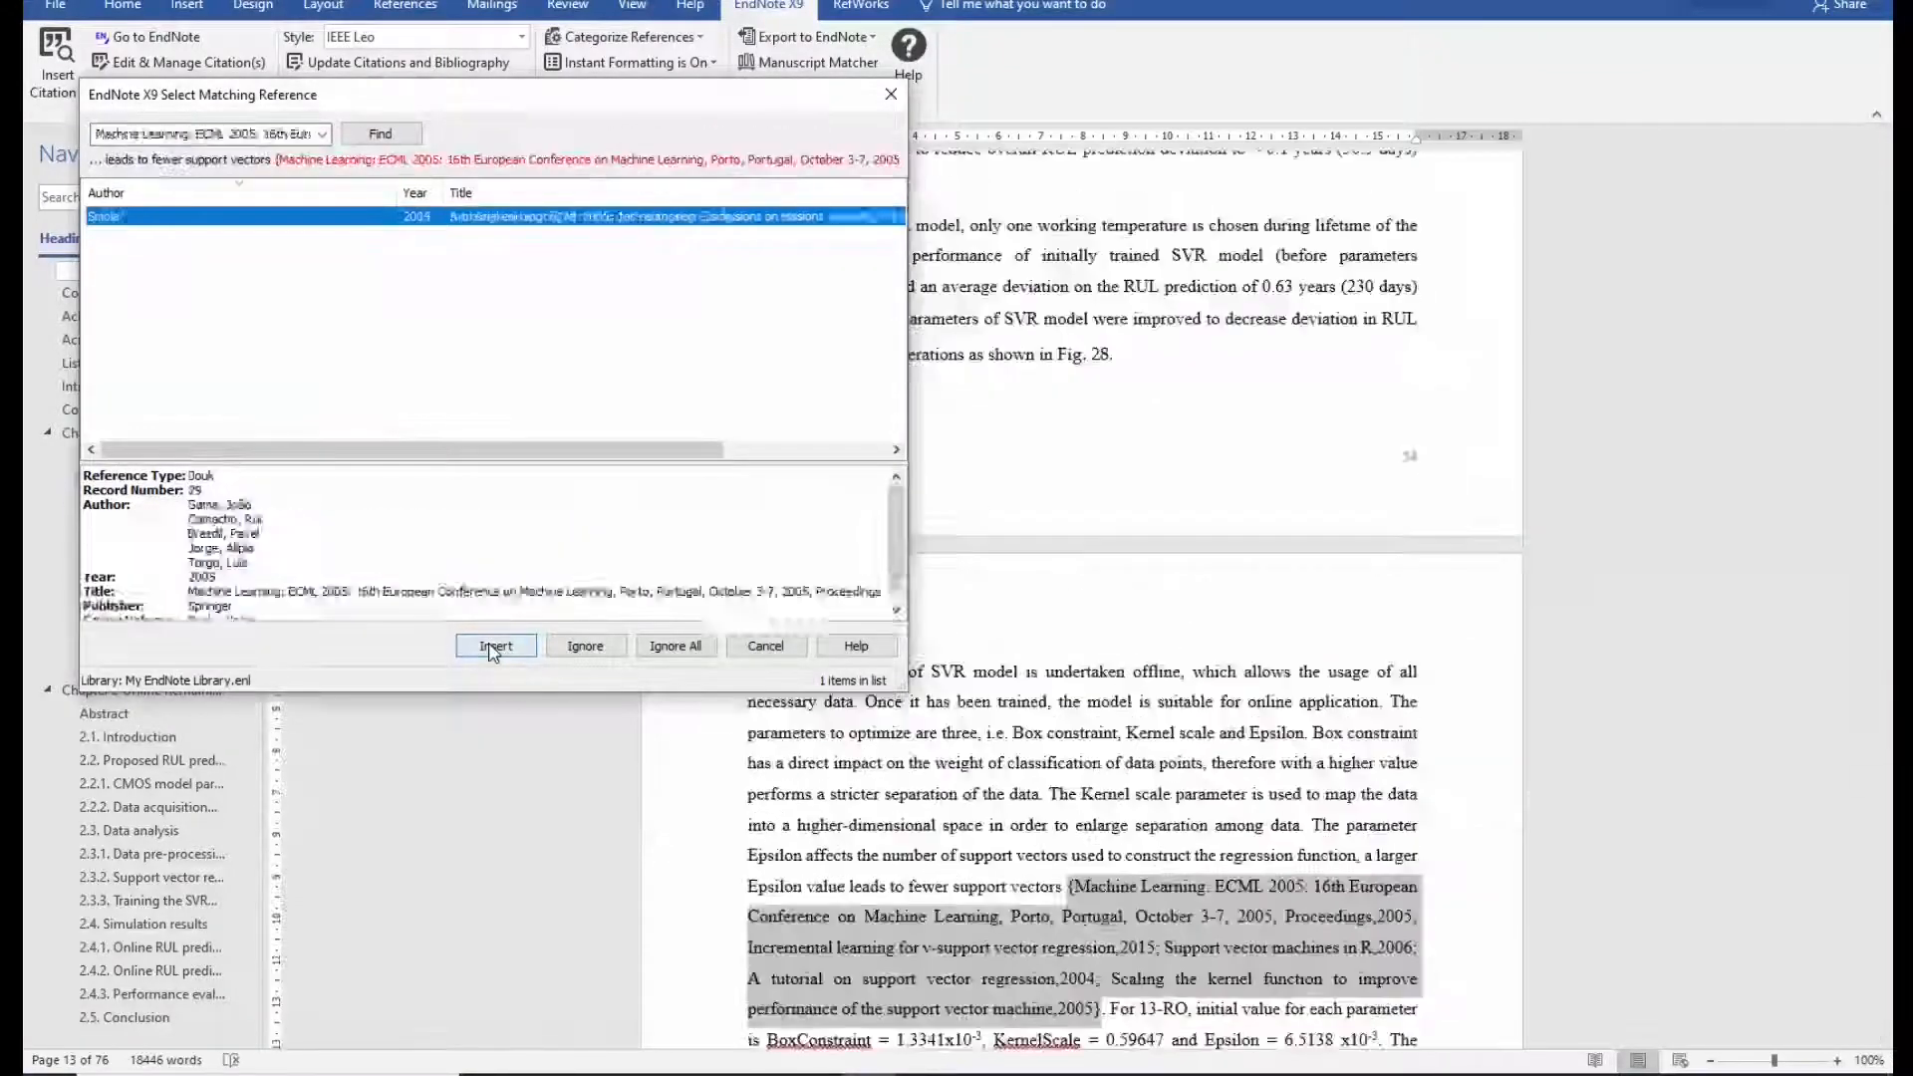
pyautogui.click(497, 647)
pyautogui.click(498, 647)
pyautogui.click(498, 647)
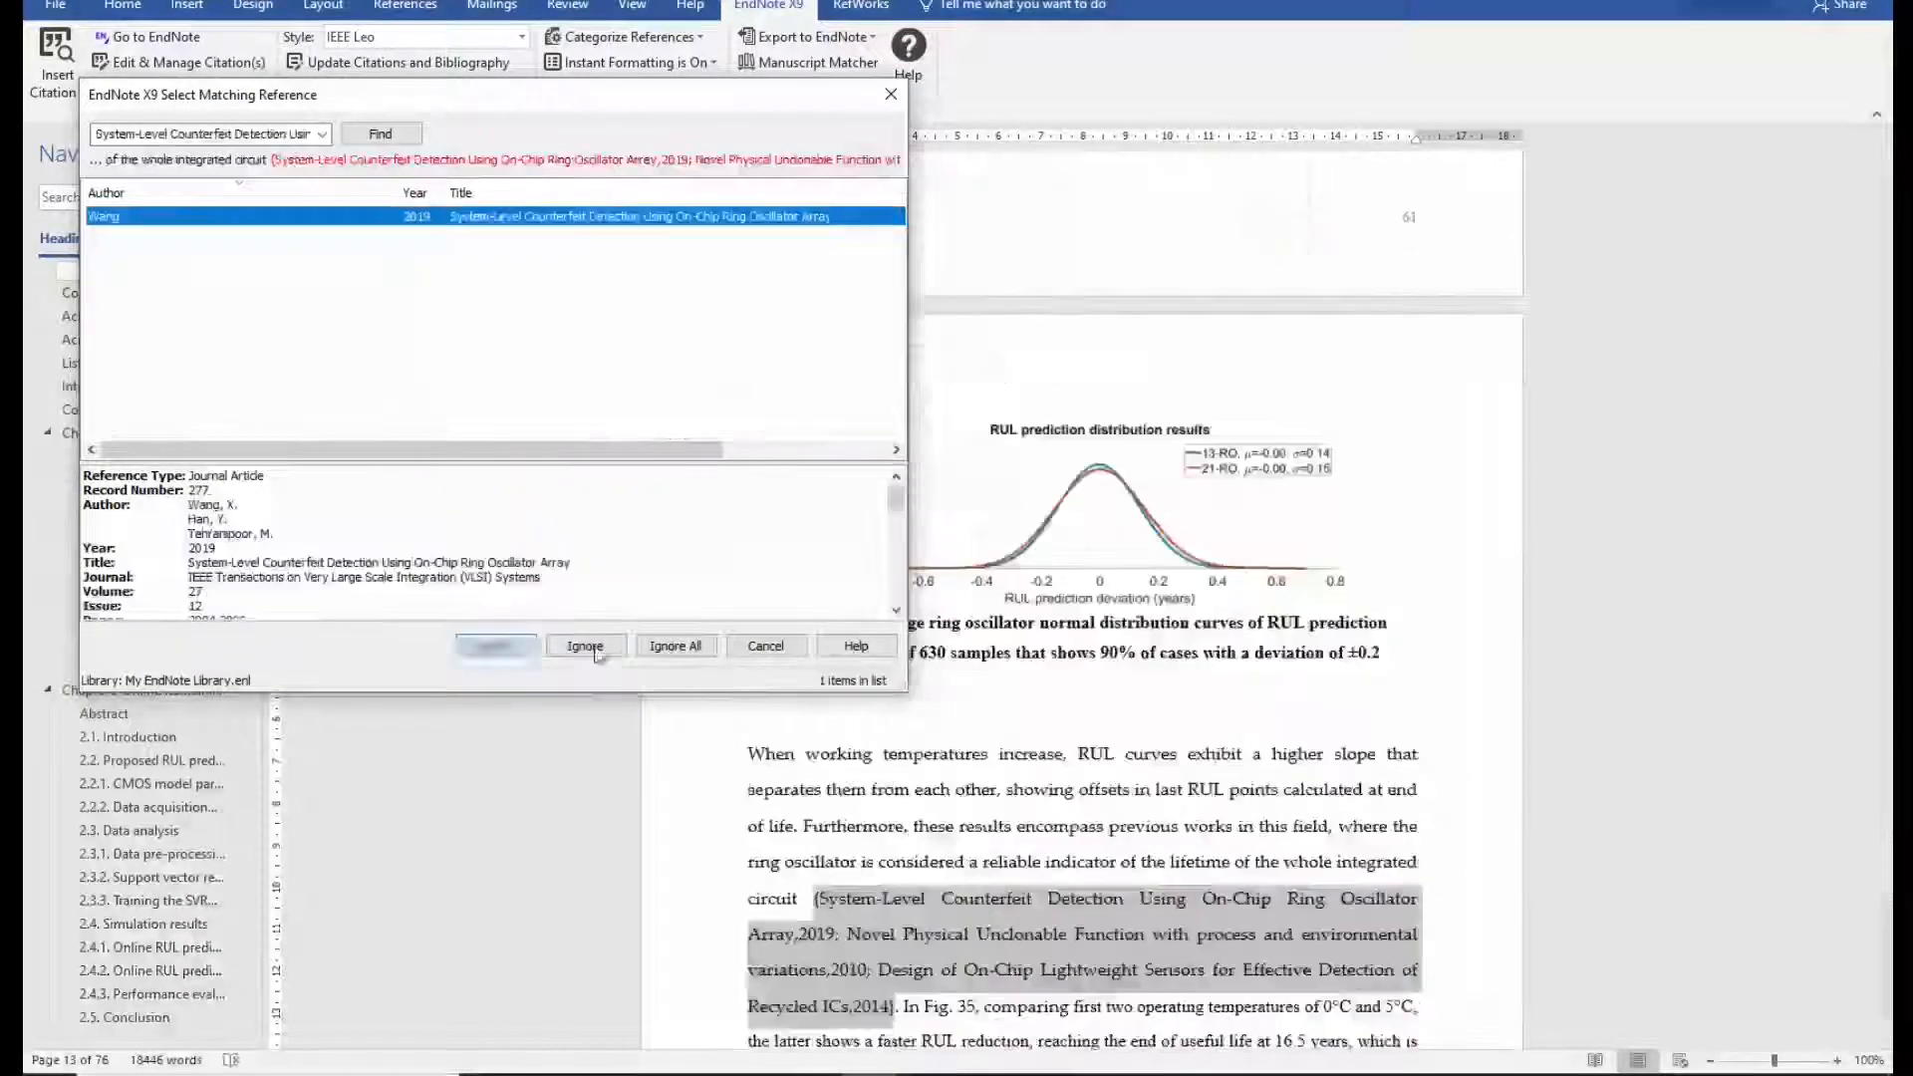
pyautogui.click(503, 647)
pyautogui.click(499, 647)
pyautogui.click(498, 647)
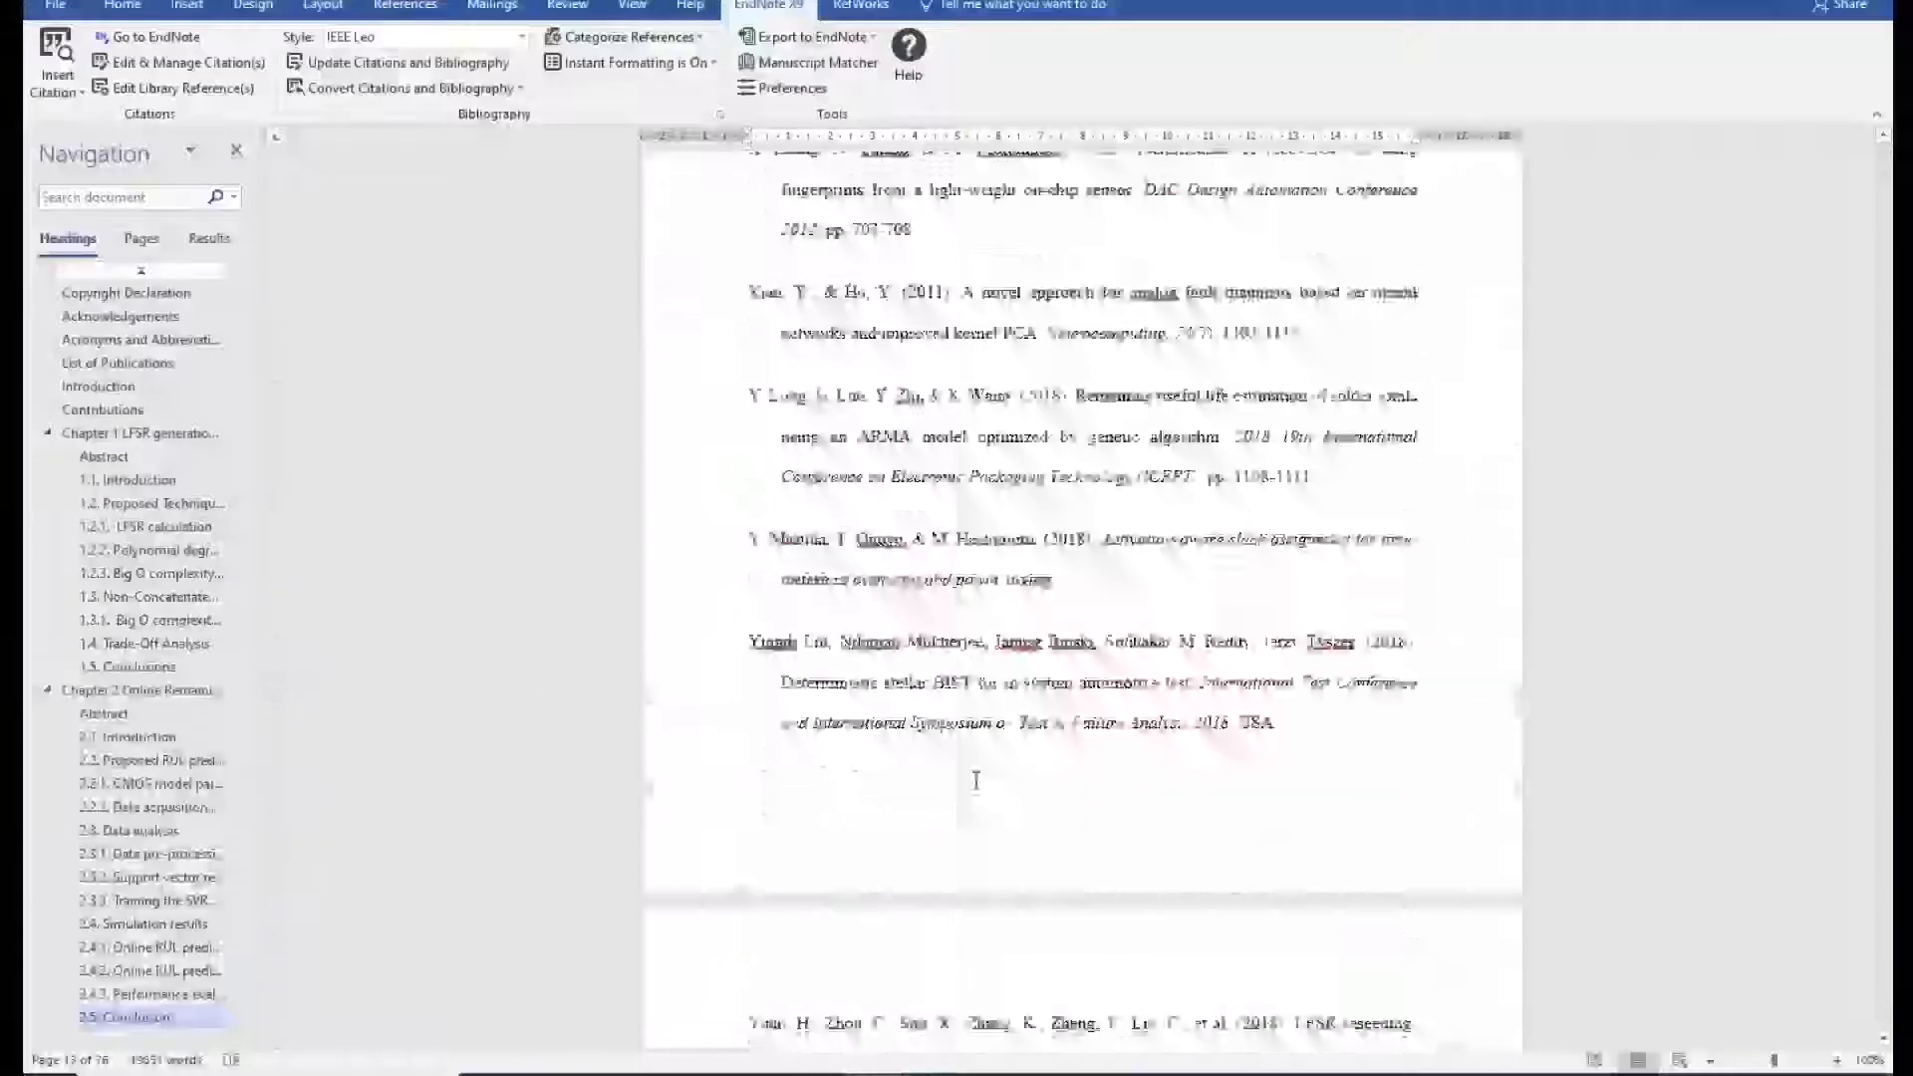
# Scroll to section 1.1 Introduction and confirm citation [6] is now an EndNote field.
pyautogui.scroll(4, 997, 788)
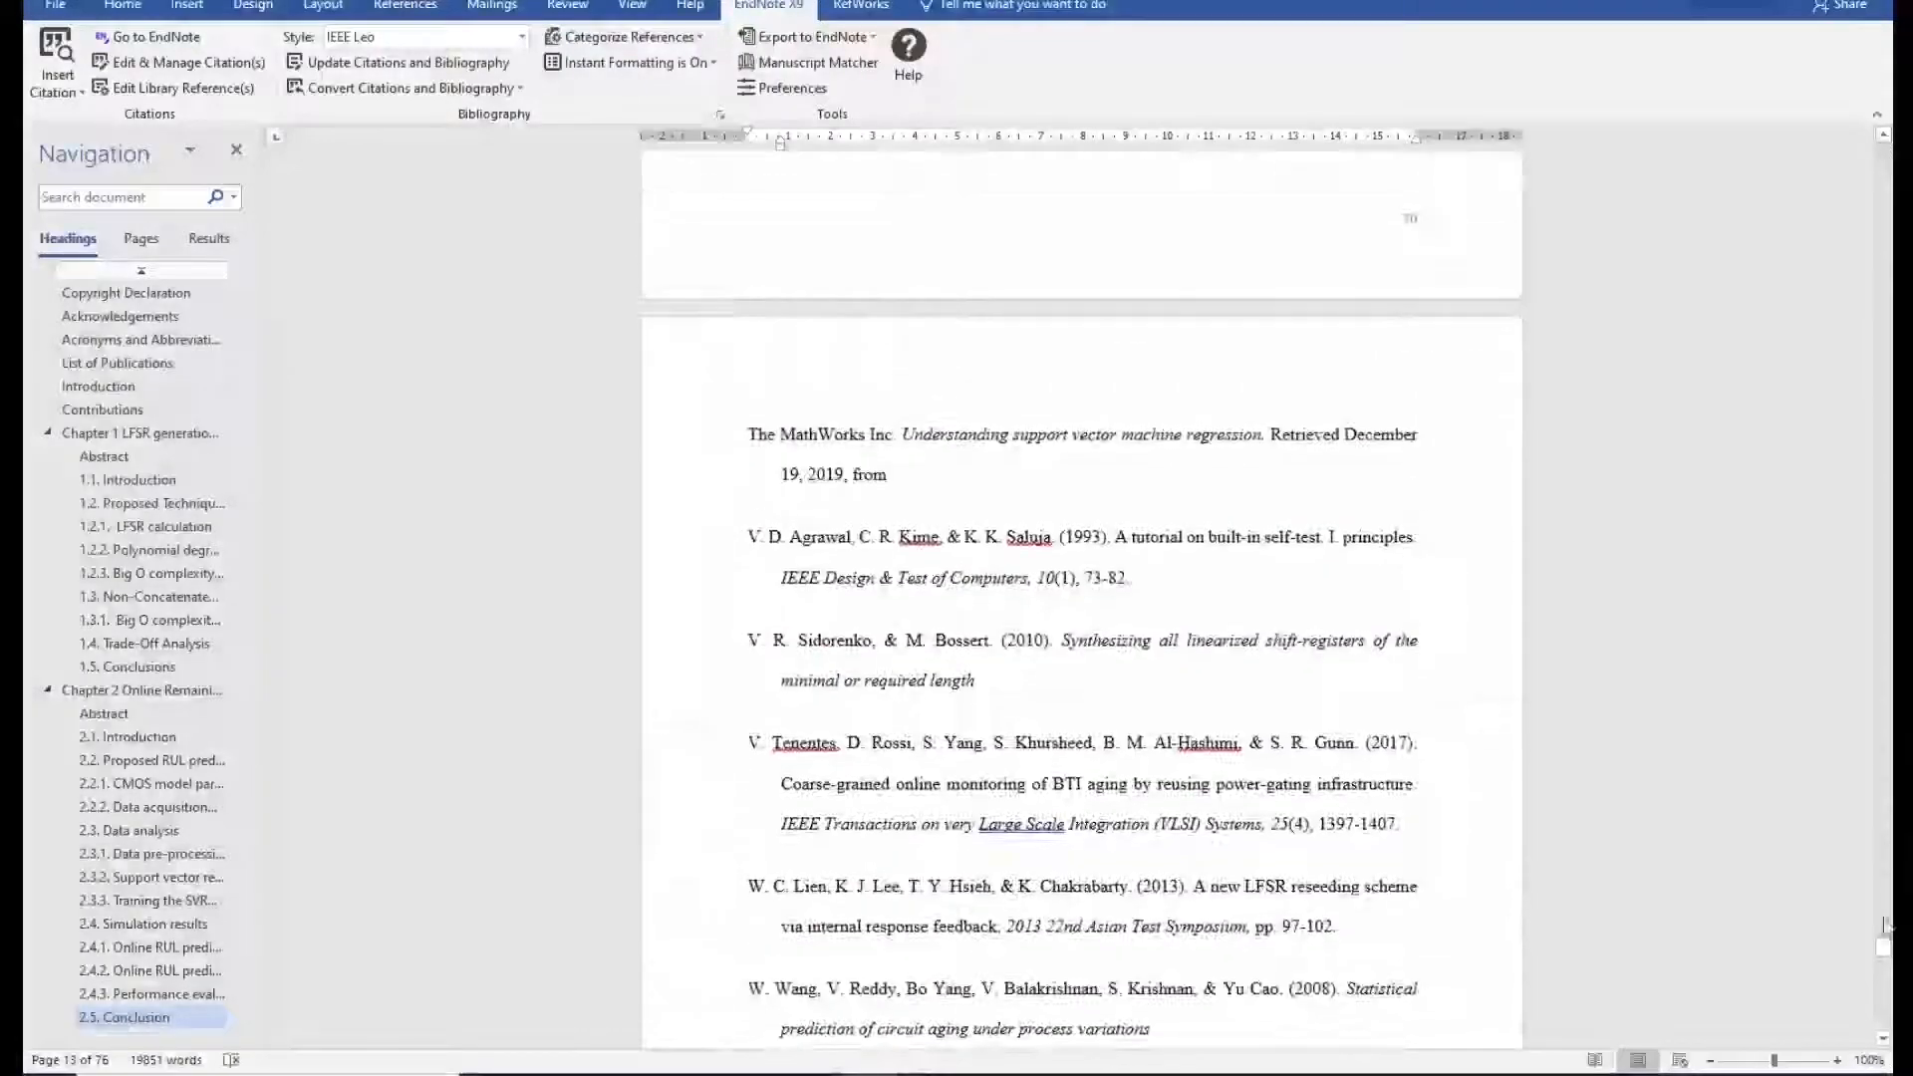
pyautogui.moveTo(1884, 959); pyautogui.dragTo(1892, 257)
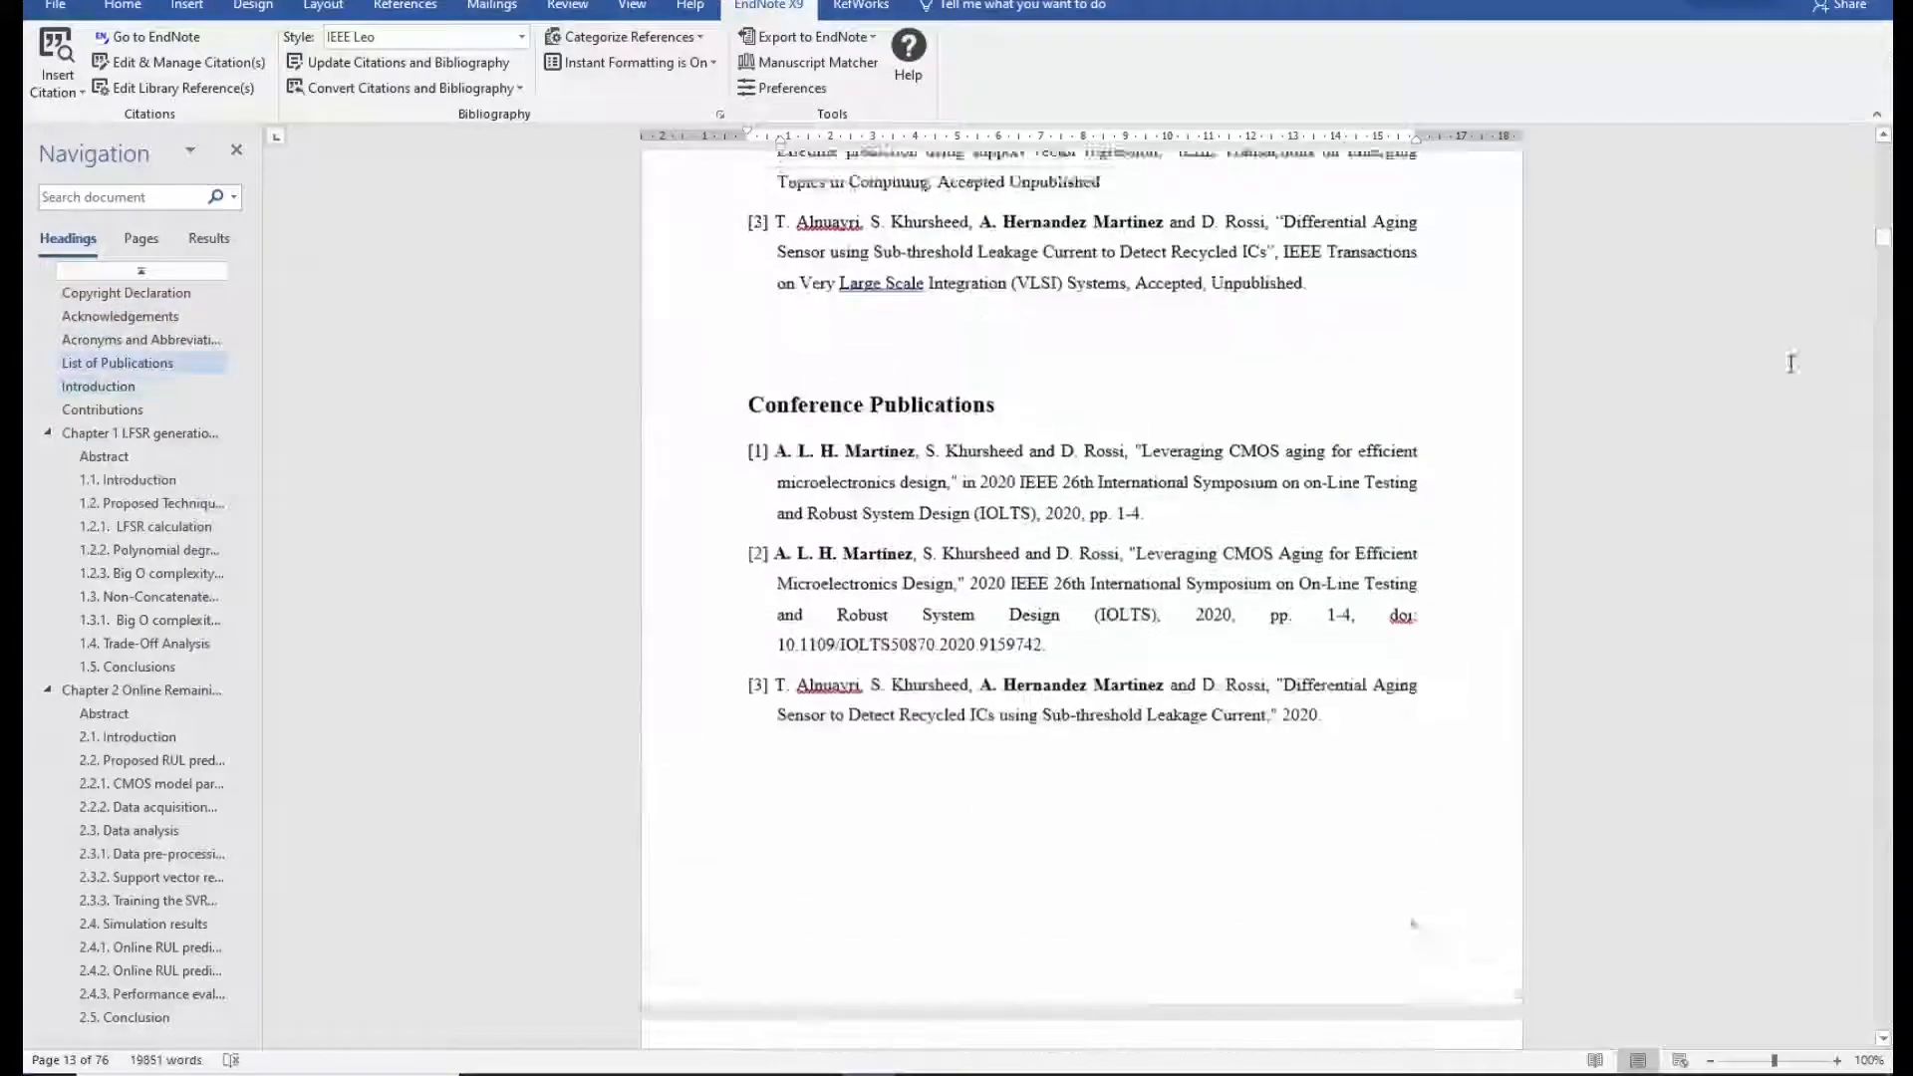
pyautogui.scroll(-7, 1784, 446)
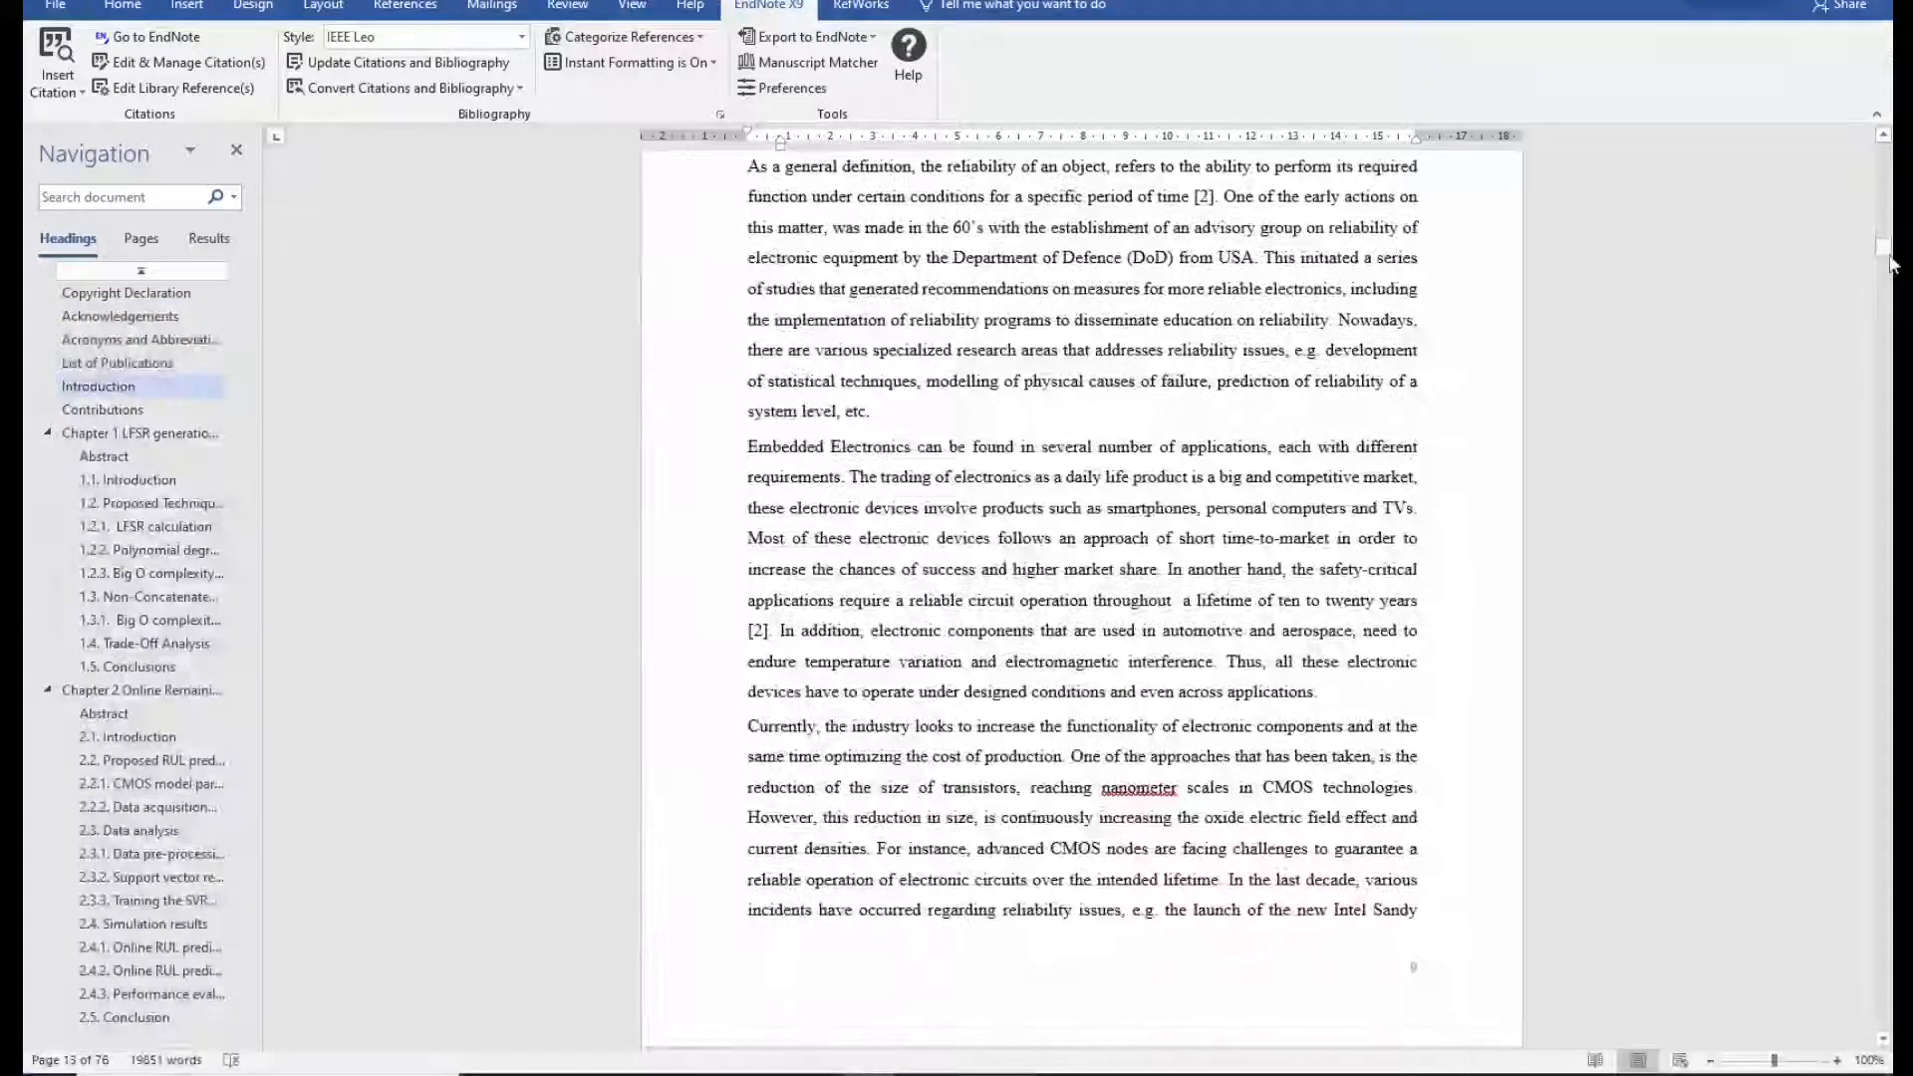
pyautogui.moveTo(1891, 265); pyautogui.dragTo(1892, 289)
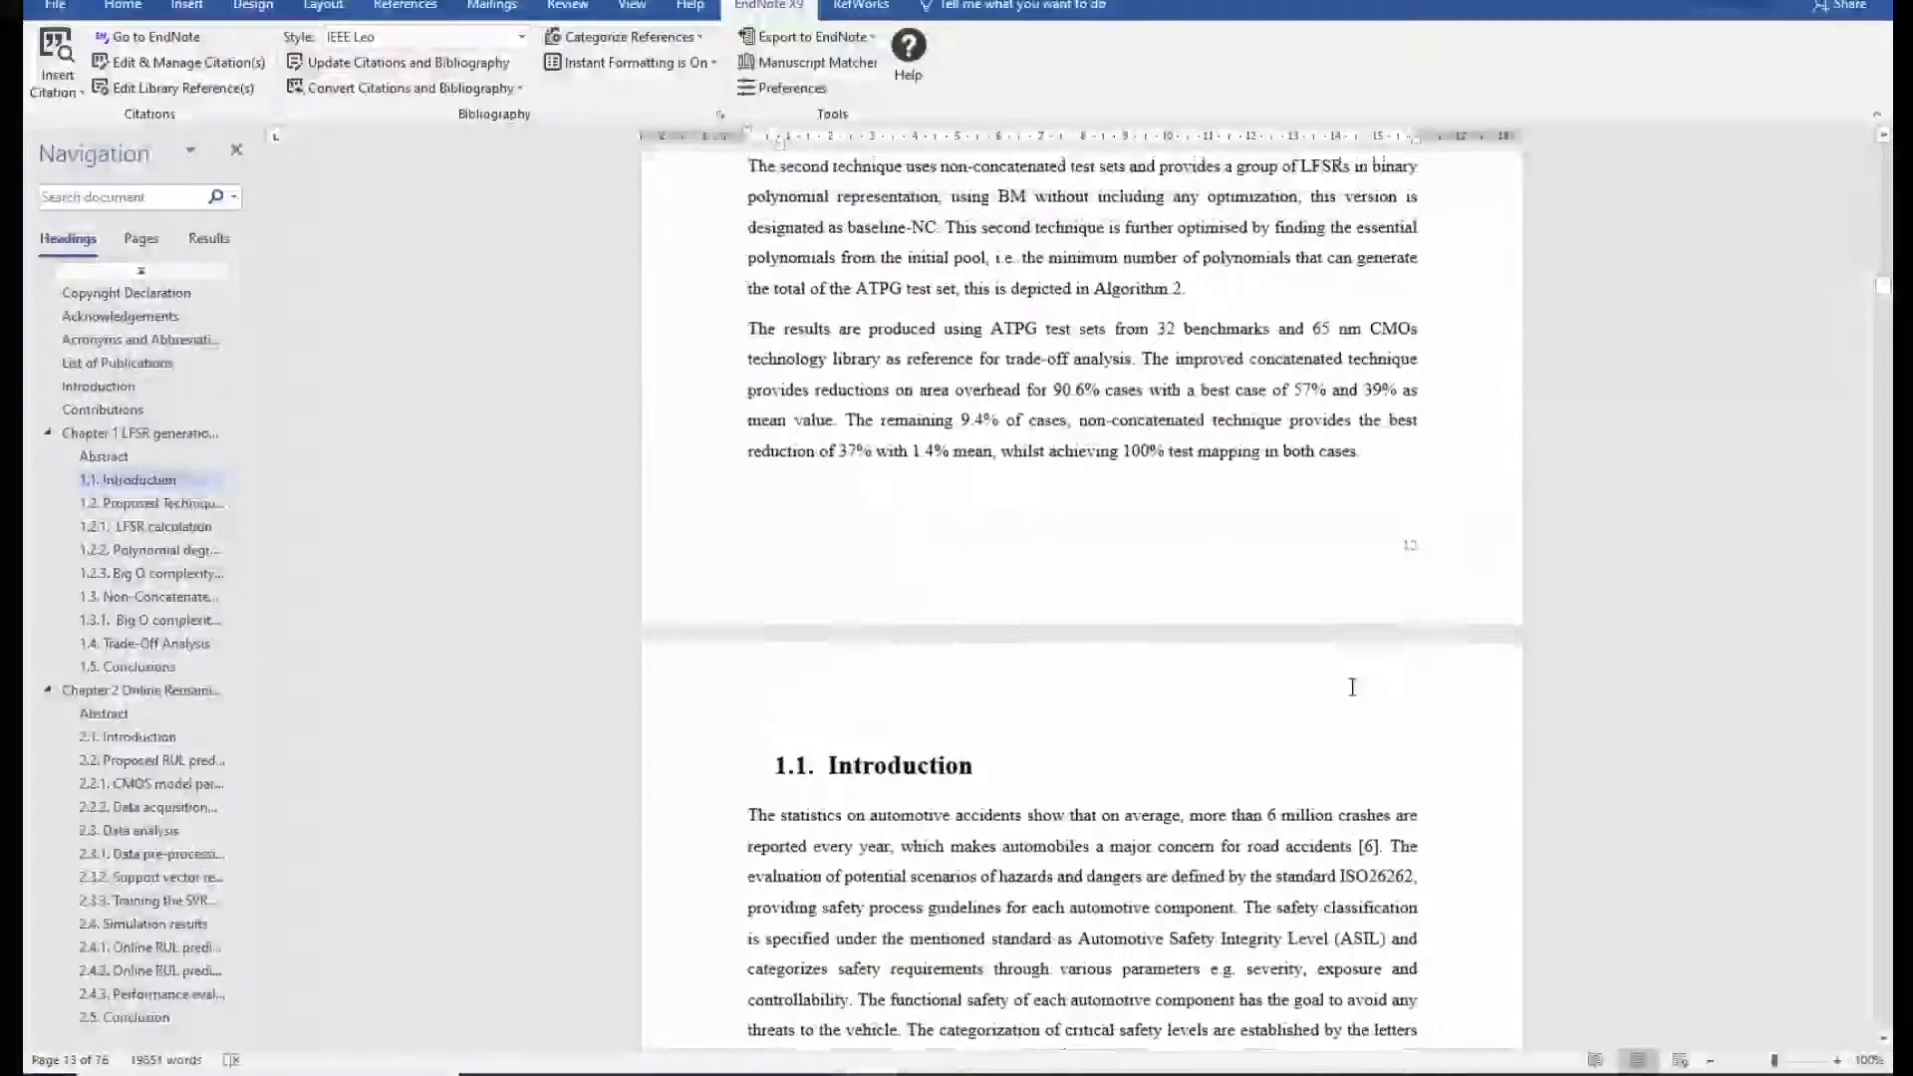
pyautogui.scroll(-2, 1354, 680)
pyautogui.click(1369, 629)
pyautogui.scroll(-1, 1421, 658)
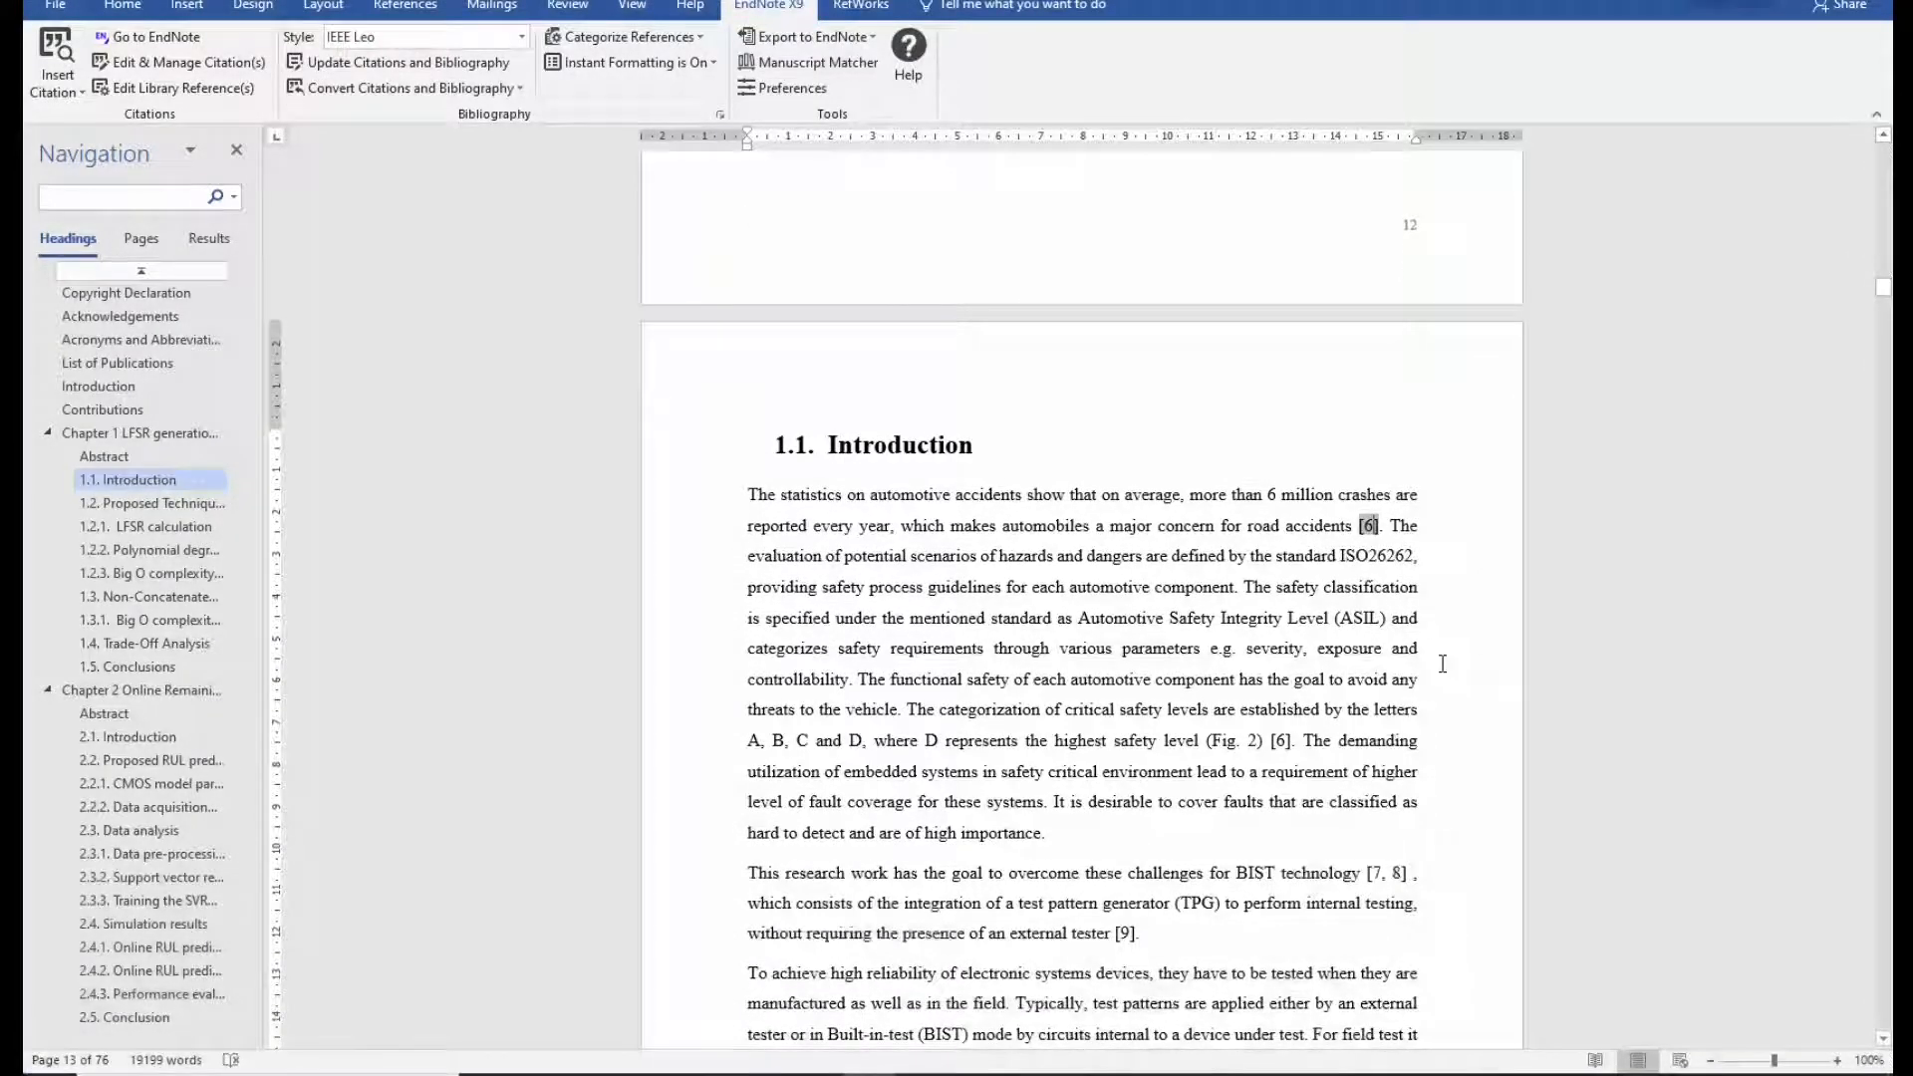
# Search the thesis for '[' and scroll through the highlighted numbered citations.
pyautogui.hotkey('ctrl', 'f')
pyautogui.write('[')
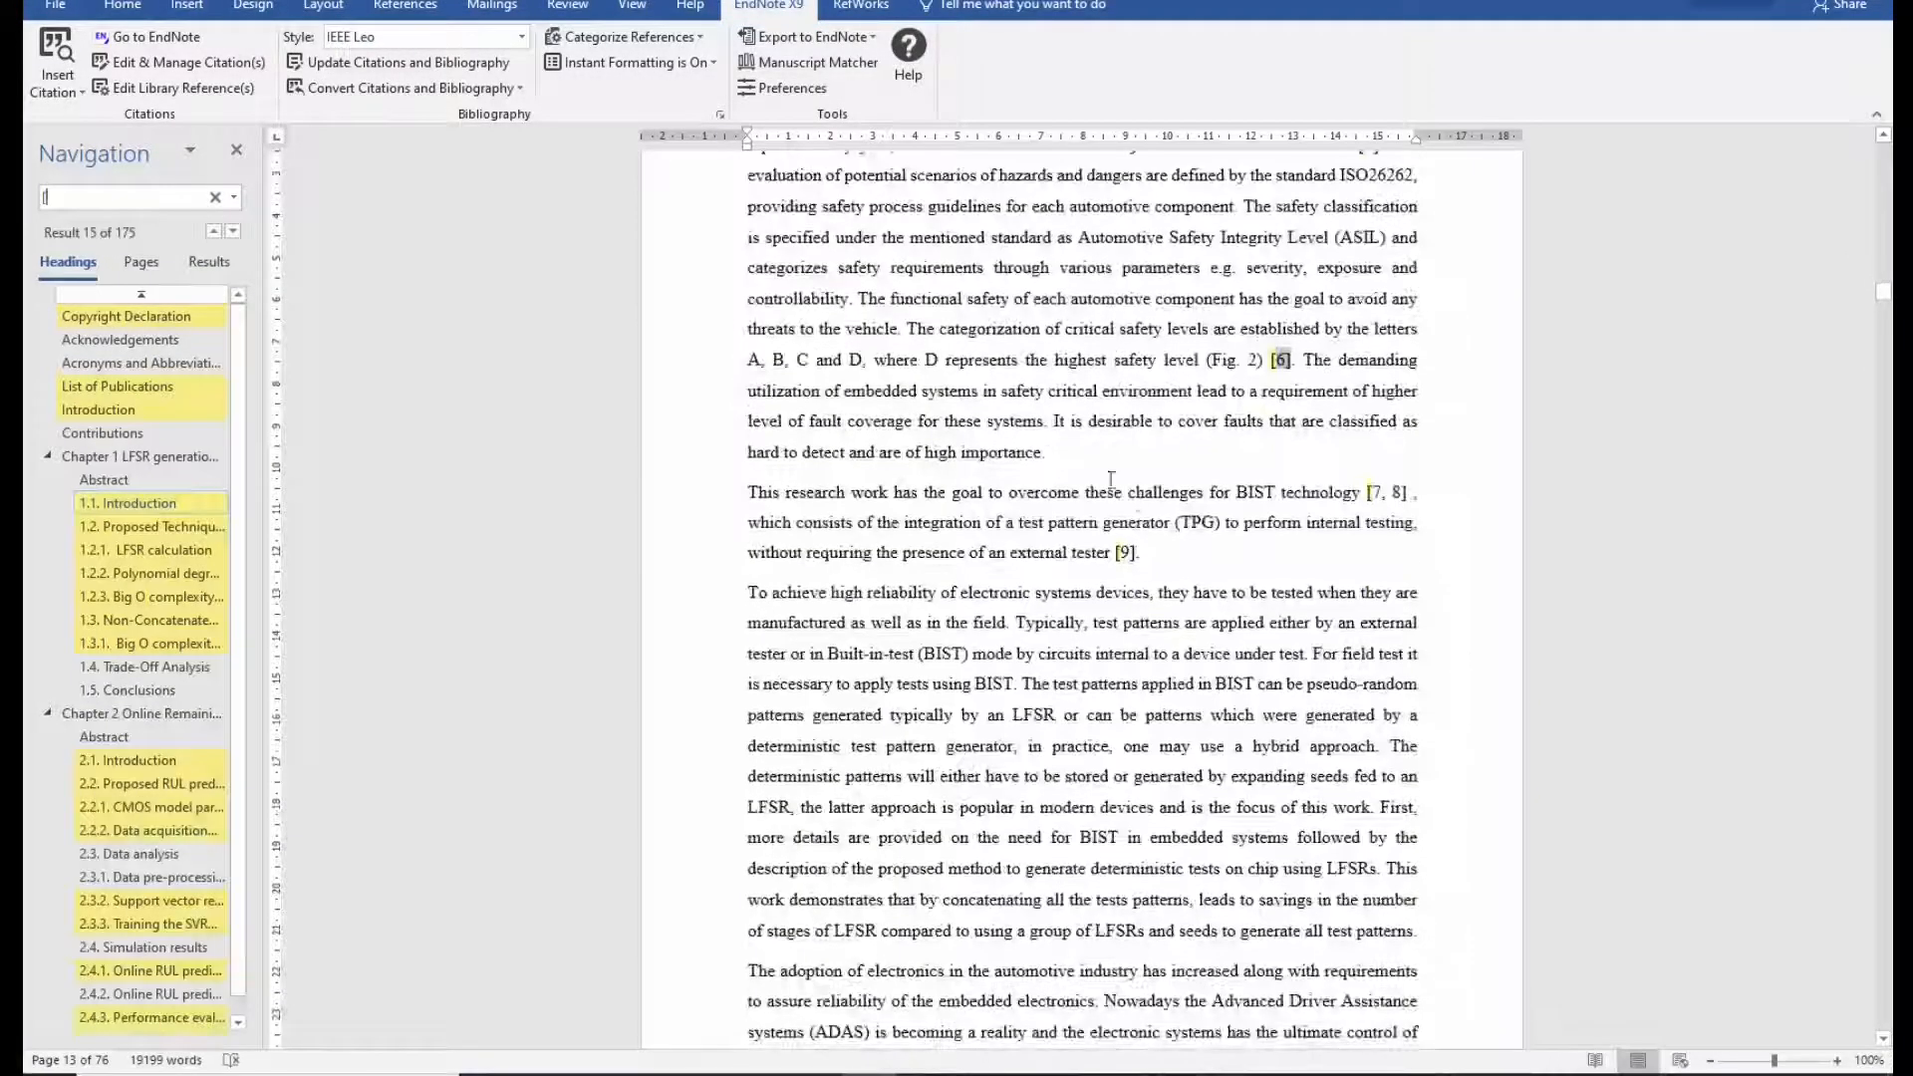
pyautogui.scroll(-5, 1111, 479)
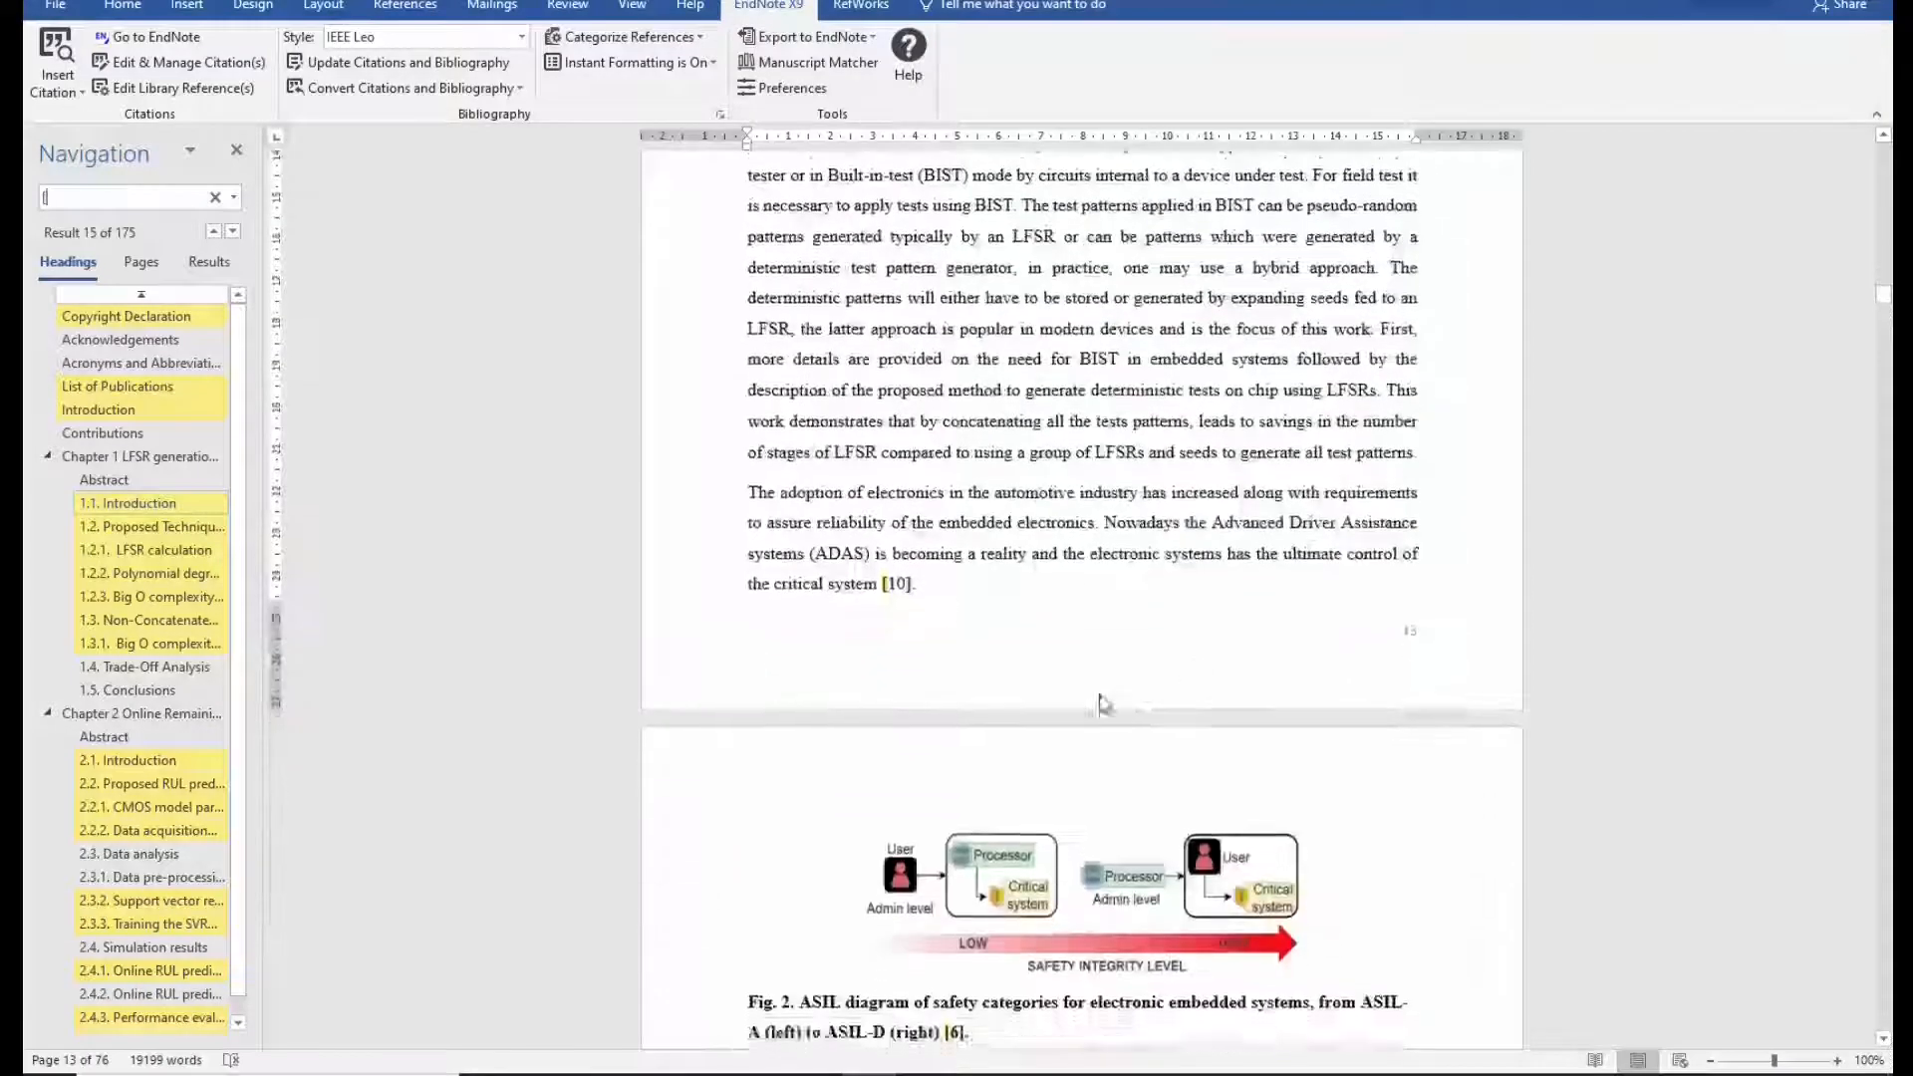
pyautogui.scroll(-5, 1103, 704)
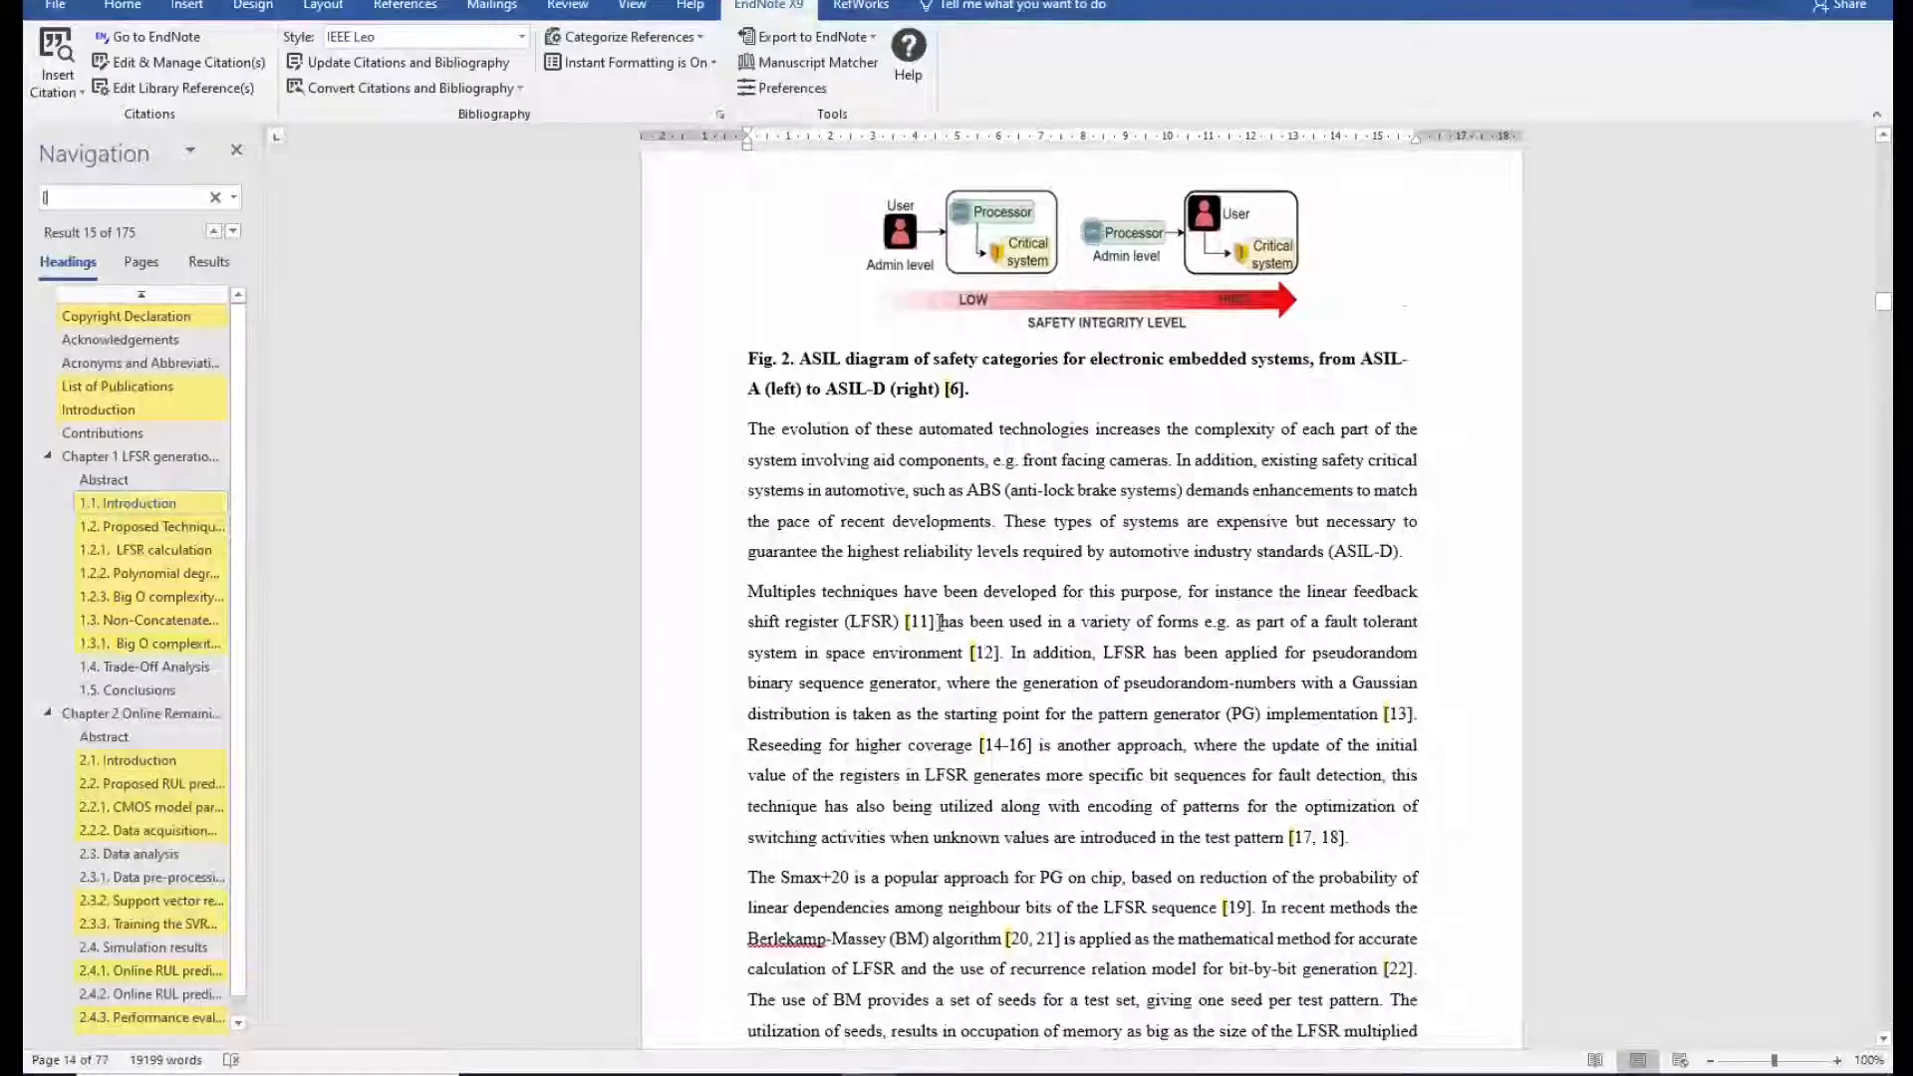
pyautogui.scroll(-2, 939, 622)
pyautogui.scroll(-1, 1288, 623)
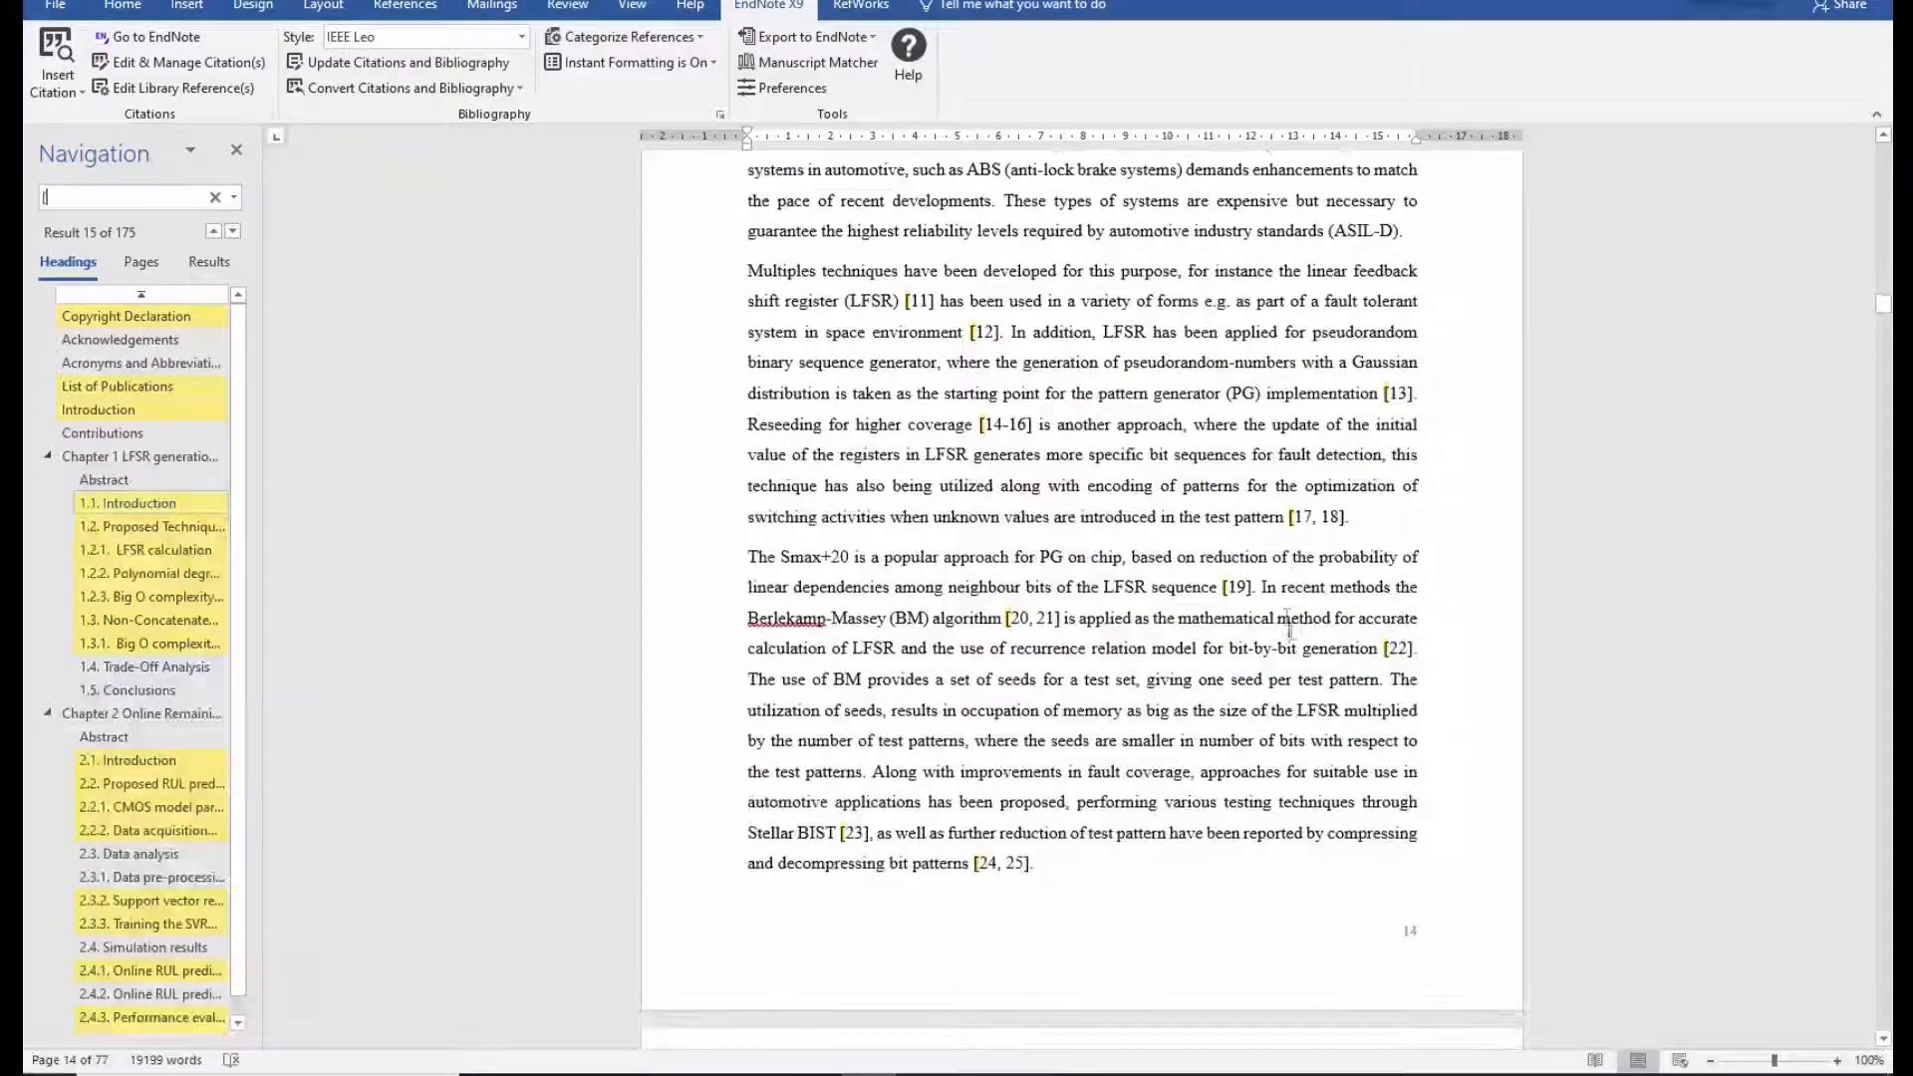
pyautogui.scroll(-8, 1238, 611)
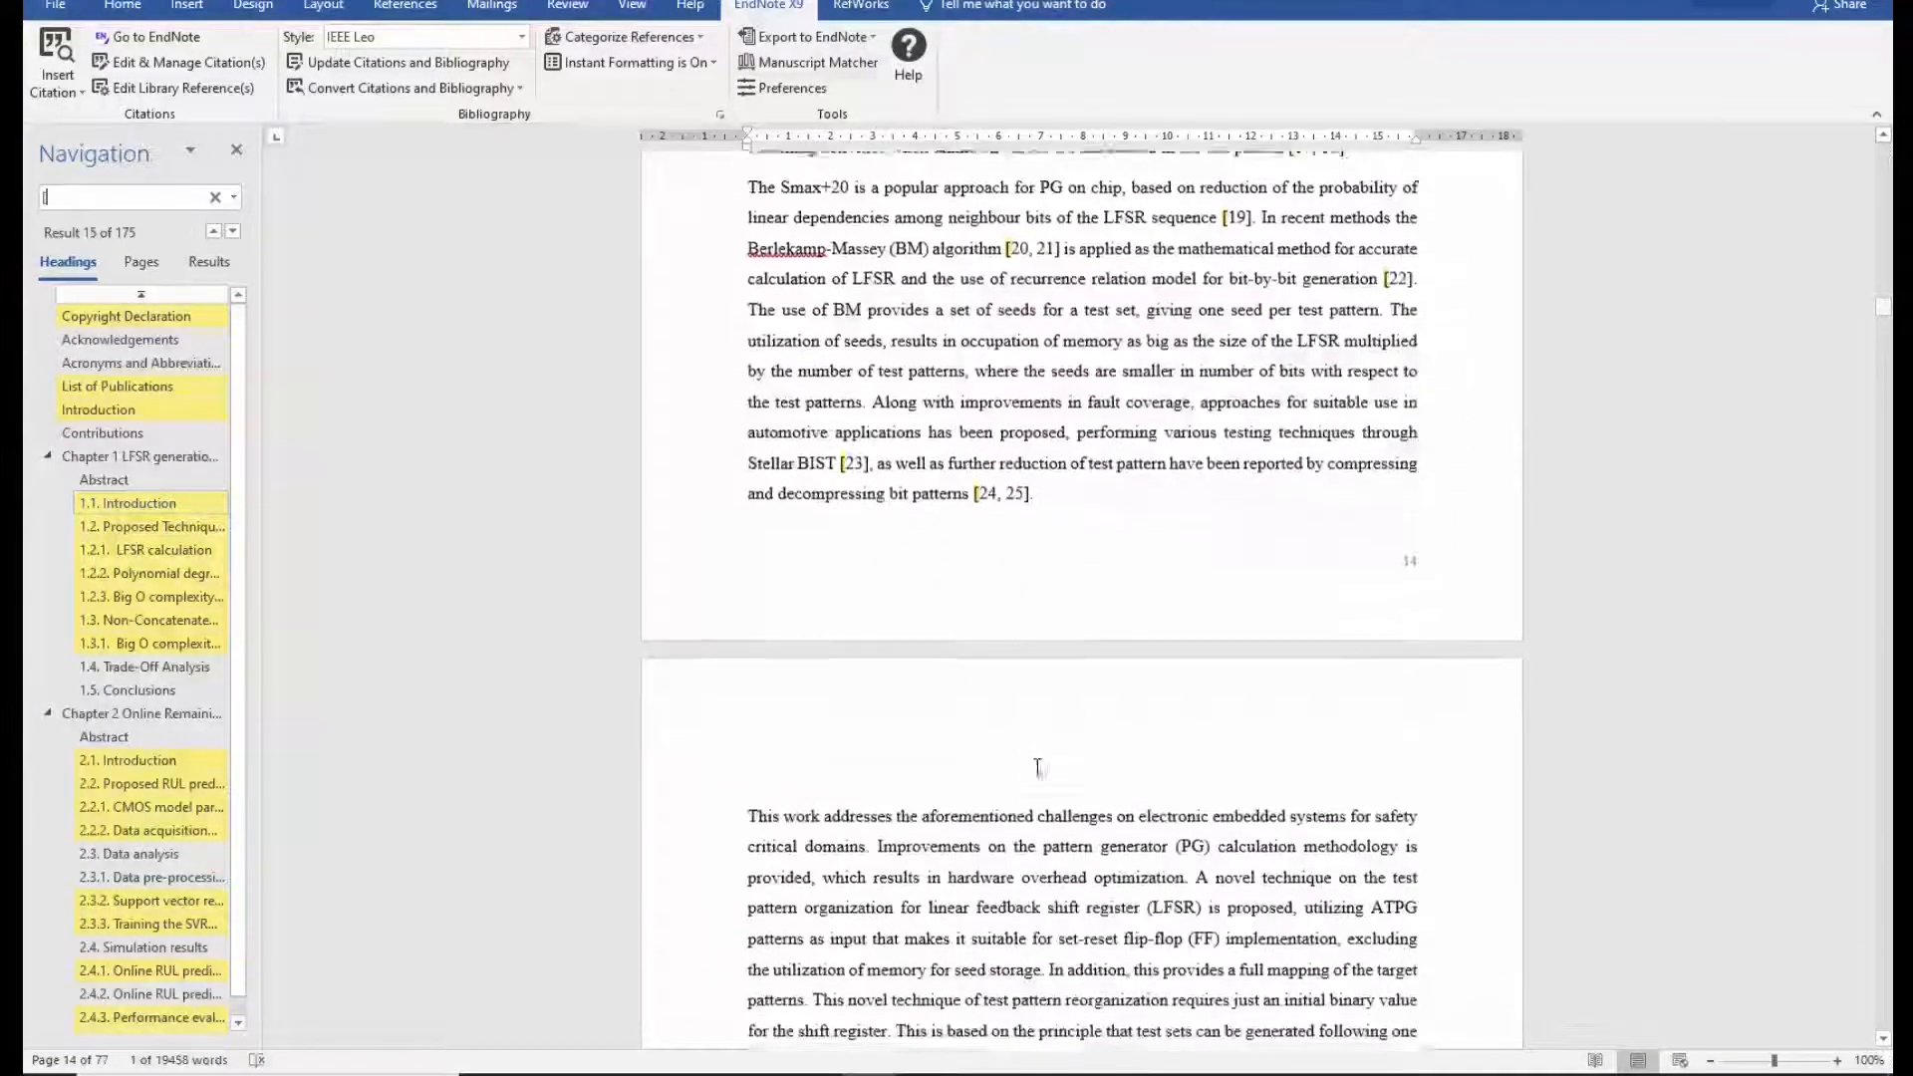
pyautogui.scroll(-6, 1031, 756)
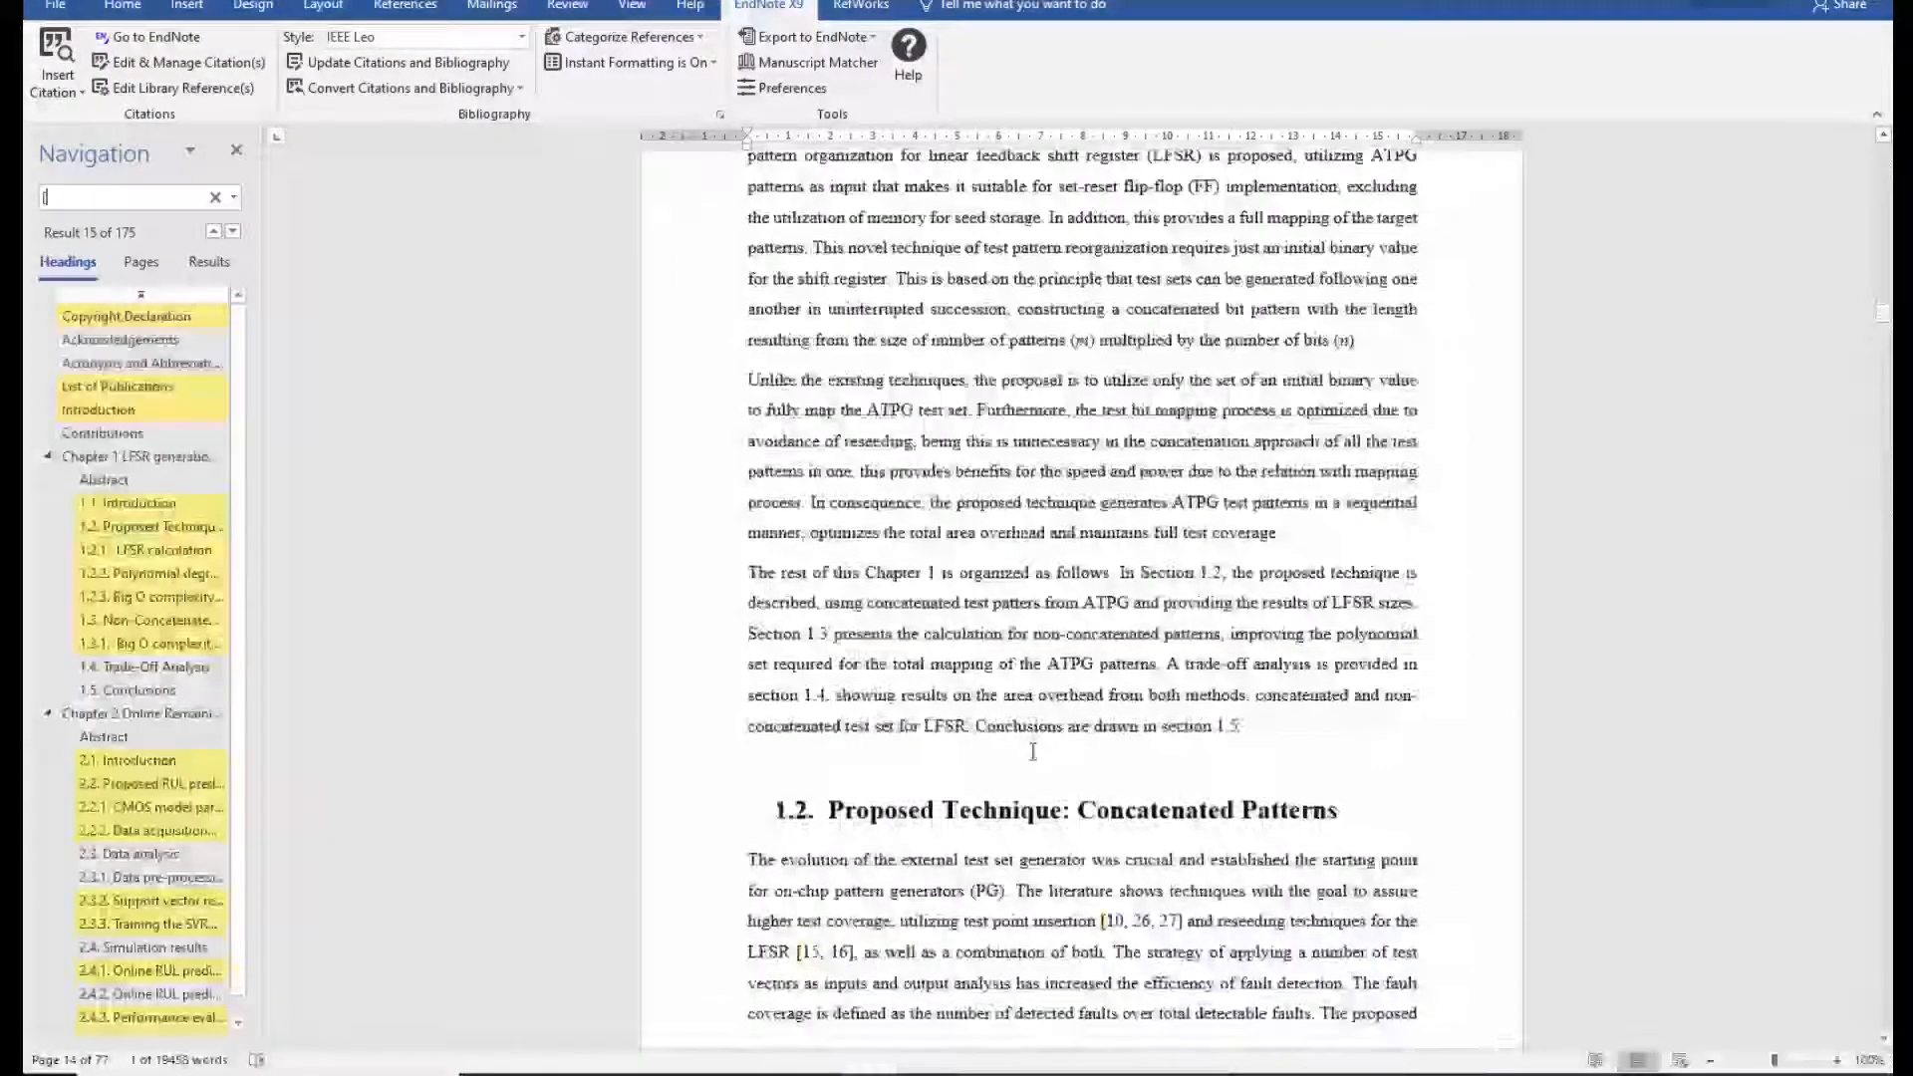
pyautogui.scroll(-3, 1037, 760)
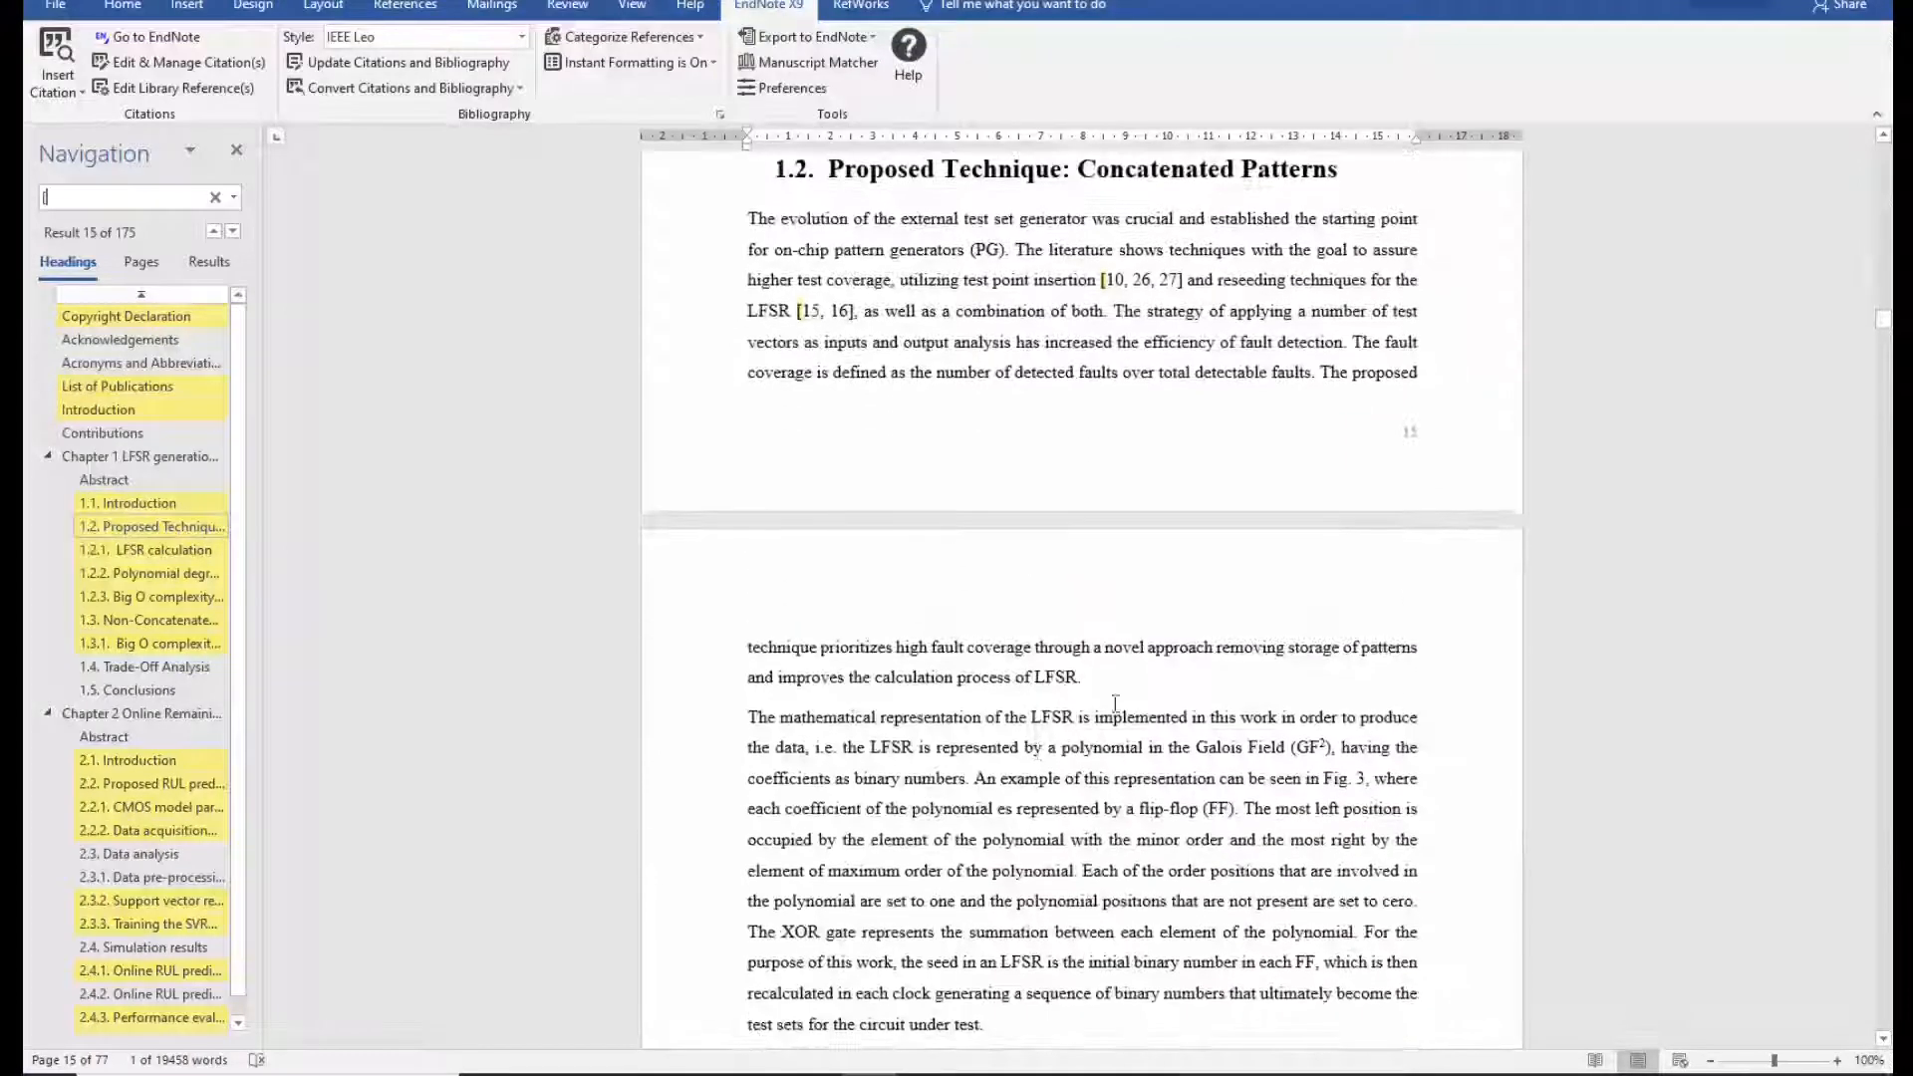
# Inspect the [10, 26, 27] citation field and review further chapter 1 citations like [15, 16] and [29].
pyautogui.click(1109, 280)
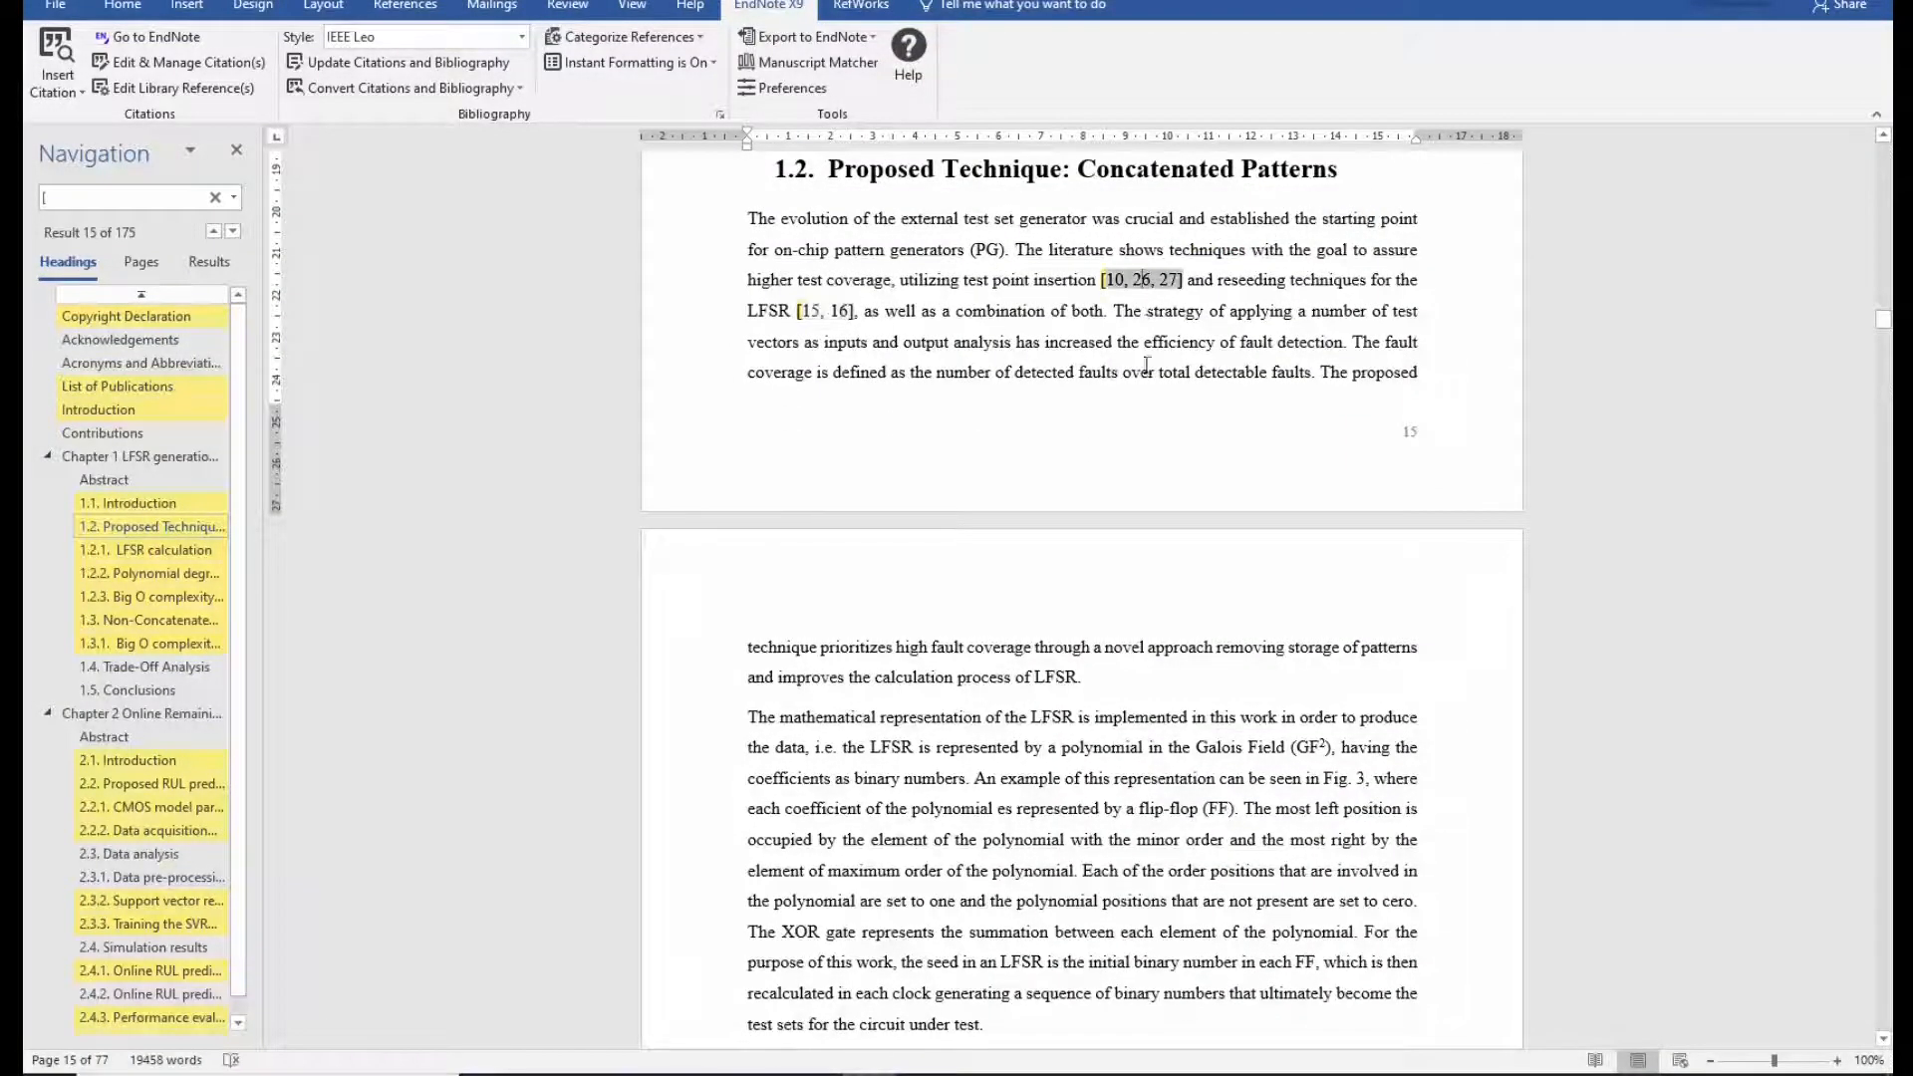
pyautogui.scroll(-1, 1146, 365)
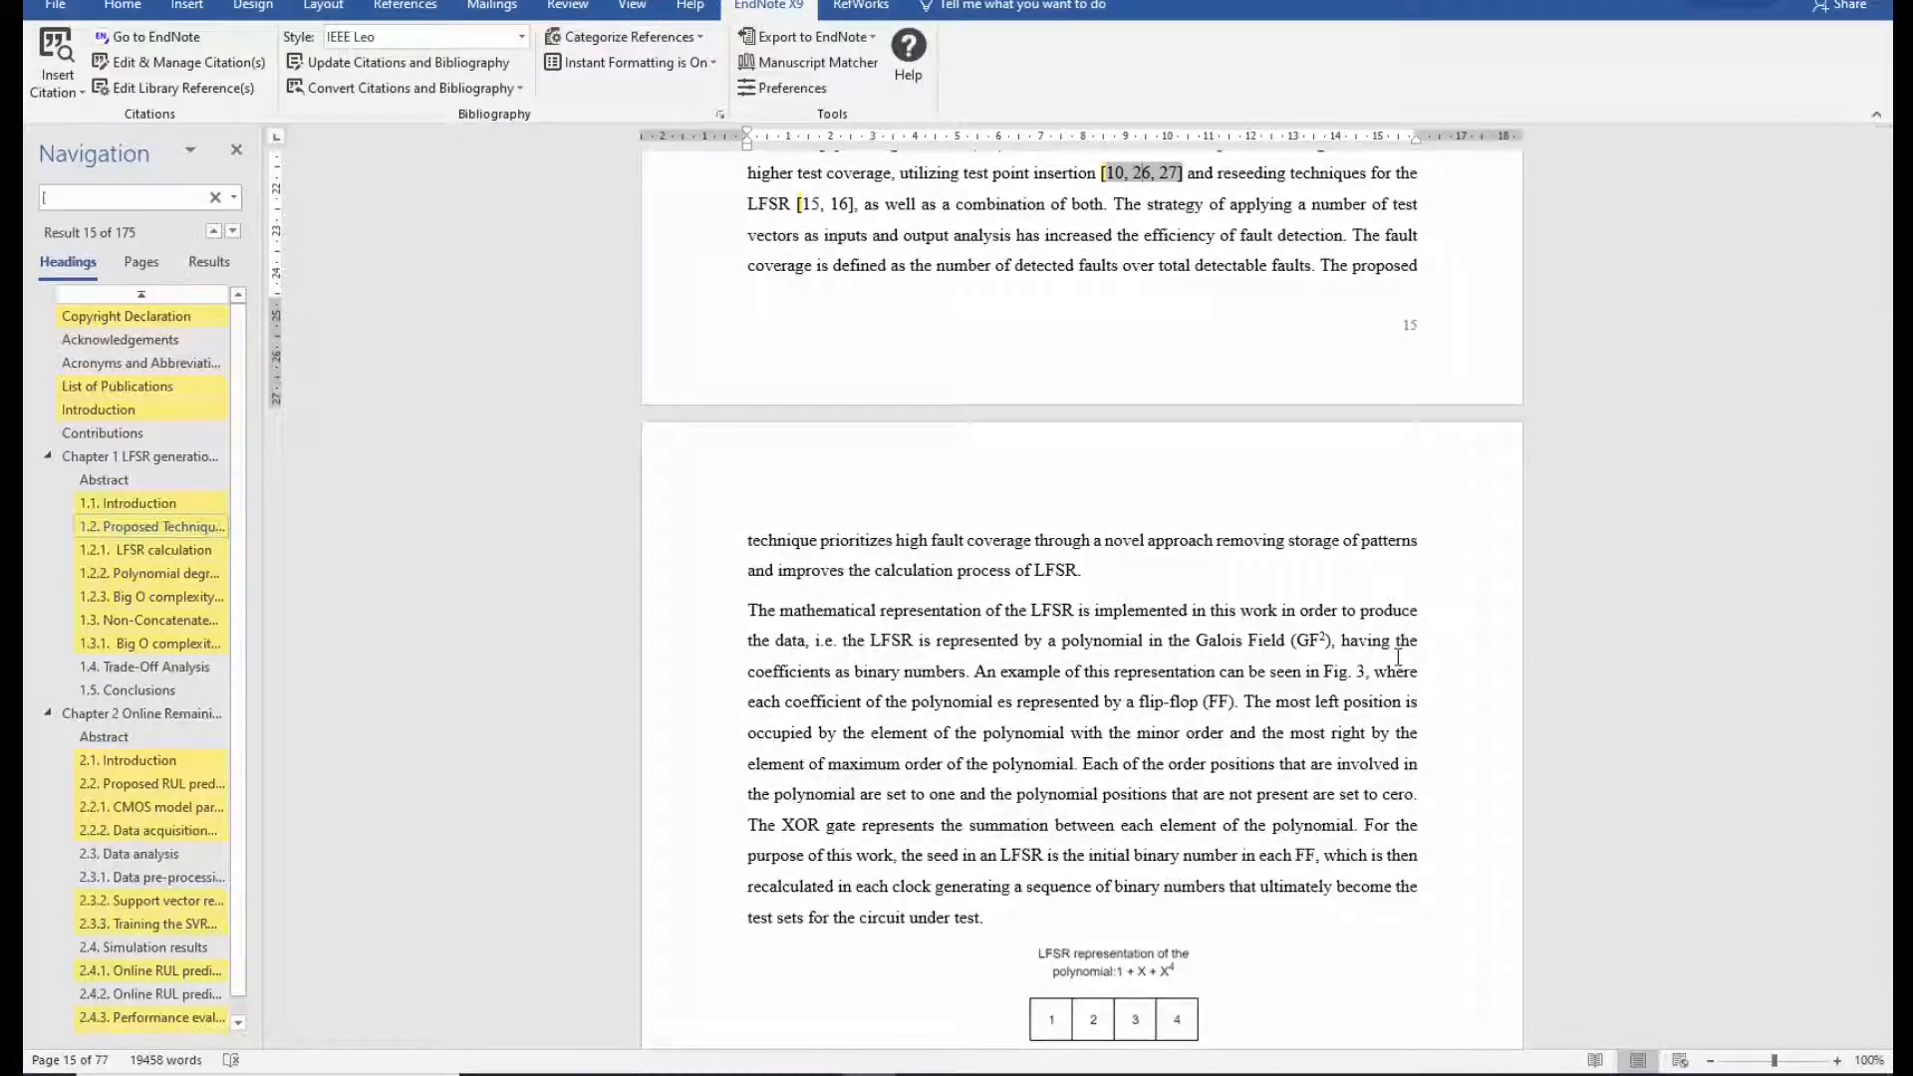
pyautogui.scroll(-20, 1399, 657)
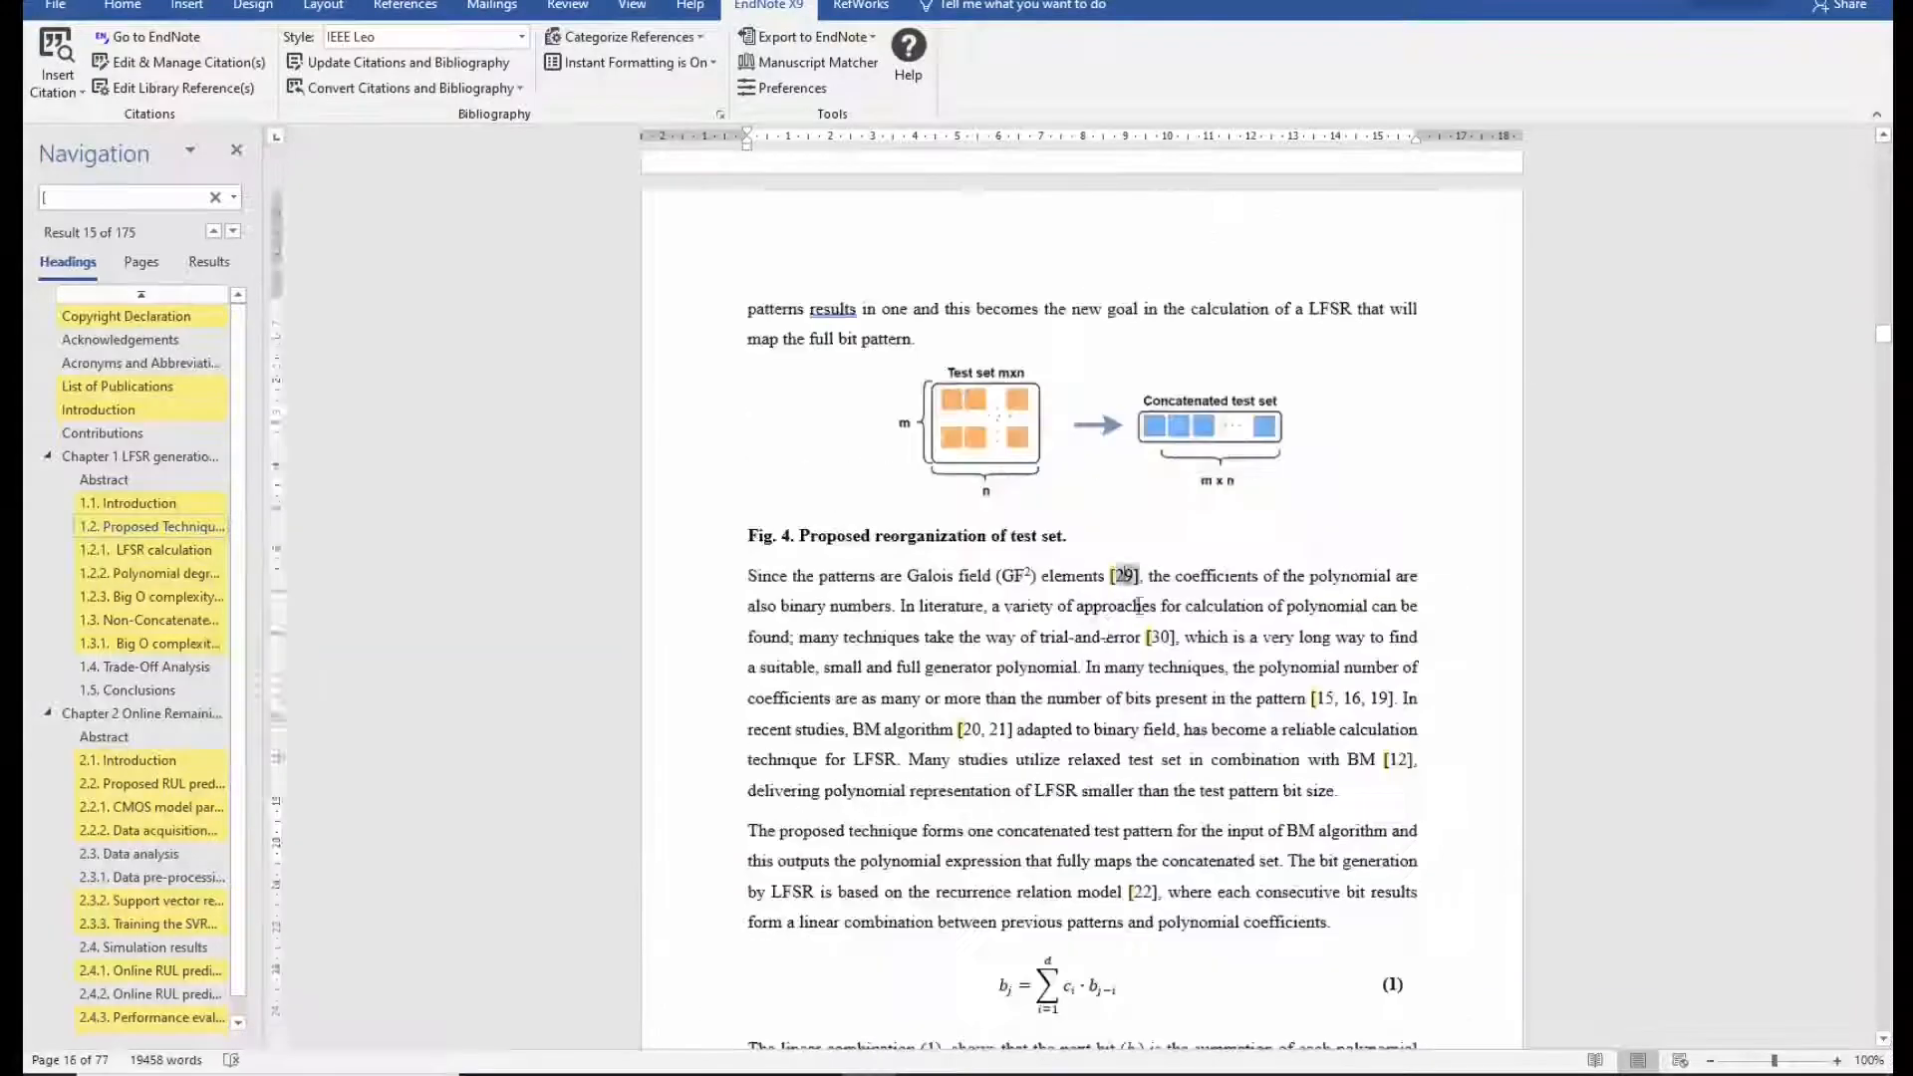
pyautogui.scroll(-20, 1312, 647)
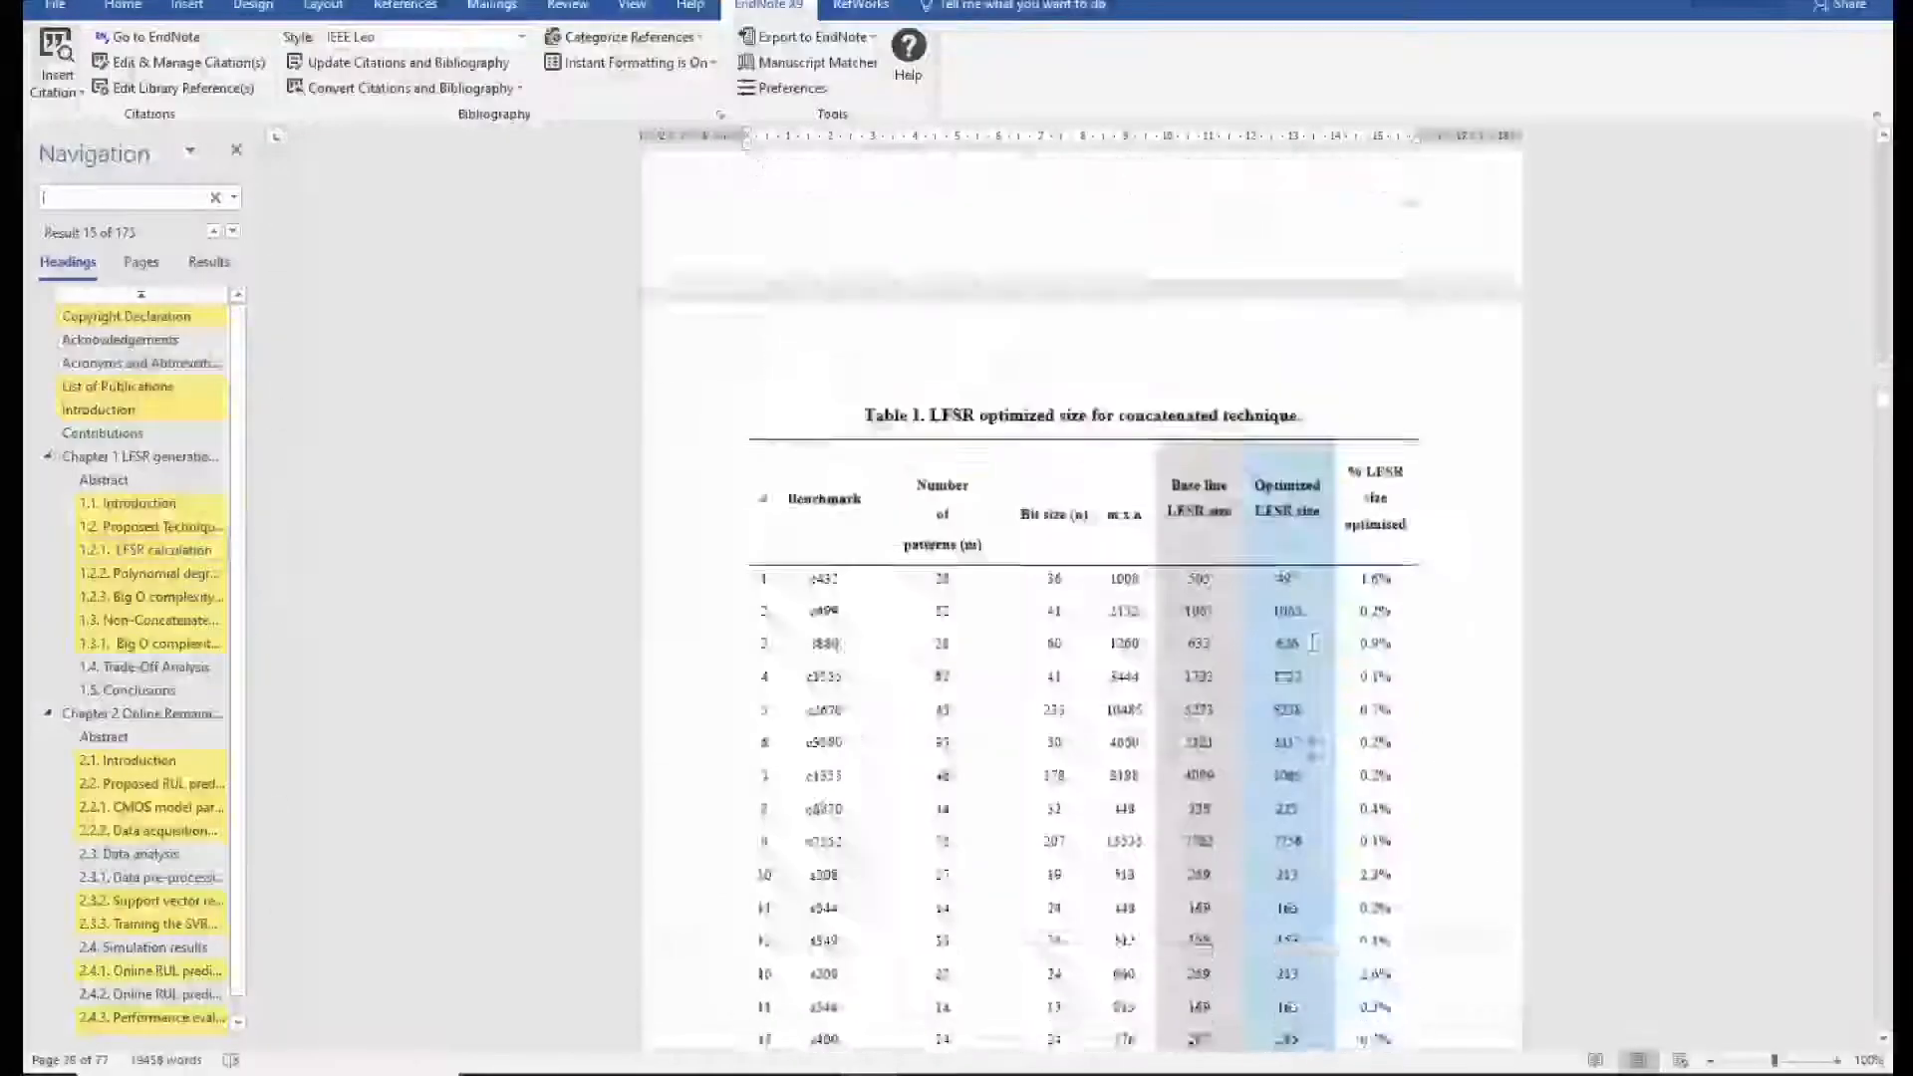
pyautogui.scroll(-20, 1311, 759)
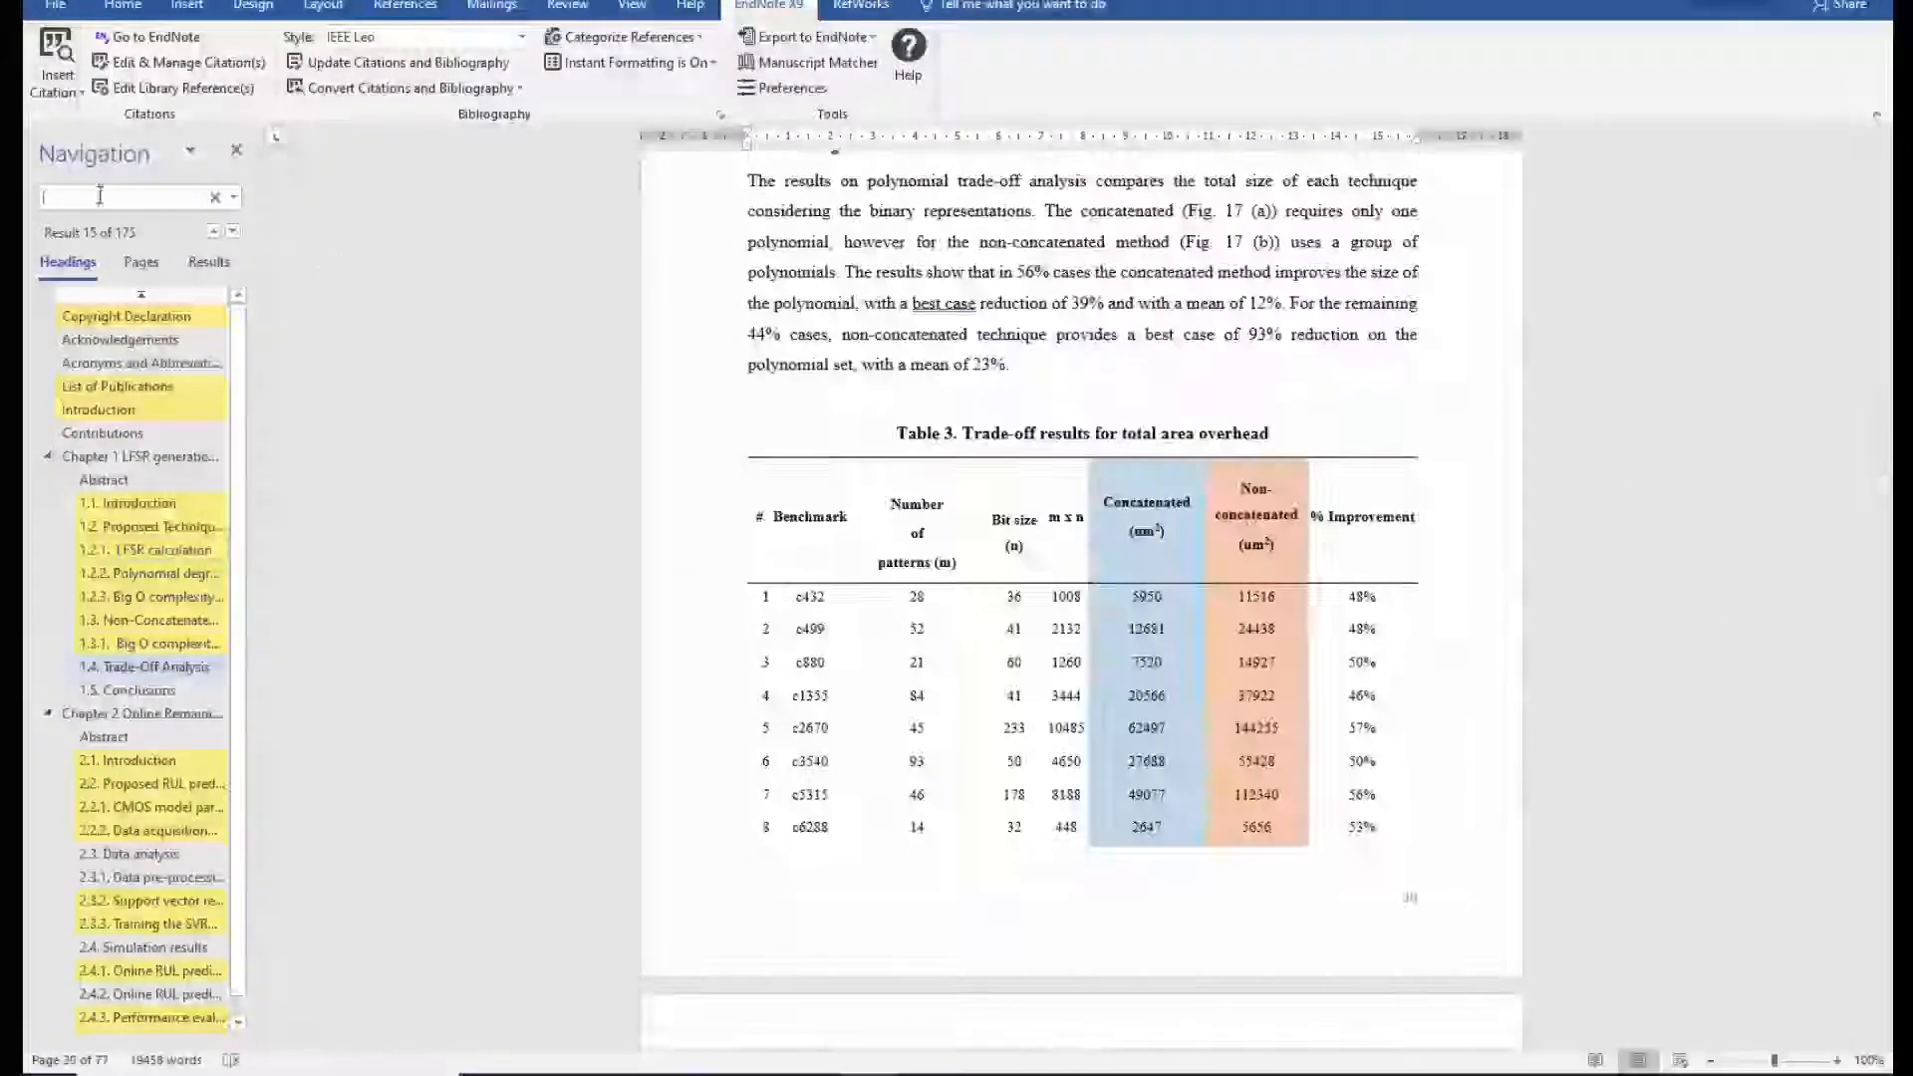
# Search the thesis for '{' and list all 9 matches in Results.
pyautogui.click(100, 197)
pyautogui.press('BackSpace')
pyautogui.write('{')
pyautogui.scroll(-5, 1845, 696)
pyautogui.click(209, 262)
pyautogui.click(127, 318)
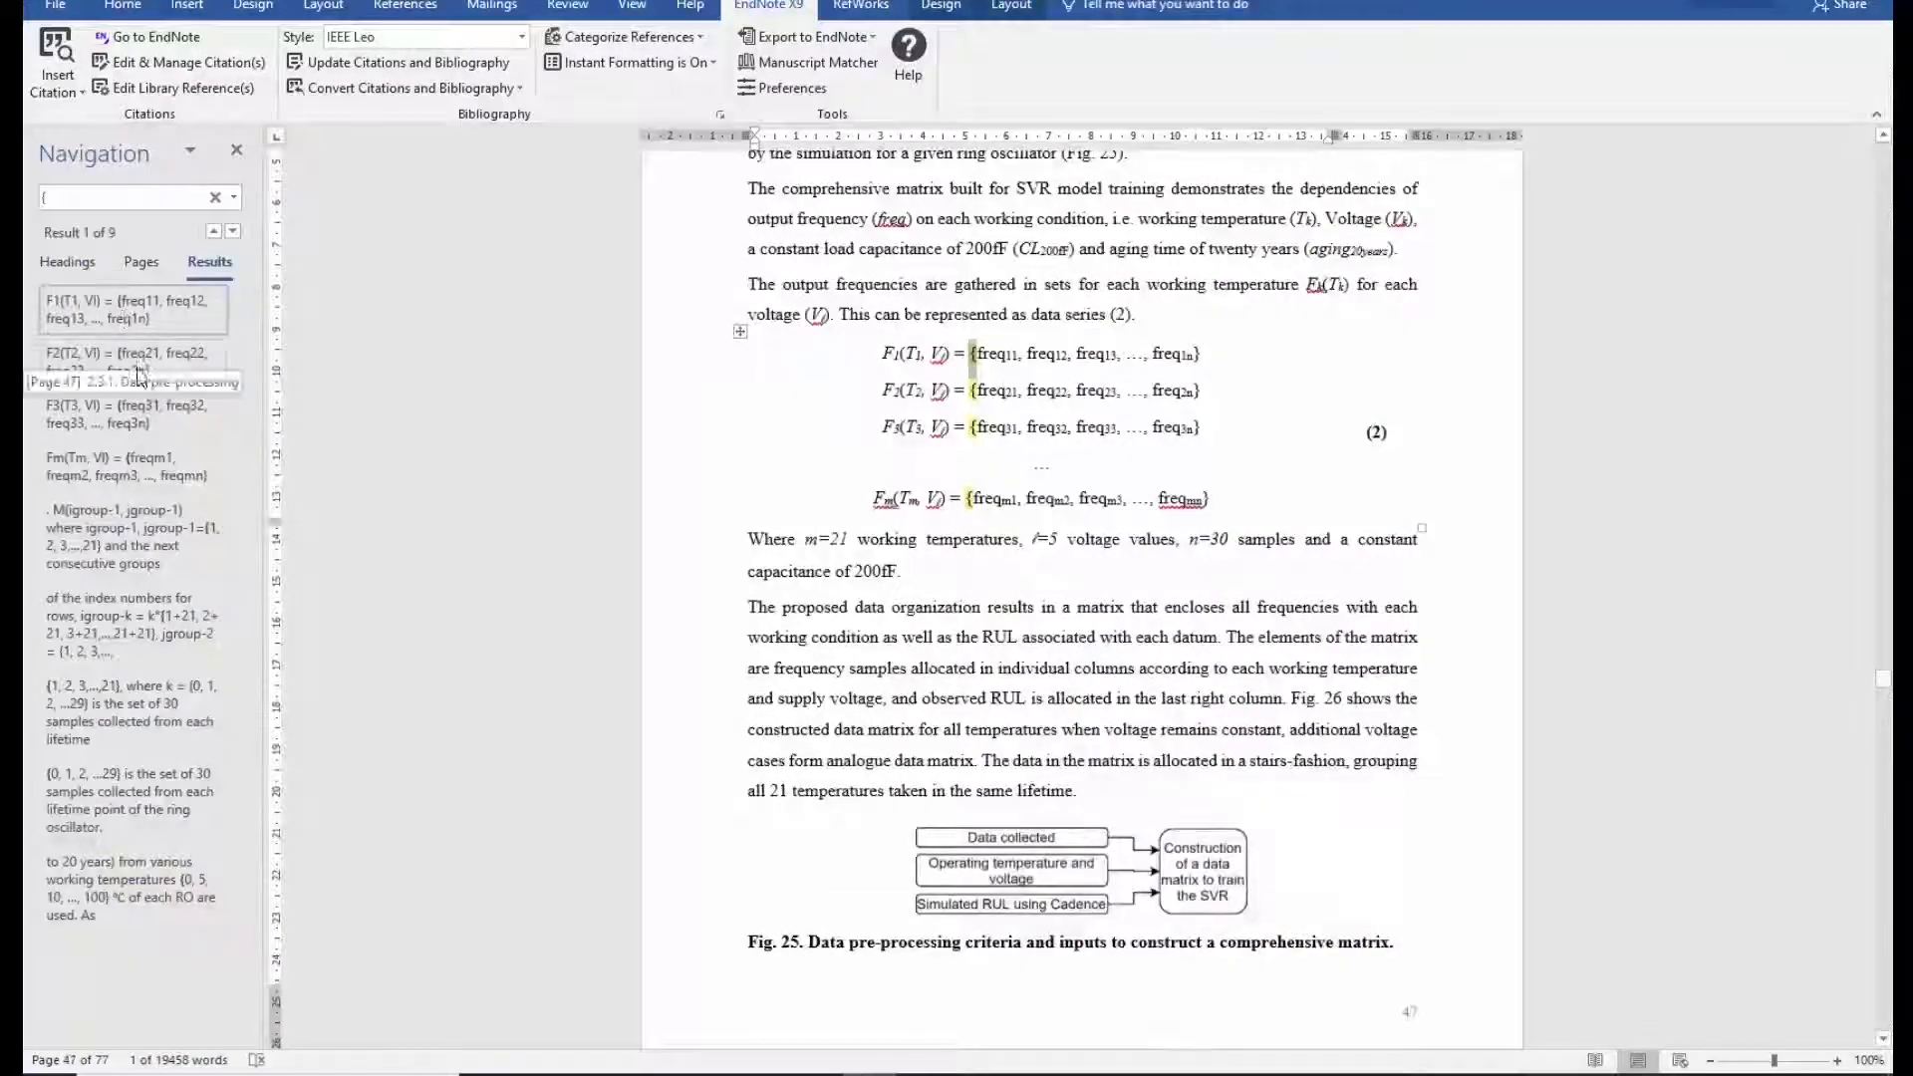
# Step through the brace matches, confirming they are equations or value sets, not citations.
pyautogui.click(172, 382)
pyautogui.click(168, 539)
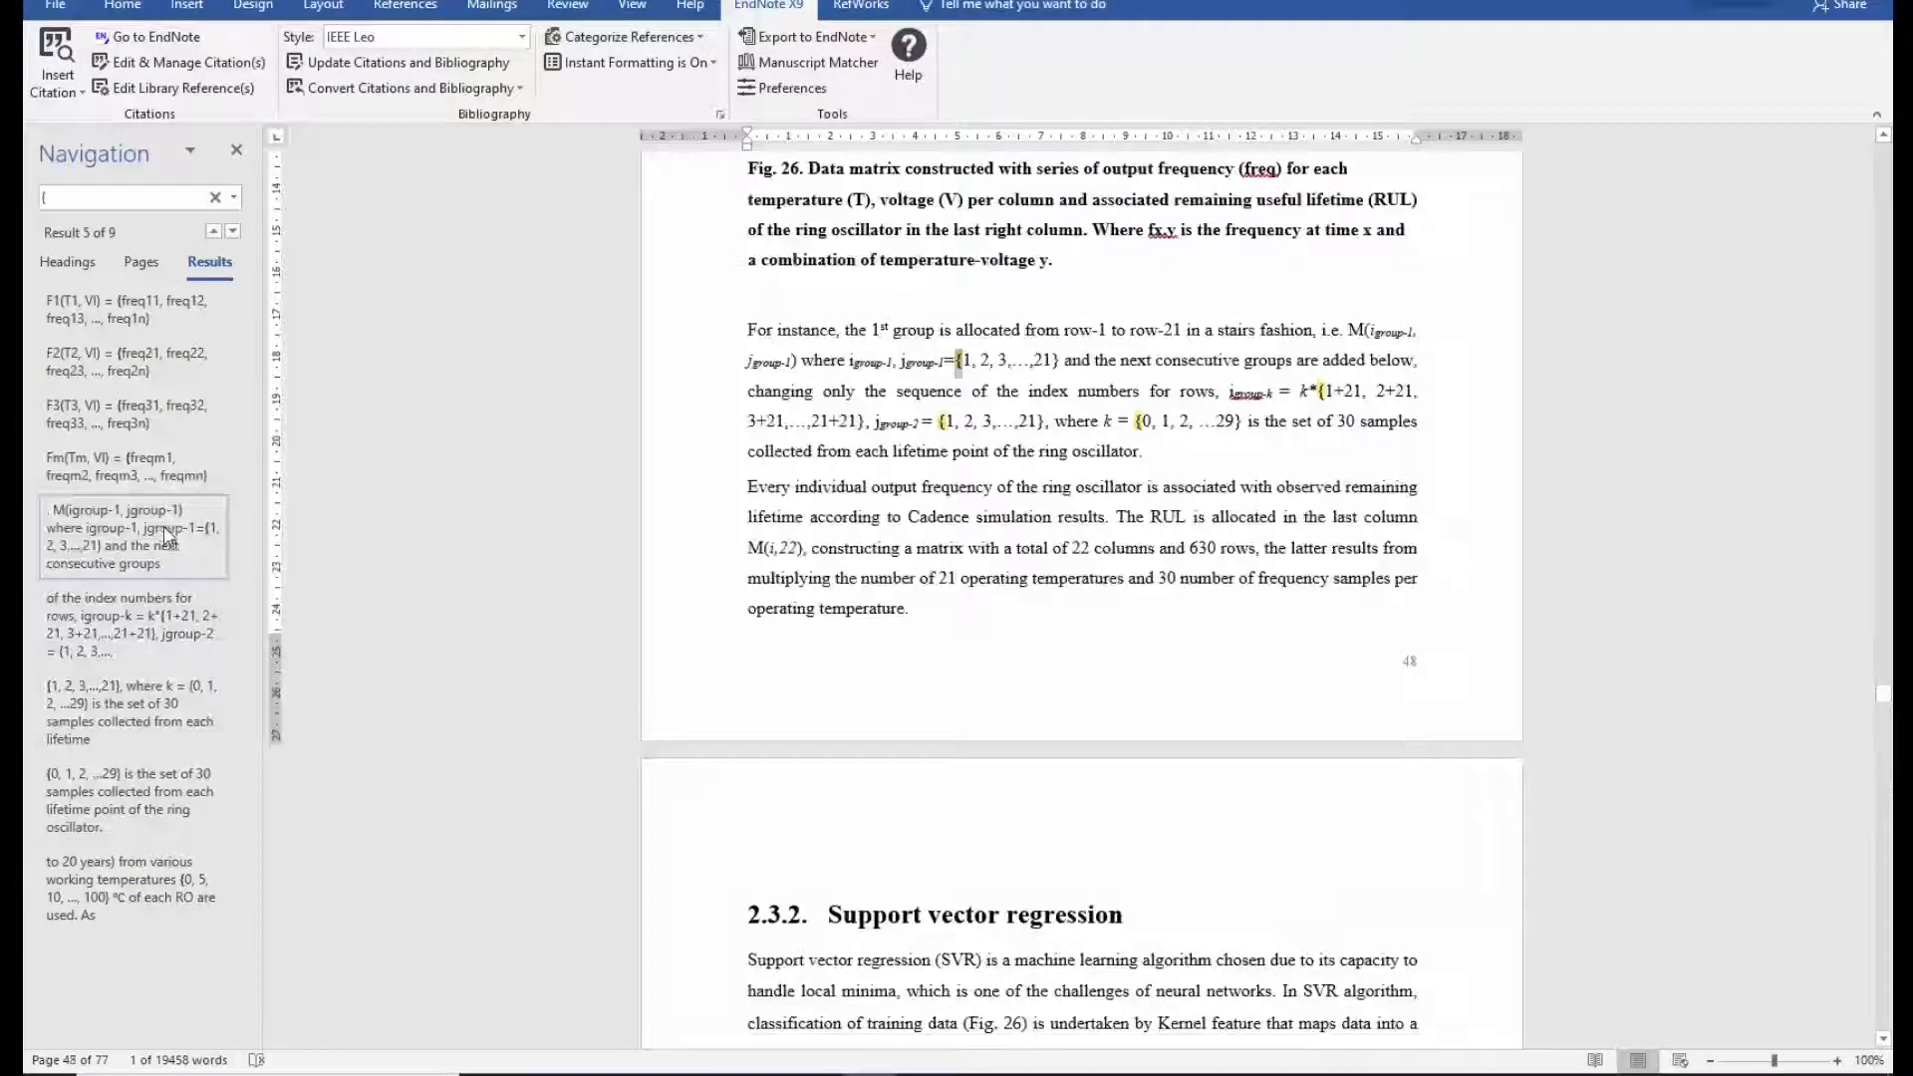
pyautogui.click(177, 606)
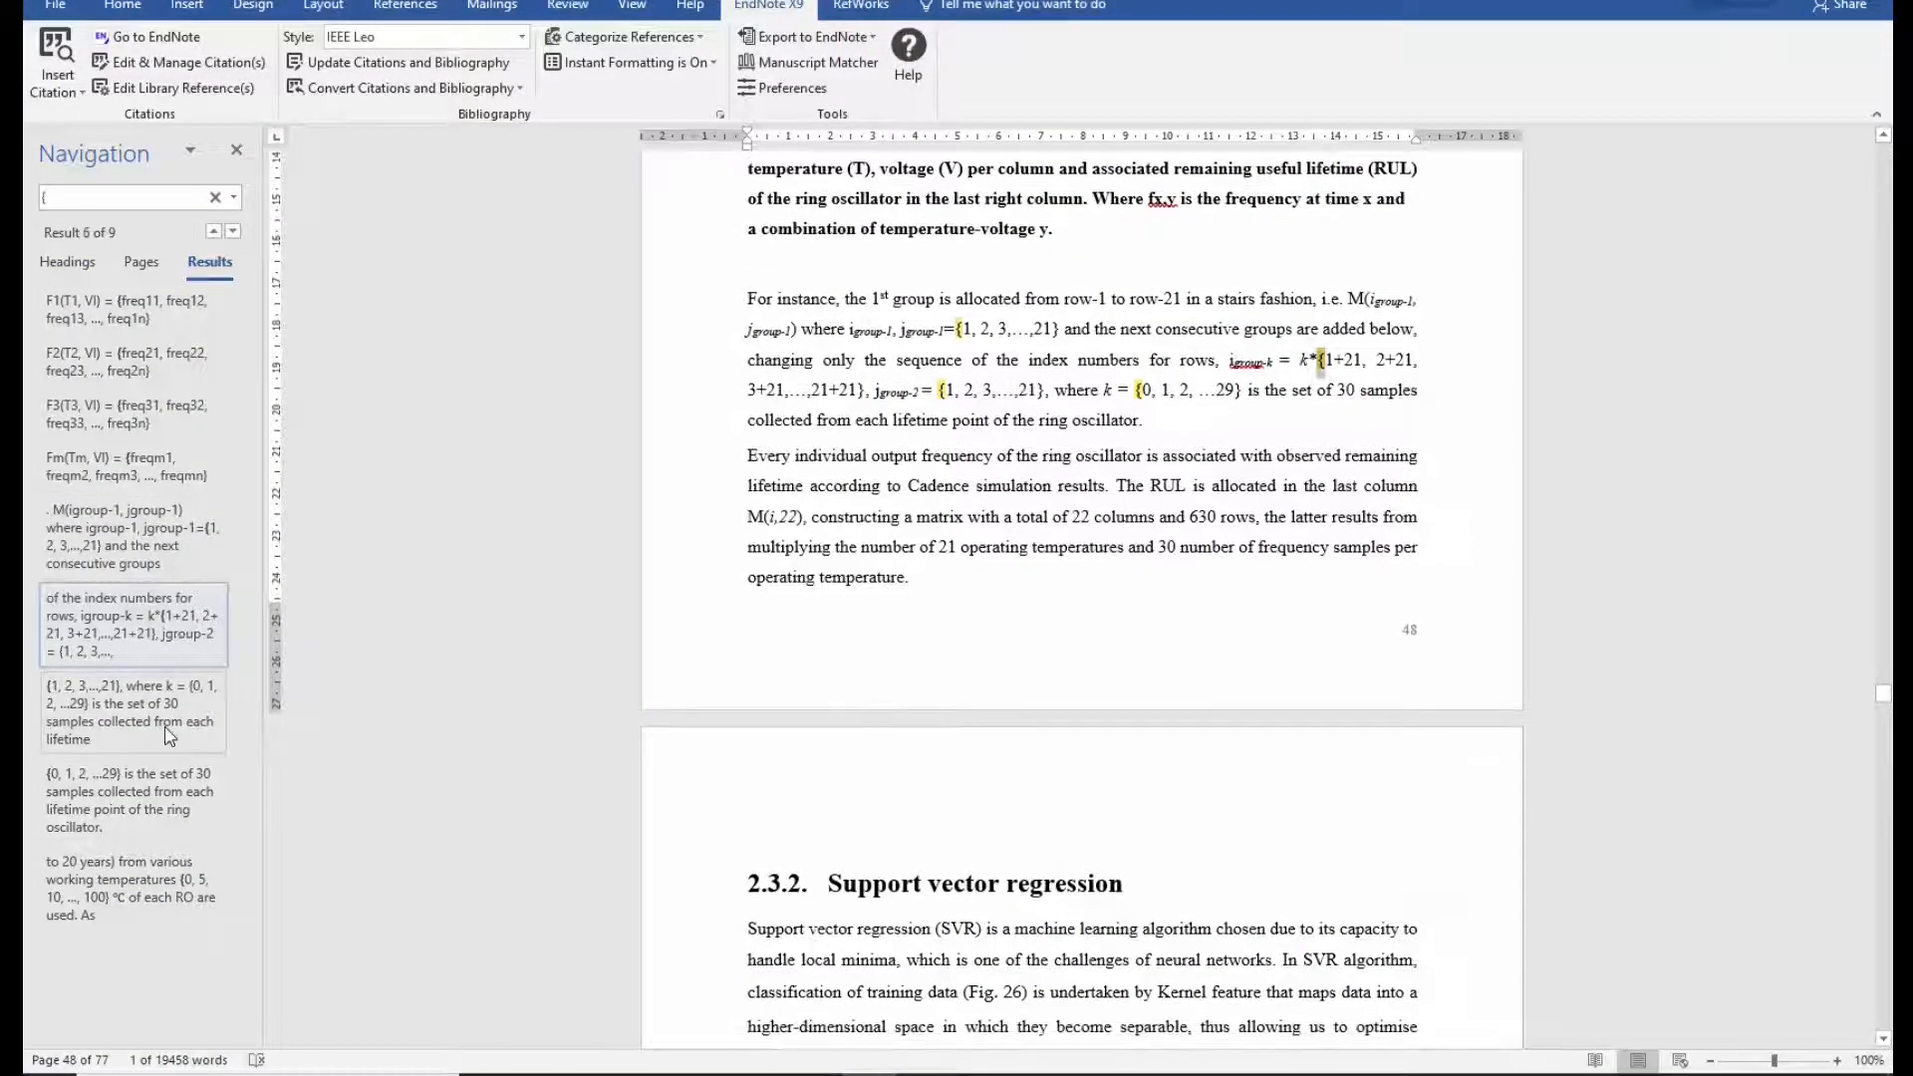
pyautogui.click(170, 735)
pyautogui.click(207, 879)
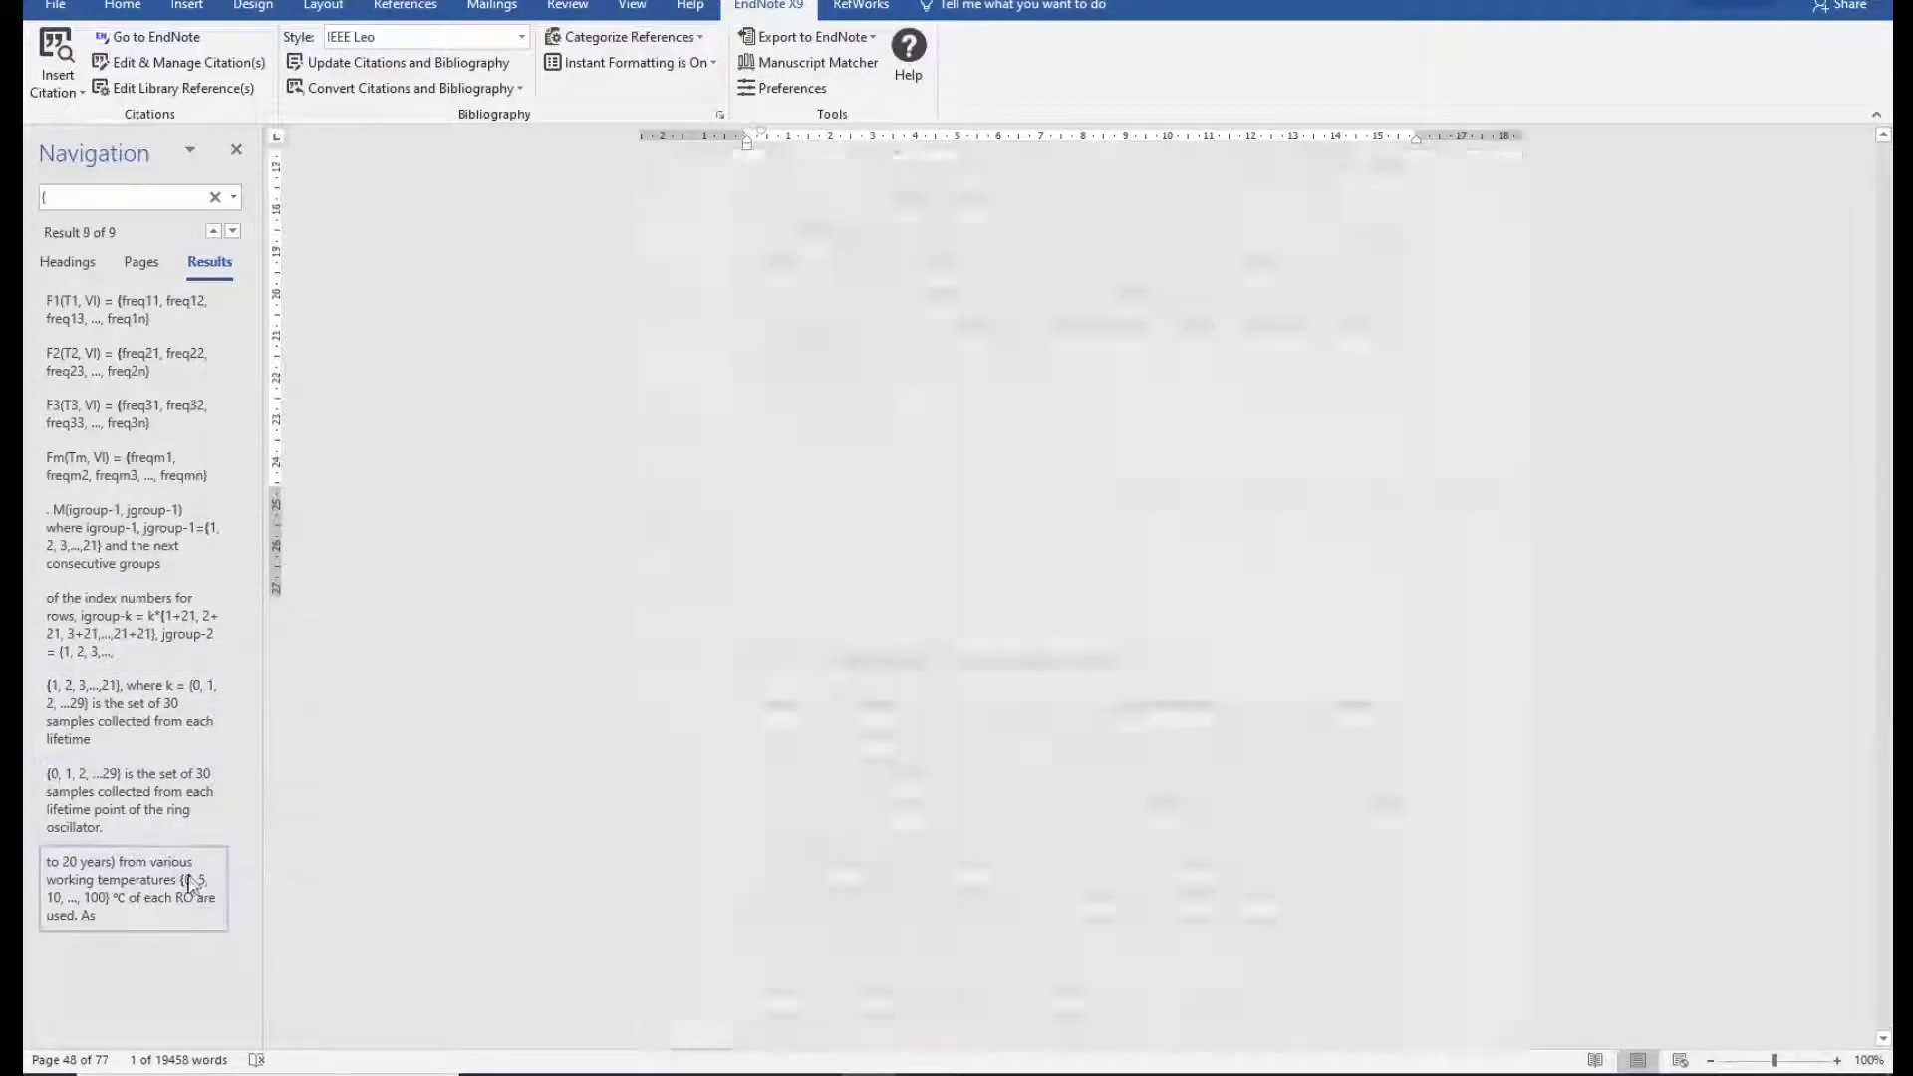
pyautogui.click(938, 863)
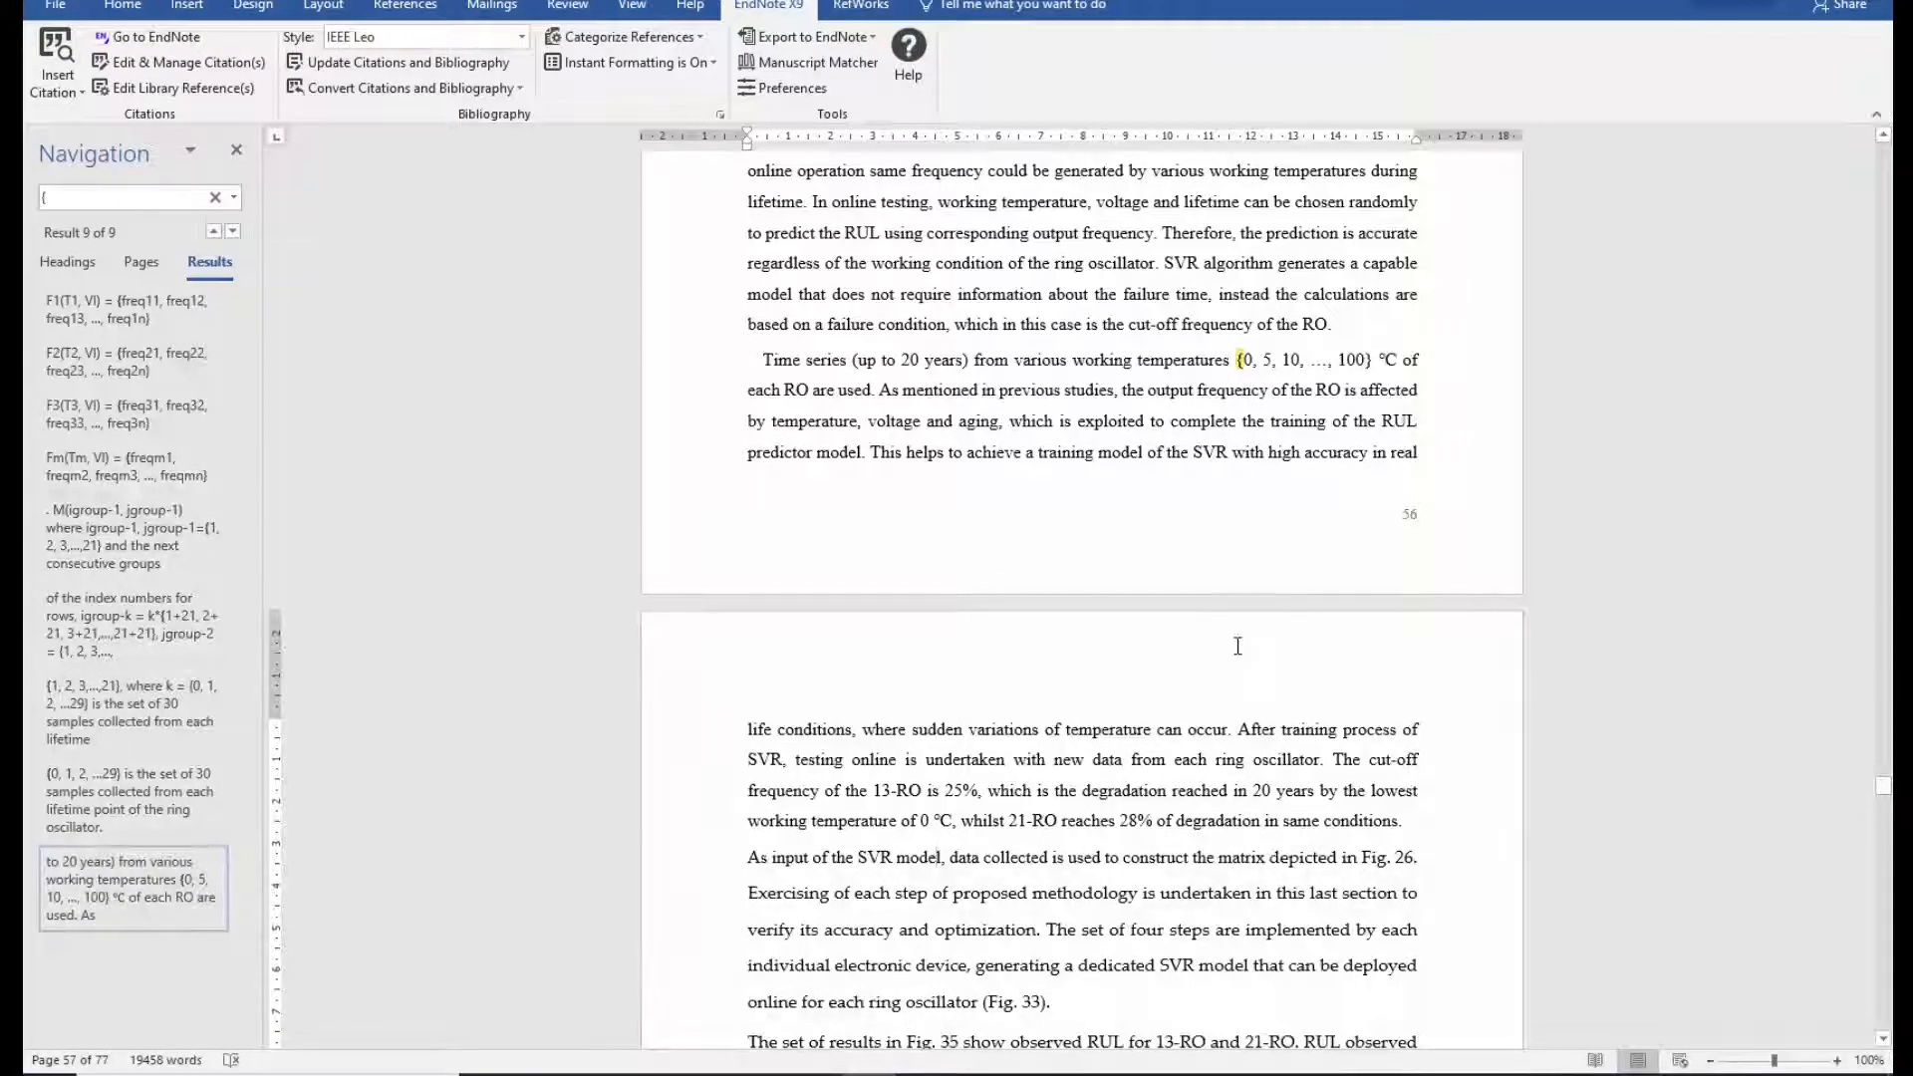
# Select the old author-year references from the document end up to their first entry and delete them.
pyautogui.moveTo(1883, 786); pyautogui.dragTo(1882, 1032)
pyautogui.scroll(15, 1335, 720)
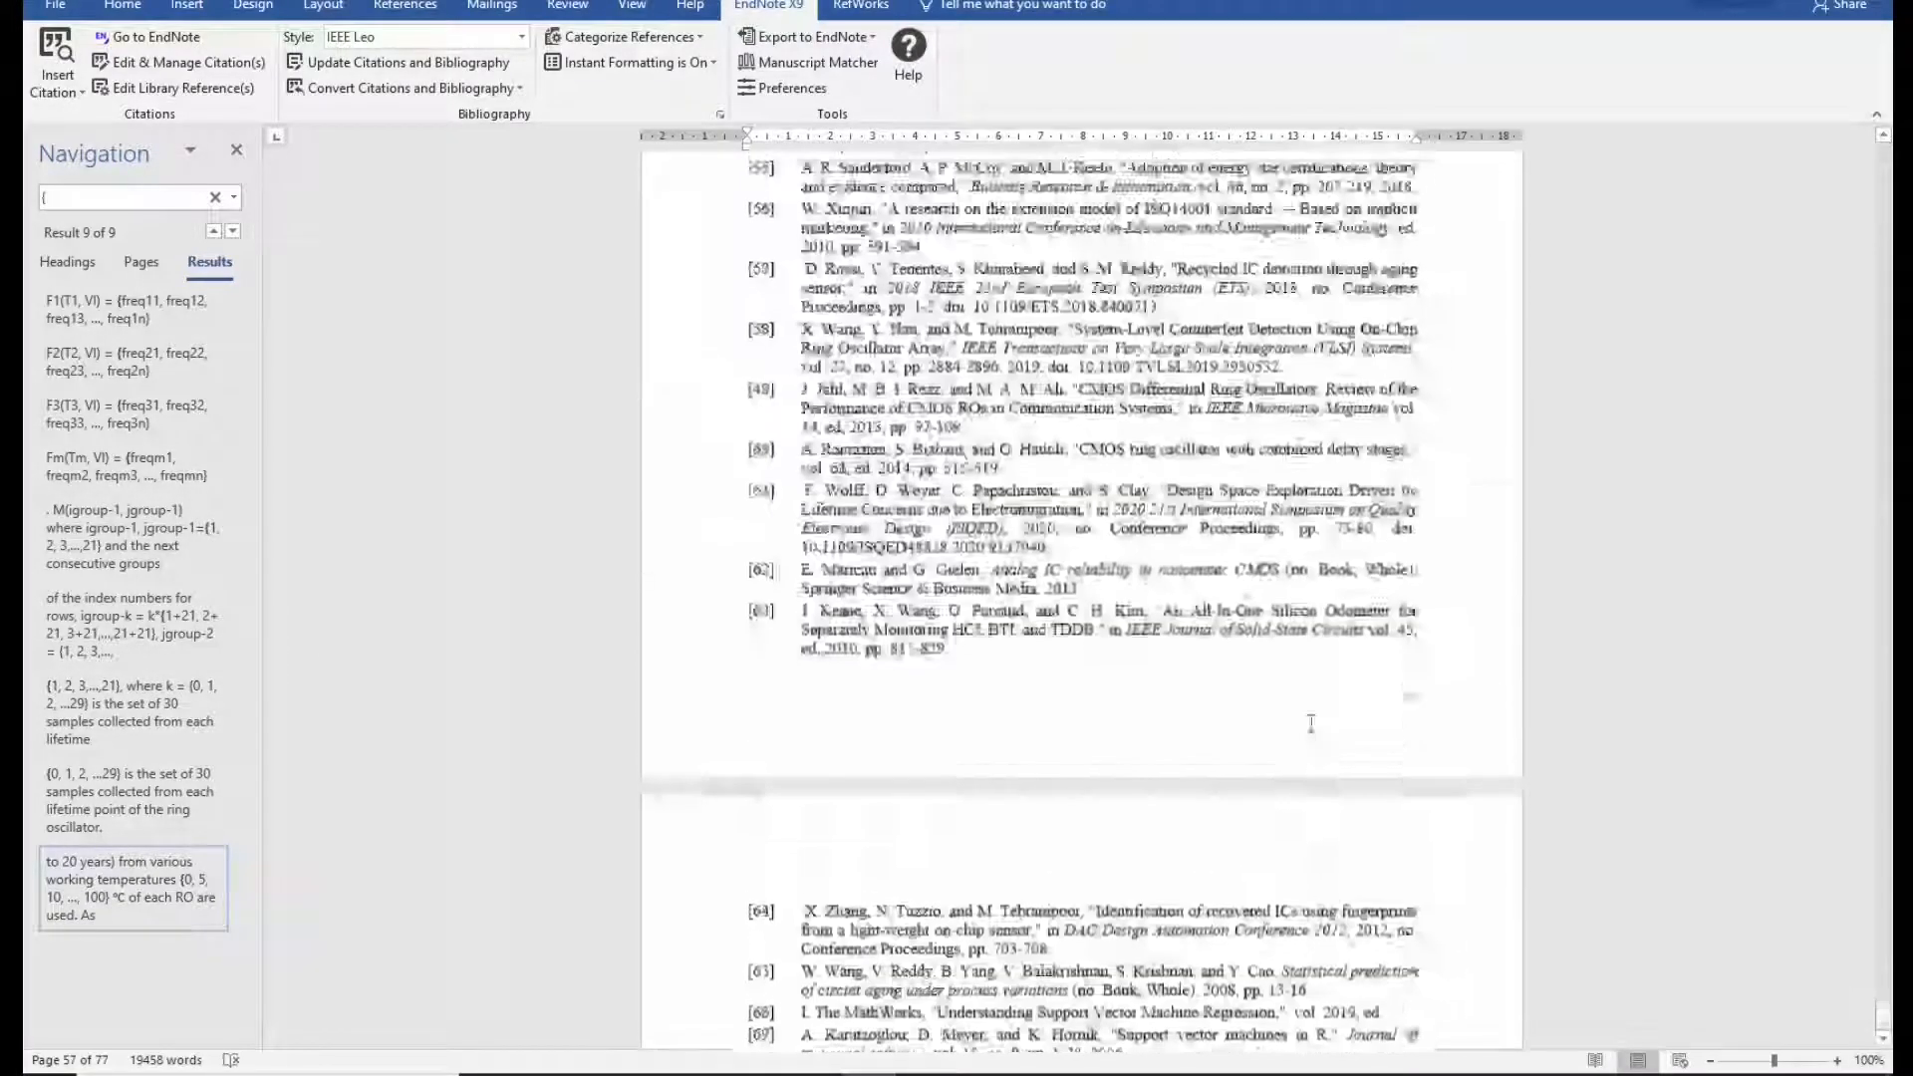
pyautogui.scroll(20, 1024, 871)
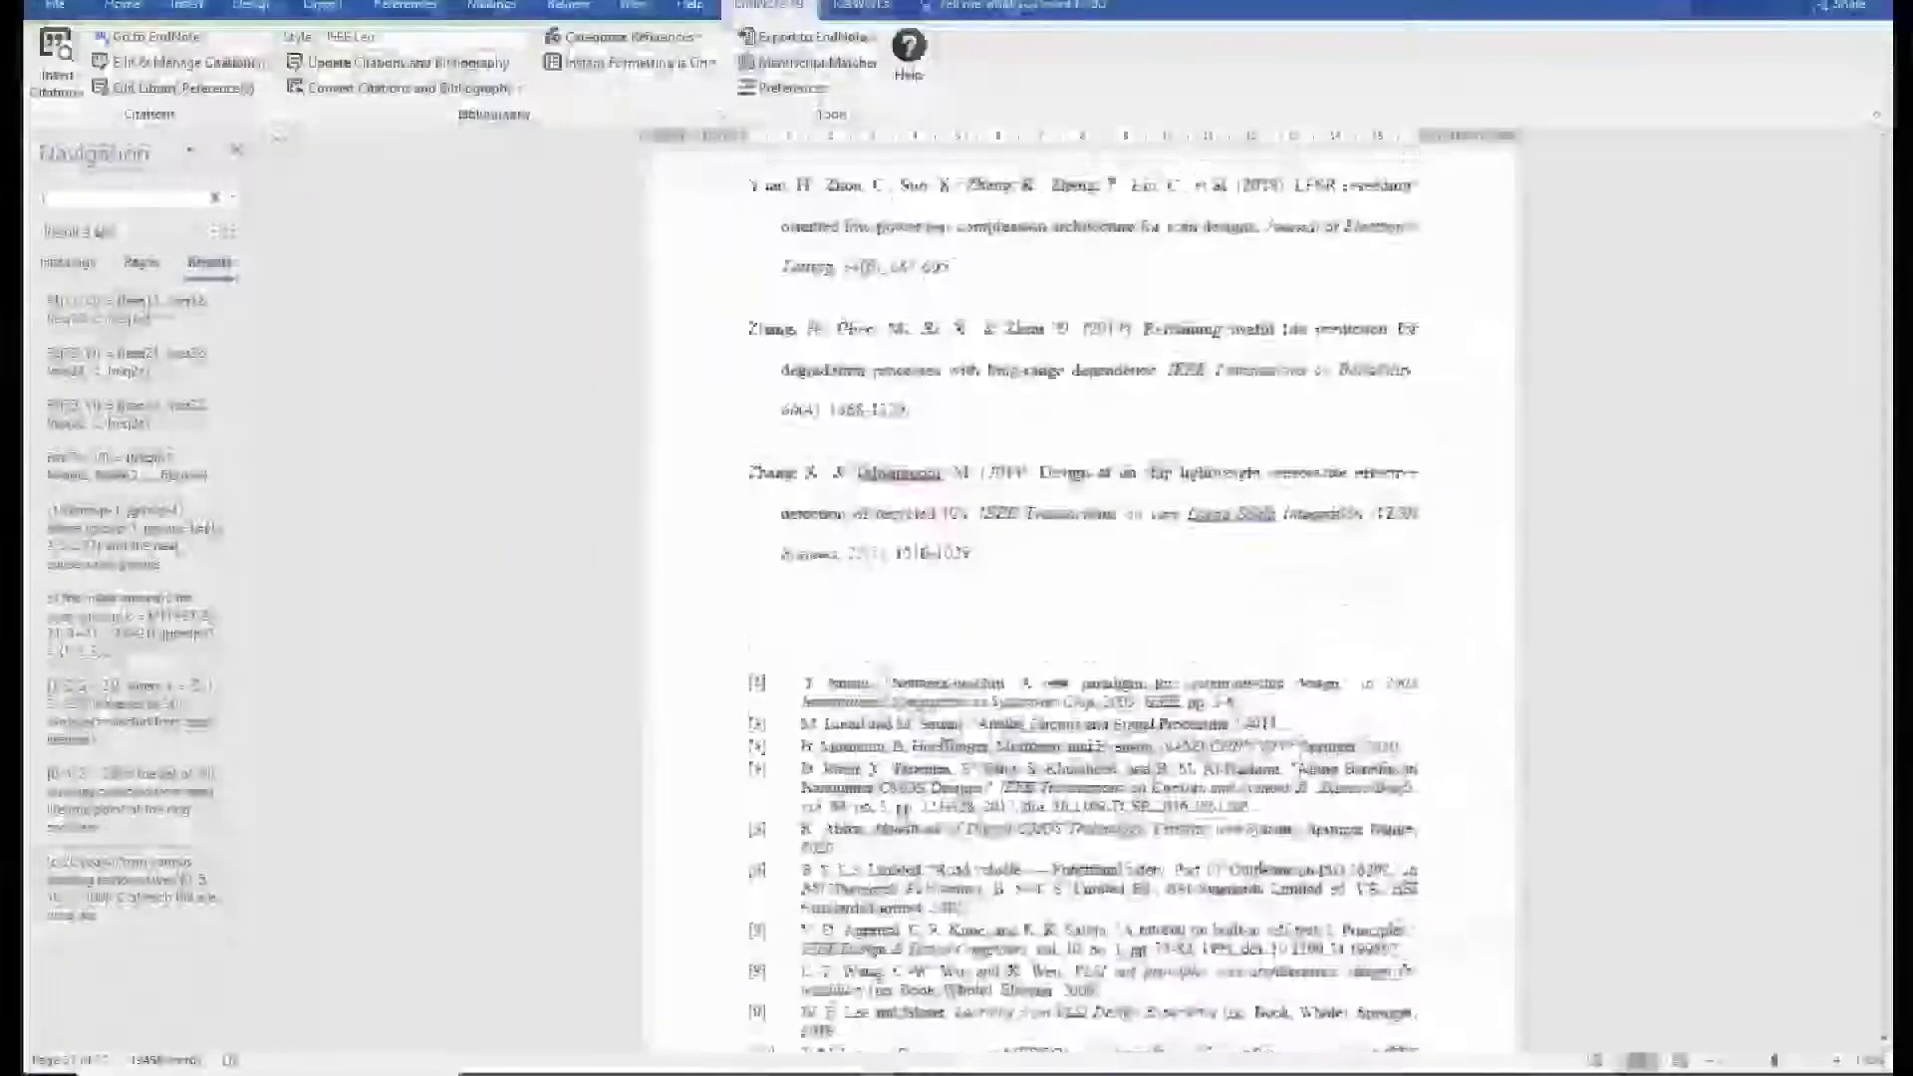
pyautogui.hotkey('shift', 'Home')
pyautogui.hotkey('shift', 'pageup')
pyautogui.hotkey('shift', 'pageup')
pyautogui.hotkey('shift', 'pageup')
pyautogui.hotkey('shift', 'pageup')
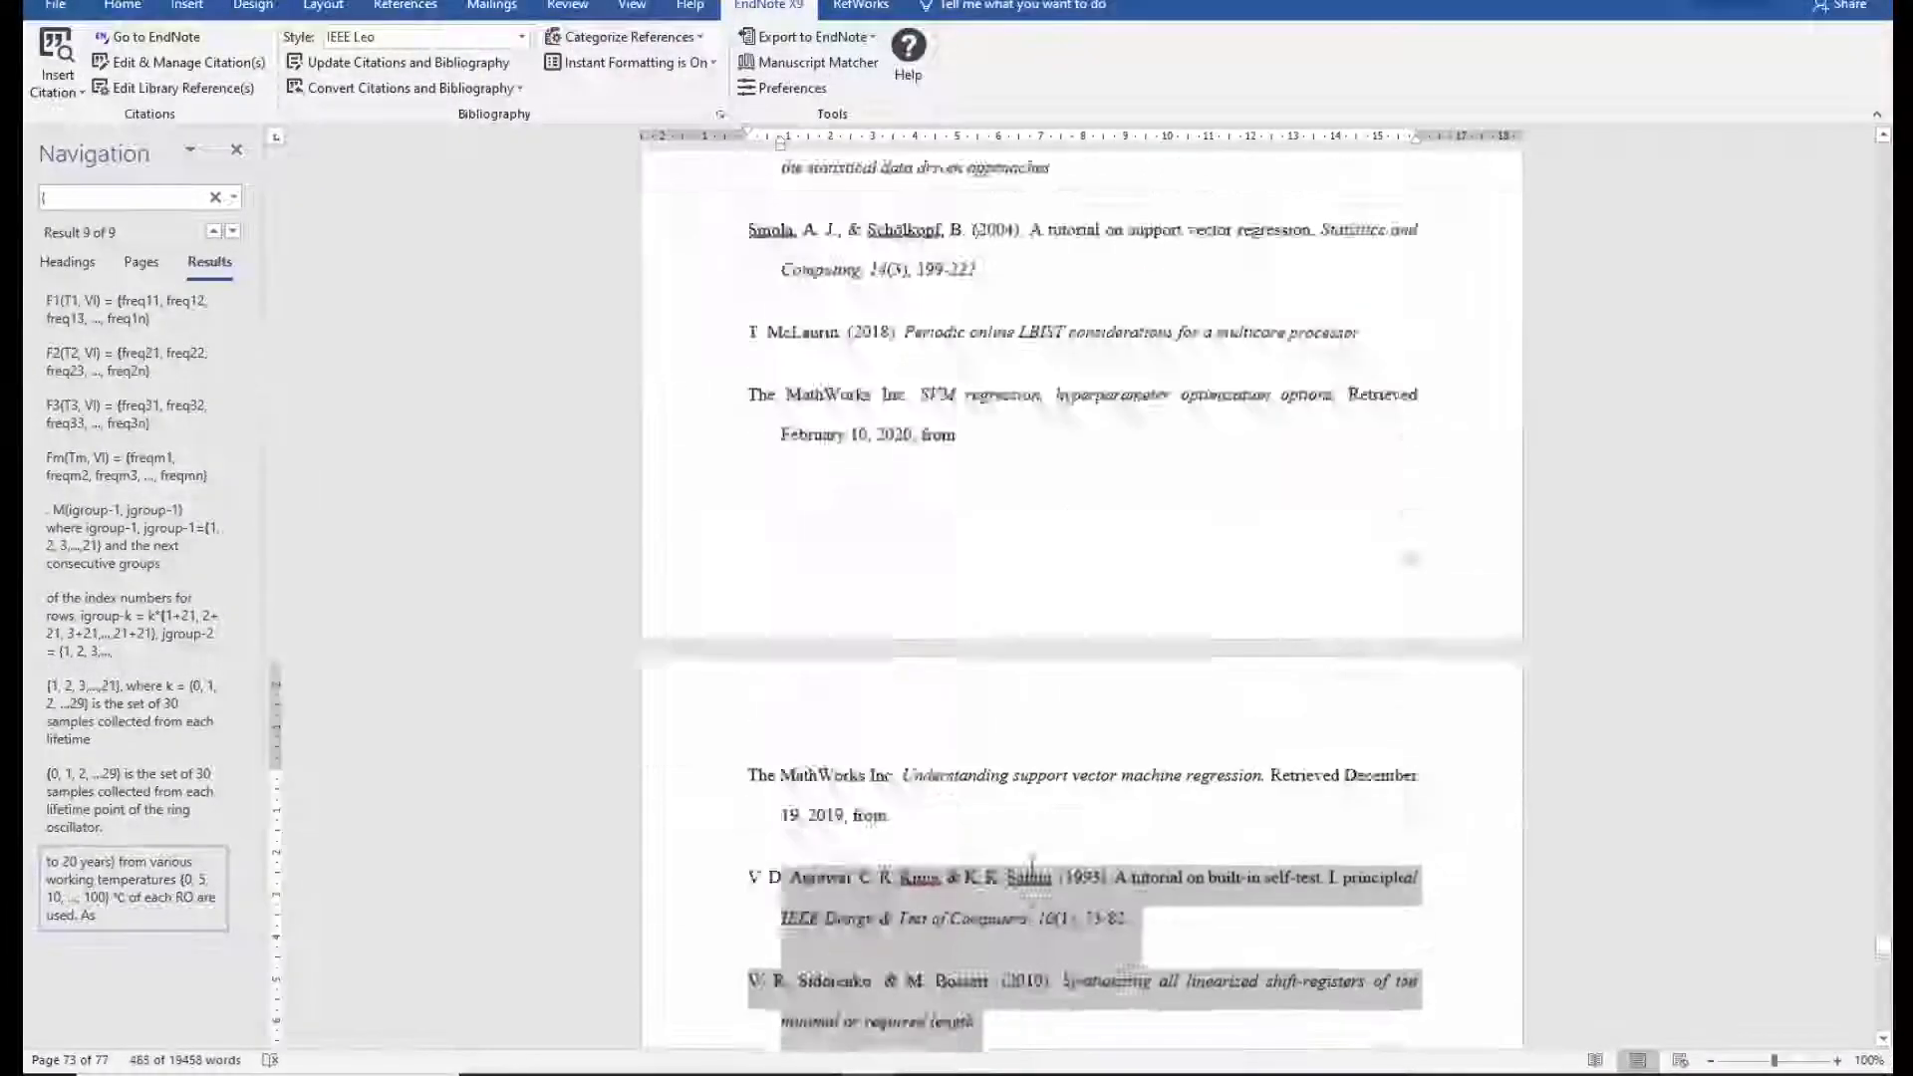
pyautogui.hotkey('shift', 'pageup')
pyautogui.hotkey('shift', 'pageup')
pyautogui.hotkey('shift', 'pageup')
pyautogui.hotkey('shift', 'pageup')
pyautogui.hotkey('shift', 'pageup')
pyautogui.hotkey('shift', 'pageup')
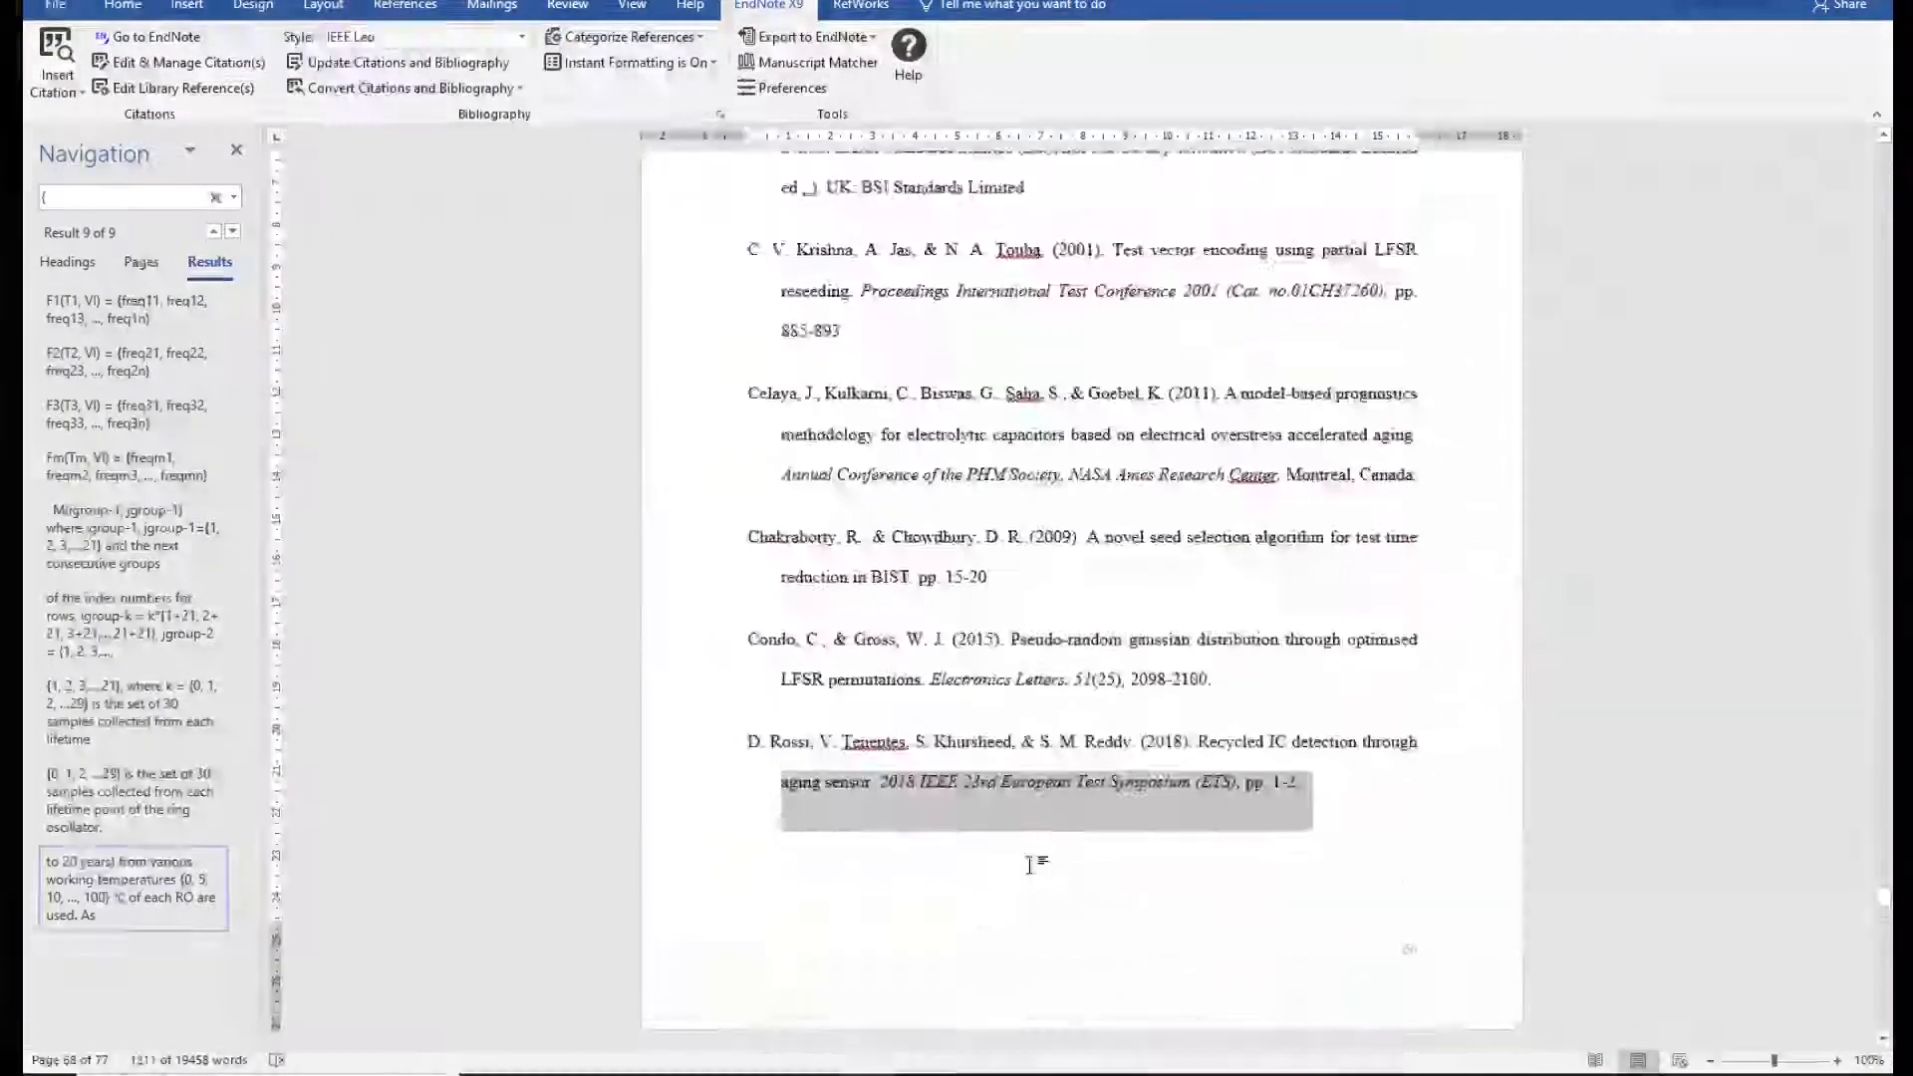
pyautogui.hotkey('shift', 'pageup')
pyautogui.hotkey('shift', 'pagedown')
pyautogui.hotkey('shift', 'Up')
pyautogui.hotkey('shift', 'Up')
pyautogui.hotkey('shift', 'Up')
pyautogui.hotkey('shift', 'Up')
pyautogui.hotkey('shift', 'Up')
pyautogui.hotkey('shift', 'Up')
pyautogui.hotkey('shift', 'Up')
pyautogui.hotkey('shift', 'Up')
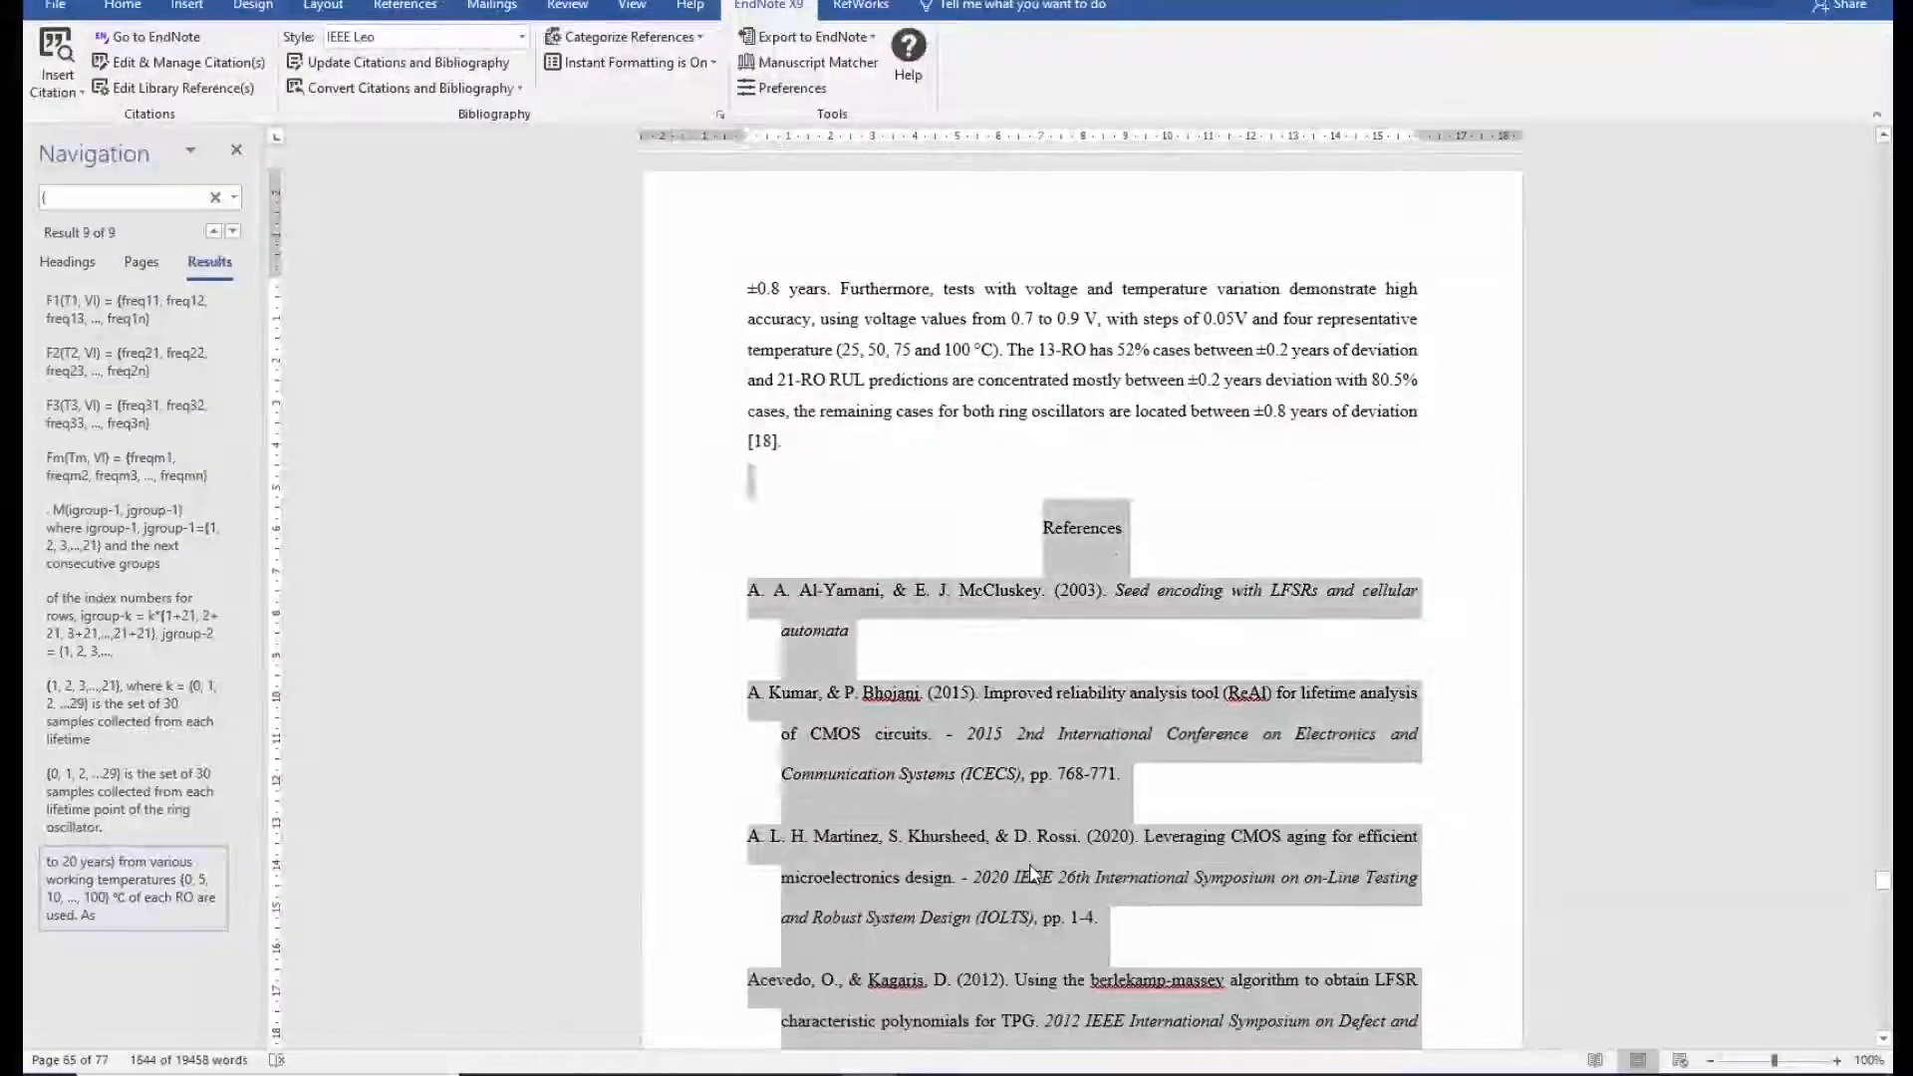
pyautogui.hotkey('shift', 'Down')
pyautogui.hotkey('shift', 'Down')
pyautogui.hotkey('shift', 'Home')
pyautogui.press('Delete')
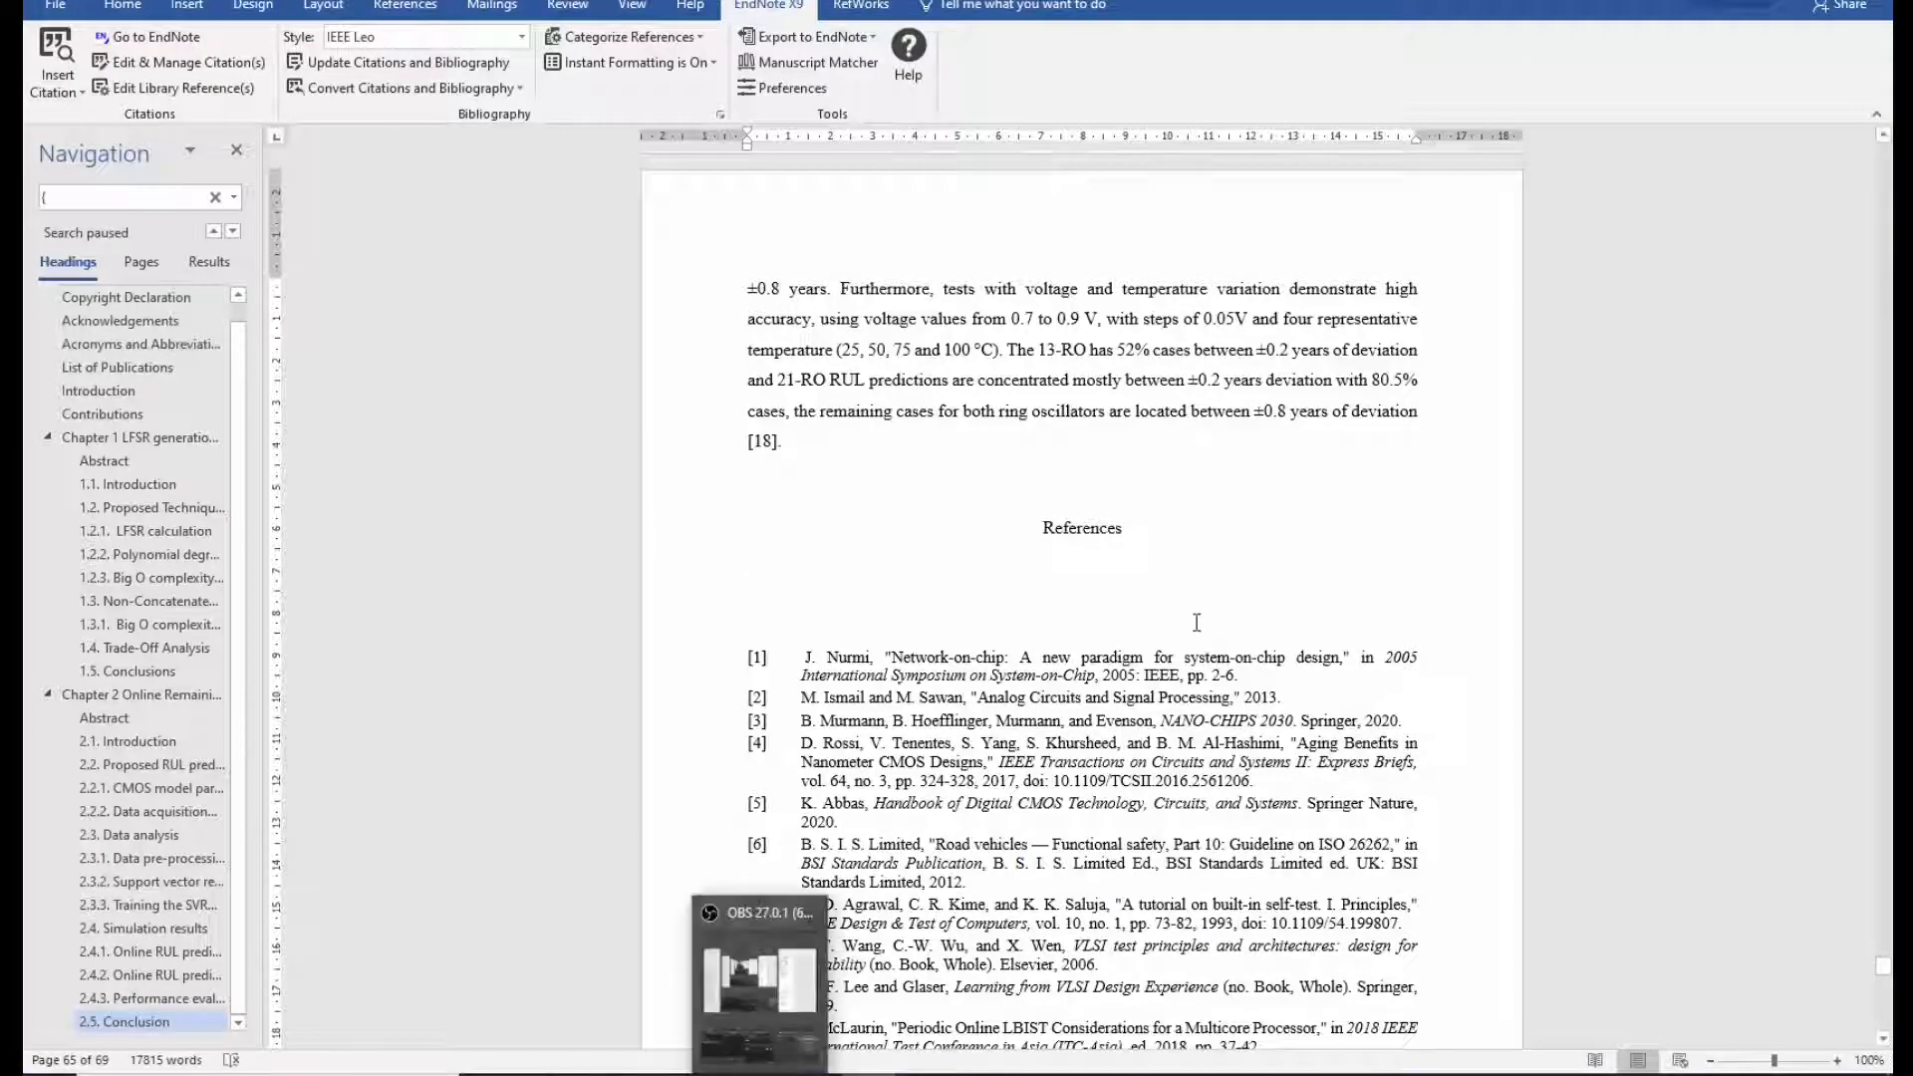
# Delete the blank paragraph beneath the References heading with formatting marks shown.
pyautogui.press('Delete')
pyautogui.click(123, 5)
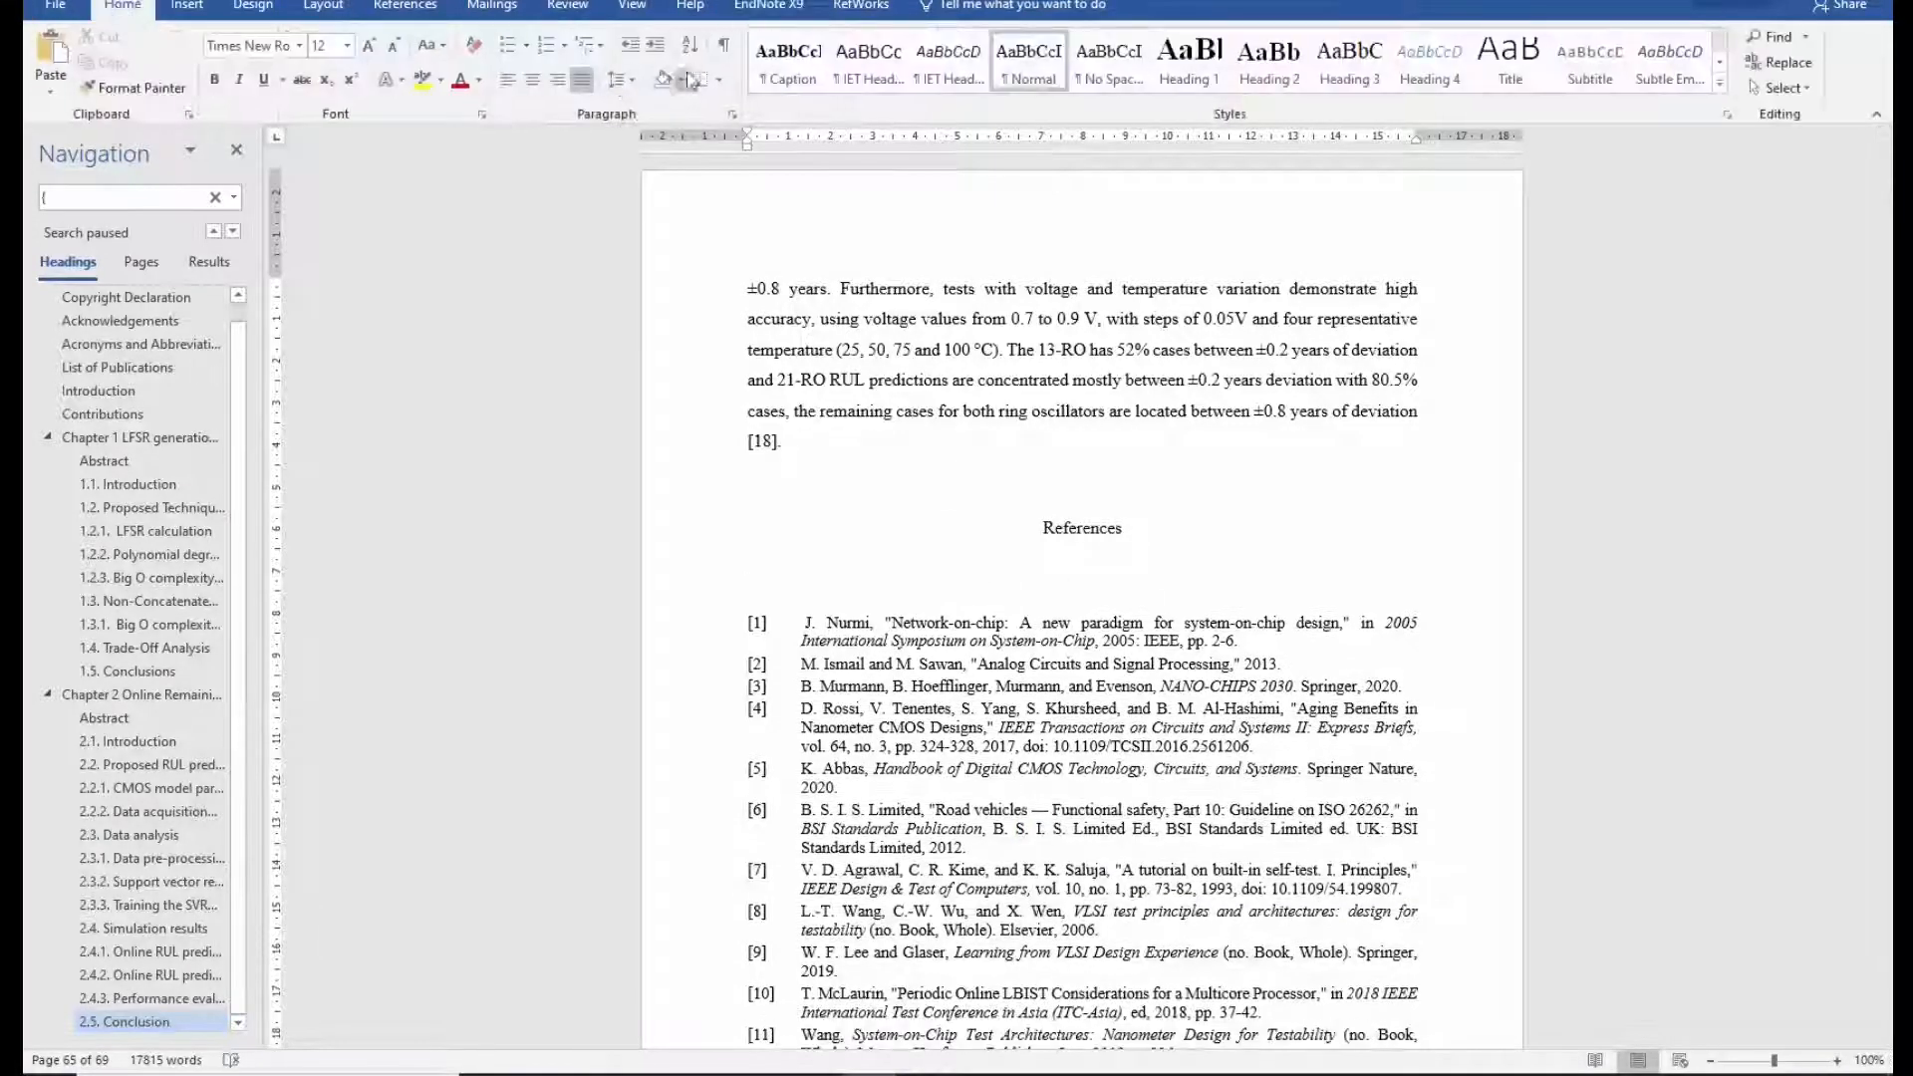
pyautogui.press('Delete')
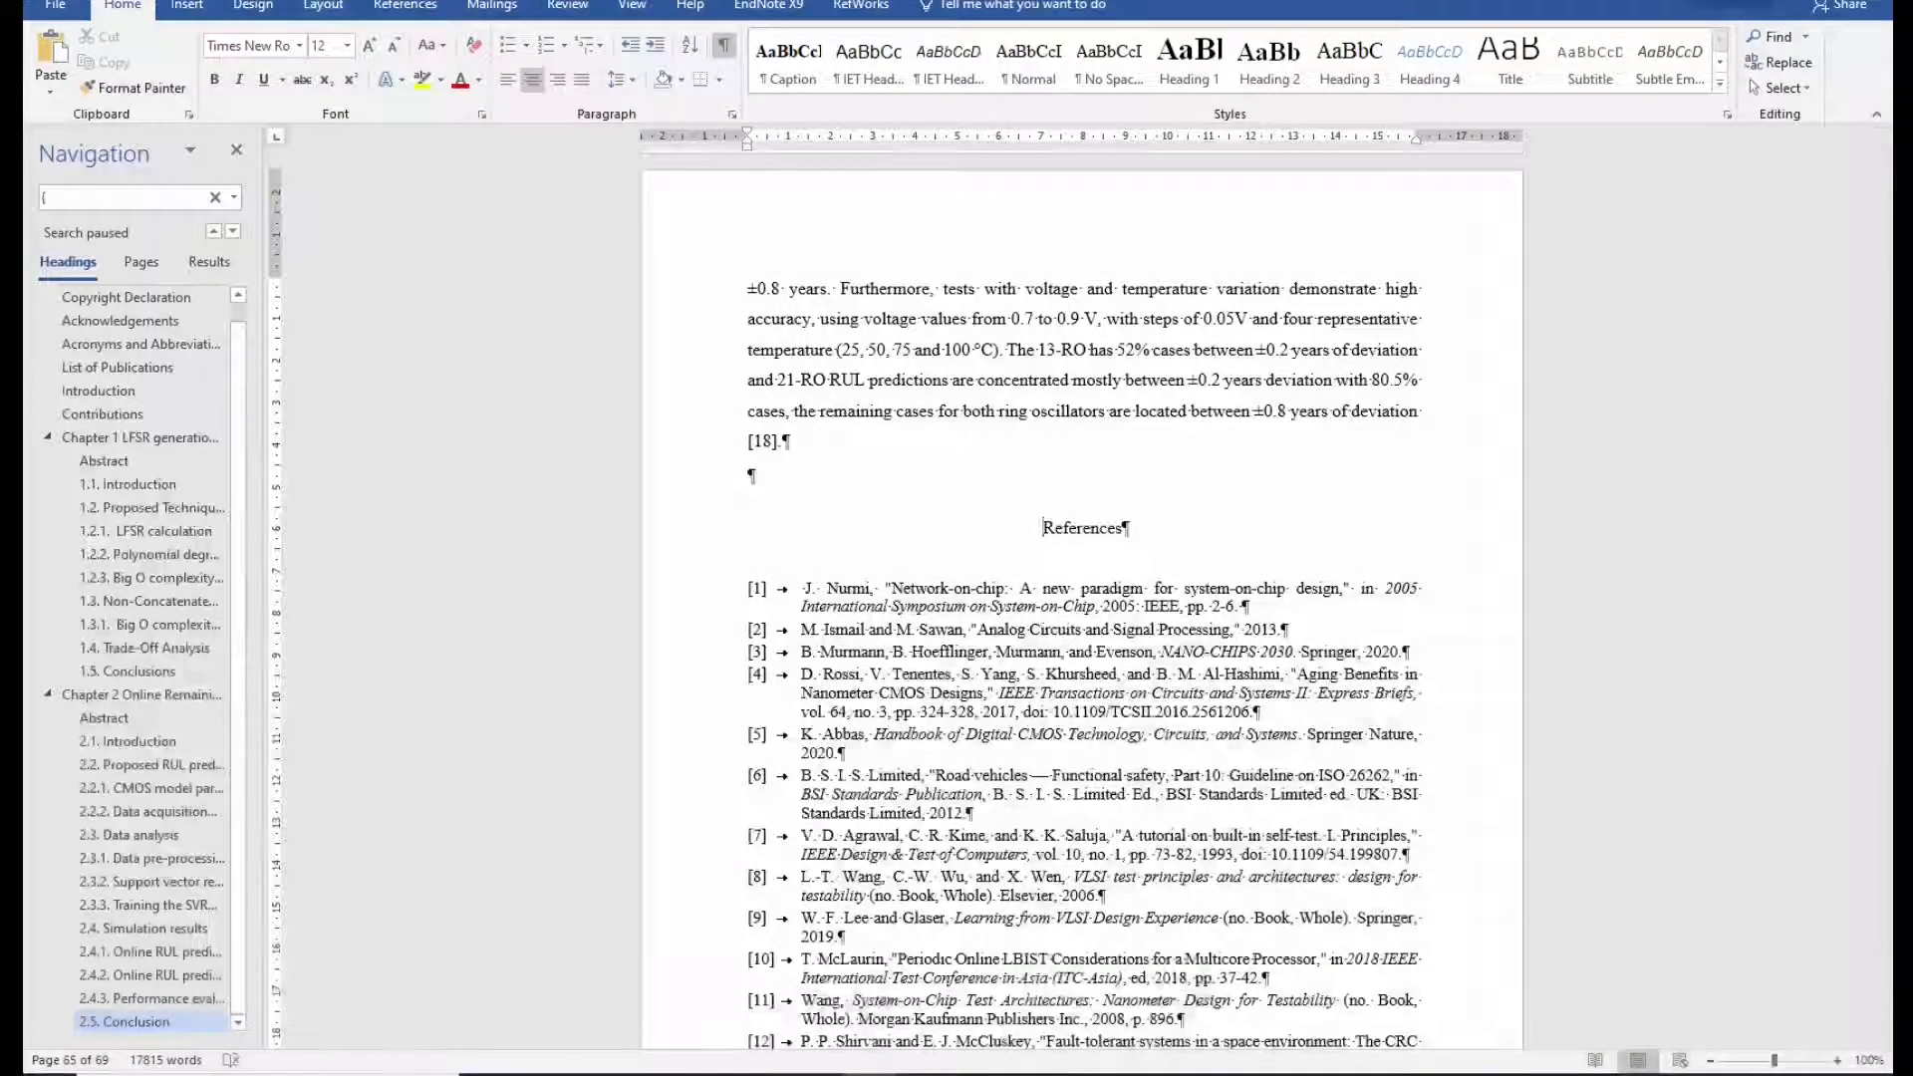